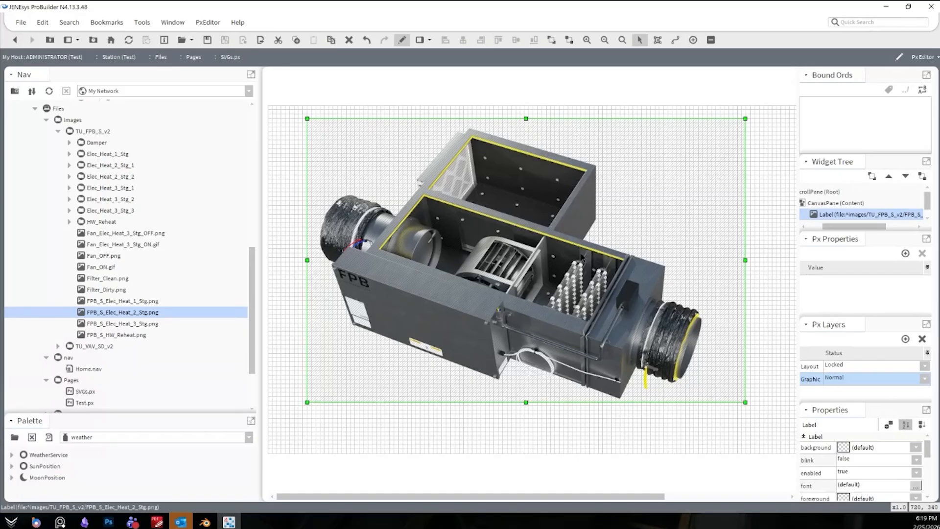
Lock the Graphic layer and assign the large FPB_S_Elec_Heat_2_Stg.png label to the Graphic layer.
{"action": "left_click", "coordinate": [848, 378]}
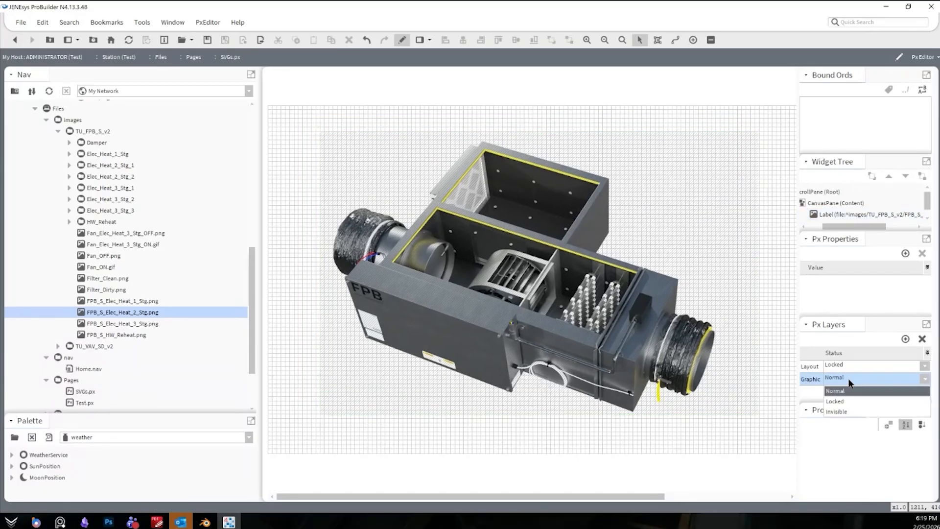
{"action": "left_click", "coordinate": [840, 402]}
{"action": "double_click", "coordinate": [477, 257]}
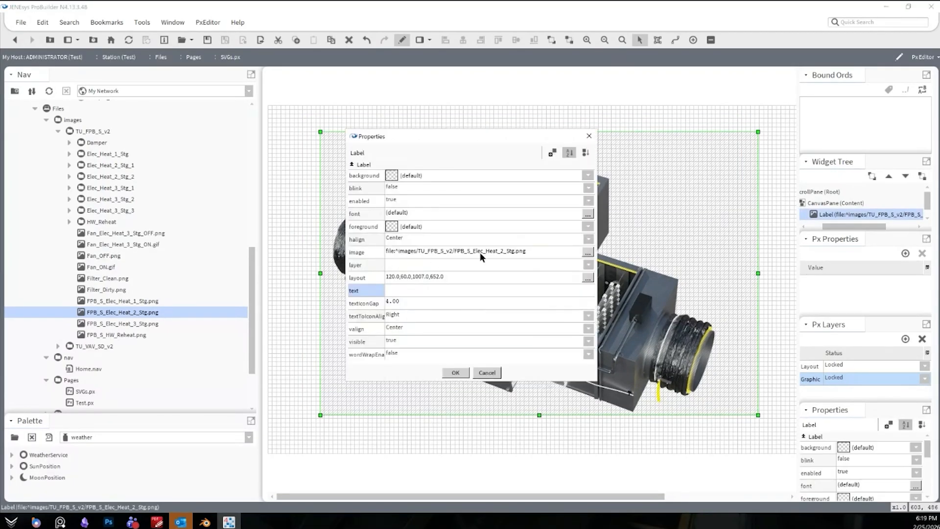
{"action": "left_click", "coordinate": [405, 261]}
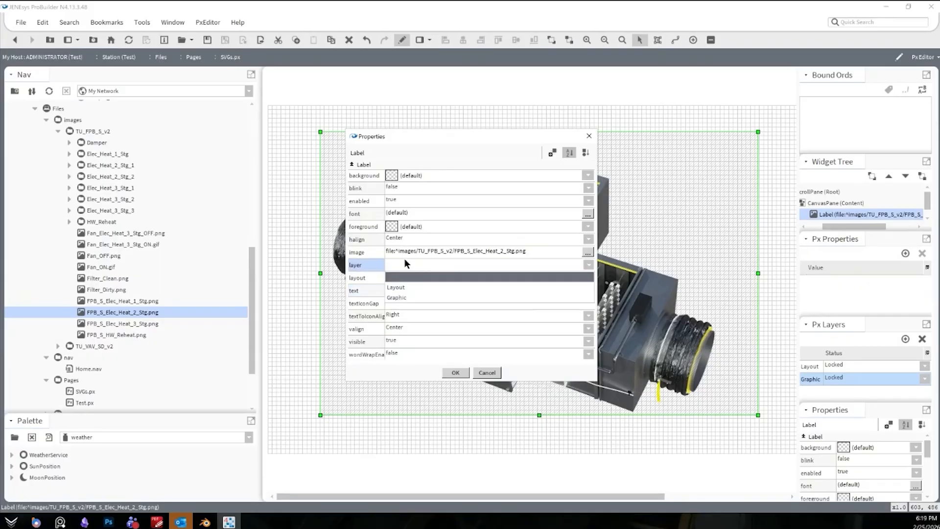
{"action": "left_click", "coordinate": [416, 289]}
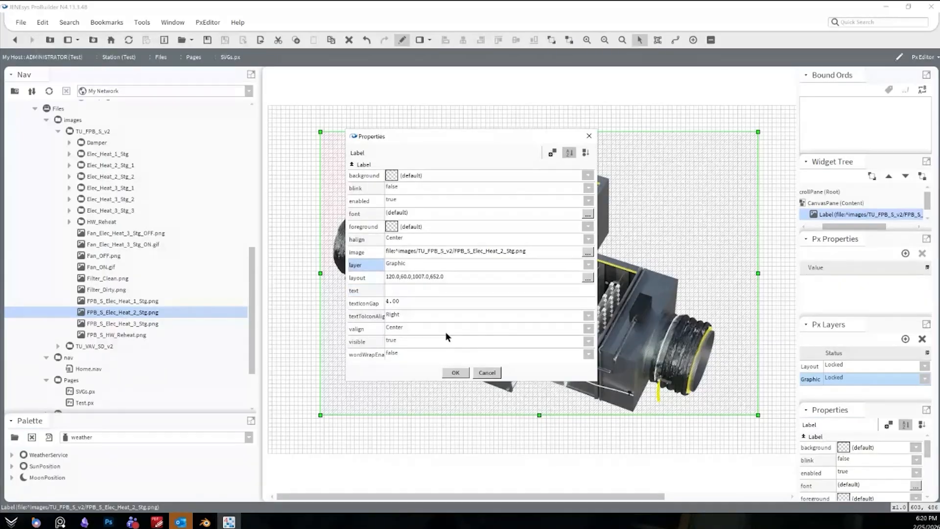
{"action": "left_click", "coordinate": [458, 374]}
{"action": "left_click", "coordinate": [534, 317]}
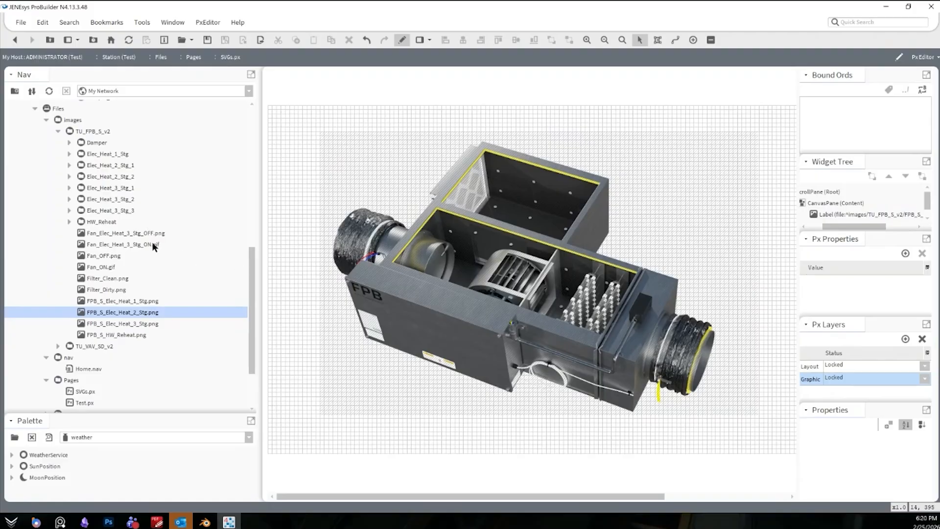
Copy the Damper_Pos point from the VAV folder under Bacnet_Network.
{"action": "scroll", "coordinate": [144, 245], "scroll_direction": "up", "scroll_amount": 1}
{"action": "right_click", "coordinate": [102, 130]}
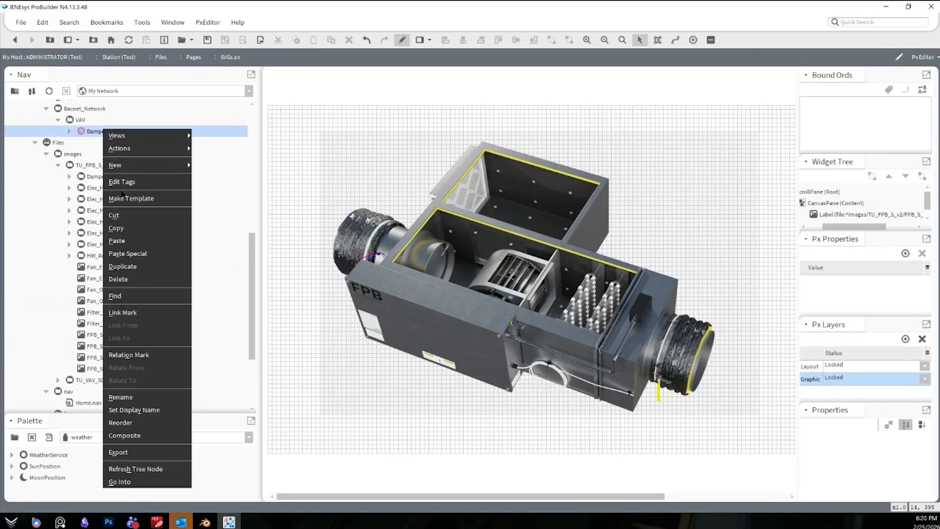
{"action": "left_click", "coordinate": [111, 228]}
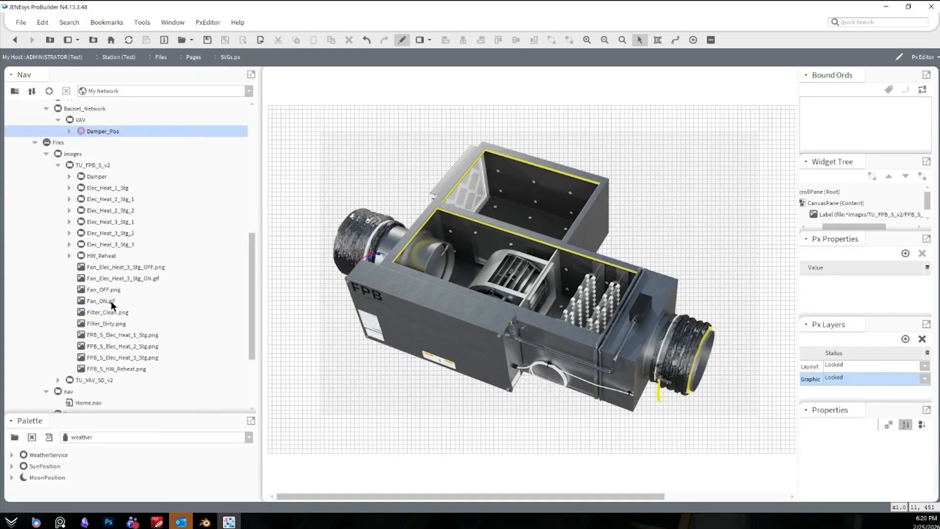
Place Damper_0000.png from the TU_FPB_S_v2 Damper folder over the unit's inlet damper and nudge it into alignment.
{"action": "double_click", "coordinate": [97, 175]}
{"action": "left_click", "coordinate": [503, 272]}
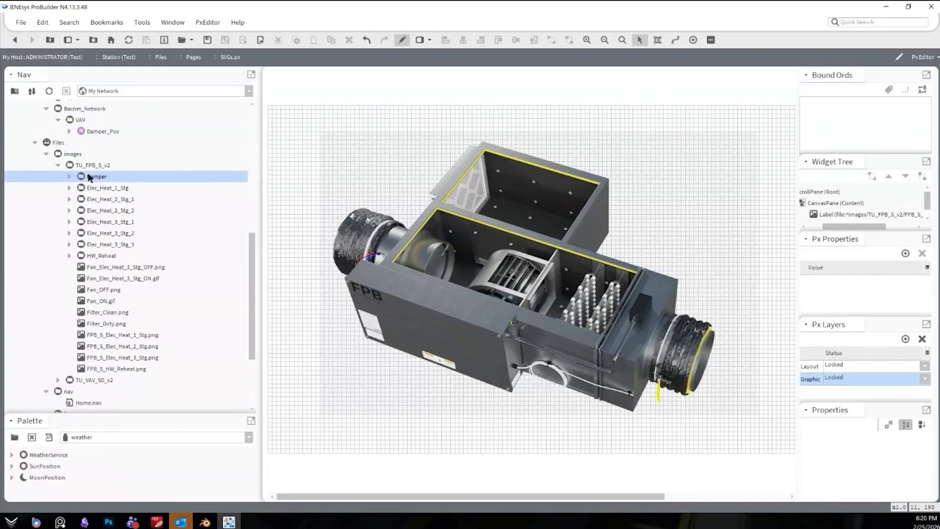
{"action": "left_click", "coordinate": [70, 175]}
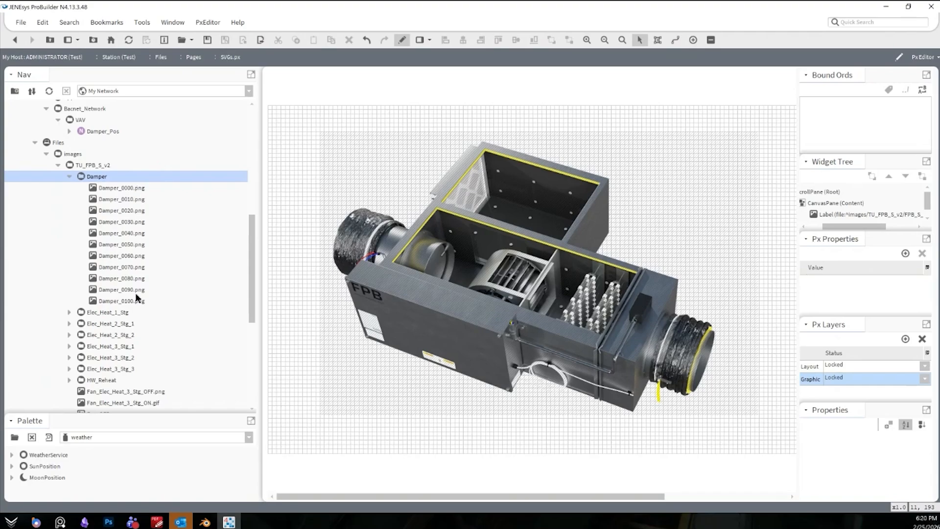
{"action": "left_click_drag", "start_coordinate": [123, 189], "coordinate": [432, 261]}
{"action": "key", "text": "Left"}
{"action": "key", "text": "Left"}
{"action": "key", "text": "Left"}
{"action": "key", "text": "Left"}
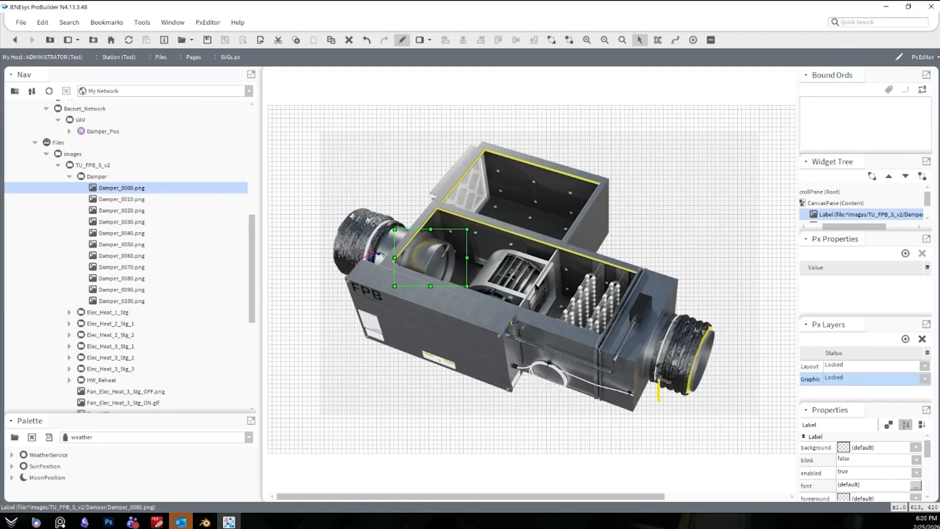
{"action": "key", "text": "Up"}
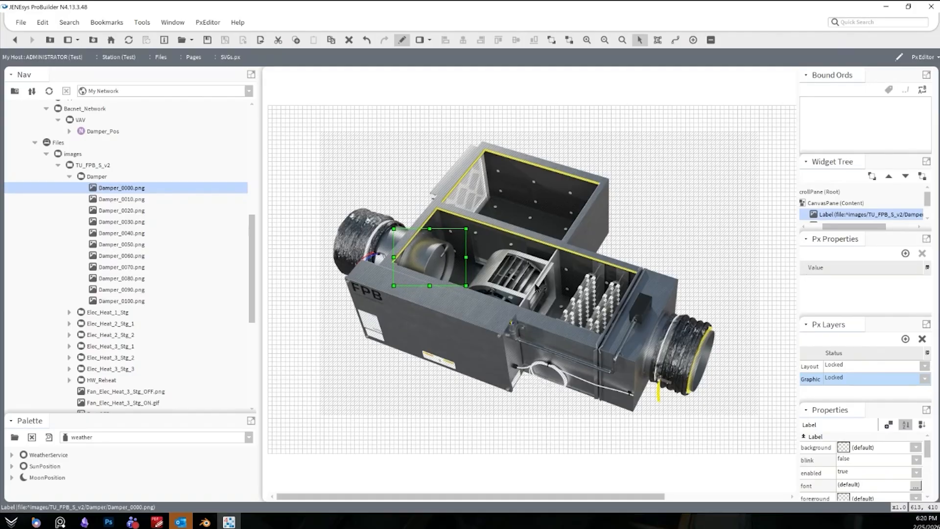
Fine-tune the damper image's position over the unit, repeatedly deleting and restoring it to compare the alignment.
{"action": "key", "text": "Escape"}
{"action": "key", "text": "ctrl+z"}
{"action": "key", "text": "Right"}
{"action": "key", "text": "Delete"}
{"action": "key", "text": "ctrl+z"}
{"action": "key", "text": "Right"}
{"action": "key", "text": "Right"}
{"action": "key", "text": "Delete"}
{"action": "key", "text": "ctrl+z"}
{"action": "key", "text": "Right"}
{"action": "key", "text": "Delete"}
{"action": "key", "text": "ctrl+z"}
{"action": "key", "text": "Right"}
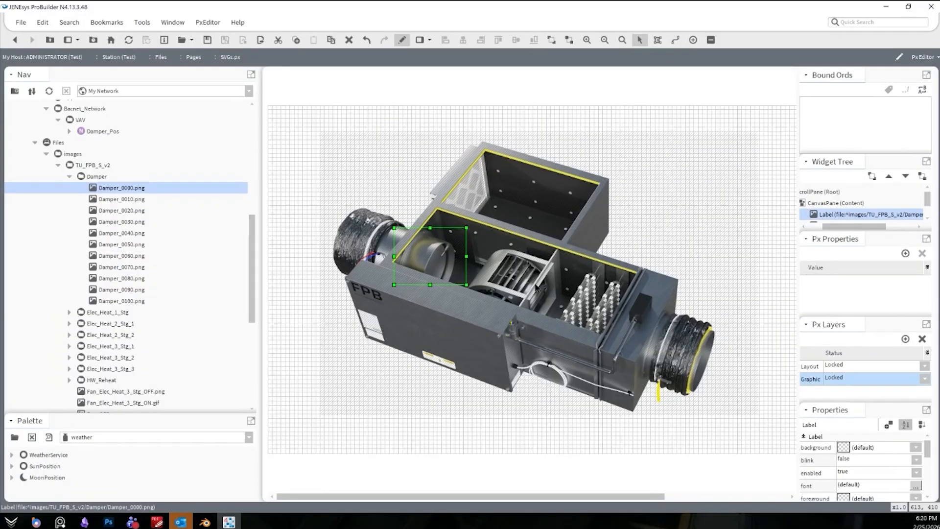
{"action": "key", "text": "Delete"}
{"action": "key", "text": "ctrl+z"}
{"action": "key", "text": "Delete"}
{"action": "key", "text": "ctrl+z"}
{"action": "key", "text": "Delete"}
{"action": "key", "text": "ctrl+z"}
{"action": "double_click", "coordinate": [419, 254]}
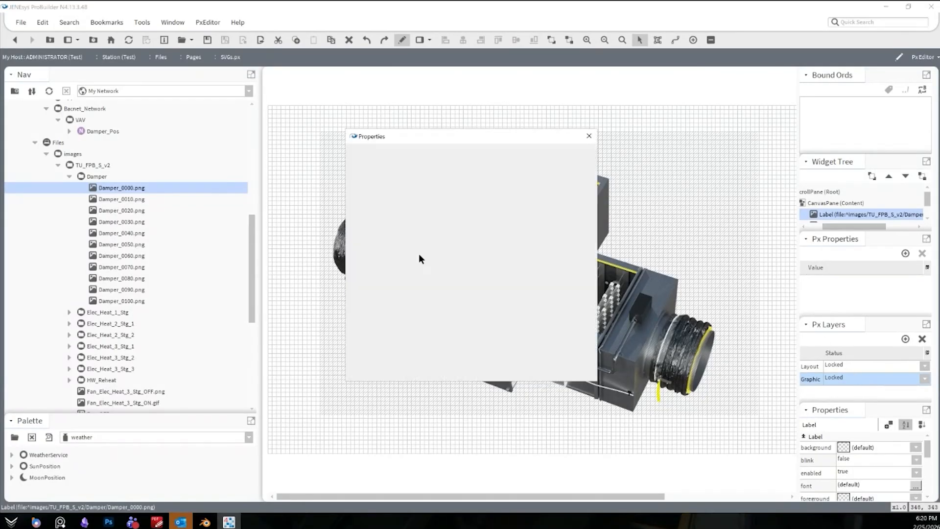
{"action": "left_click", "coordinate": [402, 263]}
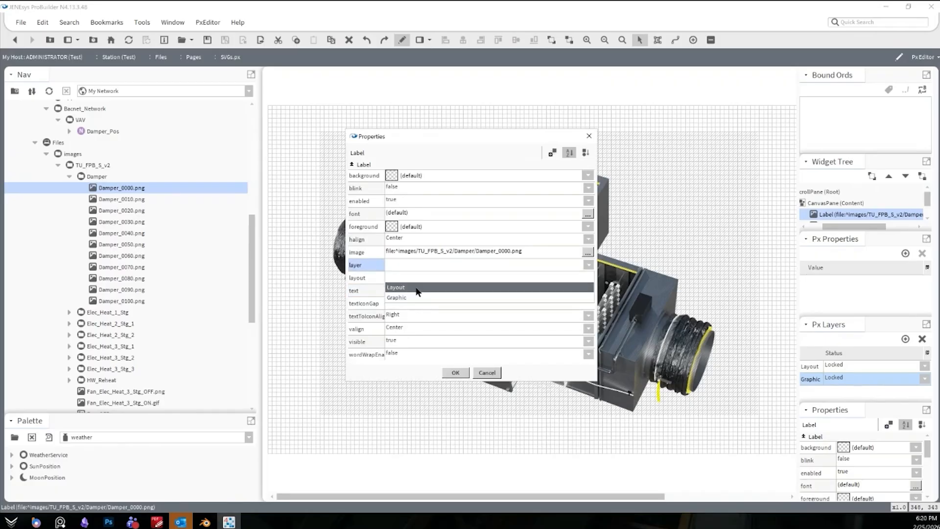
{"action": "left_click", "coordinate": [487, 372]}
Add a value binding to the damper label with its ord set to station:|slot:/Bacnet_Network/VAV/Damper_Pos.
{"action": "double_click", "coordinate": [426, 241]}
{"action": "left_click", "coordinate": [557, 152]}
{"action": "key", "text": "Return"}
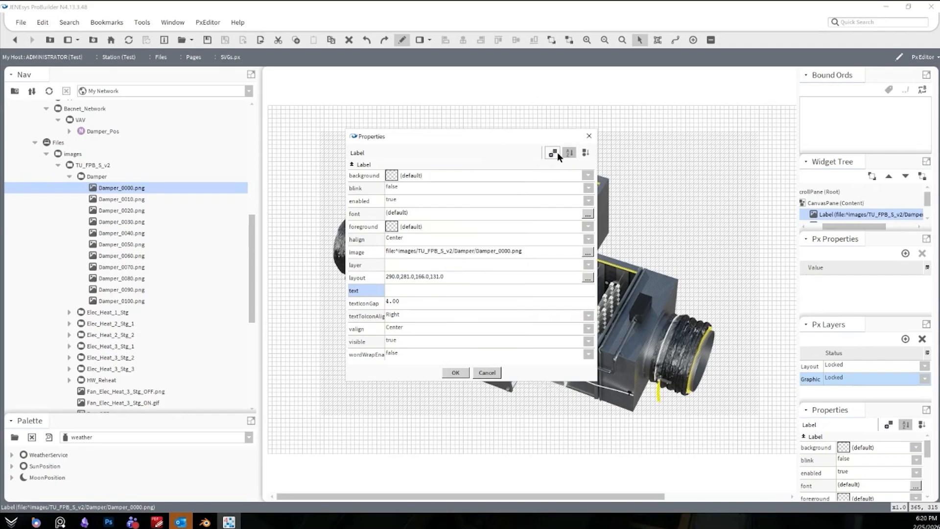
{"action": "scroll", "coordinate": [537, 225], "scroll_direction": "down", "scroll_amount": 3}
{"action": "double_click", "coordinate": [420, 305]}
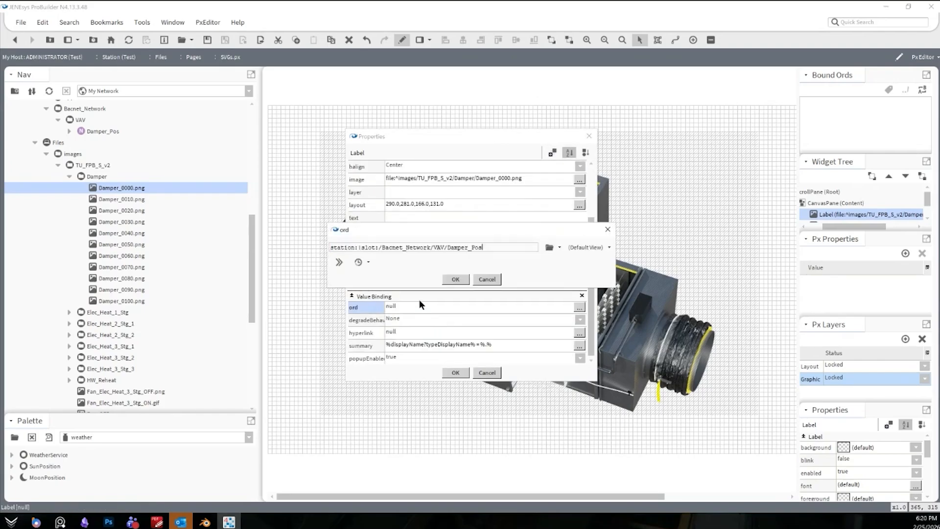
{"action": "left_click", "coordinate": [463, 277]}
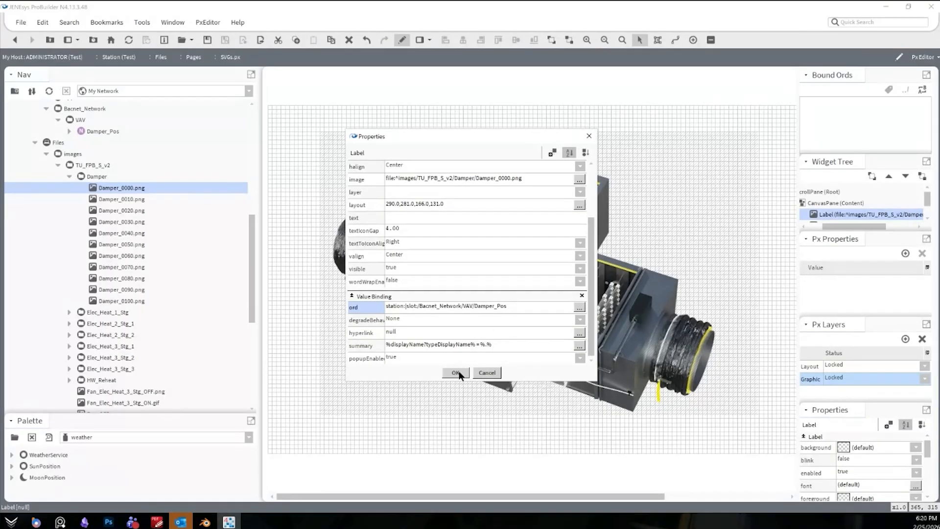
Start animating the damper label's image property, enlarge the Animate dialog and copy the default Damper_0000.png path.
{"action": "right_click", "coordinate": [450, 178]}
{"action": "left_click", "coordinate": [470, 189]}
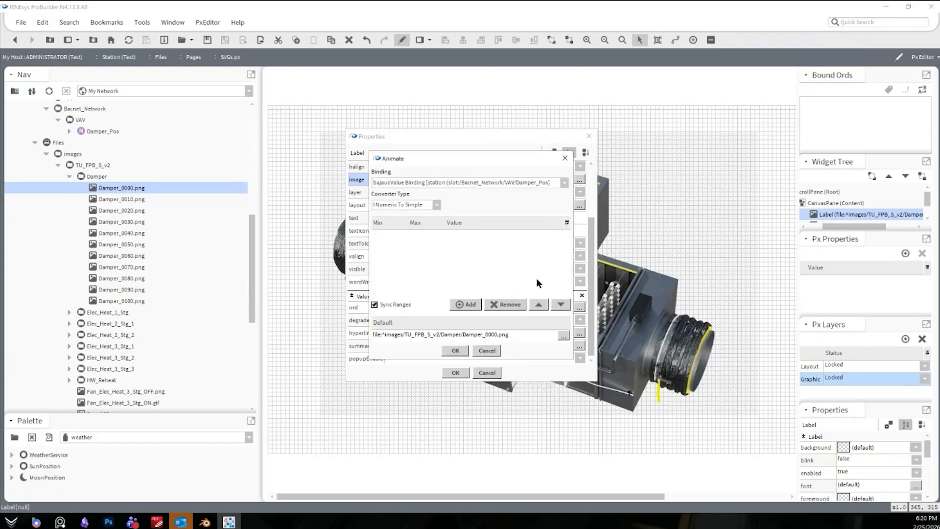
{"action": "left_click_drag", "start_coordinate": [574, 229], "coordinate": [762, 234]}
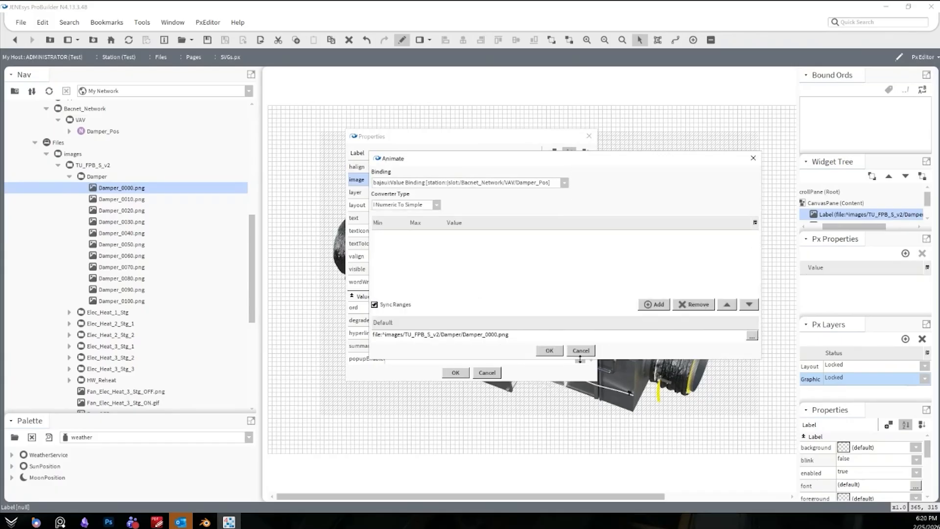
{"action": "left_click_drag", "start_coordinate": [587, 360], "coordinate": [582, 437]}
{"action": "double_click", "coordinate": [518, 411]}
{"action": "key", "text": "ctrl+c"}
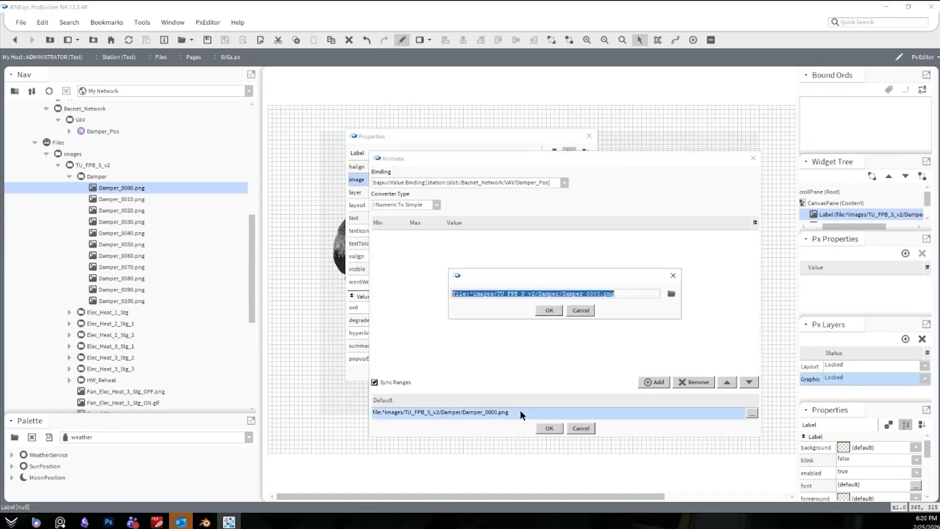
{"action": "left_click", "coordinate": [587, 304]}
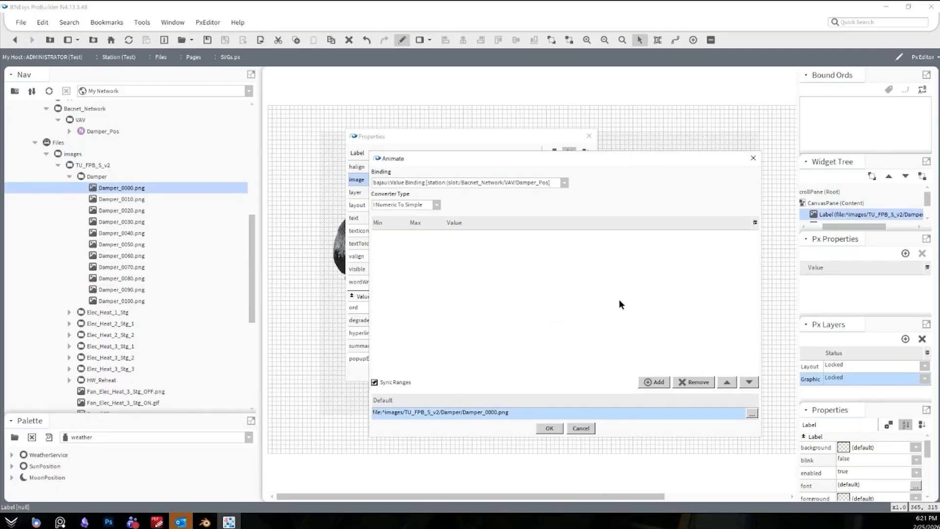
Add nine range rows to the animation and set the first row's value to file:^images/TU_FPB_S_v2/Damper/Damper_0000.png.
{"action": "double_click", "coordinate": [659, 384]}
{"action": "triple_click", "coordinate": [660, 384]}
{"action": "triple_click", "coordinate": [660, 384]}
{"action": "left_click", "coordinate": [659, 384]}
{"action": "double_click", "coordinate": [542, 233]}
{"action": "key", "text": "ctrl+v"}
{"action": "key", "text": "Return"}
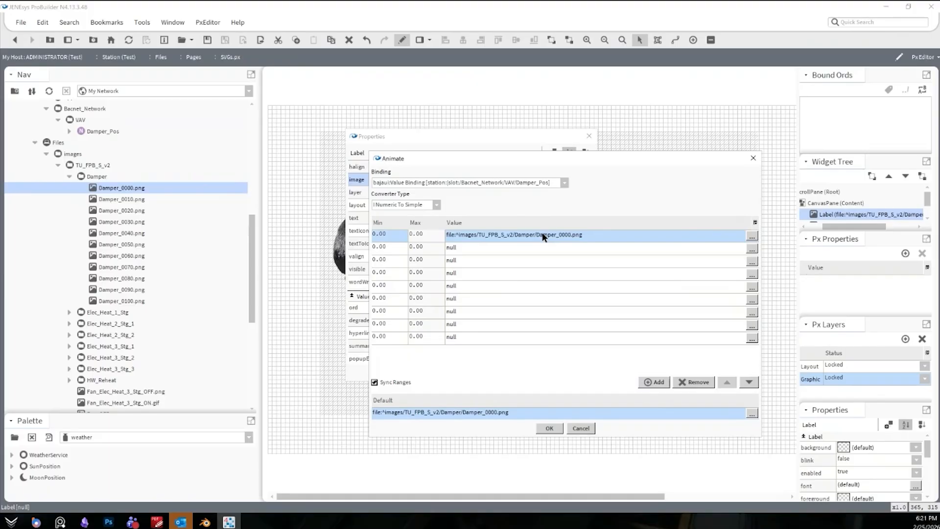
Set the second row's value to file:^images/TU_FPB_S_v2/Damper/Damper_0010.png.
{"action": "double_click", "coordinate": [562, 248]}
{"action": "key", "text": "ctrl+v"}
{"action": "key", "text": "Left"}
{"action": "key", "text": "Left"}
{"action": "key", "text": "Left"}
{"action": "key", "text": "Left"}
{"action": "key", "text": "Left"}
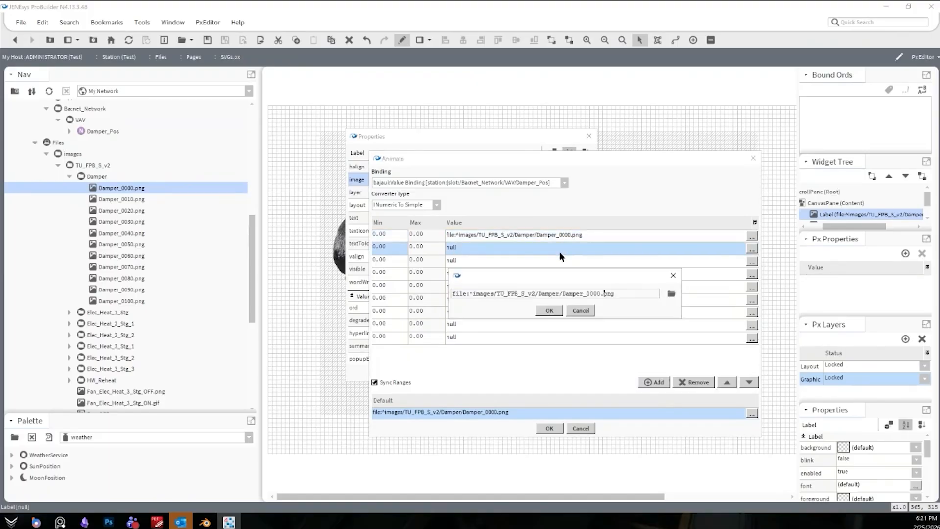
{"action": "key", "text": "BackSpace"}
{"action": "type", "text": "1"}
{"action": "key", "text": "Return"}
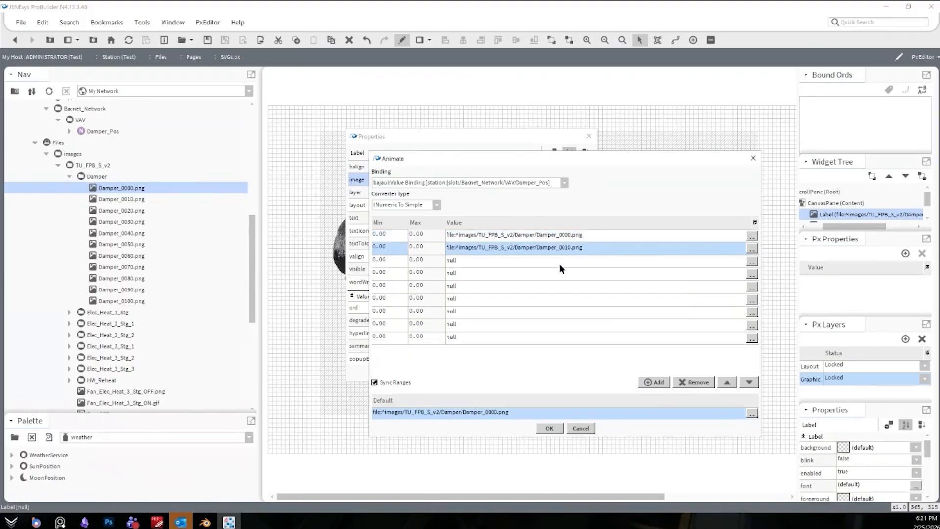
Set the third row's value to file:^images/TU_FPB_S_v2/Damper/Damper_0020.png.
{"action": "double_click", "coordinate": [562, 262]}
{"action": "key", "text": "ctrl+v"}
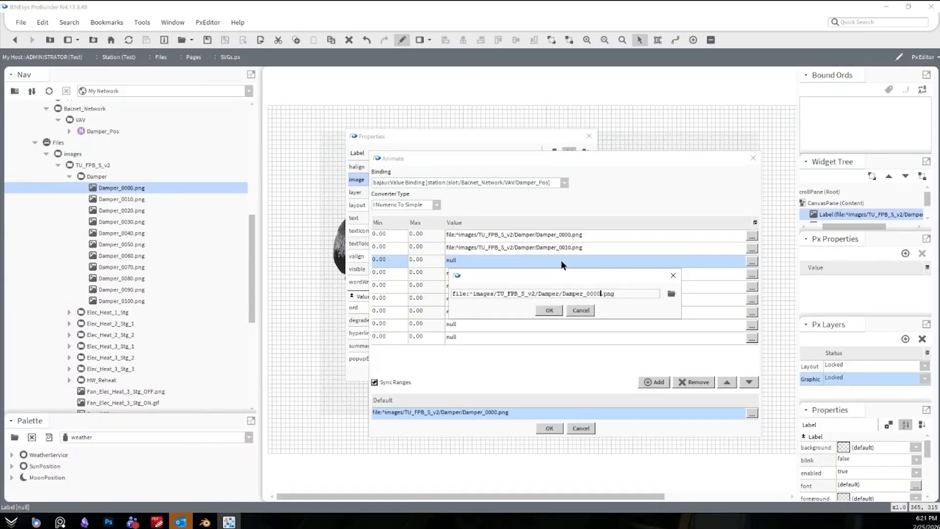
{"action": "key", "text": "BackSpace"}
{"action": "type", "text": "2"}
{"action": "key", "text": "Return"}
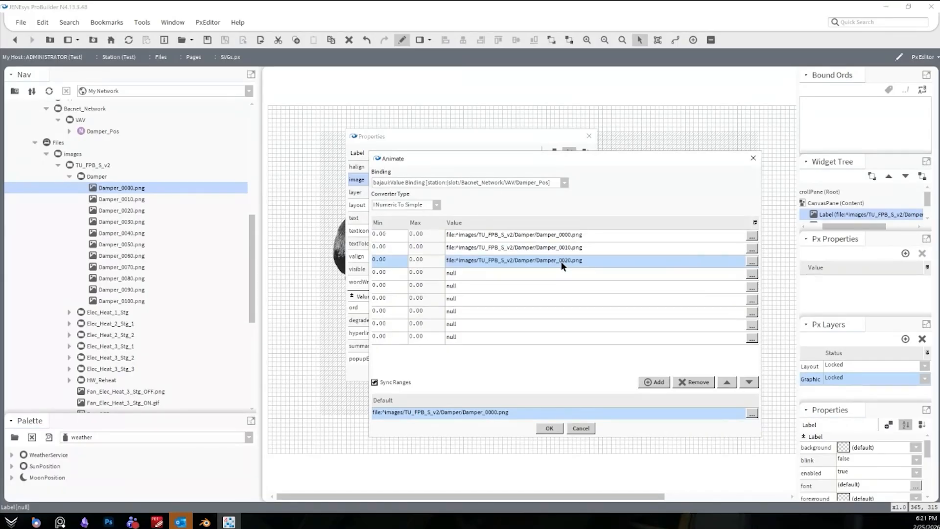
Set the fourth row's value to file:^images/TU_FPB_S_v2/Damper/Damper_0030.png.
{"action": "double_click", "coordinate": [561, 275]}
{"action": "key", "text": "ctrl+v"}
{"action": "left_click", "coordinate": [593, 294]}
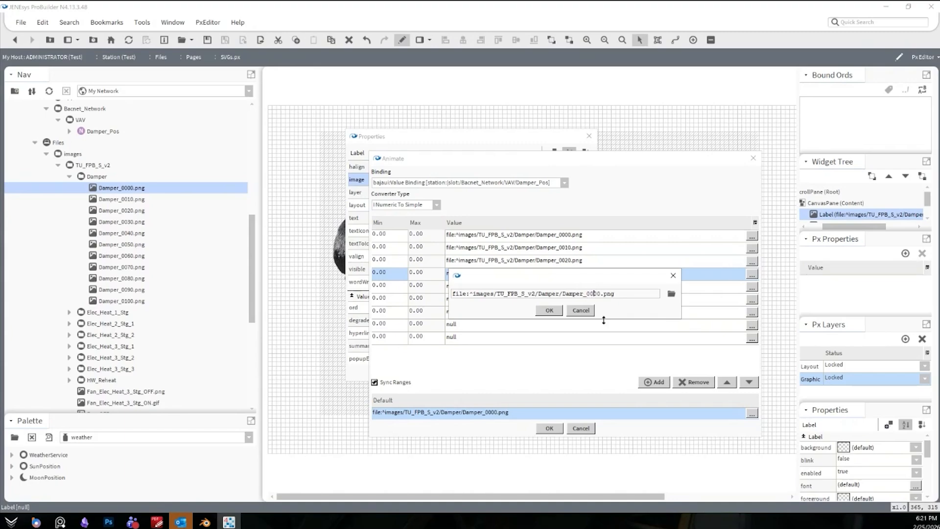
{"action": "key", "text": "BackSpace"}
{"action": "type", "text": "3"}
{"action": "key", "text": "Return"}
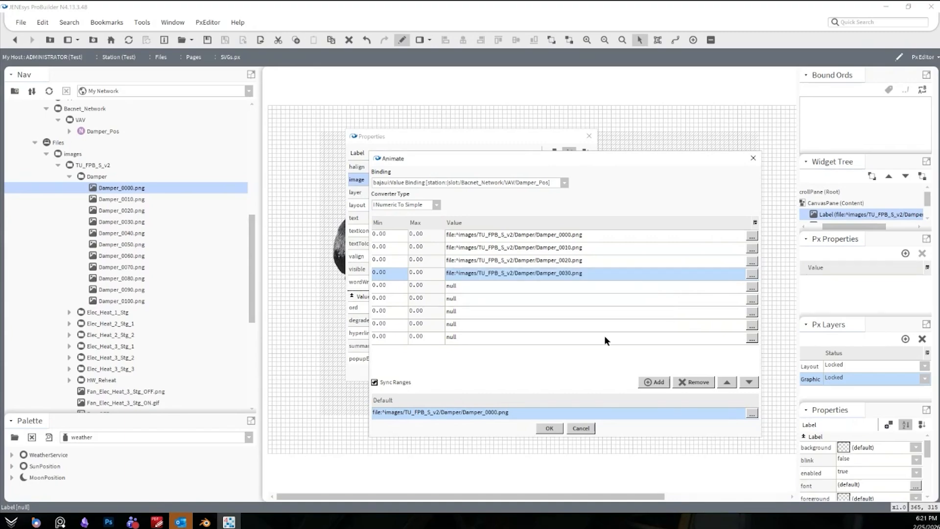
Set the fifth row's value to file:^images/TU_FPB_S_v2/Damper/Damper_030.png.
{"action": "double_click", "coordinate": [585, 285]}
{"action": "key", "text": "ctrl+v"}
{"action": "left_click", "coordinate": [598, 293]}
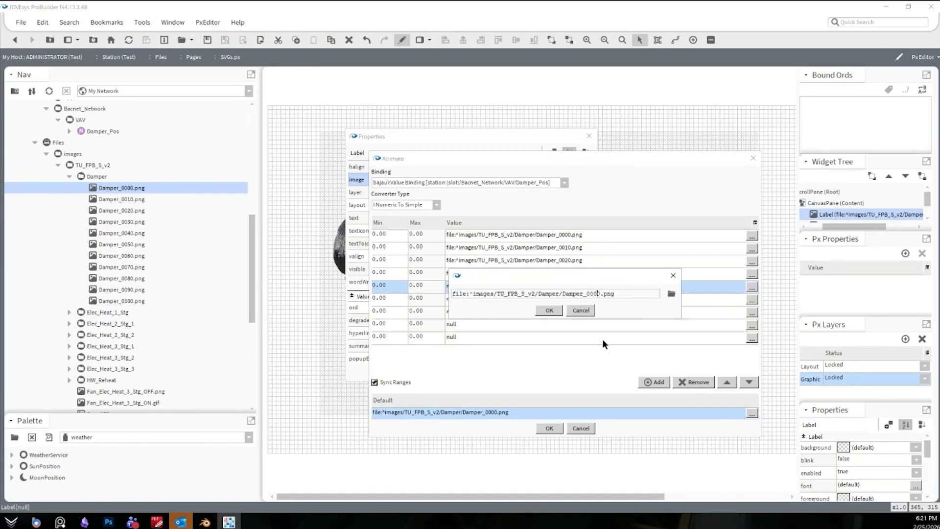
{"action": "key", "text": "BackSpace"}
{"action": "key", "text": "BackSpace"}
{"action": "type", "text": "3"}
{"action": "key", "text": "Return"}
Correct the image file name in the fifth row's value to Damper_0040.png.
{"action": "double_click", "coordinate": [581, 288]}
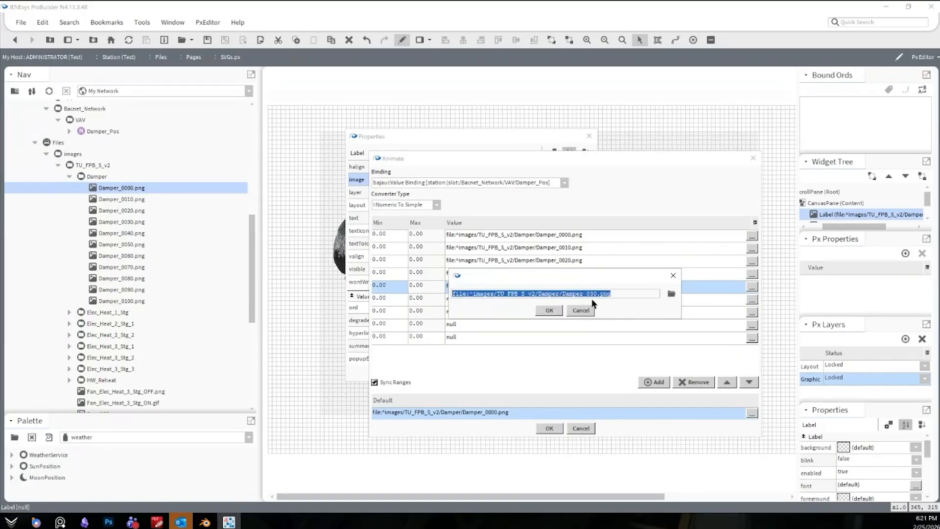
{"action": "left_click", "coordinate": [593, 294]}
{"action": "type", "text": "0"}
{"action": "key", "text": "Delete"}
{"action": "type", "text": "4"}
{"action": "key", "text": "Return"}
Set the sixth row's value to file:^images/TU_FPB_S_v2/Damper/Damper_0050.png.
{"action": "double_click", "coordinate": [618, 298]}
{"action": "key", "text": "ctrl+v"}
{"action": "key", "text": "Left"}
{"action": "key", "text": "Left"}
{"action": "key", "text": "Left"}
{"action": "key", "text": "Left"}
{"action": "key", "text": "Left"}
{"action": "key", "text": "BackSpace"}
{"action": "type", "text": "5"}
{"action": "key", "text": "Return"}
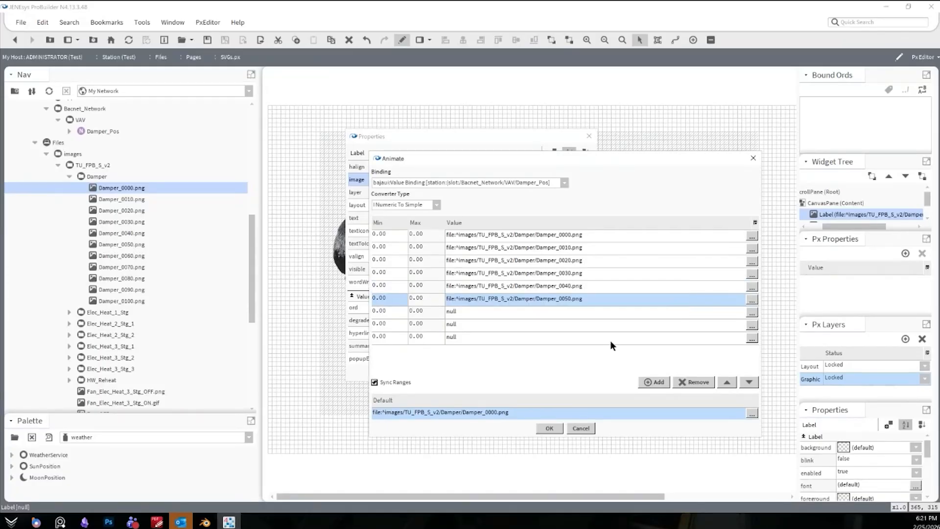
Set the seventh row's value to file:^images/TU_FPB_S_v2/Damper/Damper_0050.png.
{"action": "double_click", "coordinate": [554, 311]}
{"action": "key", "text": "ctrl+v"}
{"action": "key", "text": "Left"}
{"action": "key", "text": "Left"}
{"action": "key", "text": "Left"}
{"action": "key", "text": "Left"}
{"action": "key", "text": "Left"}
{"action": "key", "text": "BackSpace"}
{"action": "type", "text": "5"}
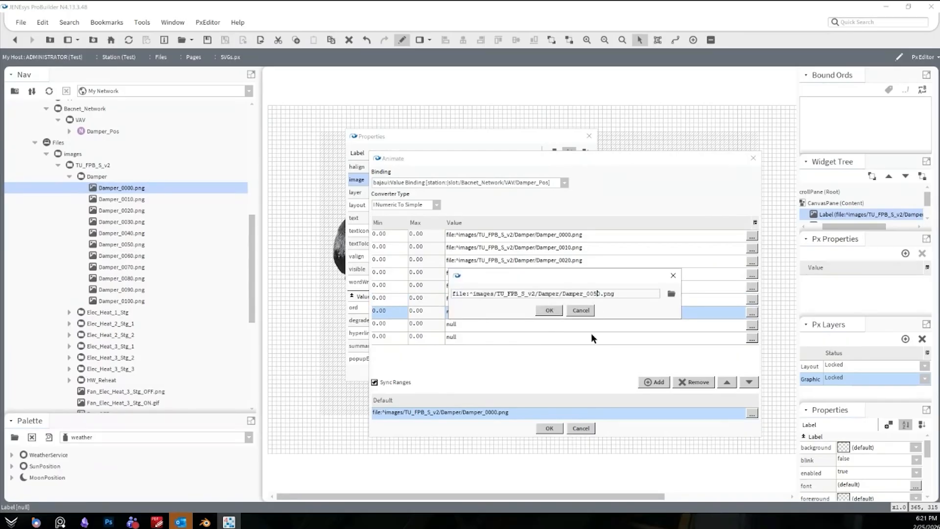
{"action": "key", "text": "Return"}
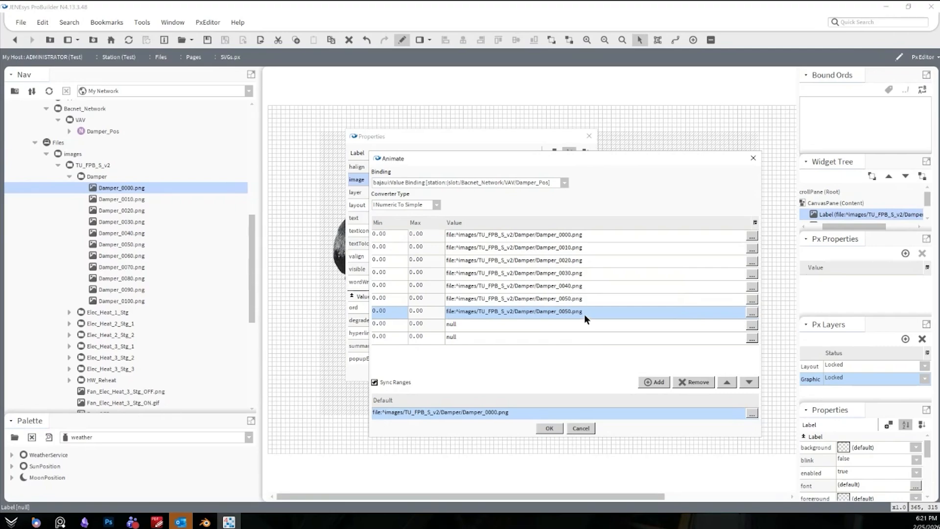
Correct the image file name in the seventh row's value to Damper_0060.png.
{"action": "double_click", "coordinate": [584, 312]}
{"action": "key", "text": "ctrl+c"}
{"action": "left_click_drag", "start_coordinate": [598, 294], "coordinate": [602, 295]}
{"action": "key", "text": "Left"}
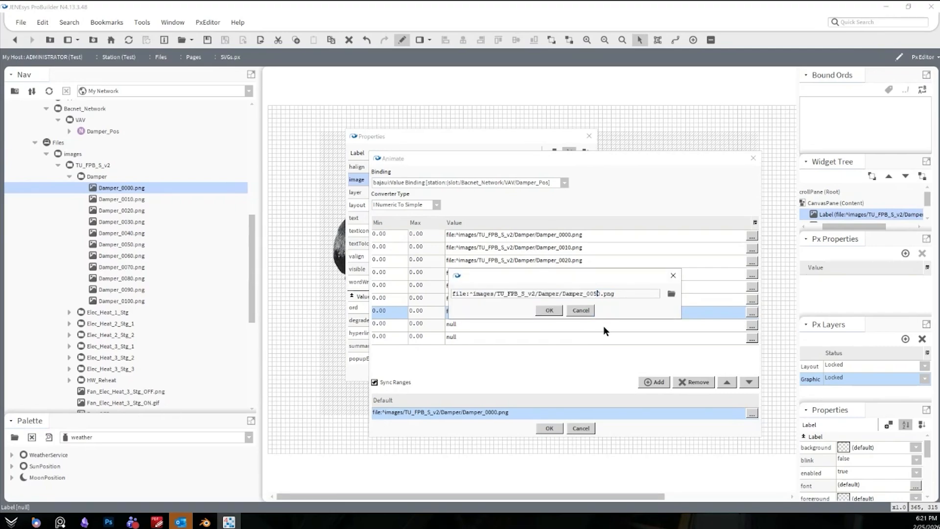
{"action": "key", "text": "BackSpace"}
{"action": "type", "text": "6"}
{"action": "key", "text": "Return"}
Set the eighth row's value to file:^images/TU_FPB_S_v2/Damper/Damper_0070.png.
{"action": "double_click", "coordinate": [603, 323]}
{"action": "key", "text": "ctrl+v"}
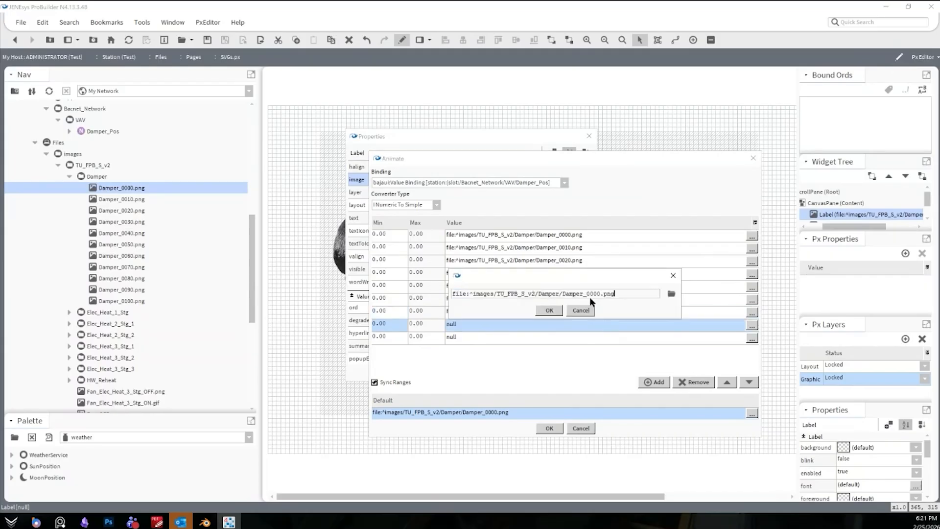
{"action": "key", "text": "BackSpace"}
{"action": "type", "text": "7"}
{"action": "key", "text": "Return"}
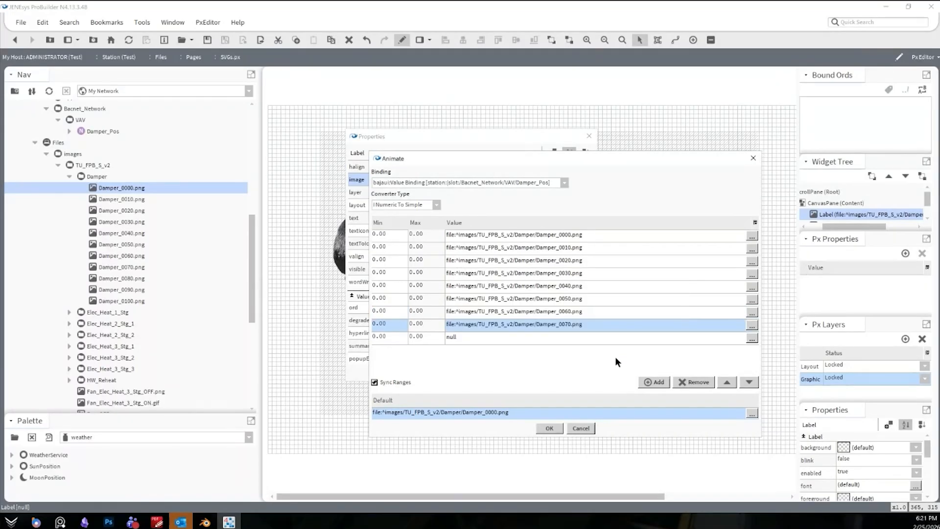
Set the ninth row's value to file:^images/TU_FPB_S_v2/Damper/Damper_0080.png.
{"action": "double_click", "coordinate": [594, 336]}
{"action": "type", "text": "file:^images/TU_FPB_S_v2/Damper/Damper_0000.png"}
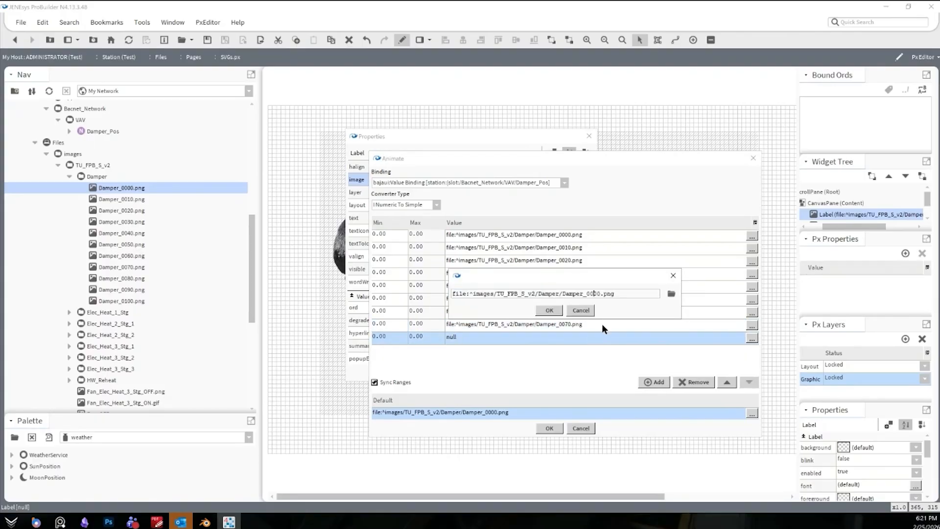
{"action": "key", "text": "BackSpace"}
{"action": "type", "text": "8"}
{"action": "key", "text": "Return"}
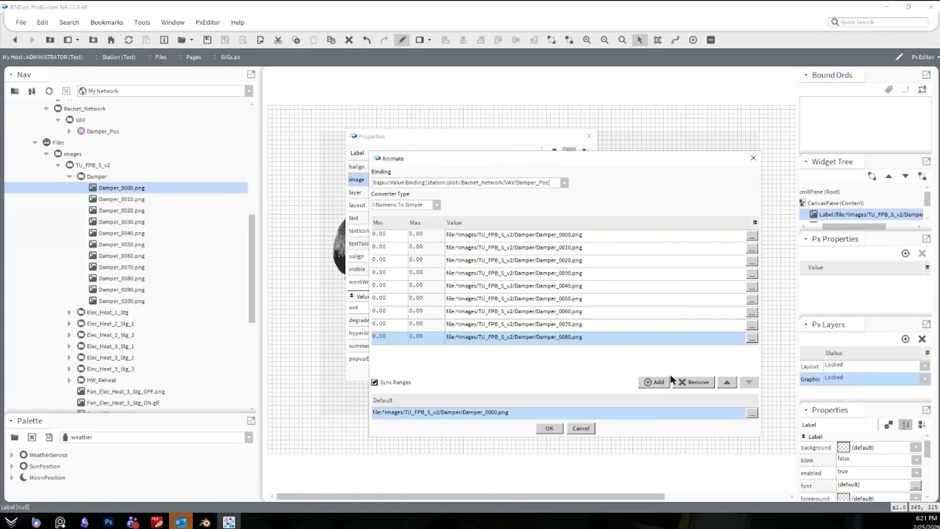
Add a tenth row with the value file:^images/TU_FPB_S_v2/Damper/Damper_0090.png.
{"action": "left_click", "coordinate": [654, 382]}
{"action": "double_click", "coordinate": [615, 349]}
{"action": "type", "text": "file:^images/TU_FPB_S_v2/Damper/Damper_0000.png"}
{"action": "key", "text": "BackSpace"}
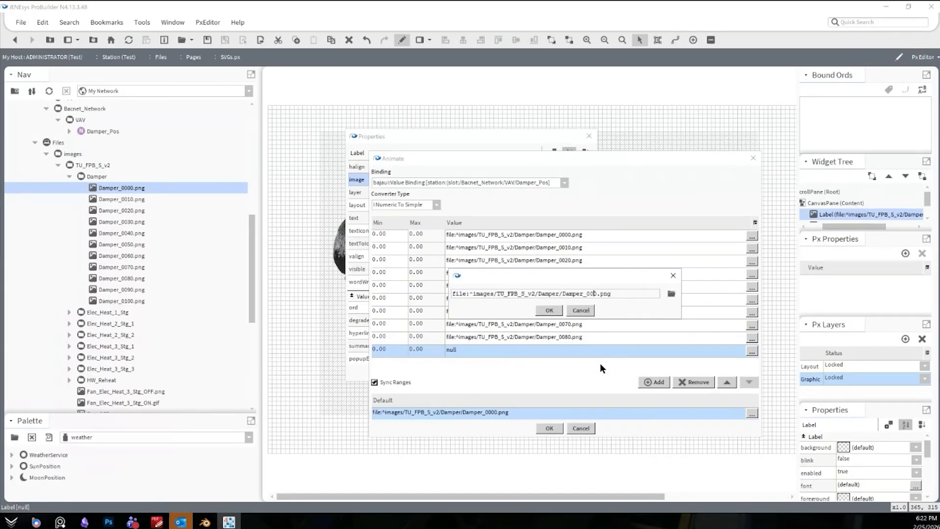
{"action": "type", "text": "9"}
{"action": "key", "text": "Return"}
Add an eleventh row with the value file:^images/TU_FPB_S_v2/Damper/Damper_0100.png.
{"action": "left_click", "coordinate": [655, 382]}
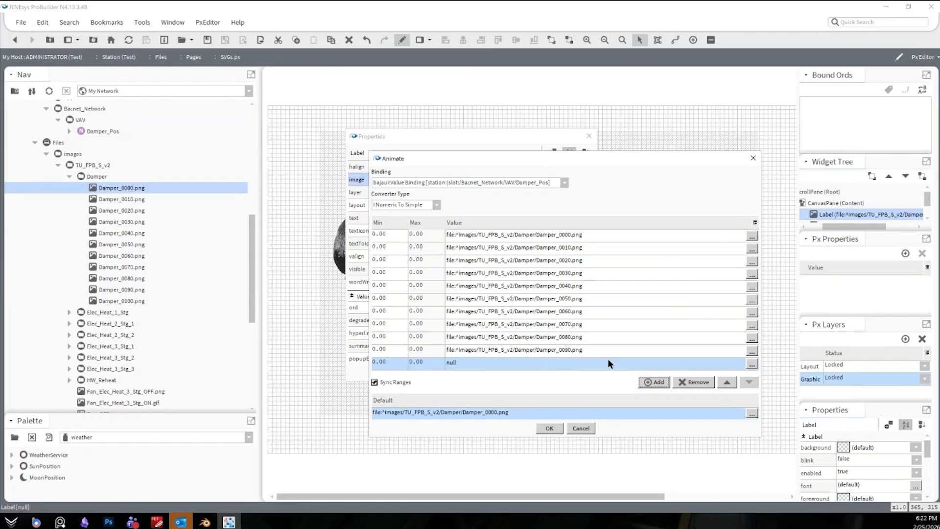
{"action": "double_click", "coordinate": [607, 363]}
{"action": "type", "text": "file:^images/TU_FPB_S_v2/Damper/Damper_0000.png"}
{"action": "left_click", "coordinate": [595, 293]}
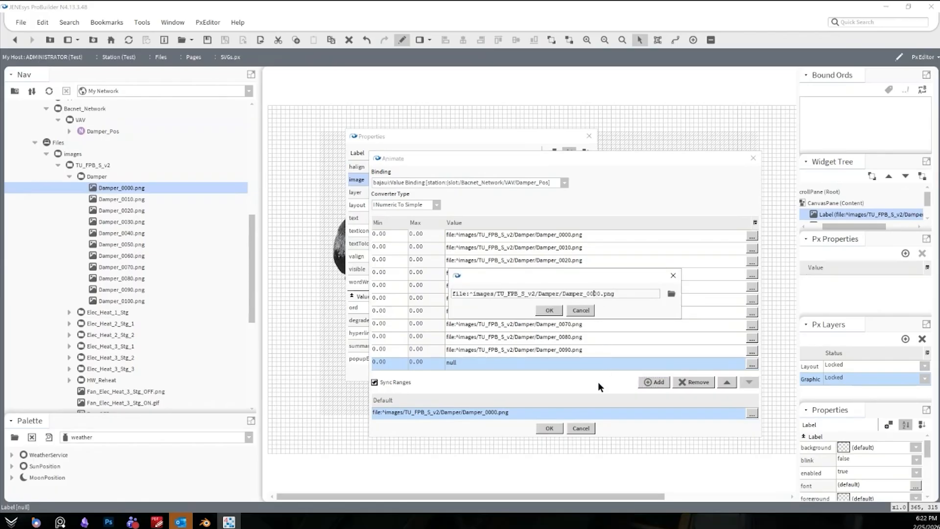
{"action": "key", "text": "BackSpace"}
{"action": "type", "text": "1"}
{"action": "key", "text": "Return"}
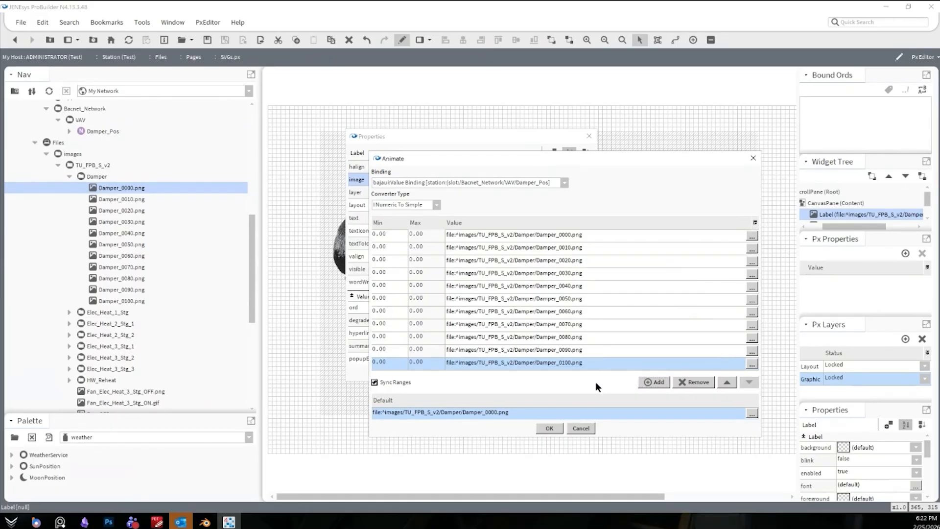
Set the minimums of the second to fifth rows to 1, 10, 30 and 40.
{"action": "double_click", "coordinate": [398, 246]}
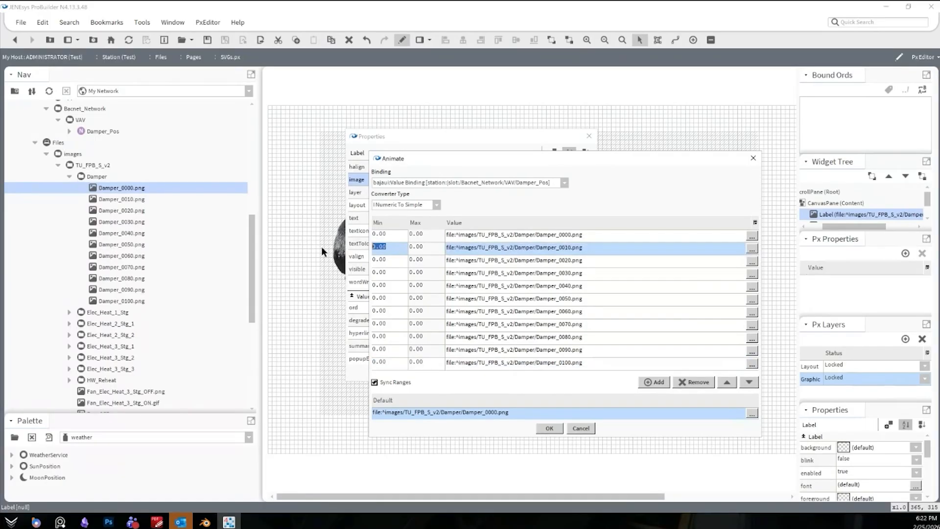
{"action": "type", "text": "1"}
{"action": "double_click", "coordinate": [387, 260]}
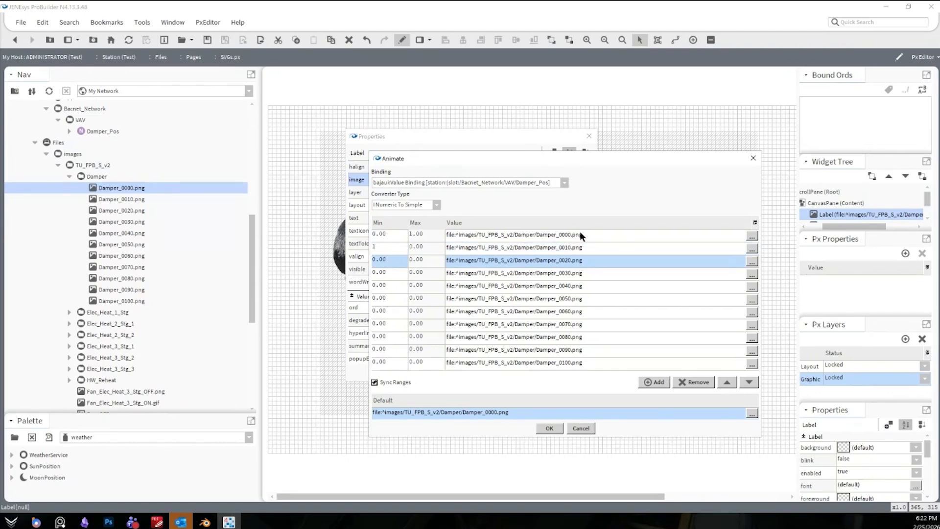
{"action": "double_click", "coordinate": [385, 259]}
{"action": "type", "text": "10"}
{"action": "key", "text": "Return"}
{"action": "type", "text": "30"}
{"action": "key", "text": "Return"}
{"action": "type", "text": "40"}
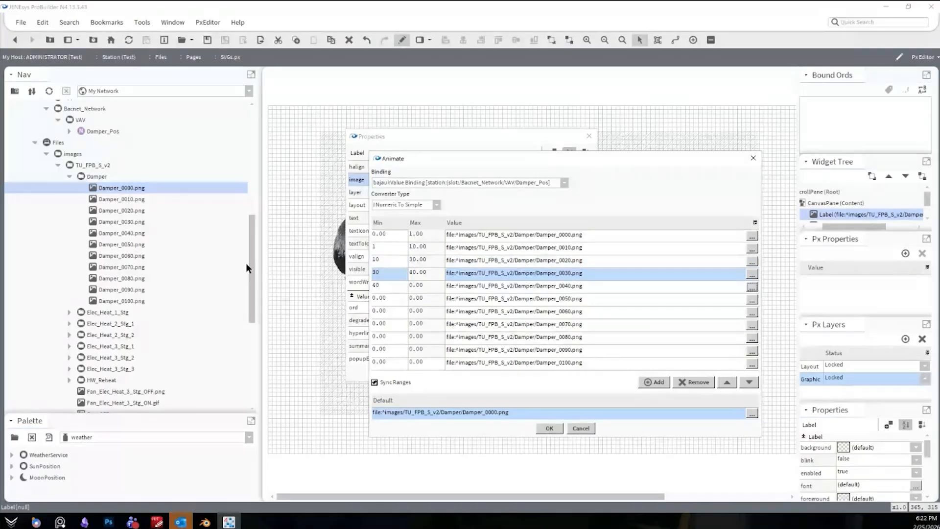
Set the minimums of the sixth to tenth rows to 50, 60, 70, 80 and 90.
{"action": "key", "text": "Return"}
{"action": "type", "text": "50"}
{"action": "key", "text": "Return"}
{"action": "type", "text": "60"}
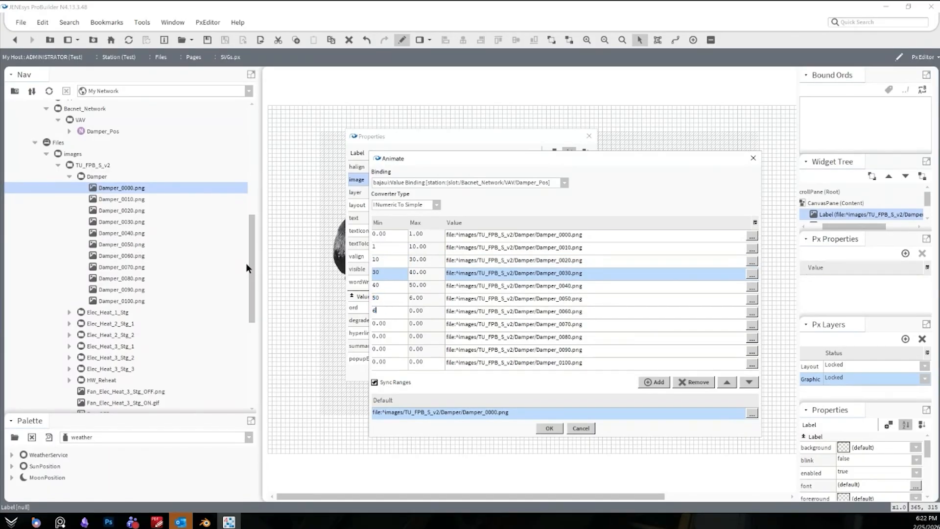
{"action": "key", "text": "Return"}
{"action": "type", "text": "70"}
{"action": "key", "text": "Return"}
{"action": "type", "text": "80"}
{"action": "key", "text": "Return"}
{"action": "type", "text": "90"}
Remove the Damper_0100.png row, set the Damper_0090.png row's maximum to 100, and apply the image animation to the label.
{"action": "left_click", "coordinate": [412, 351]}
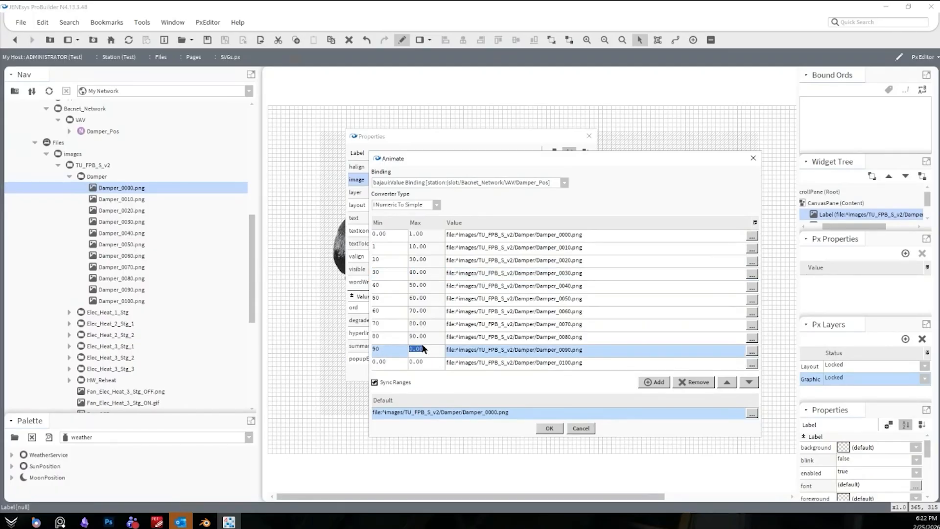
{"action": "double_click", "coordinate": [697, 365]}
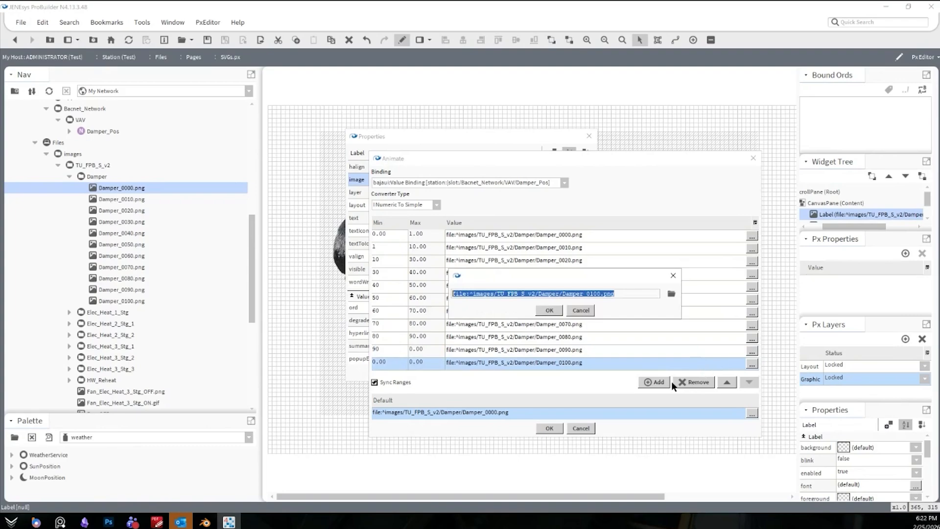
{"action": "left_click", "coordinate": [582, 310]}
{"action": "left_click", "coordinate": [694, 383]}
{"action": "type", "text": "100"}
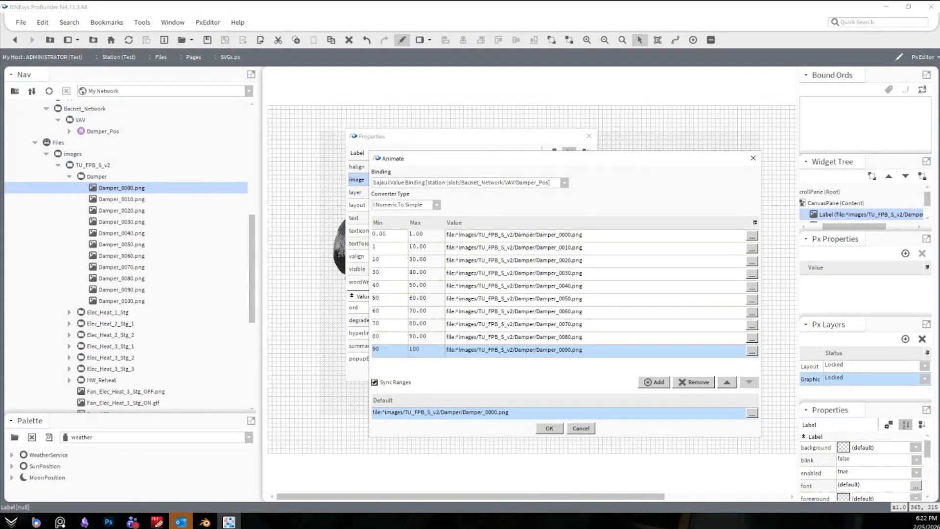
{"action": "left_click", "coordinate": [559, 430]}
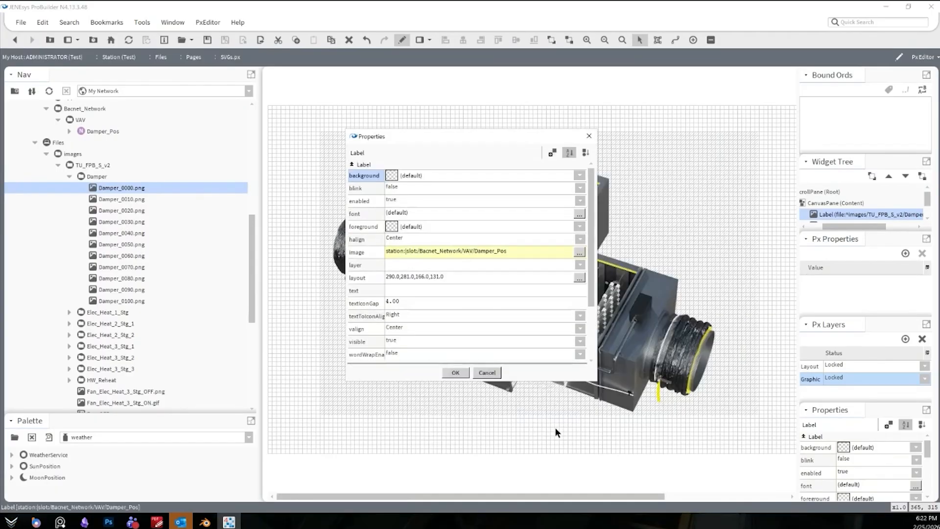
{"action": "left_click", "coordinate": [479, 372]}
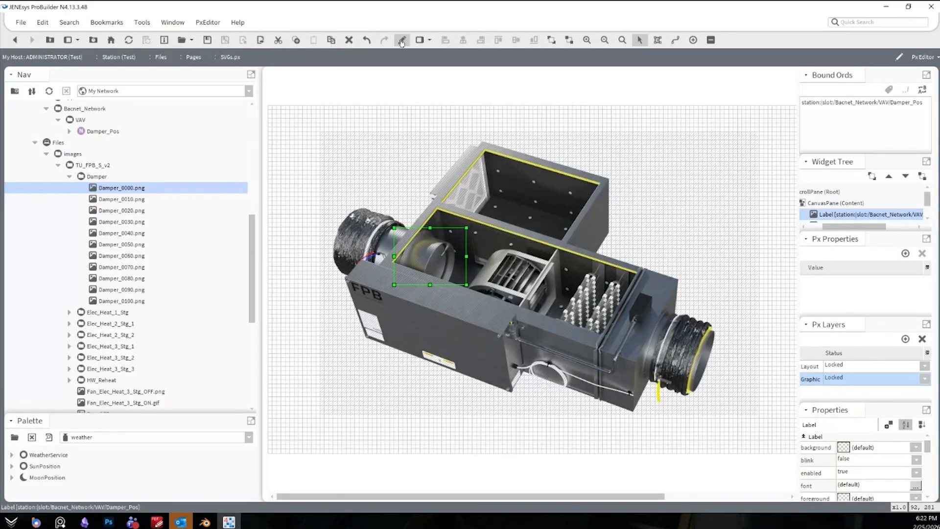
Assign the damper label to the Graphic layer.
{"action": "double_click", "coordinate": [419, 245]}
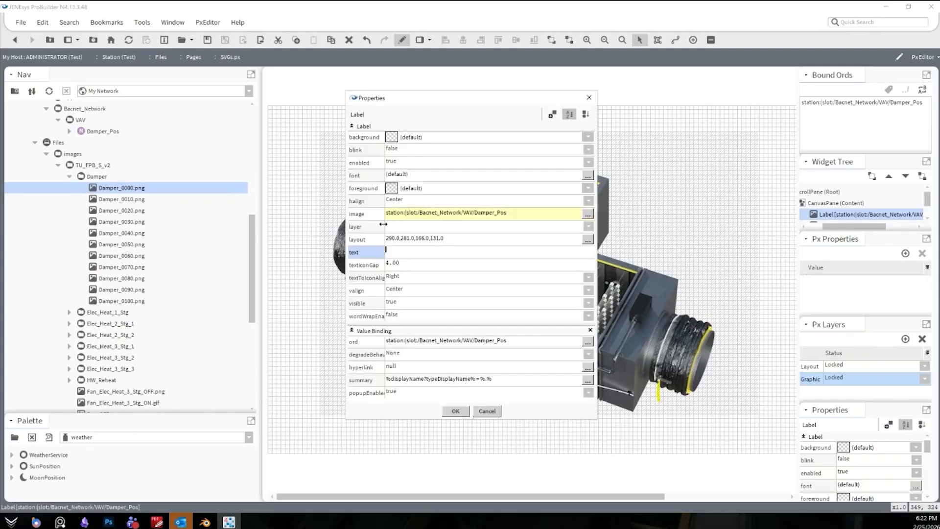
{"action": "left_click", "coordinate": [404, 225]}
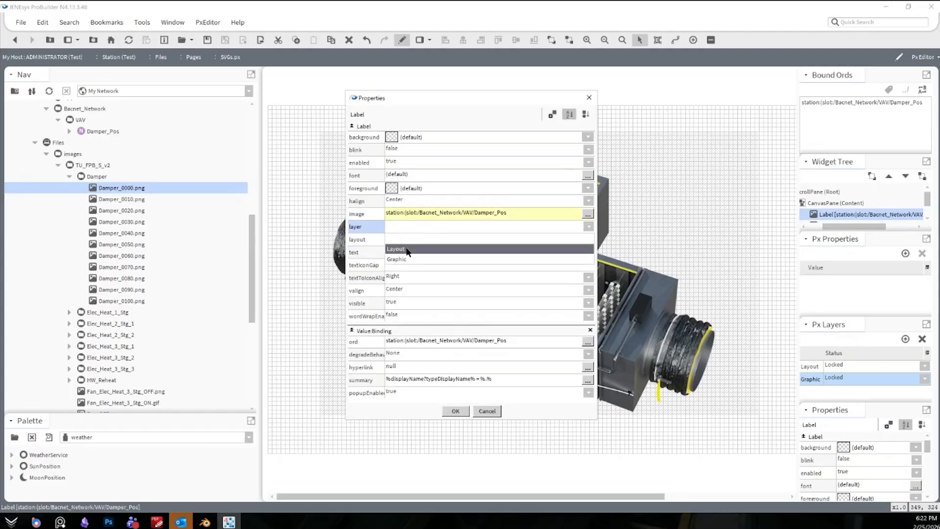
{"action": "left_click", "coordinate": [408, 249]}
{"action": "left_click", "coordinate": [405, 226]}
{"action": "left_click", "coordinate": [399, 259]}
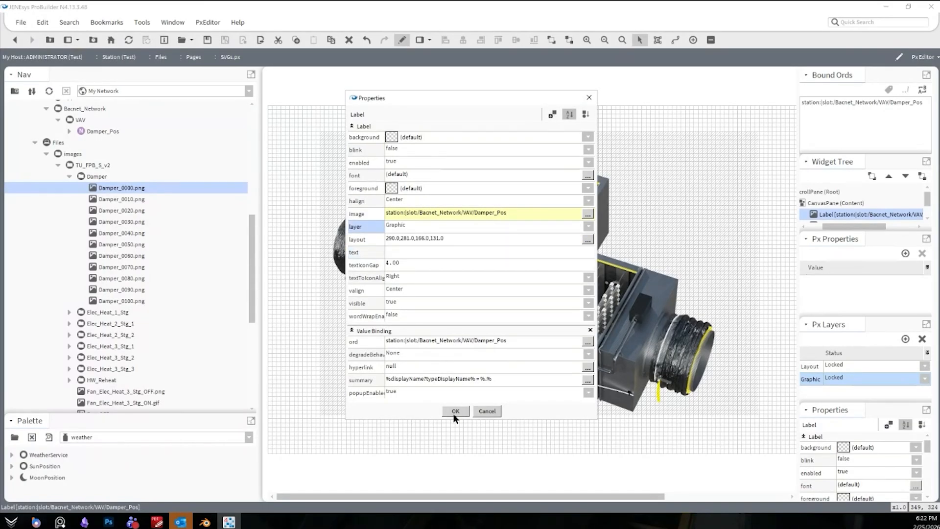
{"action": "left_click", "coordinate": [455, 412]}
Set the Damper_Pos point's value to 50.
{"action": "left_click", "coordinate": [130, 131]}
{"action": "right_click", "coordinate": [124, 129]}
{"action": "left_click", "coordinate": [113, 128]}
{"action": "right_click", "coordinate": [108, 129]}
{"action": "mouse_move", "coordinate": [147, 146]}
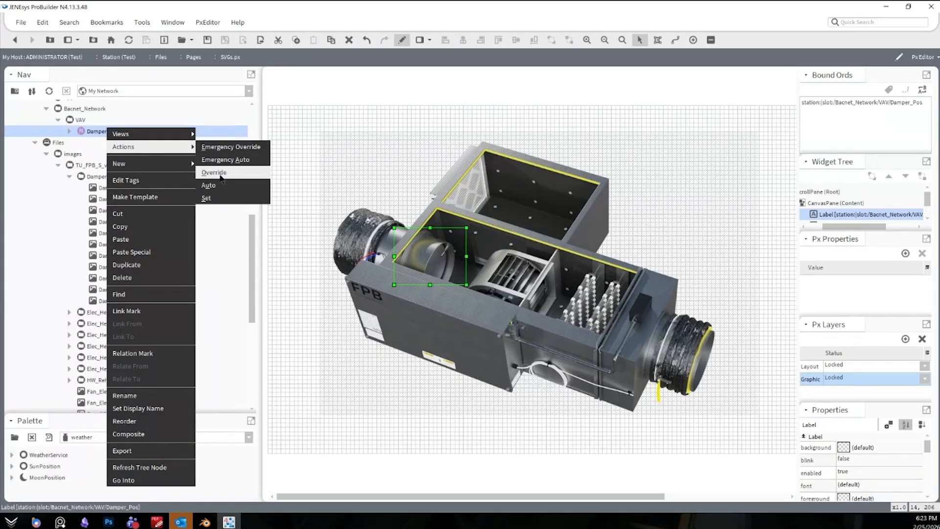
{"action": "left_click", "coordinate": [222, 198]}
{"action": "type", "text": "100"}
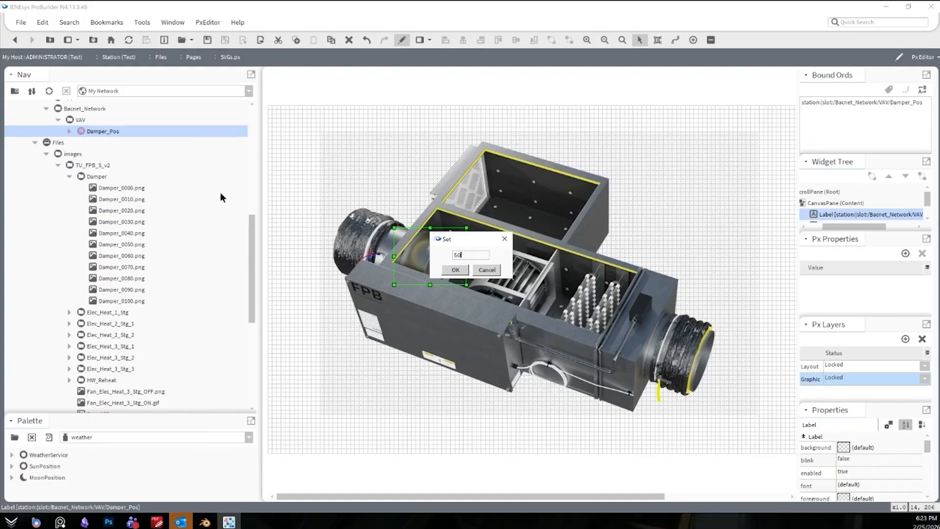
{"action": "key", "text": "Return"}
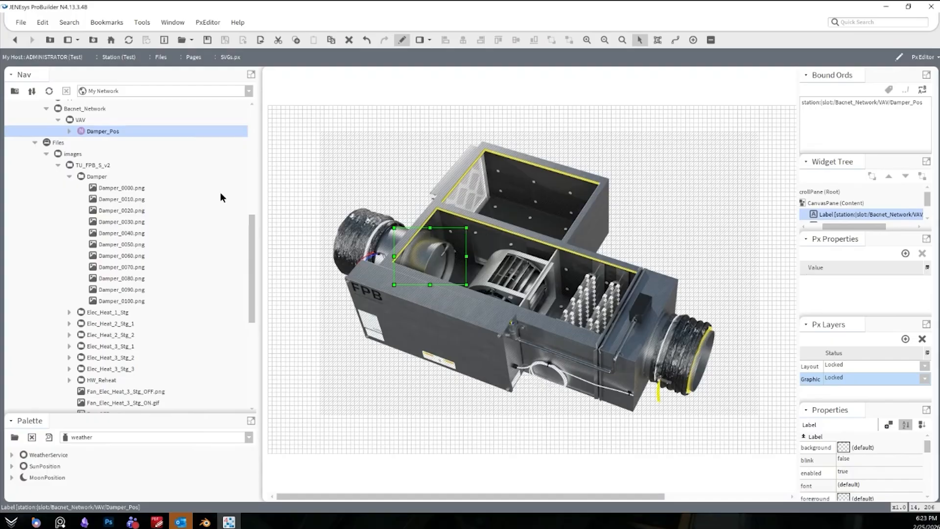
Switch the page to viewing mode and set the Damper_Pos point to 20 to test the damper image.
{"action": "left_click", "coordinate": [402, 40]}
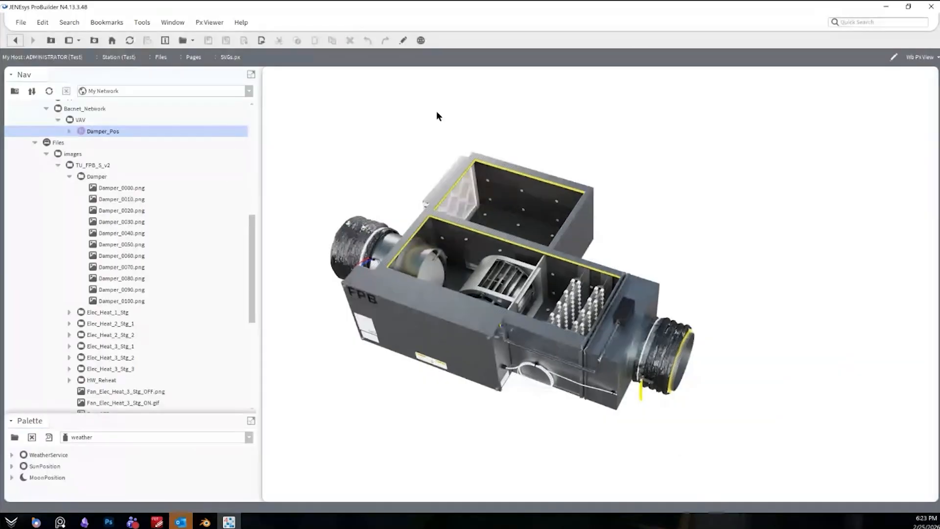
{"action": "right_click", "coordinate": [104, 132]}
{"action": "mouse_move", "coordinate": [128, 147]}
{"action": "left_click", "coordinate": [216, 200]}
{"action": "type", "text": "20"}
{"action": "key", "text": "Return"}
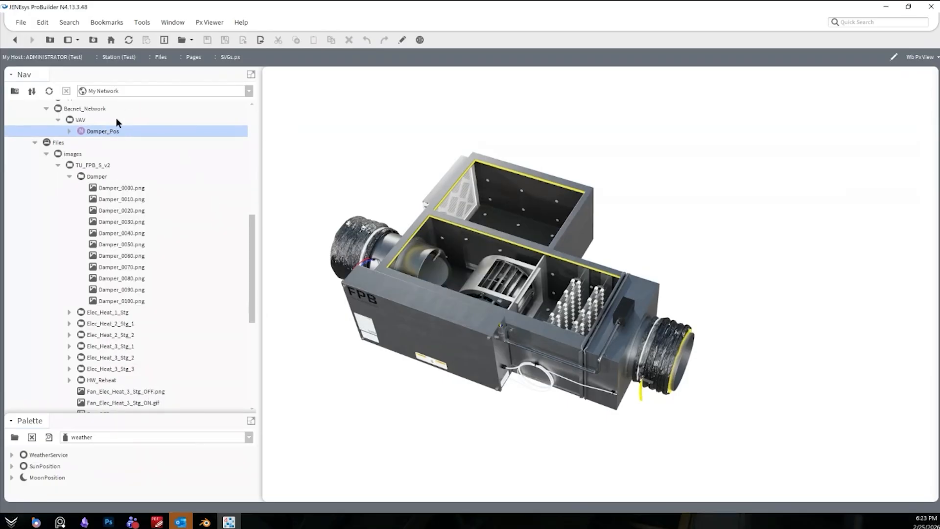
Open the Set action of Damper_Pos again and return the page to editing mode.
{"action": "right_click", "coordinate": [105, 132]}
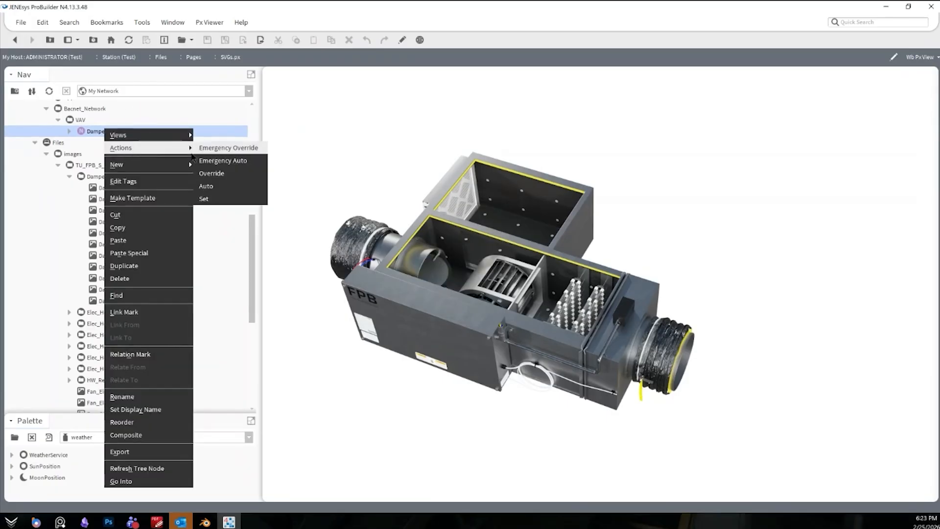
{"action": "left_click", "coordinate": [218, 199]}
{"action": "left_click", "coordinate": [406, 43]}
Create a BooleanWritable point named Heat_Stg_1 in the VAV folder.
{"action": "scroll", "coordinate": [132, 318], "scroll_direction": "down", "scroll_amount": 2}
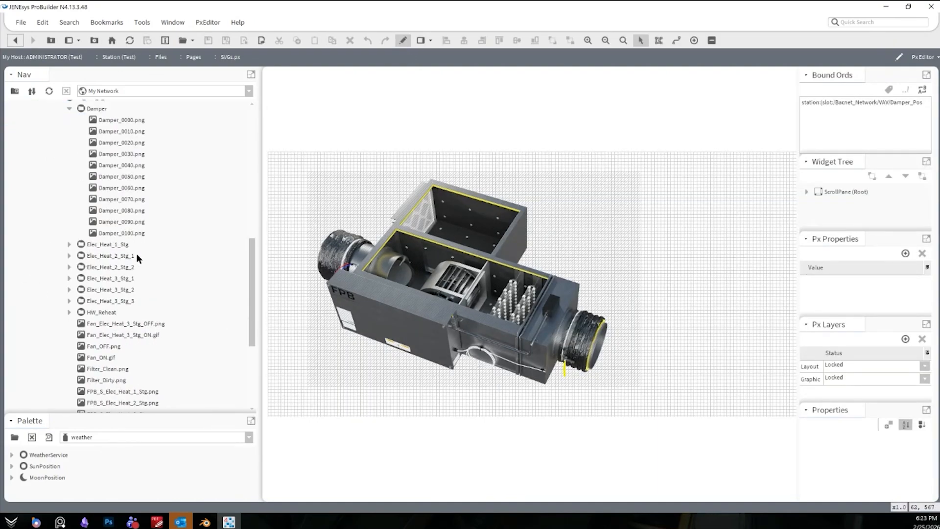
{"action": "scroll", "coordinate": [171, 262], "scroll_direction": "up", "scroll_amount": 6}
{"action": "right_click", "coordinate": [76, 254]}
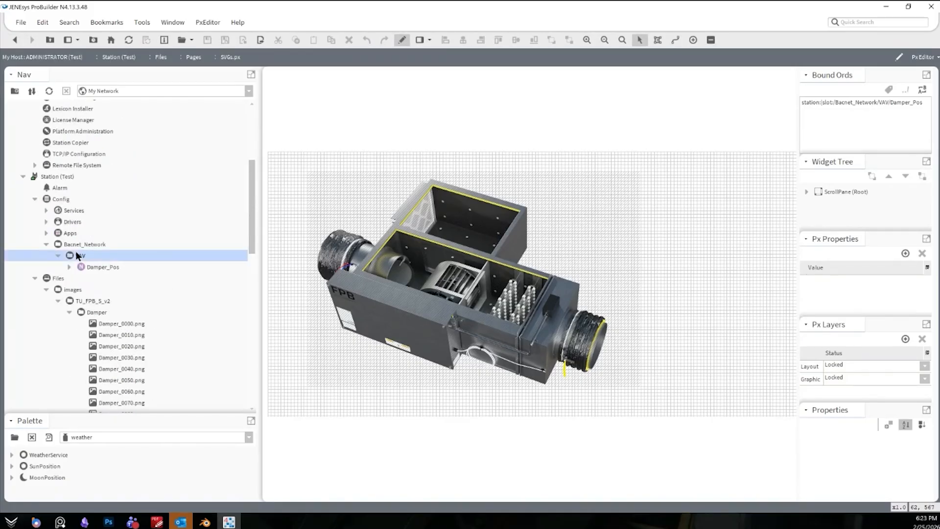
{"action": "mouse_move", "coordinate": [136, 184]}
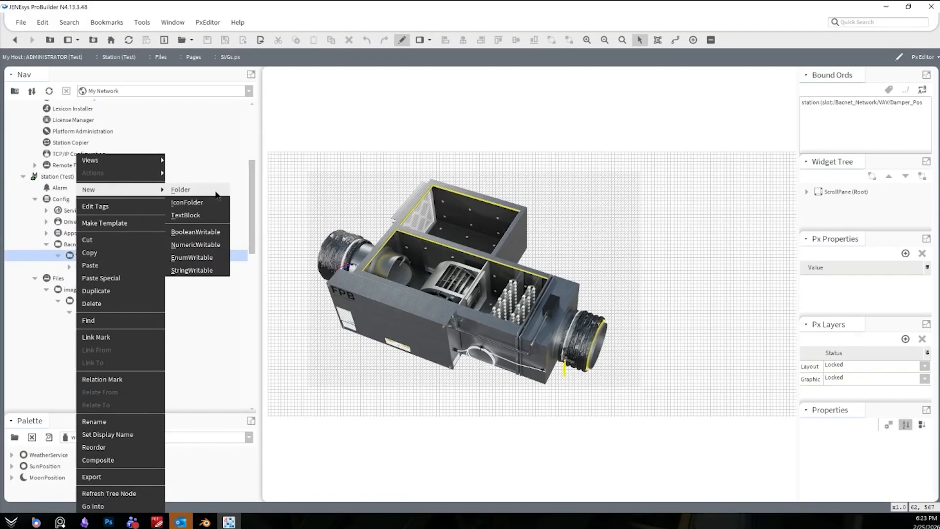
{"action": "left_click", "coordinate": [206, 231]}
{"action": "type", "text": "HEat"}
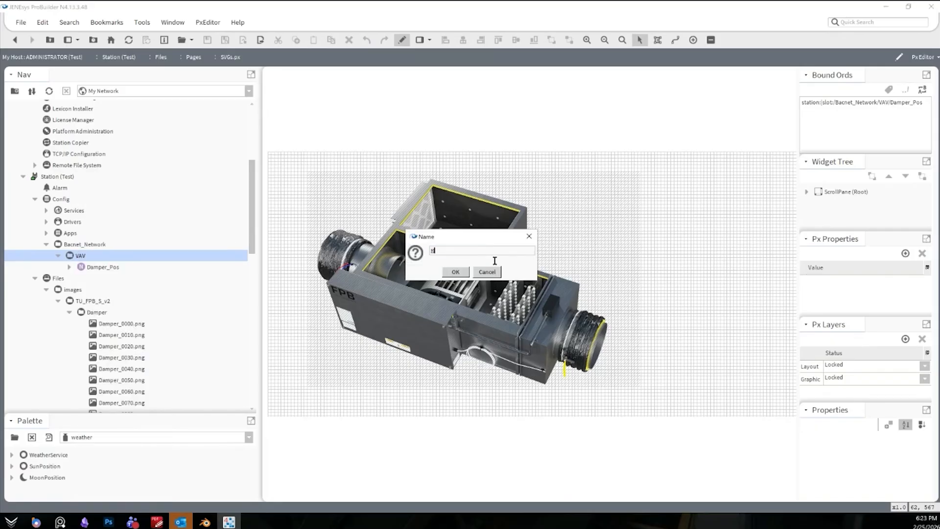
{"action": "key", "text": "BackSpace"}
{"action": "key", "text": "BackSpace"}
{"action": "key", "text": "BackSpace"}
{"action": "type", "text": "eatr_Stg_1"}
{"action": "key", "text": "ctrl+a"}
{"action": "key", "text": "Home"}
{"action": "key", "text": "Delete"}
{"action": "key", "text": "ctrl+a"}
{"action": "key", "text": "Return"}
Duplicate the Heat_Stg_1 point as Heat_Stg_2.
{"action": "right_click", "coordinate": [88, 278]}
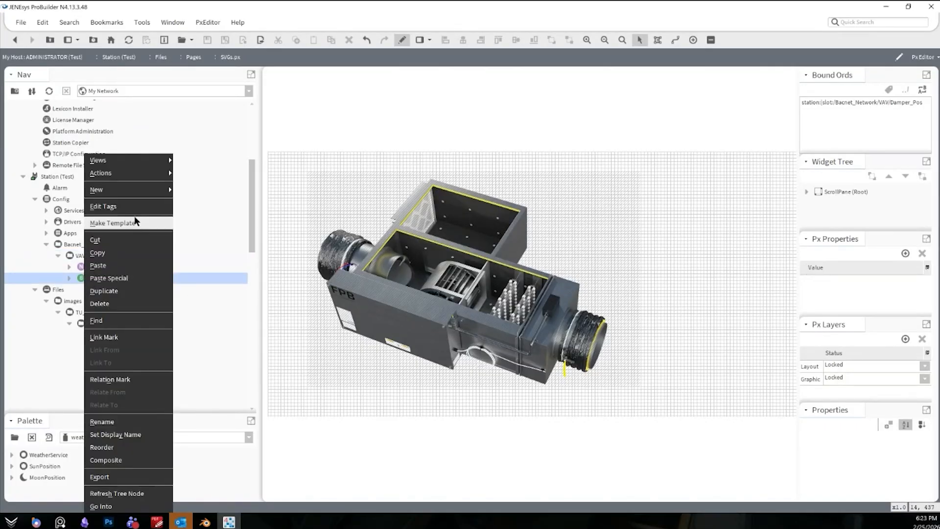
{"action": "left_click", "coordinate": [131, 290]}
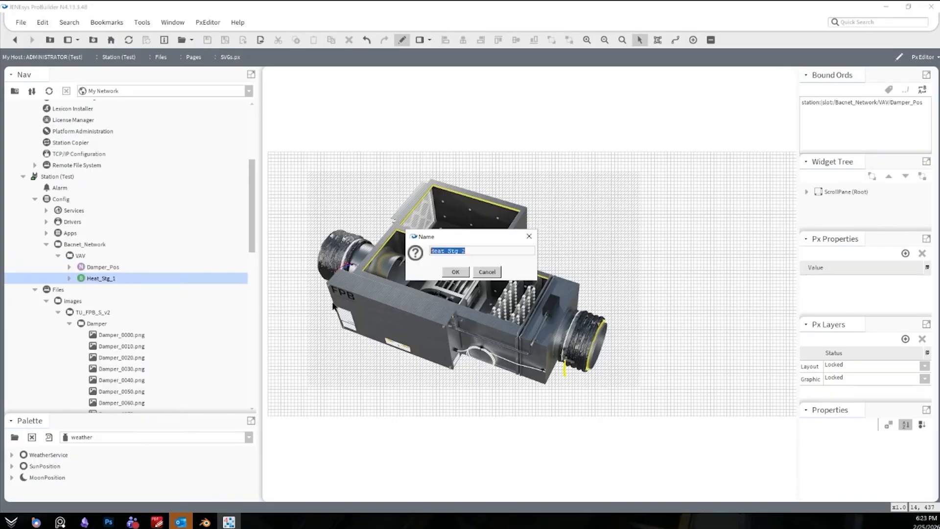
{"action": "left_click", "coordinate": [460, 274]}
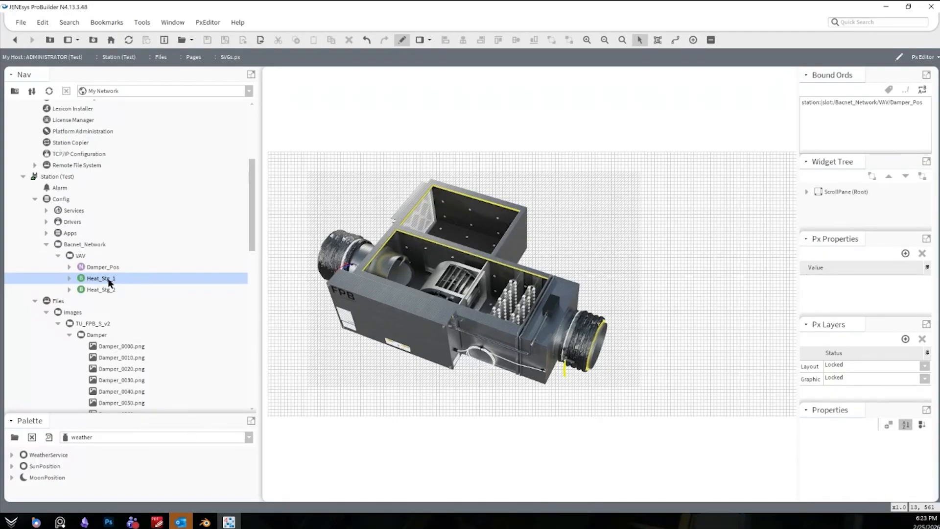
Copy the Heat_Stg_1 point from the VAV folder.
{"action": "scroll", "coordinate": [166, 365], "scroll_direction": "down", "scroll_amount": 1}
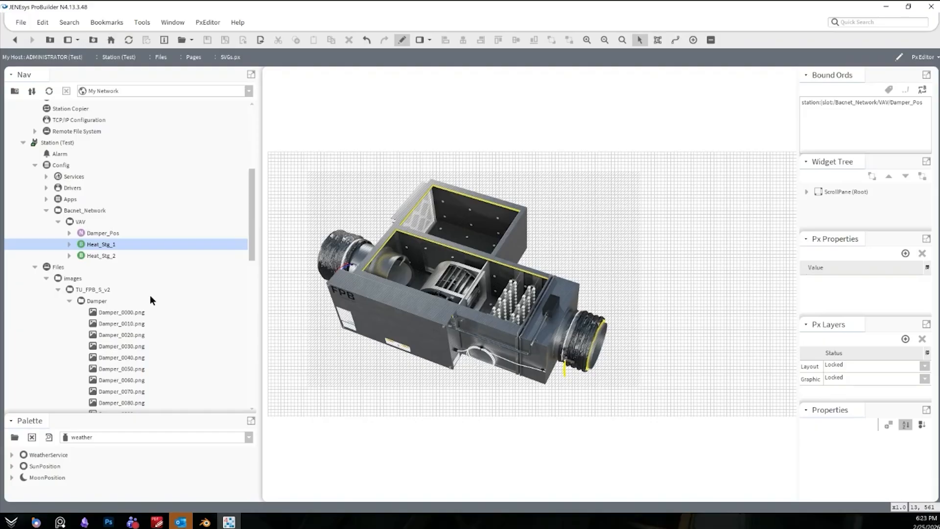
{"action": "scroll", "coordinate": [150, 299], "scroll_direction": "down", "scroll_amount": 2}
{"action": "scroll", "coordinate": [172, 335], "scroll_direction": "down", "scroll_amount": 3}
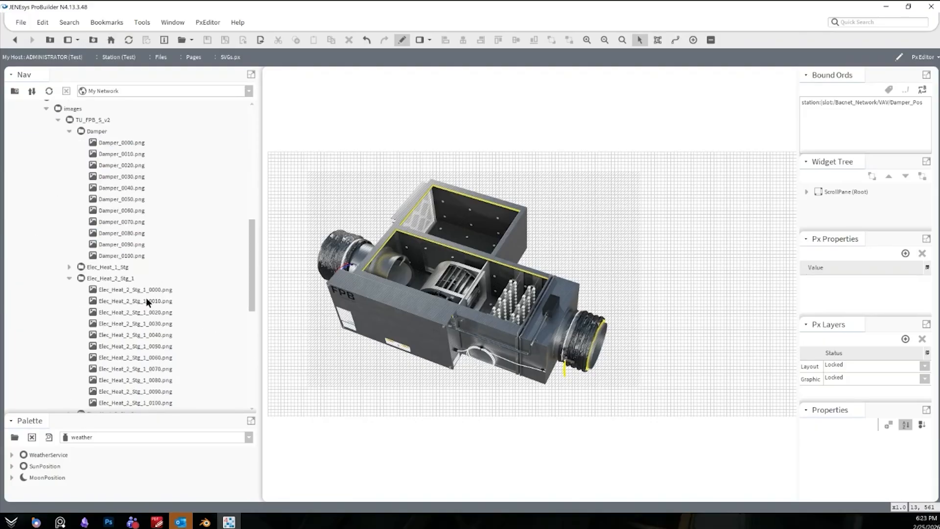
{"action": "scroll", "coordinate": [150, 294], "scroll_direction": "up", "scroll_amount": 6}
{"action": "right_click", "coordinate": [104, 279]}
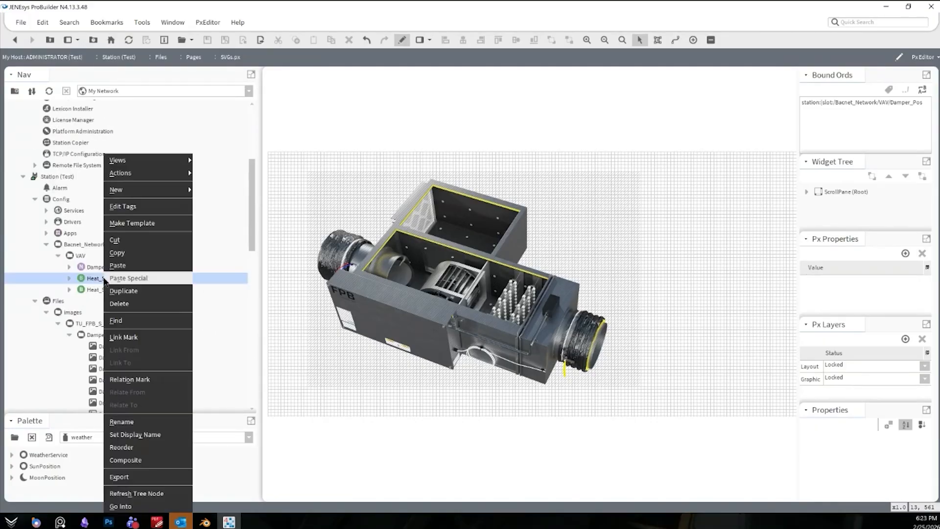
{"action": "left_click", "coordinate": [128, 254]}
Look through the Damper and Elec_Heat_2_Stg_1 image files in the TU_FPB_S_v2 folder.
{"action": "scroll", "coordinate": [169, 371], "scroll_direction": "up", "scroll_amount": 5}
{"action": "scroll", "coordinate": [170, 371], "scroll_direction": "down", "scroll_amount": 4}
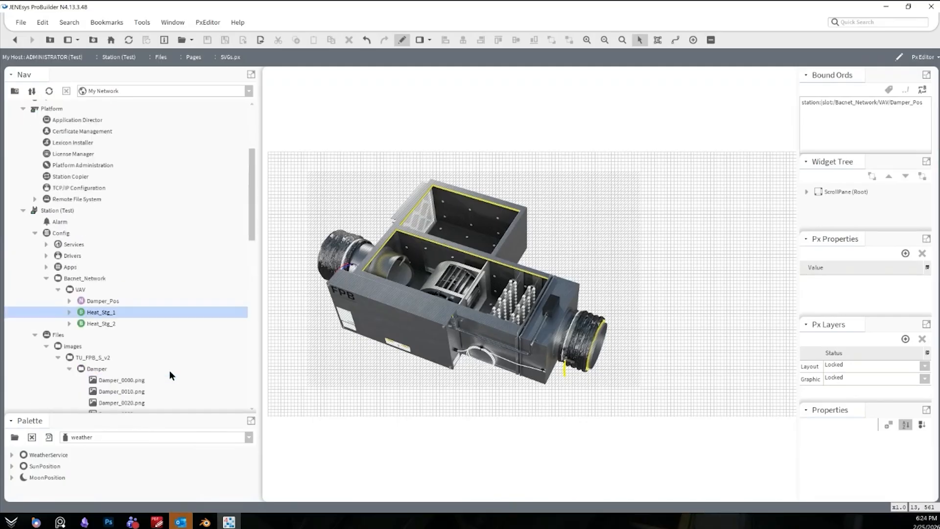
{"action": "scroll", "coordinate": [170, 370], "scroll_direction": "up", "scroll_amount": 1}
{"action": "scroll", "coordinate": [123, 354], "scroll_direction": "down", "scroll_amount": 1}
{"action": "scroll", "coordinate": [176, 338], "scroll_direction": "down", "scroll_amount": 8}
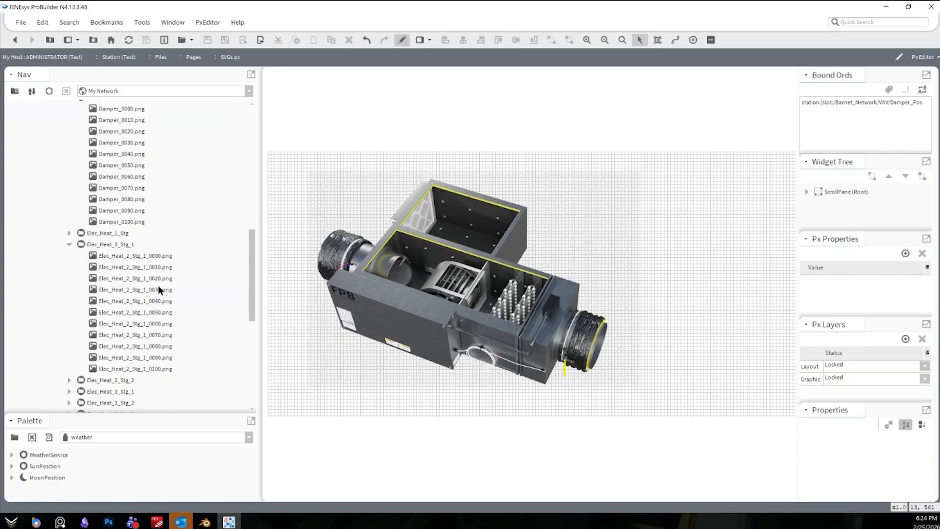
{"action": "left_click_drag", "start_coordinate": [251, 292], "coordinate": [247, 289]}
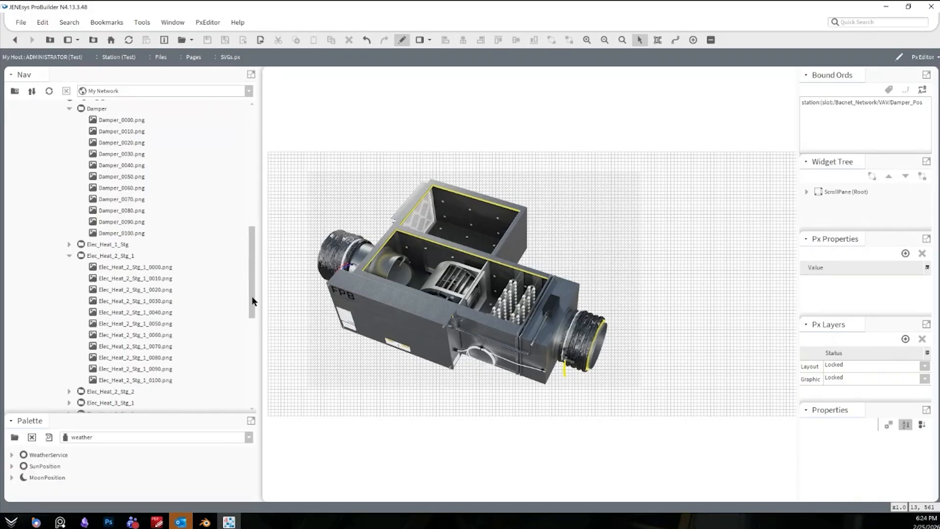
{"action": "left_click_drag", "start_coordinate": [253, 296], "coordinate": [247, 299]}
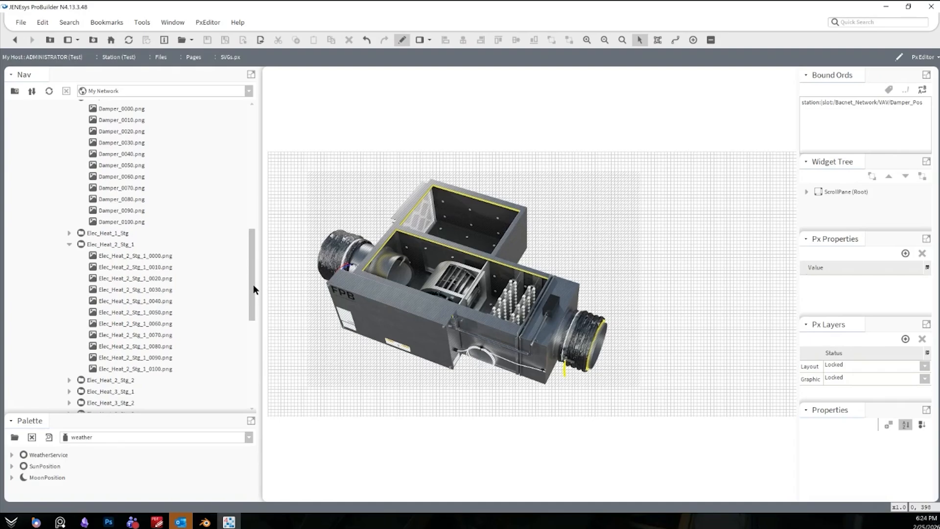
{"action": "left_click_drag", "start_coordinate": [252, 286], "coordinate": [252, 290]}
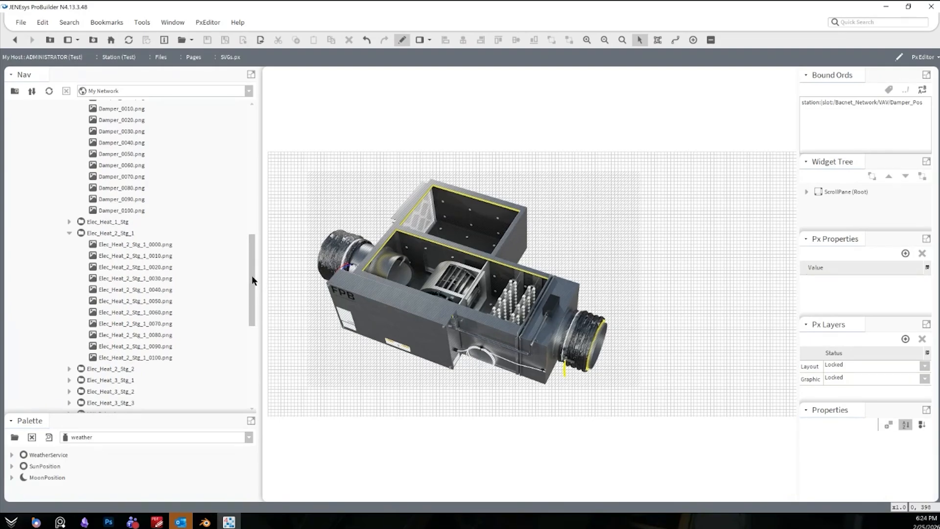
{"action": "scroll", "coordinate": [251, 275], "scroll_direction": "down", "scroll_amount": 1}
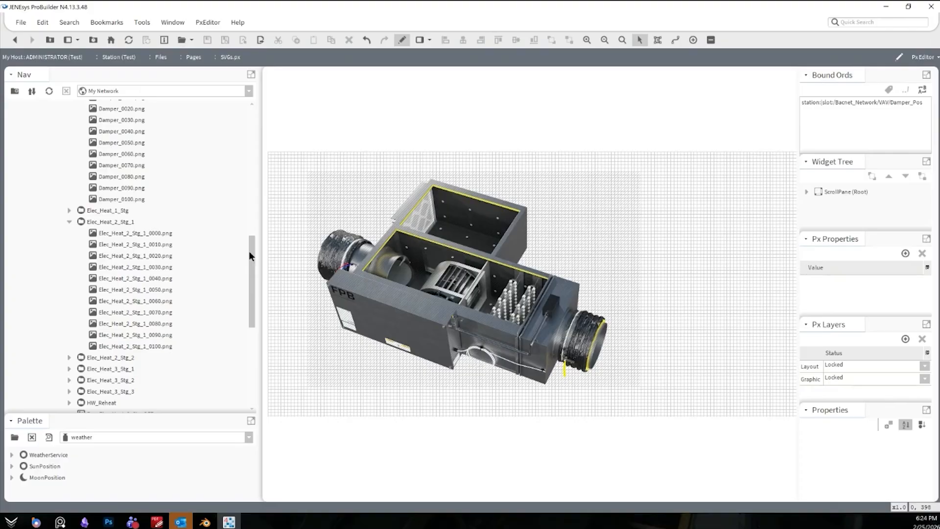
{"action": "scroll", "coordinate": [251, 252], "scroll_direction": "up", "scroll_amount": 1}
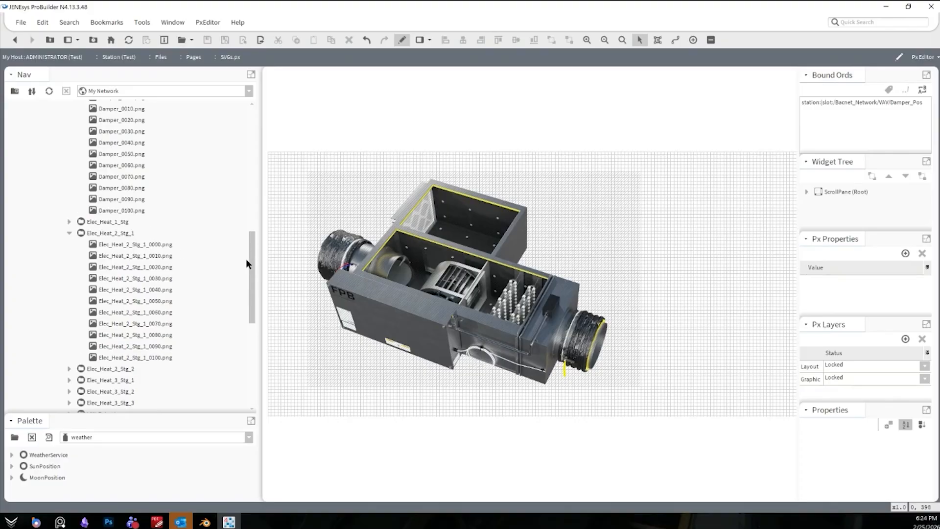
{"action": "scroll", "coordinate": [251, 259], "scroll_direction": "down", "scroll_amount": 2}
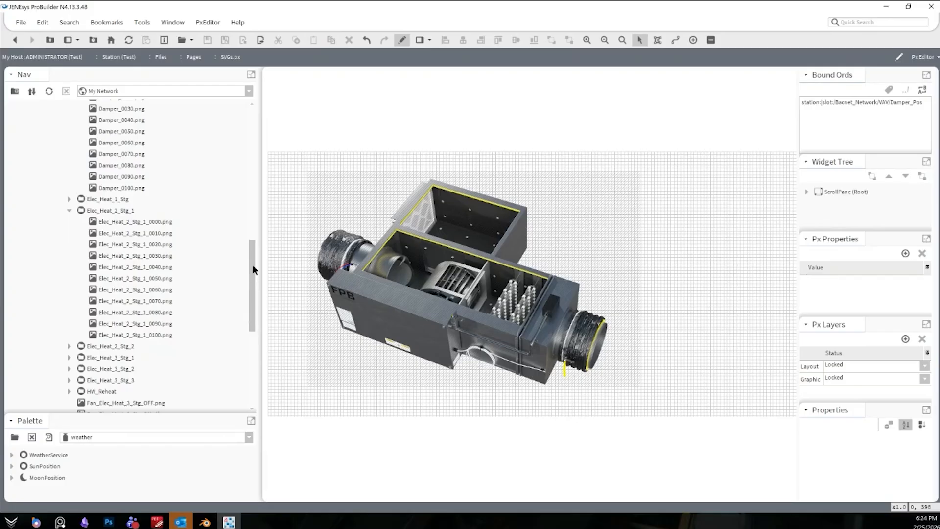
{"action": "mouse_move", "coordinate": [252, 266]}
{"action": "left_mouse_down"}
{"action": "mouse_move", "coordinate": [253, 258]}
{"action": "mouse_move", "coordinate": [252, 267]}
{"action": "left_mouse_up"}
{"action": "left_click_drag", "start_coordinate": [250, 278], "coordinate": [252, 271]}
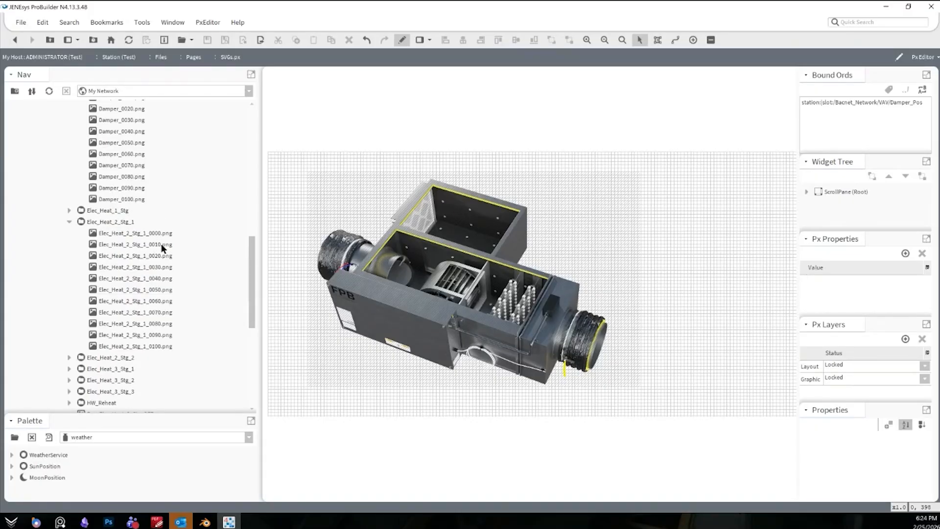
Place Elec_Heat_2_Stg_1_0100.png on the page and align it precisely over the first heating coil of the fan box.
{"action": "left_click_drag", "start_coordinate": [155, 344], "coordinate": [514, 274]}
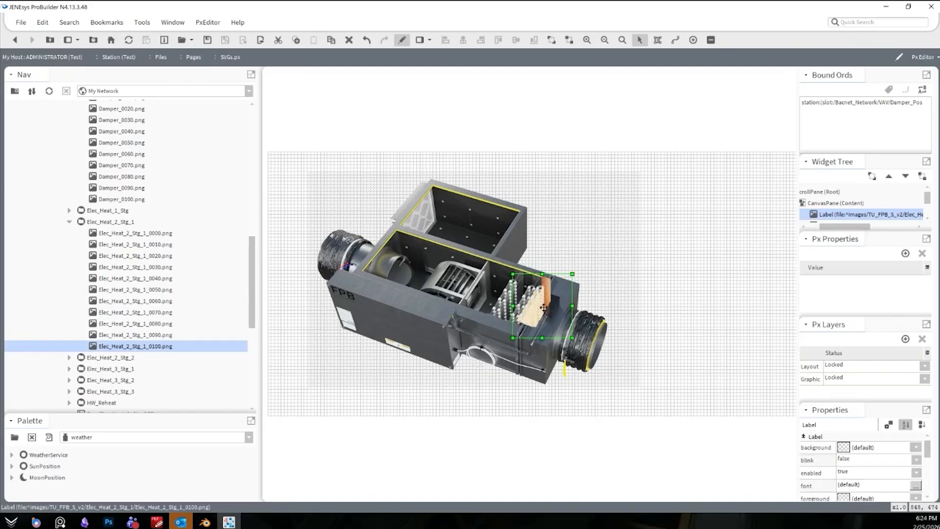
{"action": "left_click_drag", "start_coordinate": [543, 306], "coordinate": [509, 300]}
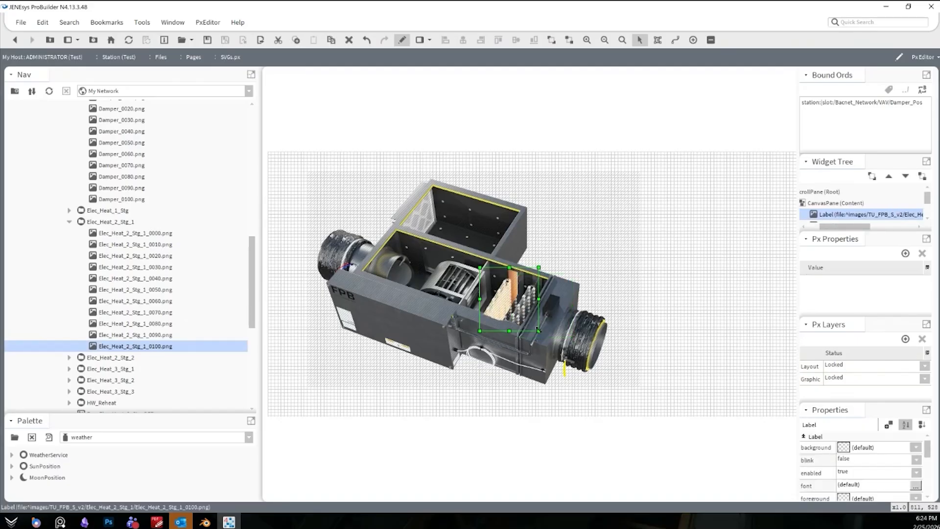
{"action": "left_click", "coordinate": [588, 40]}
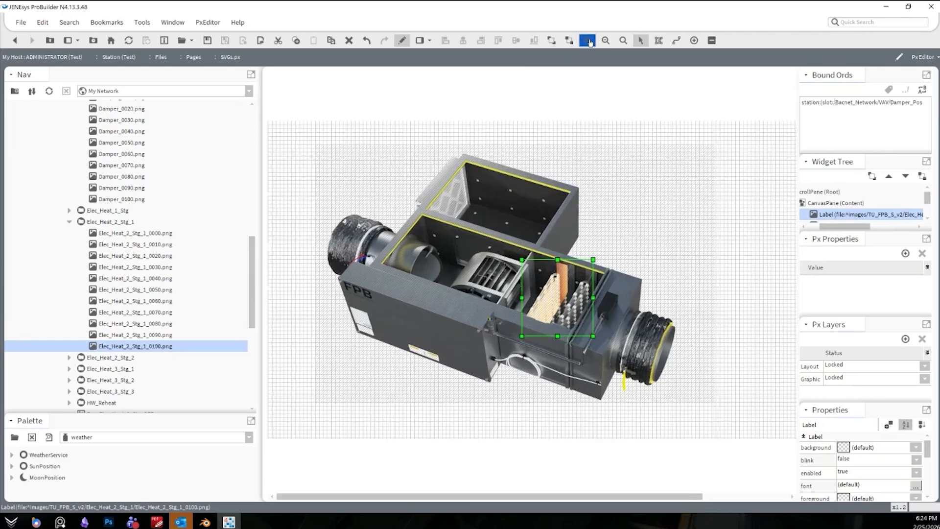
{"action": "left_click_drag", "start_coordinate": [478, 496], "coordinate": [625, 496]}
{"action": "left_click_drag", "start_coordinate": [437, 359], "coordinate": [426, 360]}
{"action": "key", "text": "Right"}
{"action": "key", "text": "Right"}
{"action": "key", "text": "Right"}
{"action": "key", "text": "Up"}
{"action": "key", "text": "Right"}
Delete and restore the stage 1 heat image repeatedly to compare its alignment with the coil beneath it.
{"action": "key", "text": "Delete"}
{"action": "key", "text": "ctrl+z"}
{"action": "key", "text": "ctrl+y"}
{"action": "key", "text": "ctrl+z"}
{"action": "key", "text": "ctrl+y"}
{"action": "key", "text": "ctrl+z"}
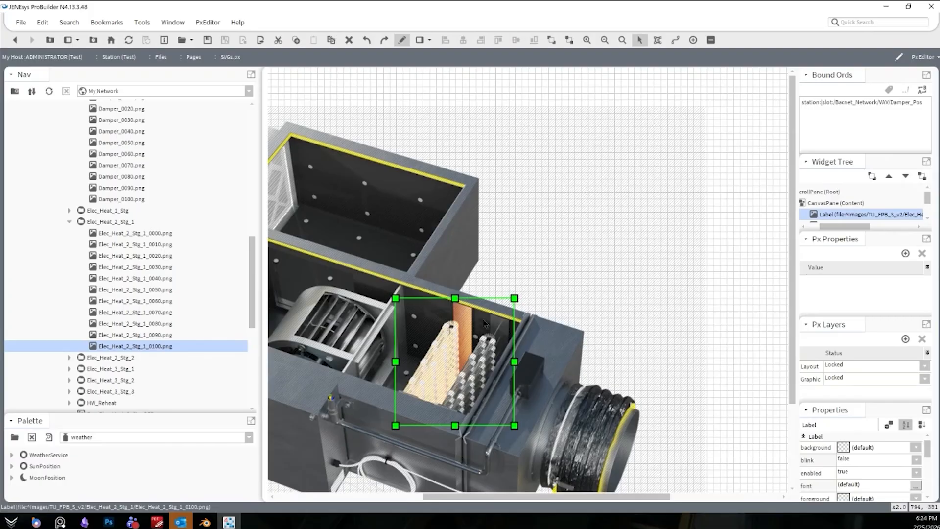
Add Elec_Heat_2_Stg_2_0100.png from the Elec_Heat_2_Stg_2 folder to an empty area of the canvas beside the fan box.
{"action": "left_click", "coordinate": [68, 222]}
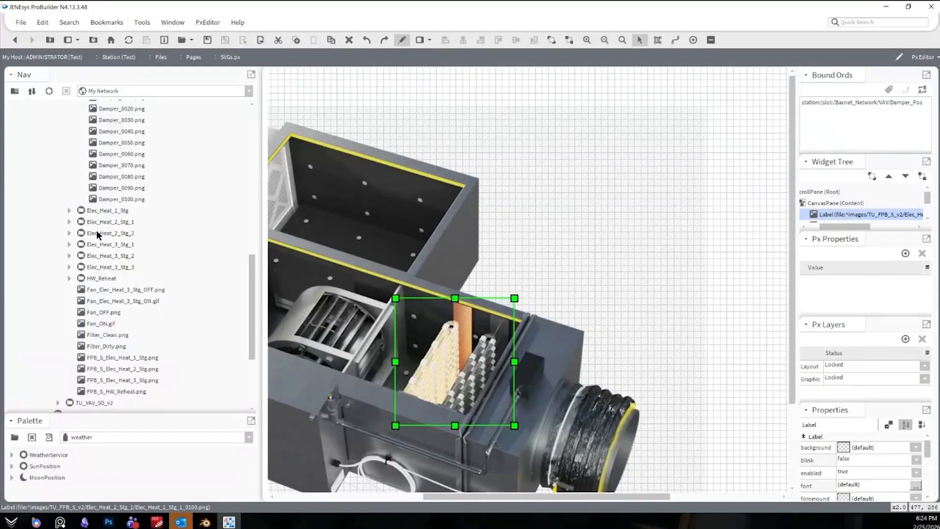
{"action": "left_click", "coordinate": [70, 233]}
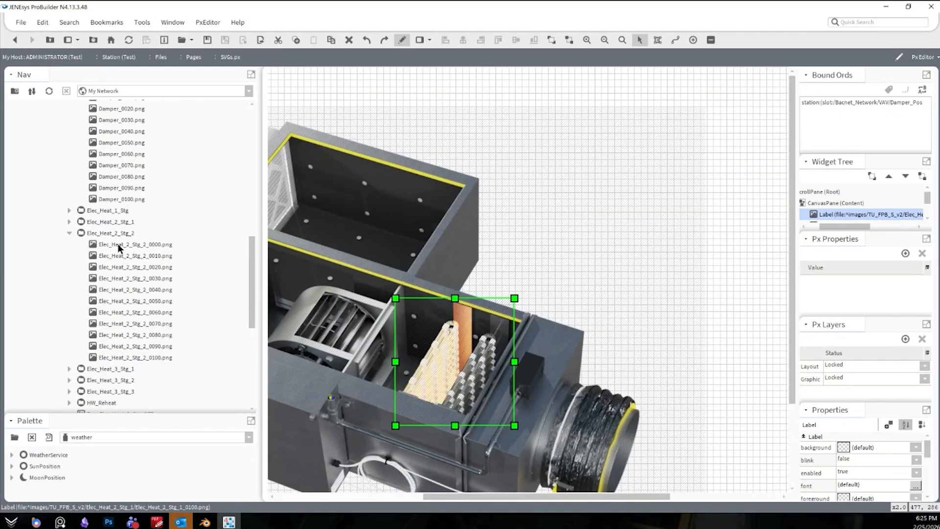
{"action": "left_click", "coordinate": [141, 360]}
{"action": "left_click_drag", "start_coordinate": [140, 360], "coordinate": [643, 321]}
Copy the stage 1 heat image's layout value and paste it into the stage 2 heat image's layout.
{"action": "double_click", "coordinate": [442, 346]}
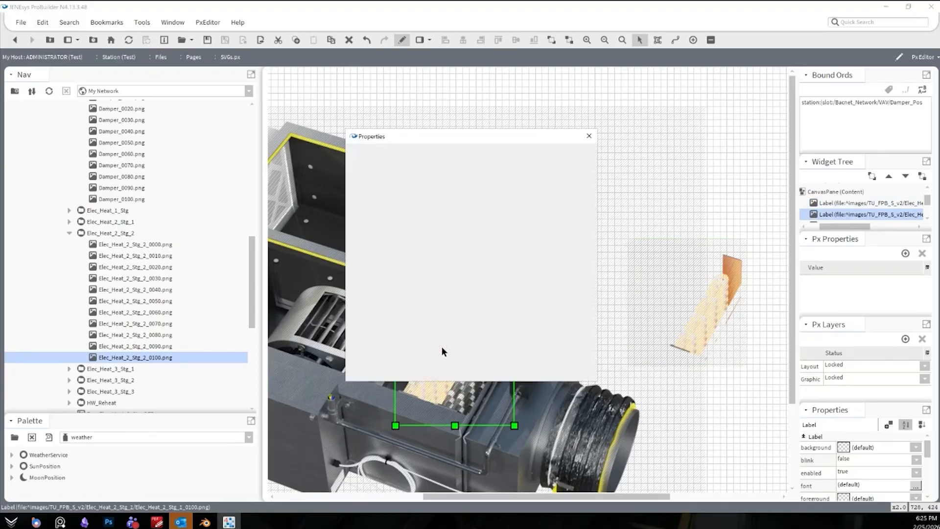
{"action": "right_click", "coordinate": [422, 250]}
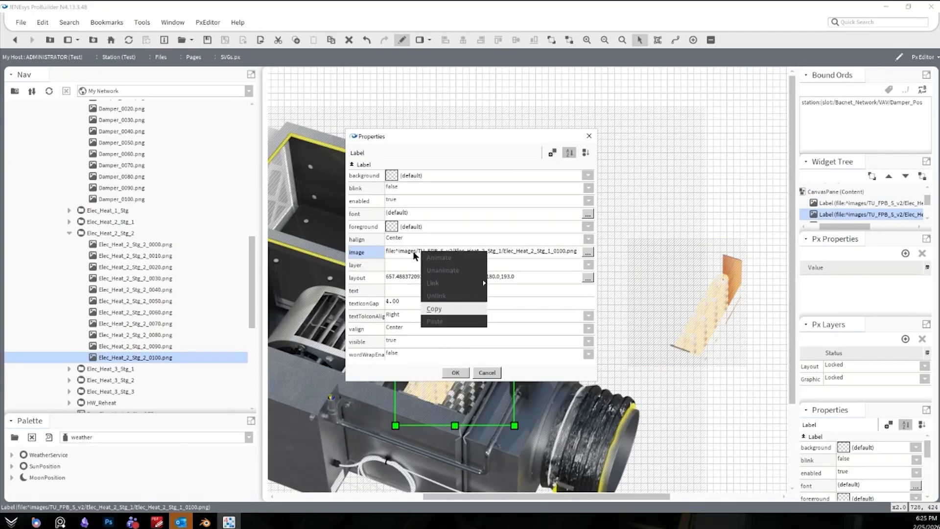
{"action": "left_click", "coordinate": [412, 250]}
{"action": "right_click", "coordinate": [410, 276]}
{"action": "left_click", "coordinate": [441, 338]}
{"action": "left_click", "coordinate": [455, 373]}
{"action": "left_click", "coordinate": [717, 325]}
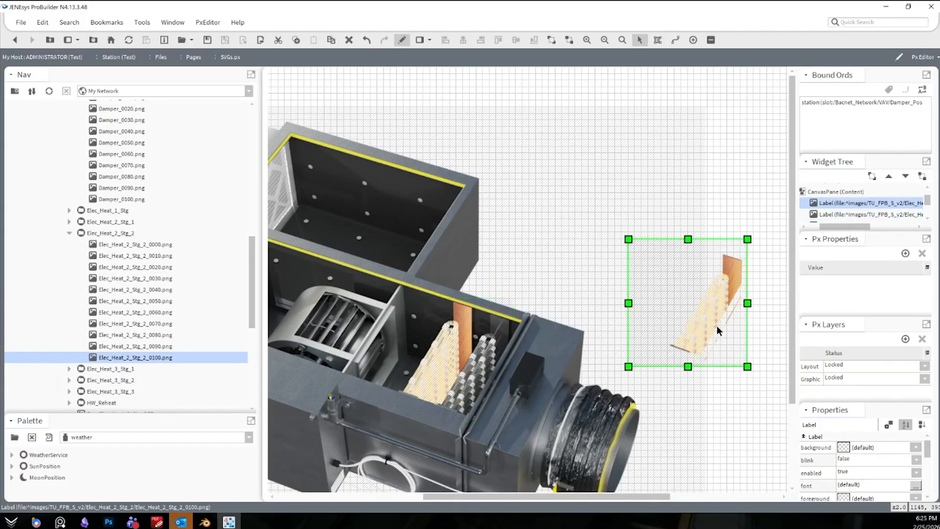
{"action": "double_click", "coordinate": [717, 326]}
{"action": "right_click", "coordinate": [416, 278]}
{"action": "left_click", "coordinate": [430, 345]}
{"action": "left_click", "coordinate": [455, 373]}
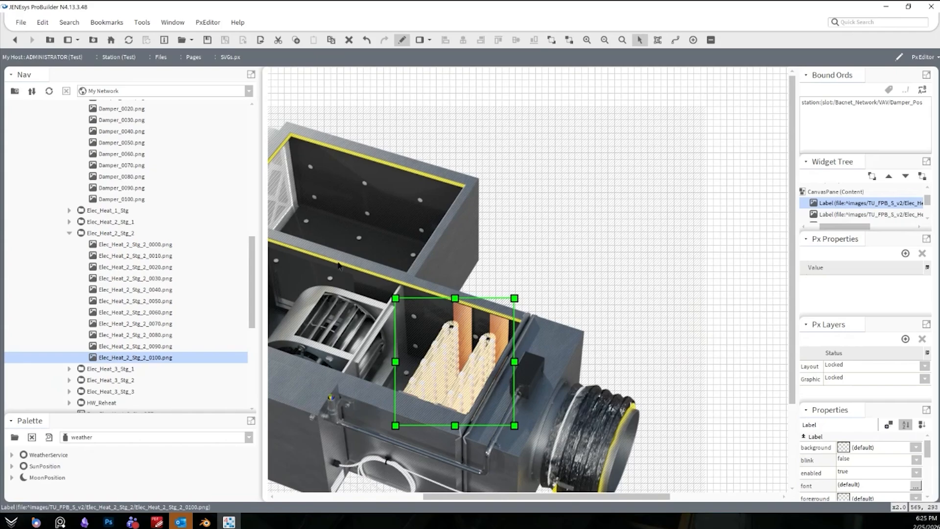
Widen the side pane and enlarge the Widget Tree so that all the page's labels fit.
{"action": "scroll", "coordinate": [201, 248], "scroll_direction": "up", "scroll_amount": 5}
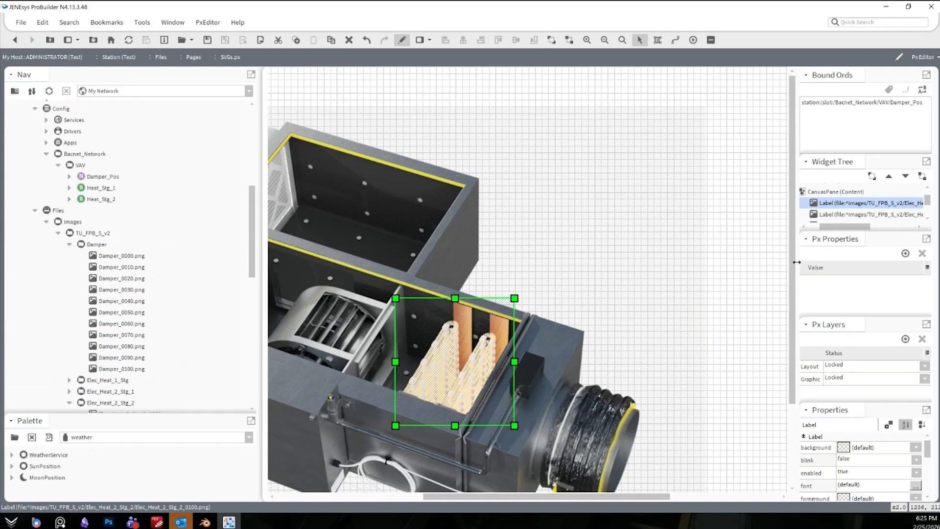
{"action": "left_click_drag", "start_coordinate": [797, 262], "coordinate": [719, 262]}
{"action": "left_click_drag", "start_coordinate": [793, 235], "coordinate": [776, 358]}
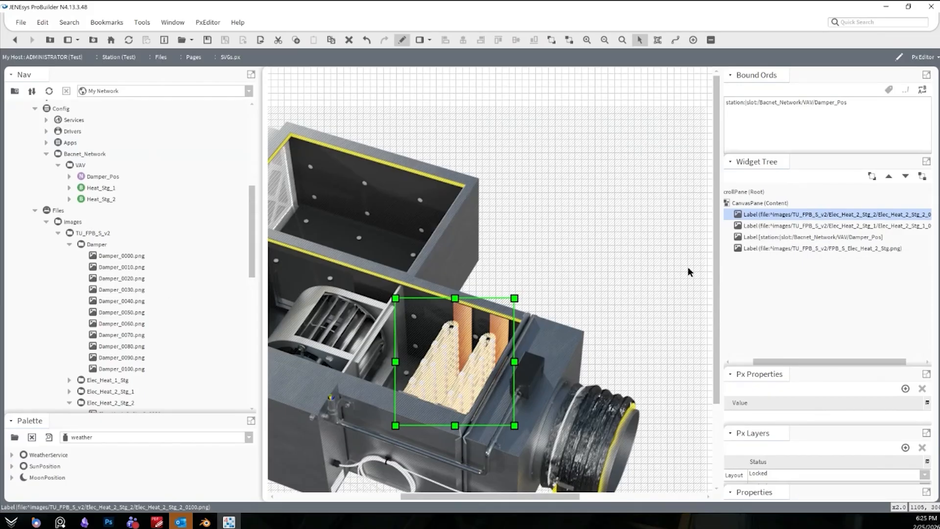
Copy the Heat_Stg_1 point and add a Value Binding with ord station:|slot:/Bacnet_Network/VAV/Heat_Stg_1 to the stage 1 heat image.
{"action": "left_click", "coordinate": [112, 190]}
{"action": "right_click", "coordinate": [112, 190]}
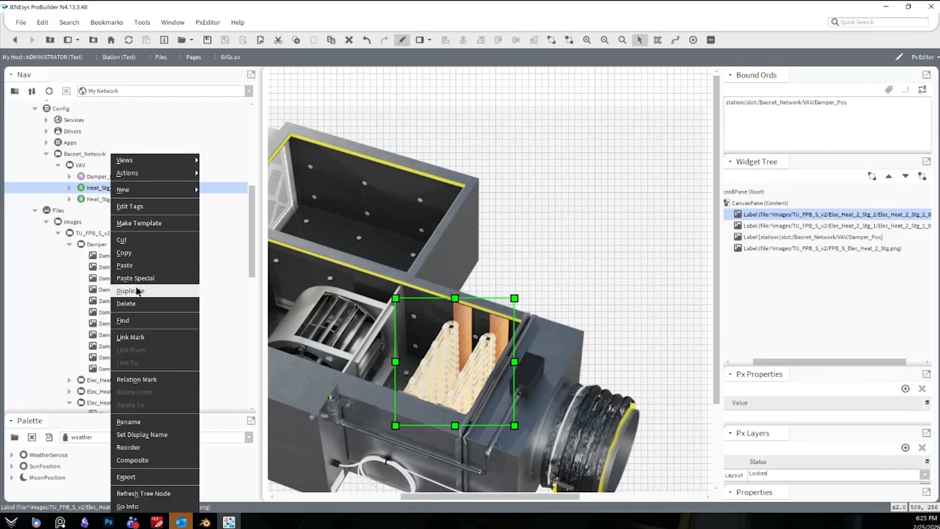
{"action": "key", "text": "Escape"}
{"action": "double_click", "coordinate": [904, 226]}
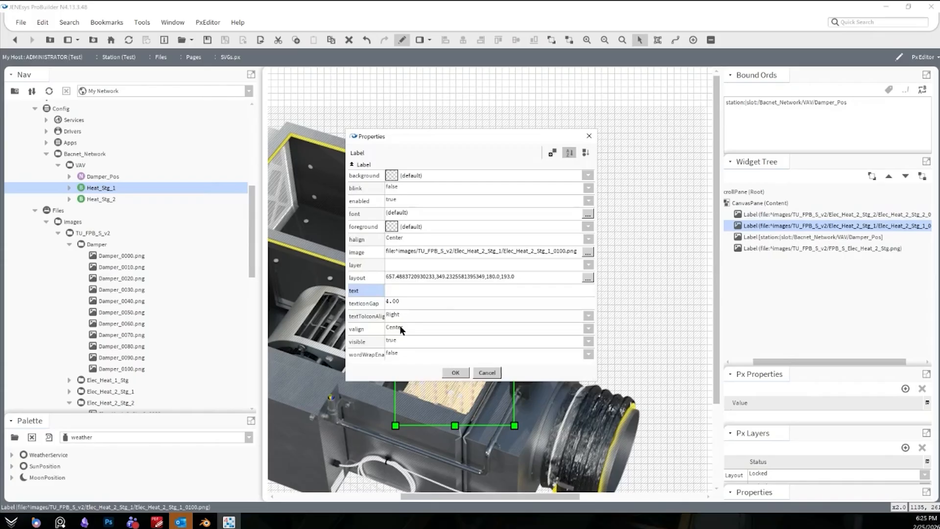
{"action": "left_click", "coordinate": [553, 153]}
{"action": "key", "text": "Return"}
{"action": "scroll", "coordinate": [459, 308], "scroll_direction": "down", "scroll_amount": 3}
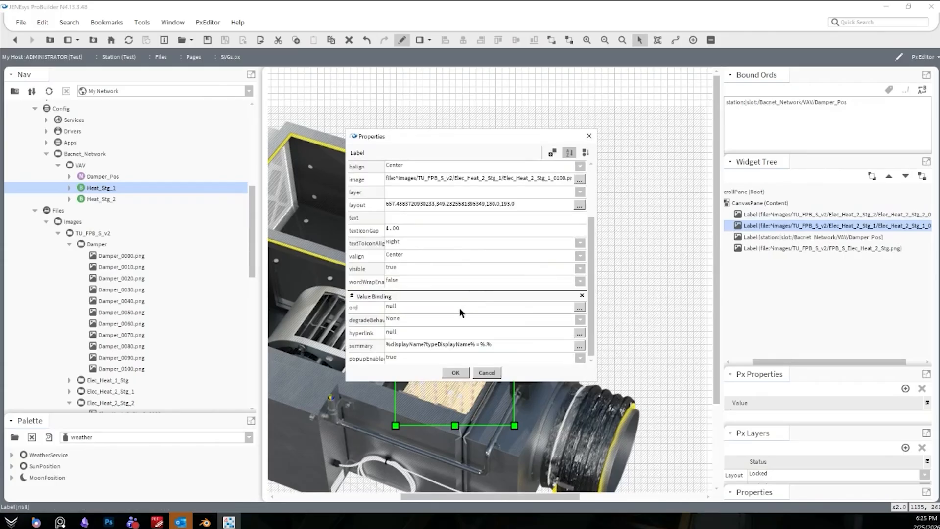
{"action": "double_click", "coordinate": [444, 308]}
{"action": "key", "text": "ctrl+v"}
{"action": "key", "text": "Return"}
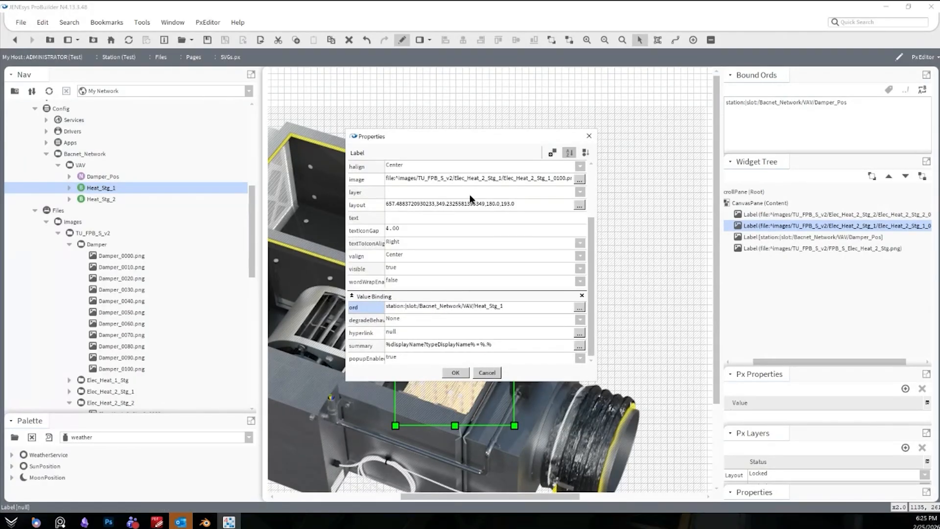
Animate the stage 1 heat image with its Heat_Stg_1 binding, keeping Elec_Heat_2_Stg_1_0100.png as True Value and clearing the False Value.
{"action": "right_click", "coordinate": [484, 180]}
{"action": "left_click", "coordinate": [512, 237]}
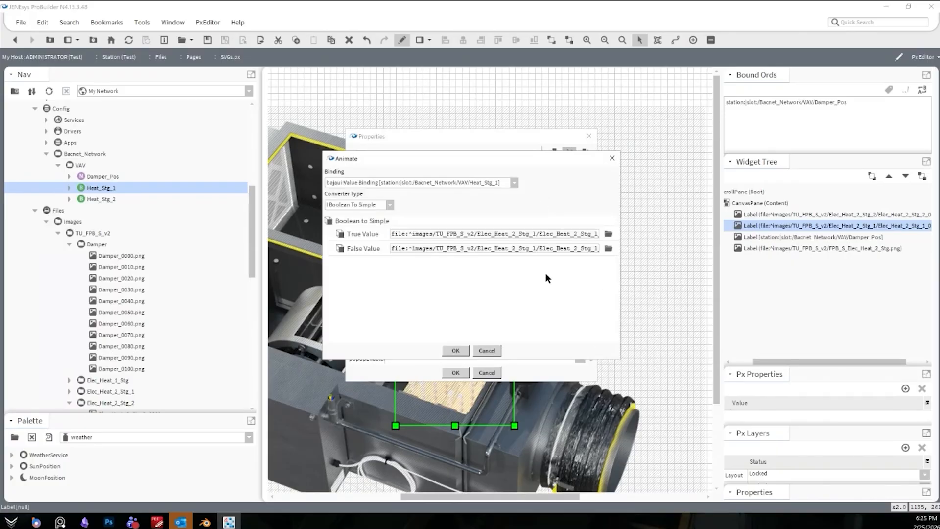
{"action": "left_click_drag", "start_coordinate": [620, 240], "coordinate": [775, 240]}
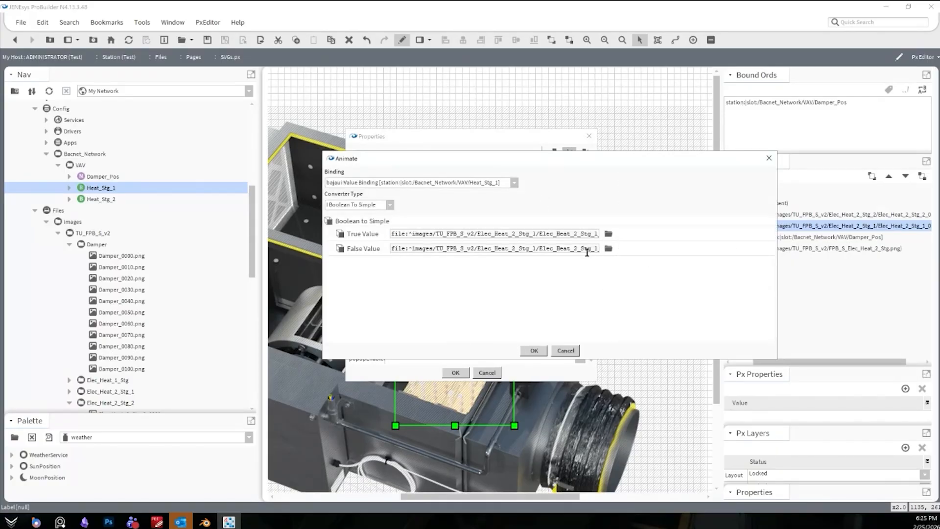
{"action": "left_click_drag", "start_coordinate": [589, 252], "coordinate": [677, 251]}
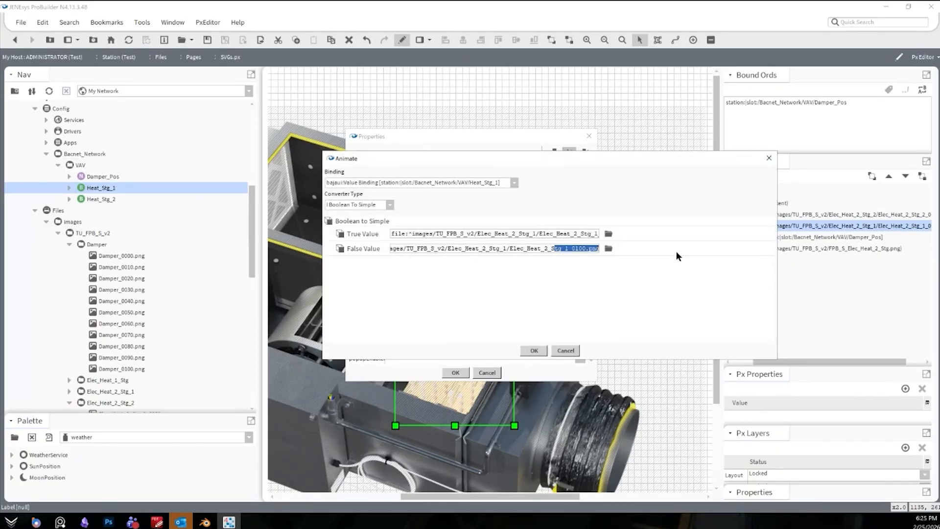
{"action": "triple_click", "coordinate": [579, 248]}
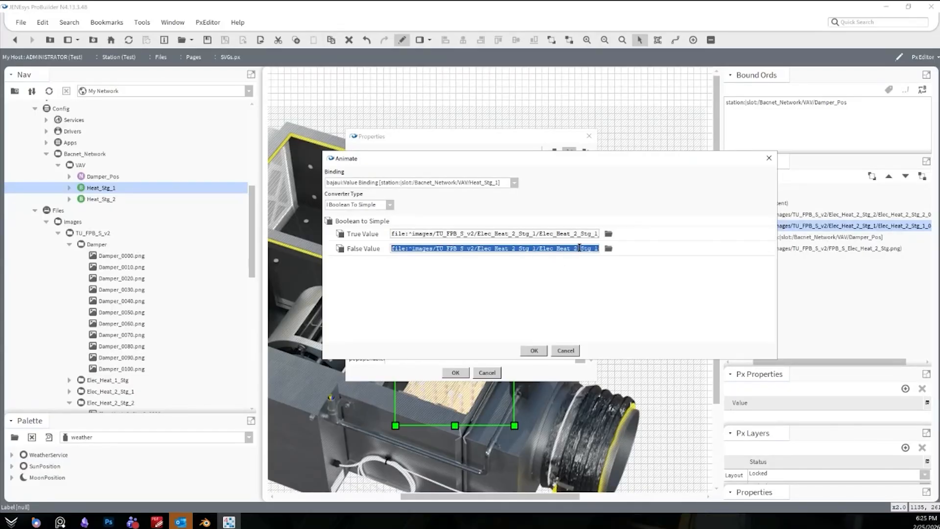
{"action": "key", "text": "BackSpace"}
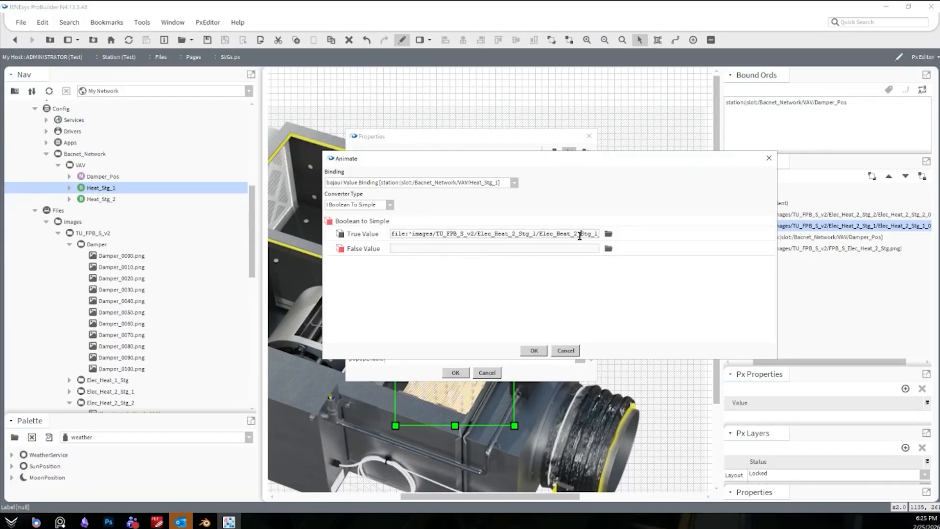
{"action": "left_click_drag", "start_coordinate": [566, 233], "coordinate": [749, 226]}
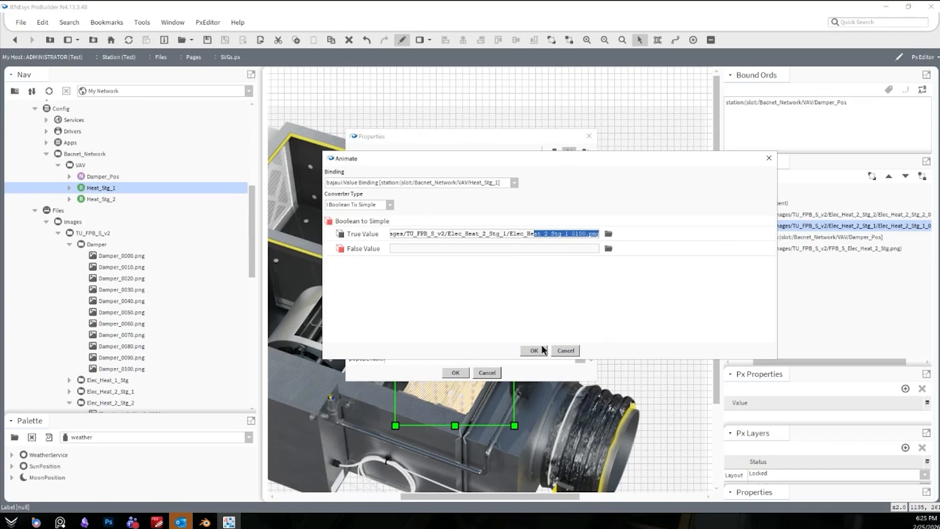
{"action": "left_click", "coordinate": [572, 234]}
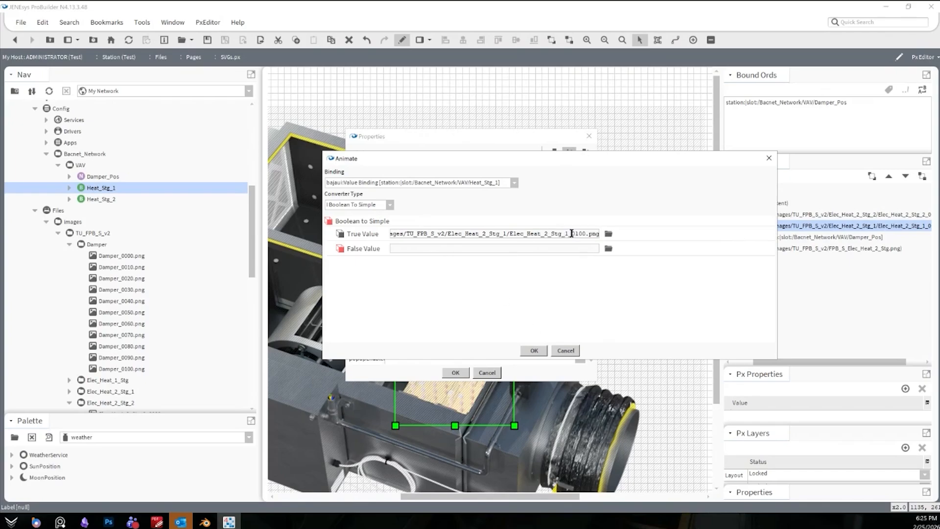
{"action": "left_click_drag", "start_coordinate": [585, 234], "coordinate": [379, 229]}
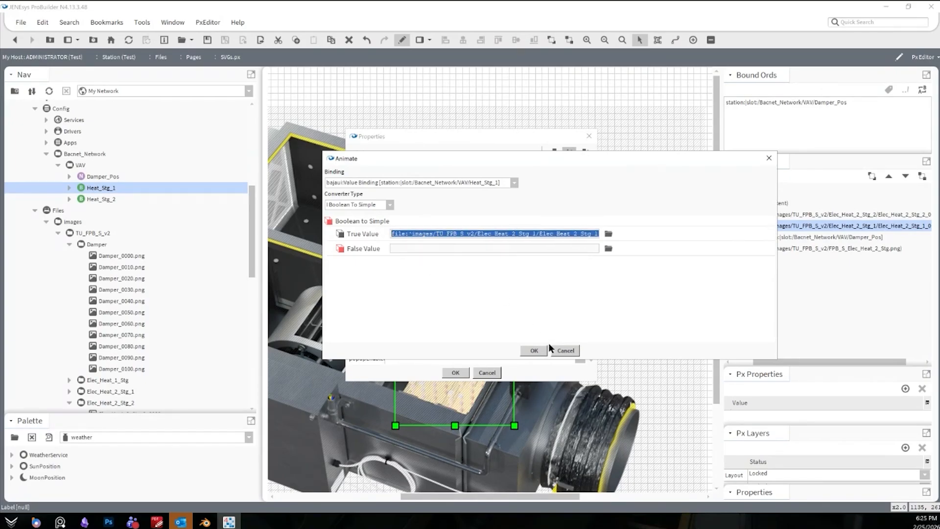
{"action": "left_click", "coordinate": [534, 351]}
{"action": "left_click", "coordinate": [458, 373]}
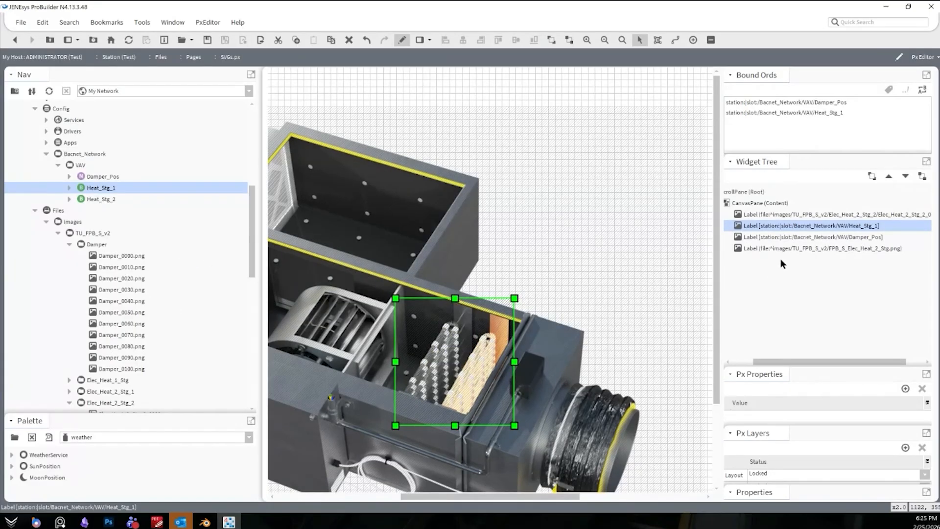
Copy the Heat_Stg_2 point and add a Value Binding with ord station:|slot:/Bacnet_Network/VAV/Heat_Stg_2 to the stage 2 heat image.
{"action": "right_click", "coordinate": [117, 198]}
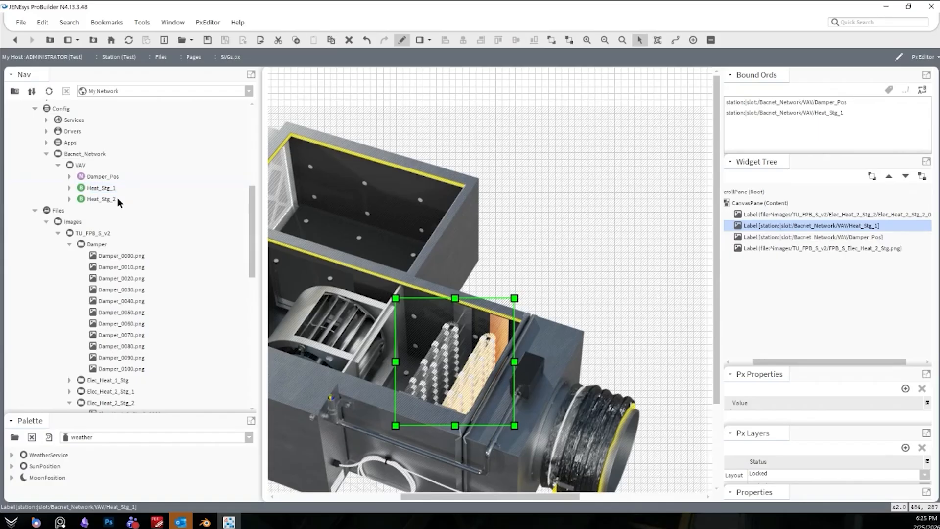
{"action": "left_click", "coordinate": [107, 200]}
{"action": "right_click", "coordinate": [106, 200]}
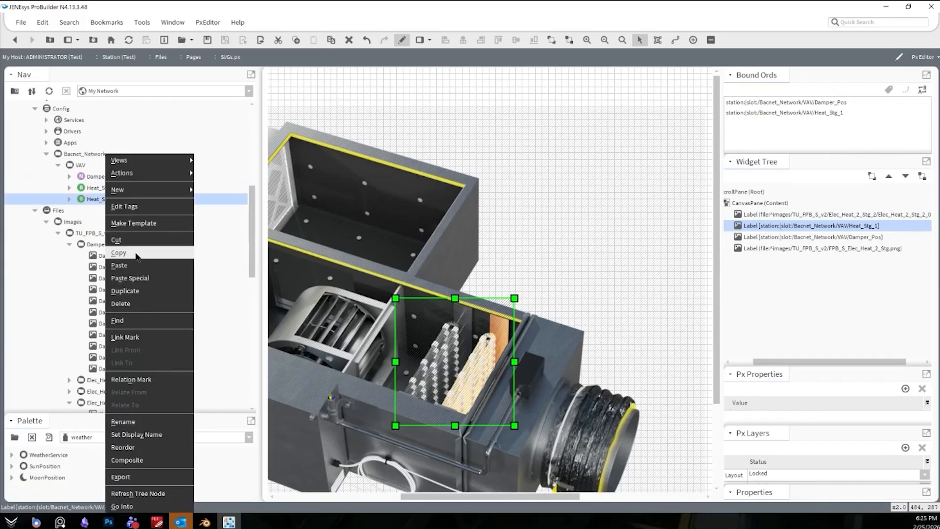
{"action": "left_click", "coordinate": [792, 259]}
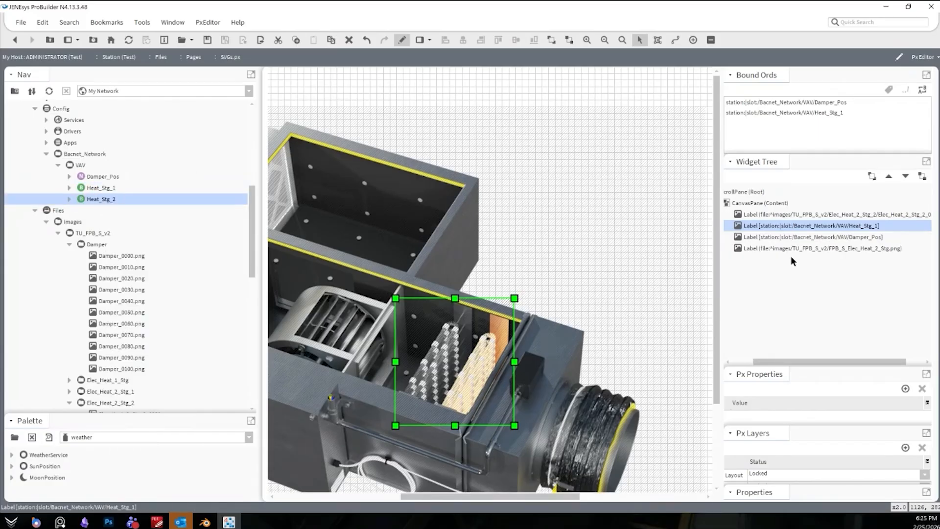
{"action": "double_click", "coordinate": [822, 216]}
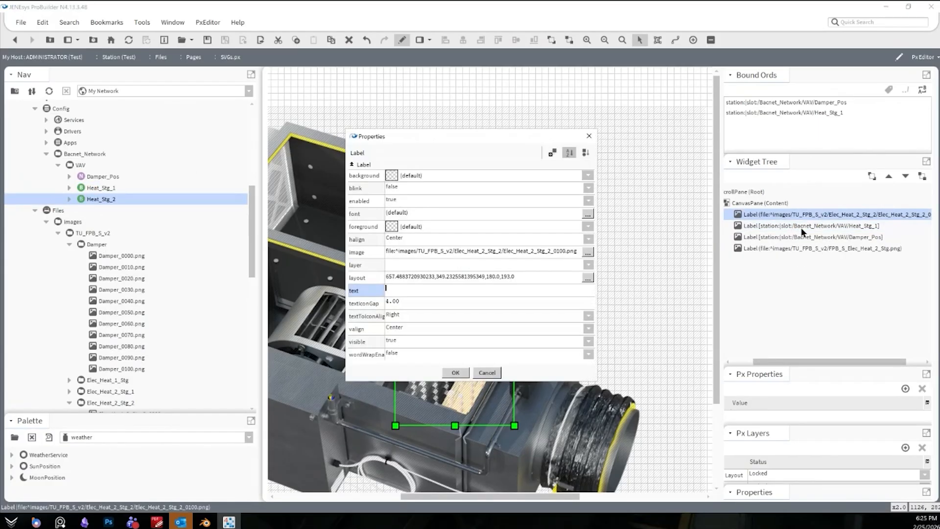
{"action": "left_click", "coordinate": [553, 153]}
{"action": "left_click", "coordinate": [456, 328]}
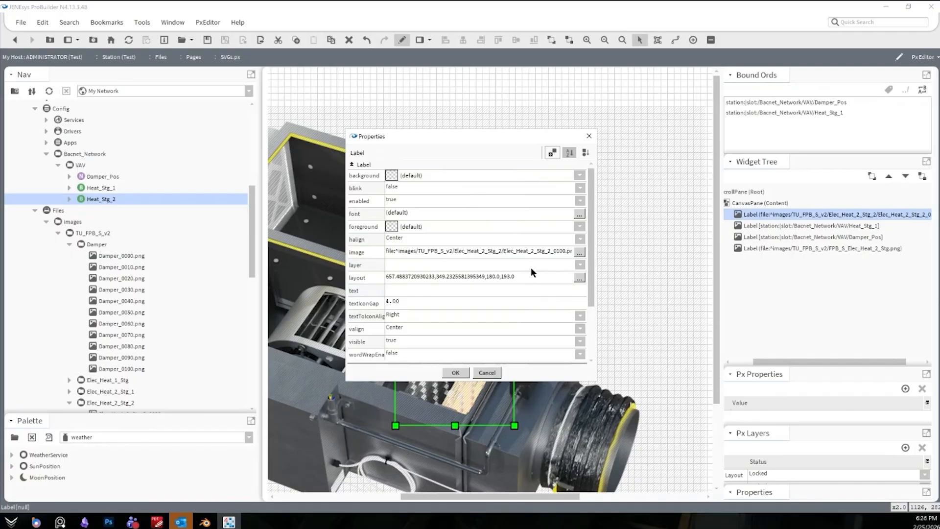
{"action": "left_click", "coordinate": [484, 307]}
{"action": "type", "text": "station:|slot:/Bacnet_Network/VAV/Heat_Stg_2"}
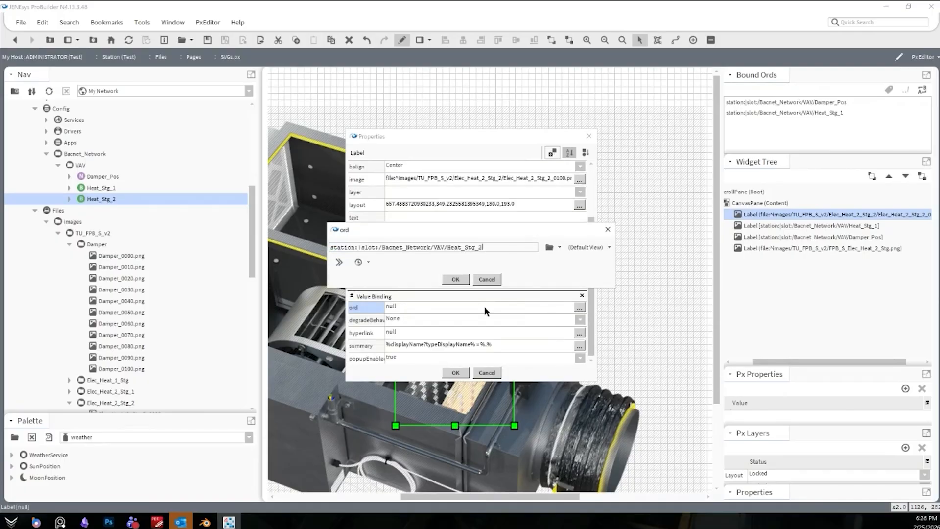
{"action": "key", "text": "Return"}
Animate the stage 2 heat image with its Heat_Stg_2 binding, keeping its image as True Value and clearing the False Value.
{"action": "right_click", "coordinate": [515, 178]}
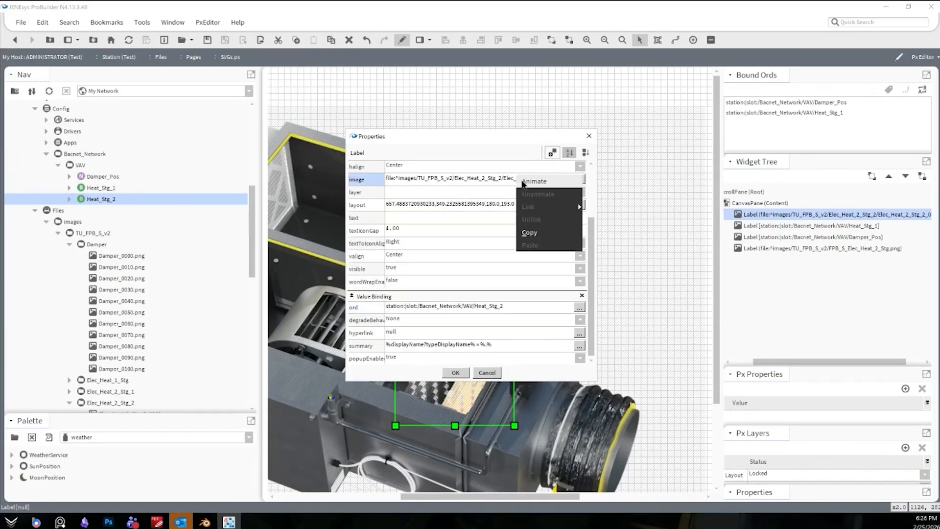
{"action": "left_click", "coordinate": [518, 219]}
{"action": "triple_click", "coordinate": [509, 247]}
{"action": "key", "text": "BackSpace"}
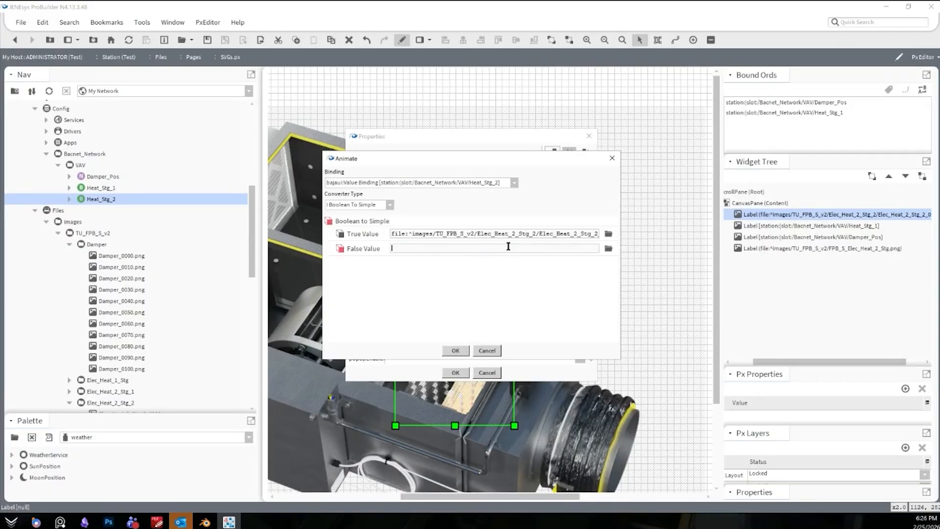
{"action": "left_click", "coordinate": [455, 350]}
{"action": "left_click", "coordinate": [455, 373]}
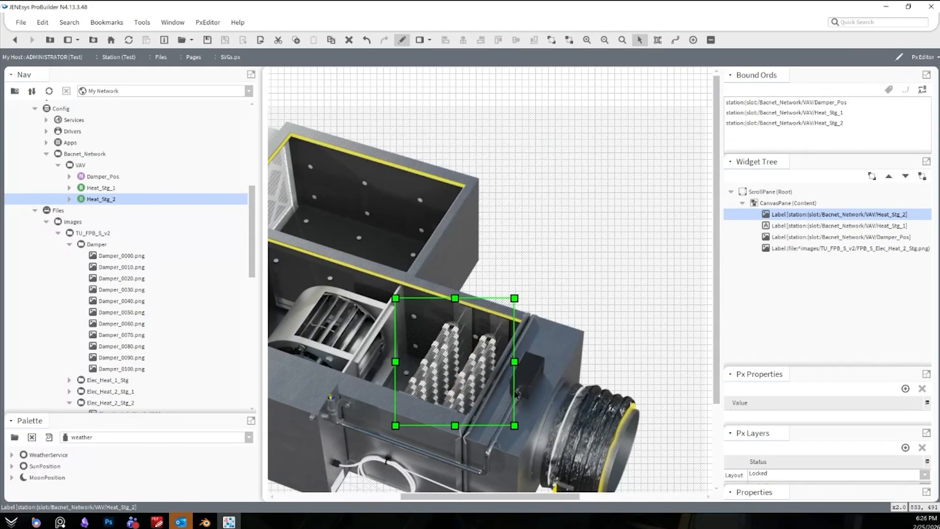
Switch the page from edit to view mode and set the Heat_Stg_1 point to true.
{"action": "left_click", "coordinate": [102, 189]}
{"action": "right_click", "coordinate": [101, 190]}
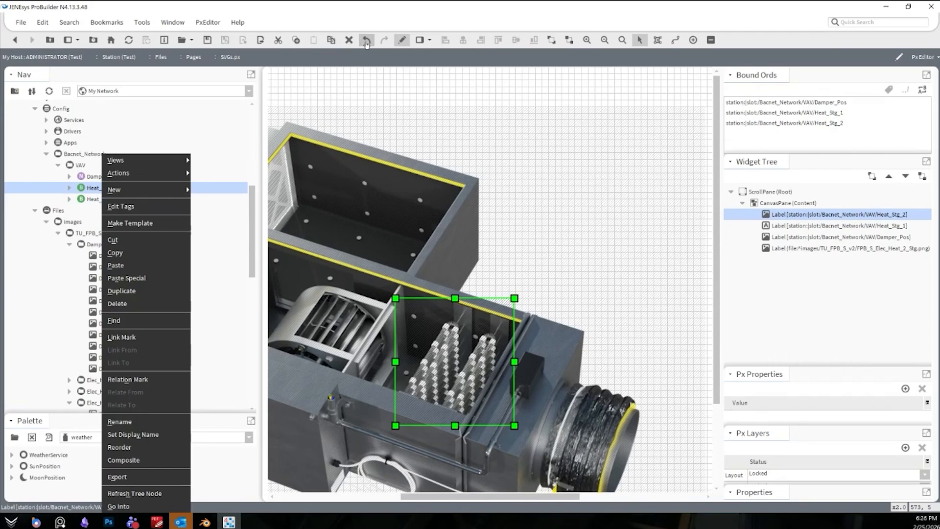
{"action": "left_click", "coordinate": [402, 41]}
{"action": "right_click", "coordinate": [111, 188]}
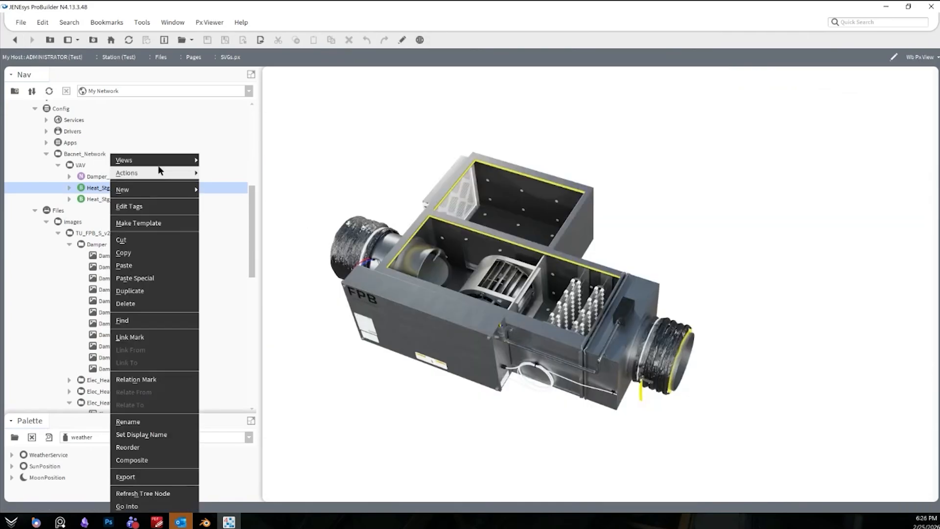
{"action": "mouse_move", "coordinate": [156, 173]}
{"action": "left_click", "coordinate": [210, 249]}
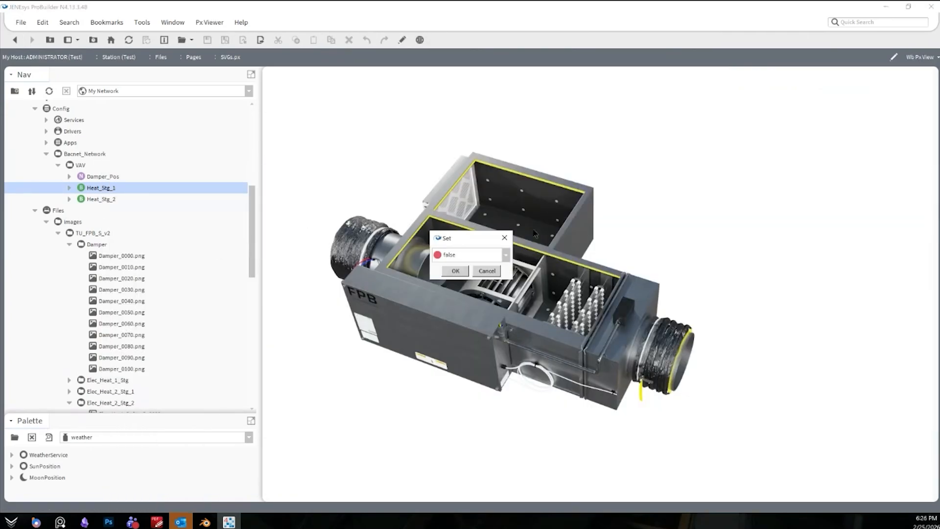
{"action": "left_click", "coordinate": [481, 257]}
{"action": "left_click", "coordinate": [469, 278]}
{"action": "left_click", "coordinate": [455, 271]}
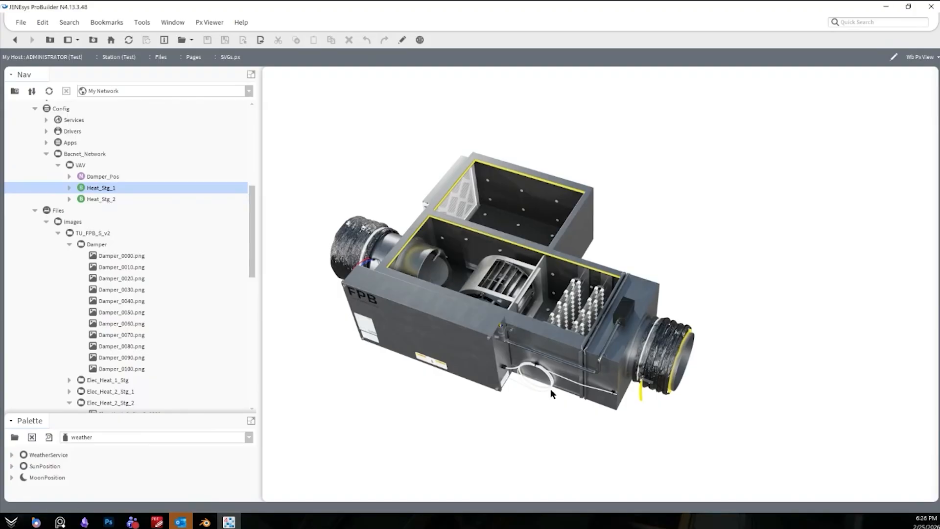
Set the Heat_Stg_2 point to true to test the stage 2 heat image.
{"action": "right_click", "coordinate": [103, 189]}
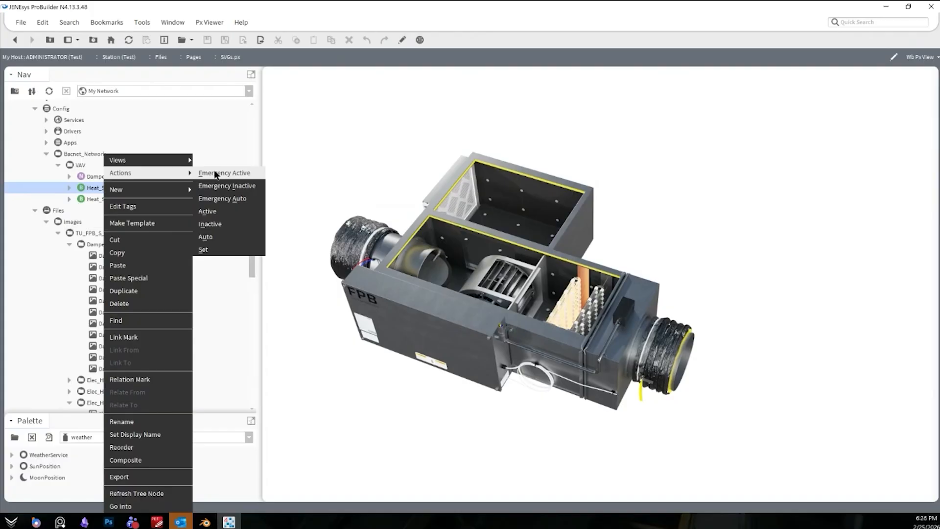
{"action": "right_click", "coordinate": [93, 199]}
{"action": "mouse_move", "coordinate": [114, 173]}
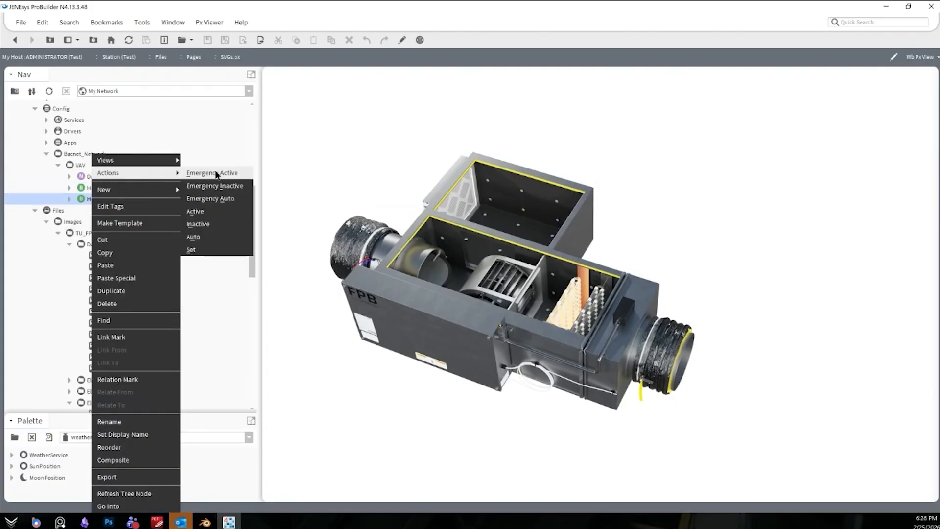
{"action": "left_click", "coordinate": [203, 249]}
{"action": "left_click", "coordinate": [485, 255]}
{"action": "left_click", "coordinate": [458, 278]}
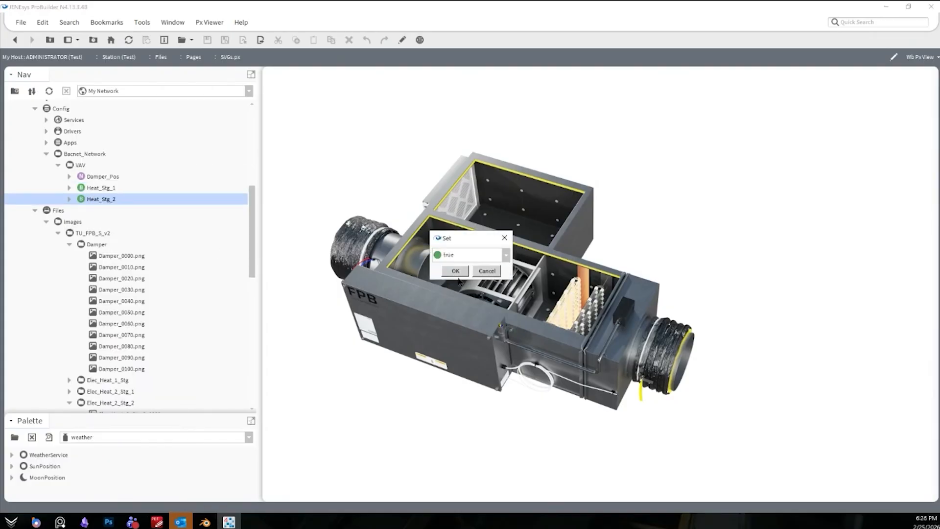
{"action": "left_click", "coordinate": [455, 271]}
Set the Heat_Stg_1 point to false to test the stage 1 heat image's off state.
{"action": "right_click", "coordinate": [97, 189]}
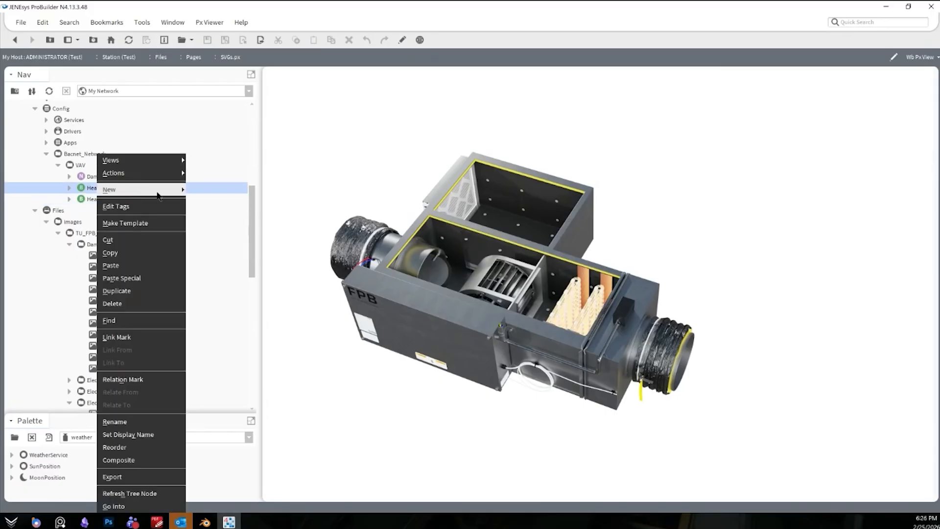
{"action": "mouse_move", "coordinate": [171, 174]}
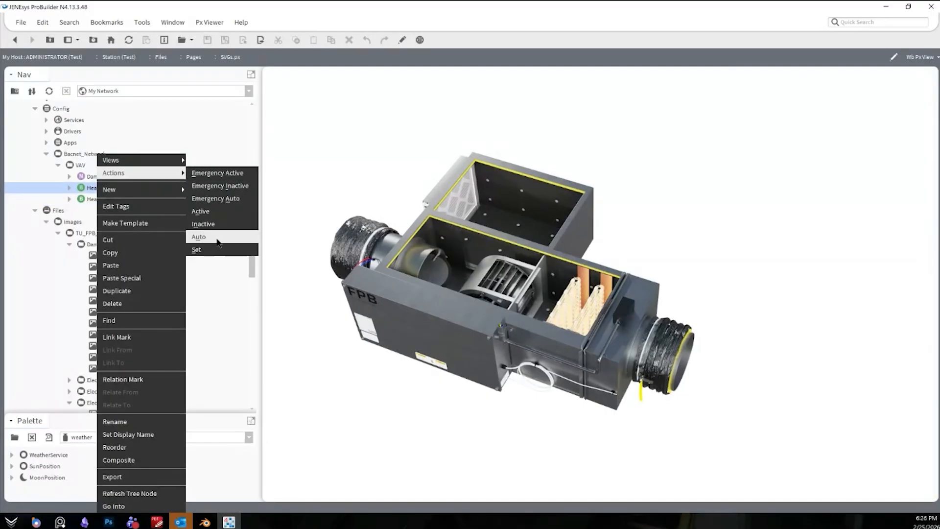
{"action": "left_click", "coordinate": [481, 252]}
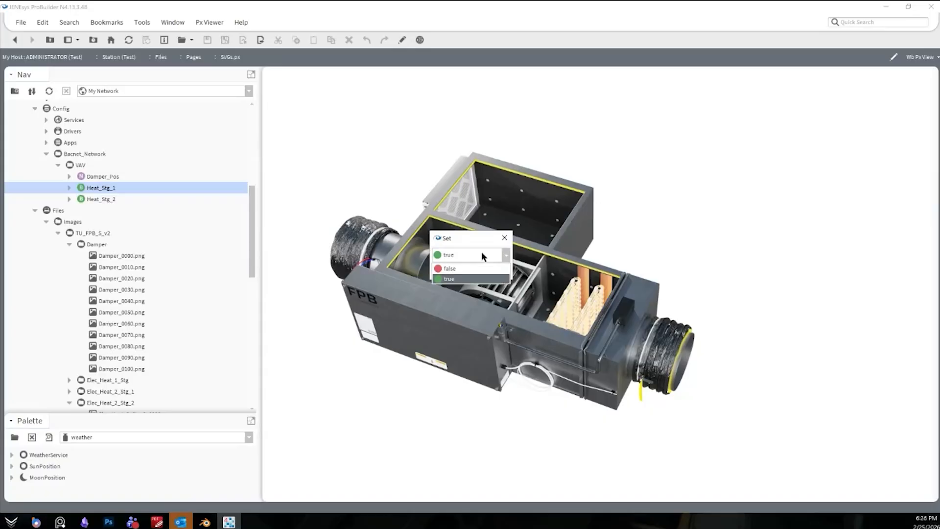
{"action": "left_click", "coordinate": [460, 271]}
{"action": "left_click", "coordinate": [456, 271]}
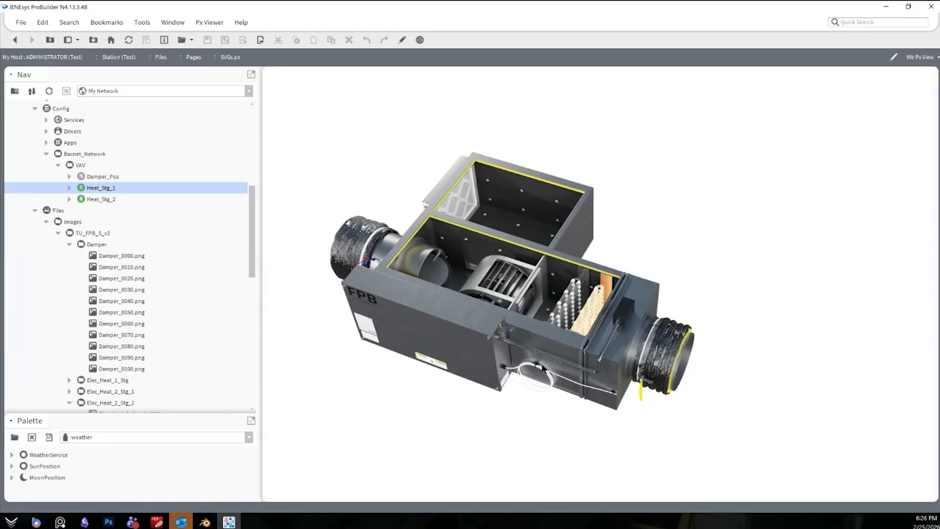
Create a BooleanWritable point named Fan_Cmd in the VAV folder.
{"action": "right_click", "coordinate": [76, 166]}
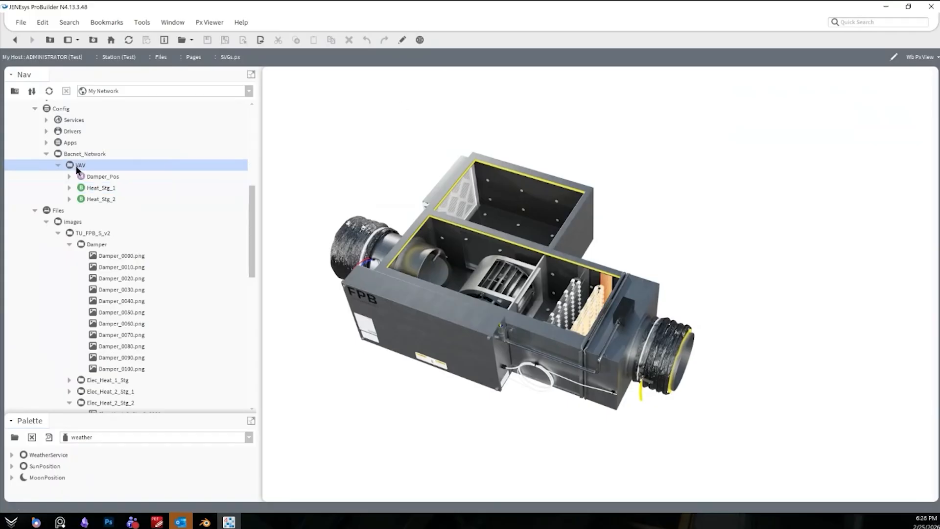
{"action": "mouse_move", "coordinate": [133, 190]}
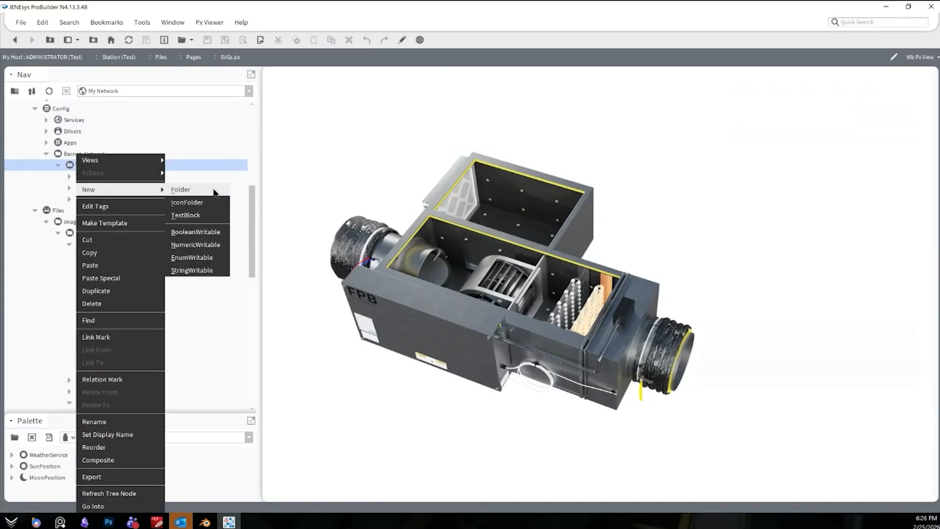
{"action": "left_click", "coordinate": [206, 231]}
{"action": "type", "text": "Fan"}
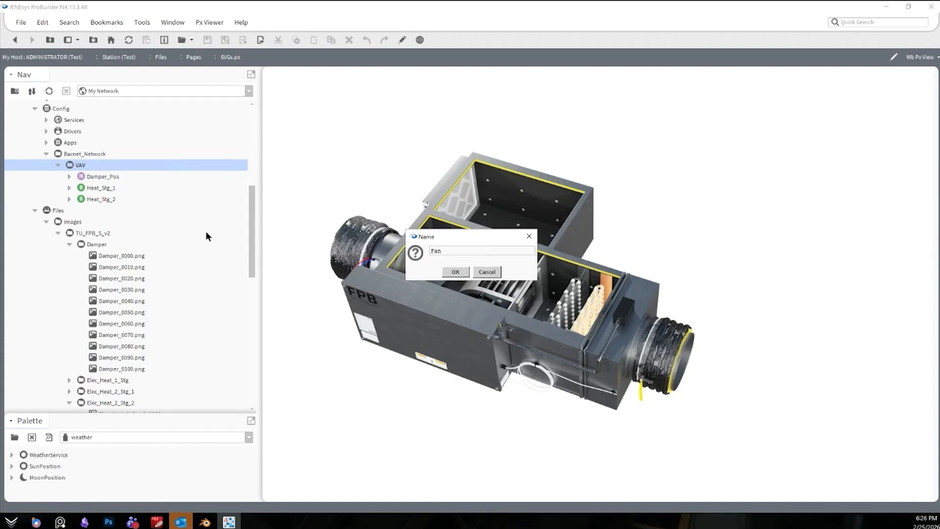
{"action": "type", "text": "_Cmd"}
{"action": "key", "text": "Return"}
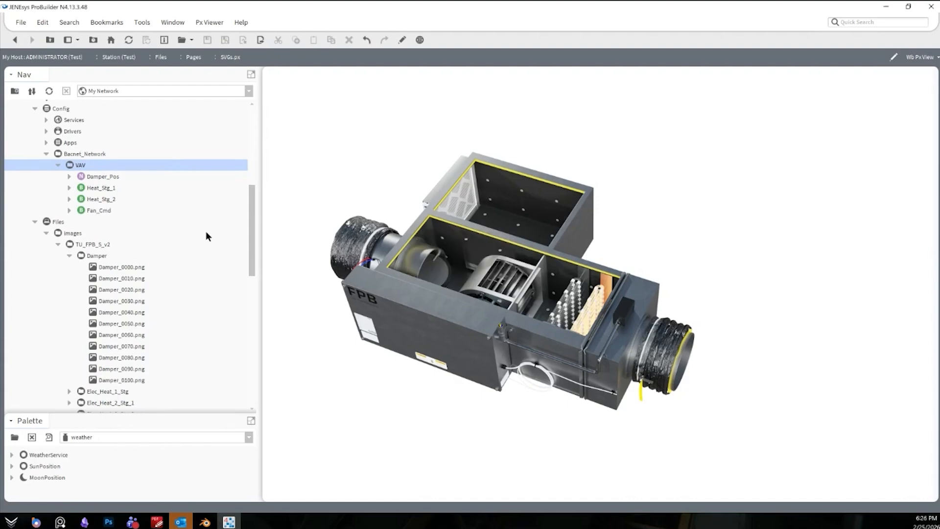
Copy the Fan_Cmd point, return the page to edit mode and place Fan_ON.gif on the canvas.
{"action": "right_click", "coordinate": [89, 210]}
{"action": "left_click", "coordinate": [110, 252]}
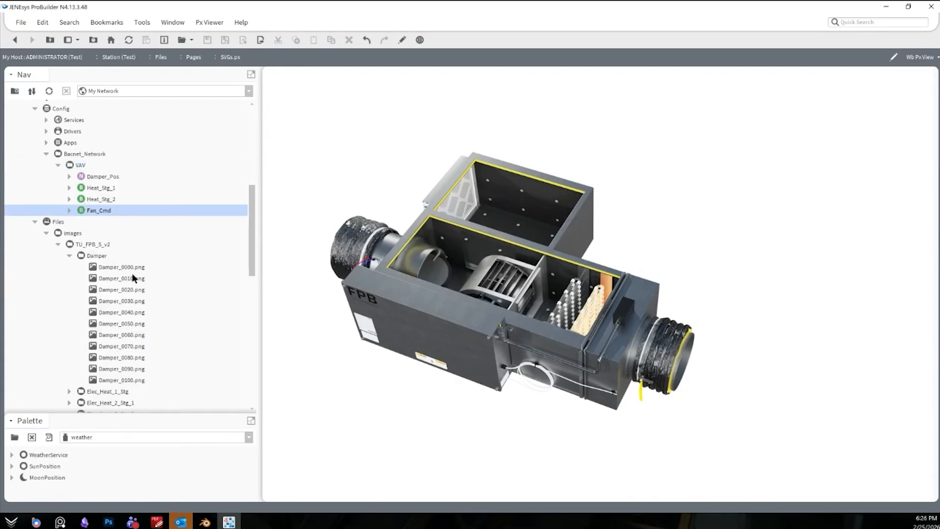
{"action": "scroll", "coordinate": [177, 346], "scroll_direction": "down", "scroll_amount": 4}
{"action": "scroll", "coordinate": [177, 346], "scroll_direction": "down", "scroll_amount": 6}
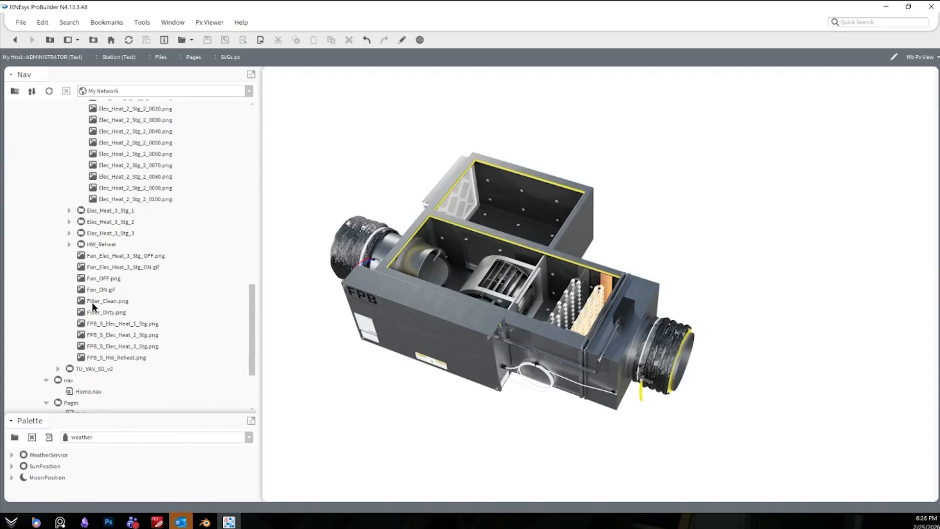
{"action": "left_click", "coordinate": [102, 289]}
{"action": "left_click", "coordinate": [402, 40]}
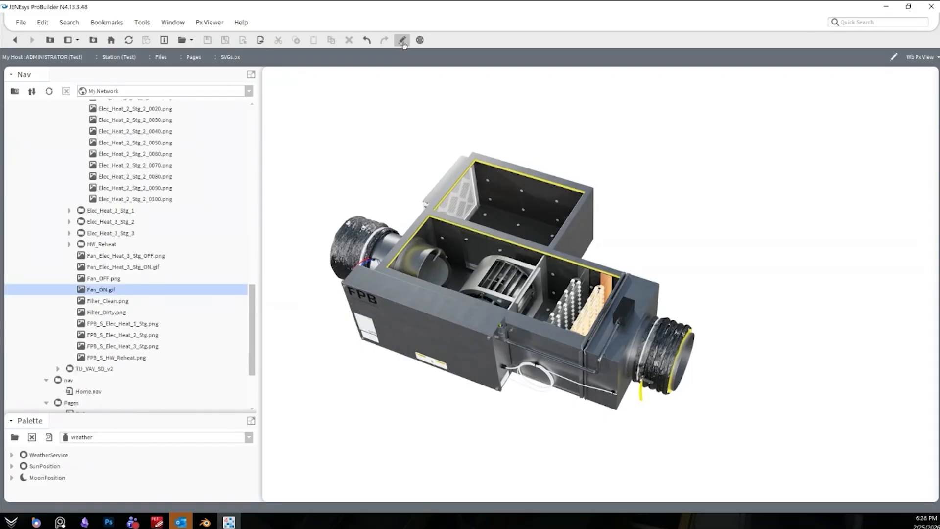
{"action": "left_click_drag", "start_coordinate": [86, 293], "coordinate": [289, 304]}
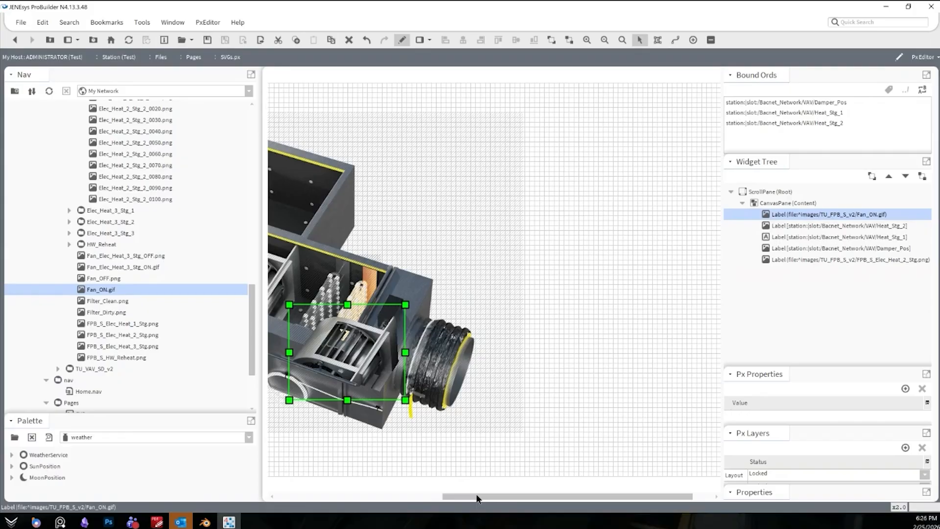
Move the Fan_ON.gif image over the fan in the box's front compartment and nudge it into alignment with the base image.
{"action": "left_click_drag", "start_coordinate": [477, 497], "coordinate": [415, 497]}
{"action": "left_click_drag", "start_coordinate": [465, 367], "coordinate": [354, 287]}
{"action": "key", "text": "Up"}
{"action": "key", "text": "Up"}
{"action": "key", "text": "Up"}
{"action": "key", "text": "Up"}
{"action": "key", "text": "Up"}
{"action": "key", "text": "Up"}
{"action": "key", "text": "Up"}
{"action": "key", "text": "Up"}
{"action": "key", "text": "Up"}
{"action": "key", "text": "Up"}
{"action": "key", "text": "Up"}
{"action": "key", "text": "Up"}
{"action": "key", "text": "Right"}
{"action": "key", "text": "Right"}
{"action": "key", "text": "Right"}
{"action": "key", "text": "Right"}
{"action": "key", "text": "Right"}
{"action": "key", "text": "Right"}
{"action": "key", "text": "Right"}
{"action": "key", "text": "Right"}
{"action": "key", "text": "Right"}
{"action": "key", "text": "Right"}
{"action": "key", "text": "Right"}
{"action": "key", "text": "Right"}
{"action": "key", "text": "Right"}
{"action": "key", "text": "Right"}
{"action": "key", "text": "Right"}
{"action": "key", "text": "Right"}
{"action": "key", "text": "Right"}
{"action": "key", "text": "Right"}
{"action": "key", "text": "Right"}
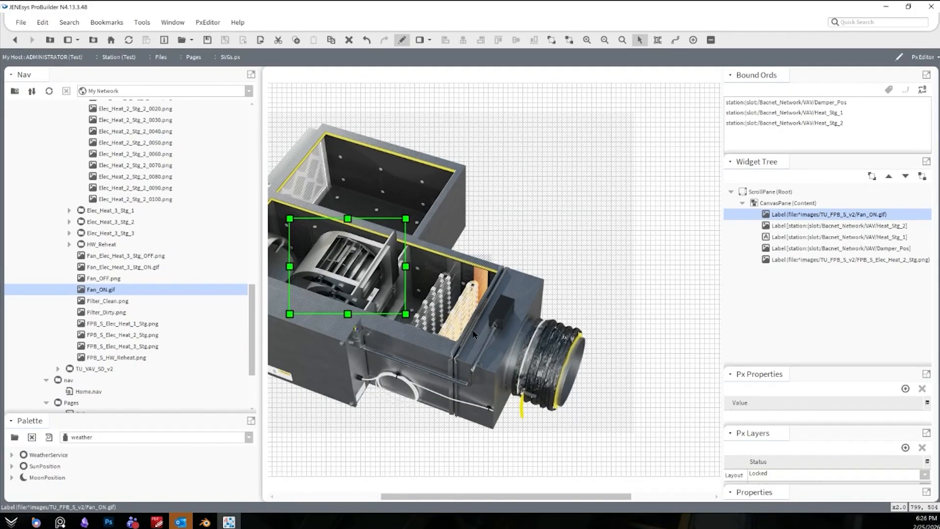
{"action": "key", "text": "Down"}
{"action": "key", "text": "Down"}
{"action": "key", "text": "Down"}
{"action": "key", "text": "Down"}
{"action": "key", "text": "Down"}
{"action": "key", "text": "Down"}
{"action": "key", "text": "Down"}
{"action": "key", "text": "Down"}
{"action": "key", "text": "Down"}
{"action": "key", "text": "Down"}
{"action": "key", "text": "Down"}
{"action": "key", "text": "Down"}
{"action": "key", "text": "Down"}
{"action": "key", "text": "Down"}
{"action": "key", "text": "Down"}
{"action": "key", "text": "Down"}
{"action": "key", "text": "Down"}
{"action": "key", "text": "Down"}
{"action": "key", "text": "Down"}
{"action": "key", "text": "Down"}
{"action": "key", "text": "Right"}
{"action": "key", "text": "Right"}
{"action": "key", "text": "Right"}
{"action": "key", "text": "Right"}
{"action": "key", "text": "Right"}
{"action": "key", "text": "Right"}
{"action": "key", "text": "Right"}
{"action": "key", "text": "Right"}
{"action": "key", "text": "Right"}
{"action": "key", "text": "Right"}
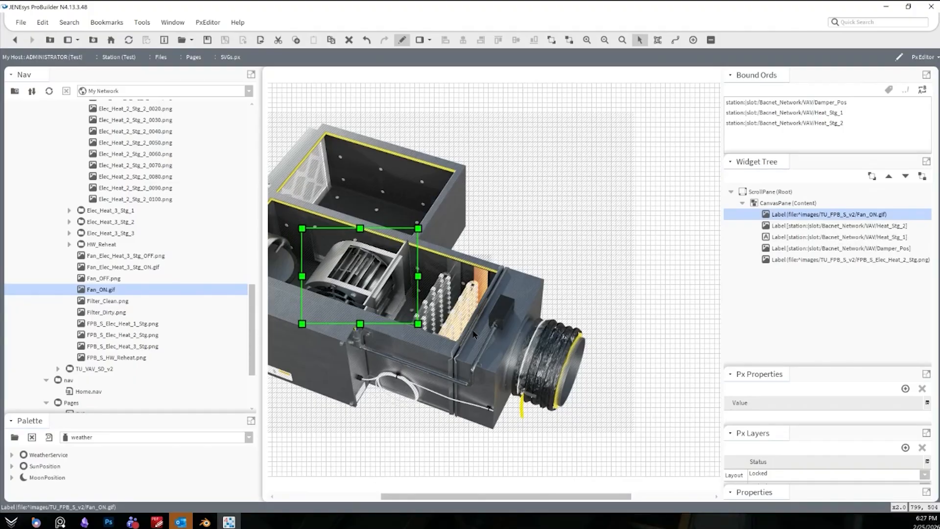
{"action": "key", "text": "Down"}
{"action": "key", "text": "Down"}
{"action": "key", "text": "Down"}
{"action": "key", "text": "Down"}
{"action": "key", "text": "Up"}
{"action": "key", "text": "Up"}
{"action": "key", "text": "Up"}
{"action": "key", "text": "Up"}
{"action": "key", "text": "Down"}
{"action": "key", "text": "Right"}
{"action": "key", "text": "Right"}
Fine-tune the fan image's position to 452, 305, temporarily removing and restoring it to compare it with the base image.
{"action": "key", "text": "Delete"}
{"action": "key", "text": "ctrl+z"}
{"action": "key", "text": "Up"}
{"action": "key", "text": "Delete"}
{"action": "key", "text": "ctrl+z"}
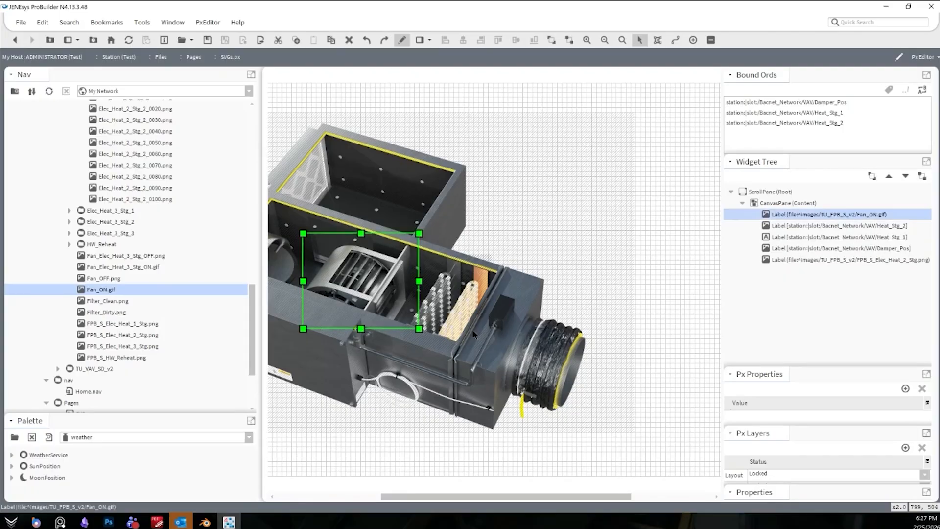
Add a value binding to the fan image with the ord station:|slot:/Bacnet_Network/VAV/Fan_Cmd.
{"action": "left_click_drag", "start_coordinate": [545, 497], "coordinate": [467, 497]}
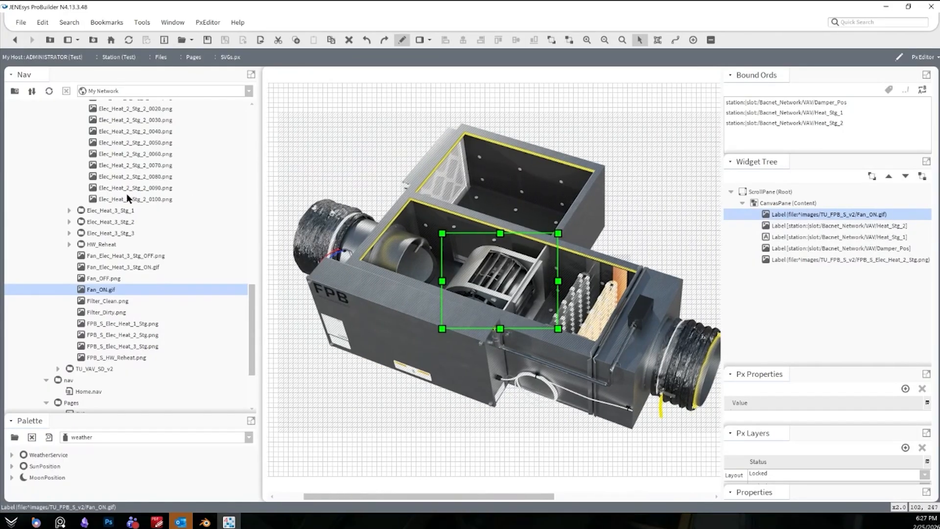
{"action": "double_click", "coordinate": [494, 272]}
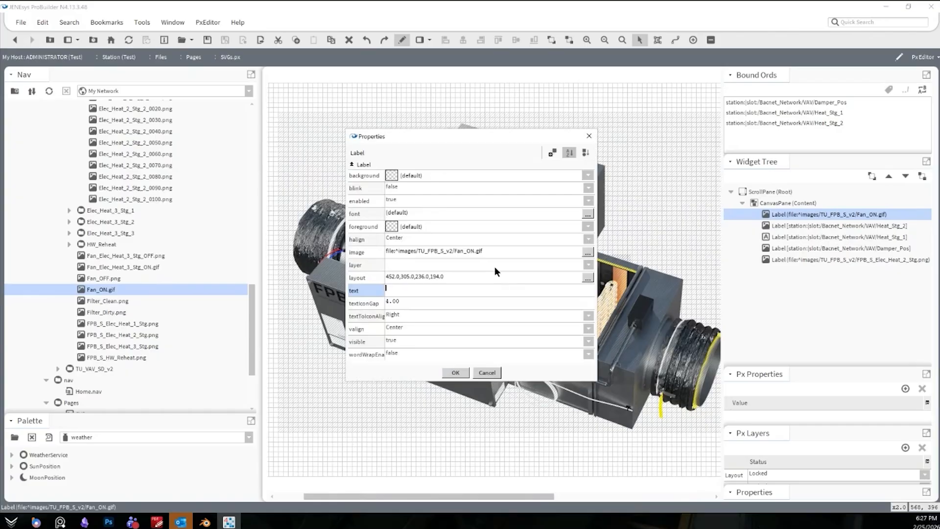
{"action": "left_click", "coordinate": [553, 153]}
{"action": "scroll", "coordinate": [557, 252], "scroll_direction": "down", "scroll_amount": 3}
{"action": "double_click", "coordinate": [456, 305]}
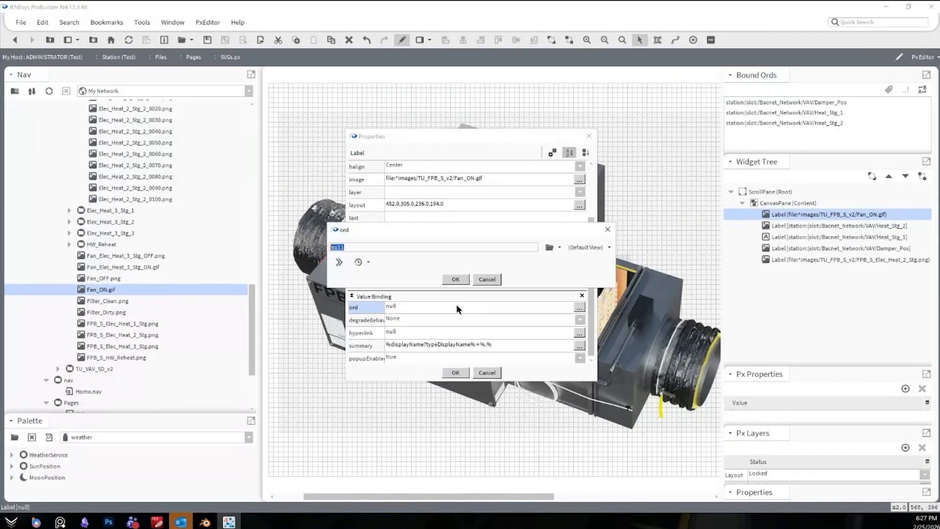
{"action": "key", "text": "ctrl+v"}
{"action": "key", "text": "Return"}
Animate the fan label's image from Fan_Cmd, using Fan_ON.gif as the true value and leaving the false value empty.
{"action": "scroll", "coordinate": [484, 202], "scroll_direction": "up", "scroll_amount": 1}
{"action": "right_click", "coordinate": [484, 205]}
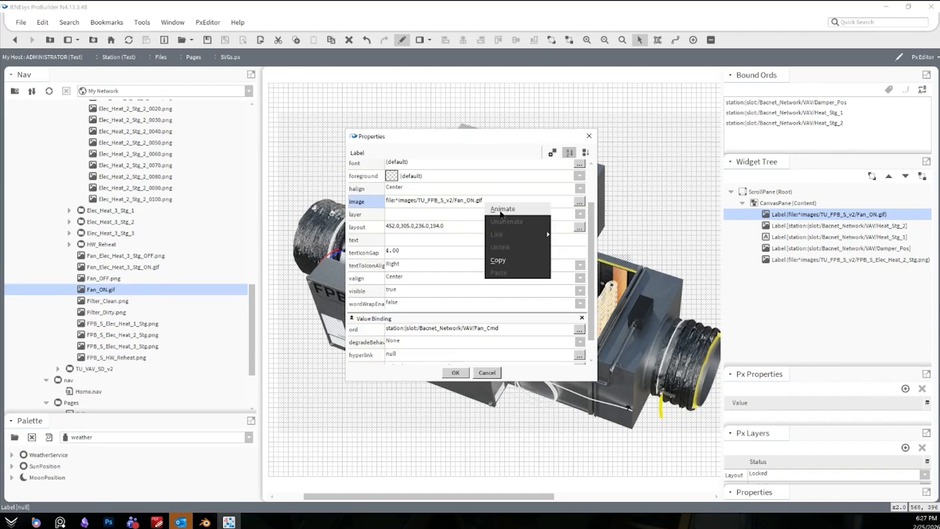
{"action": "left_click", "coordinate": [504, 211]}
{"action": "triple_click", "coordinate": [513, 247]}
{"action": "key", "text": "BackSpace"}
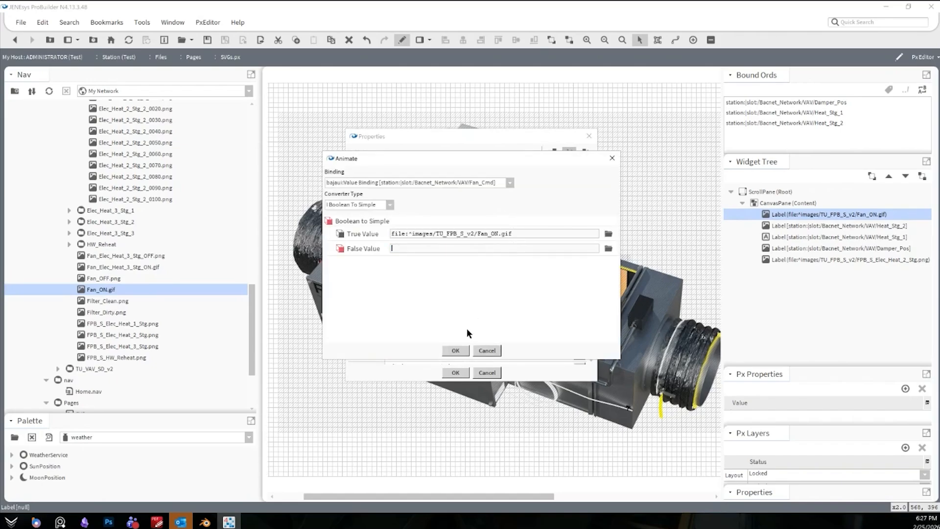
{"action": "left_click", "coordinate": [456, 351]}
{"action": "left_click", "coordinate": [455, 372]}
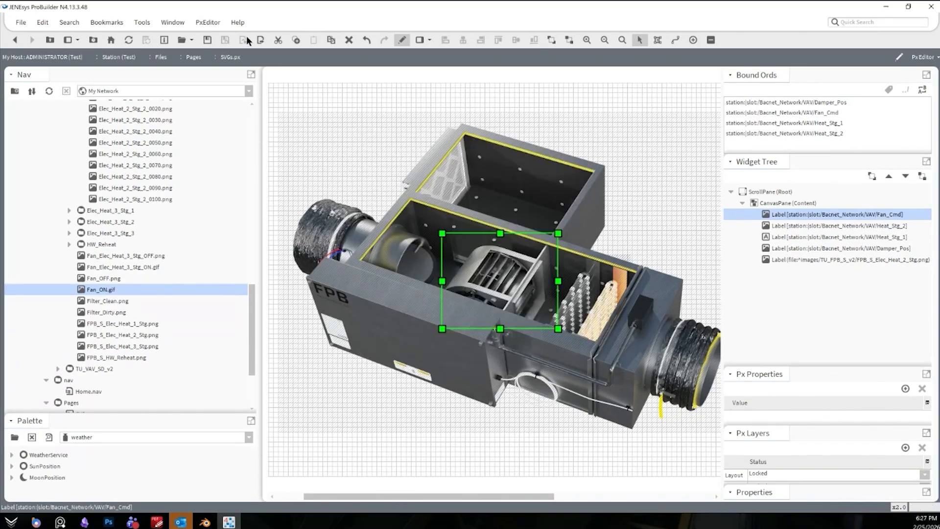
Preview the page in view mode and review the true and false values of the fan image's animation.
{"action": "left_click", "coordinate": [402, 40]}
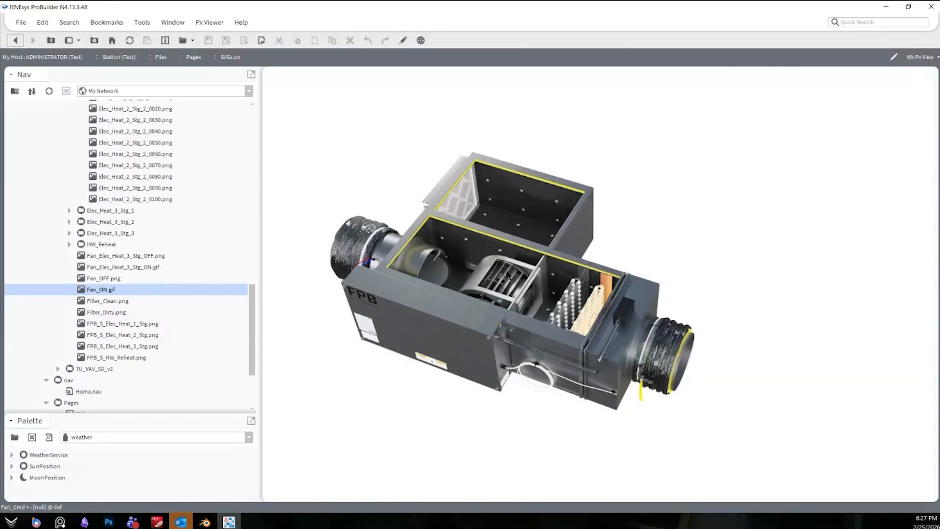
{"action": "left_click", "coordinate": [403, 41]}
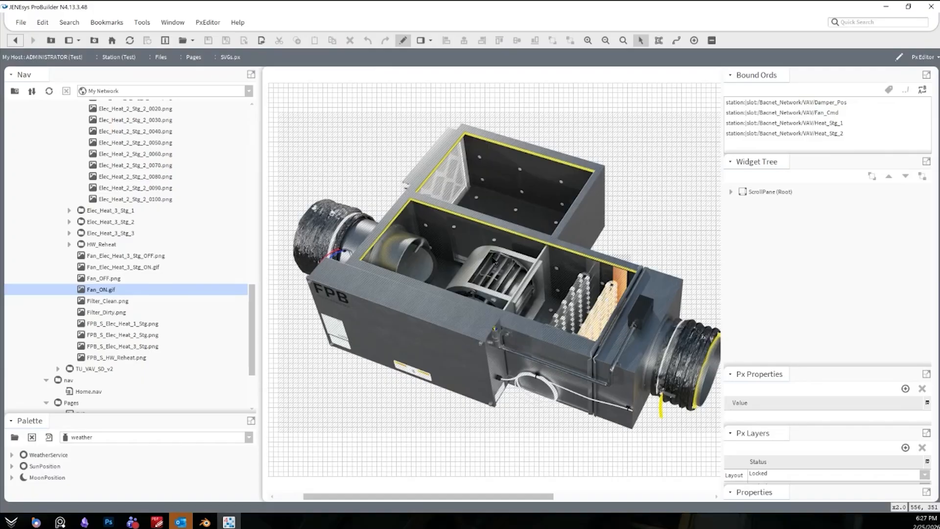
{"action": "double_click", "coordinate": [540, 296]}
{"action": "double_click", "coordinate": [501, 218]}
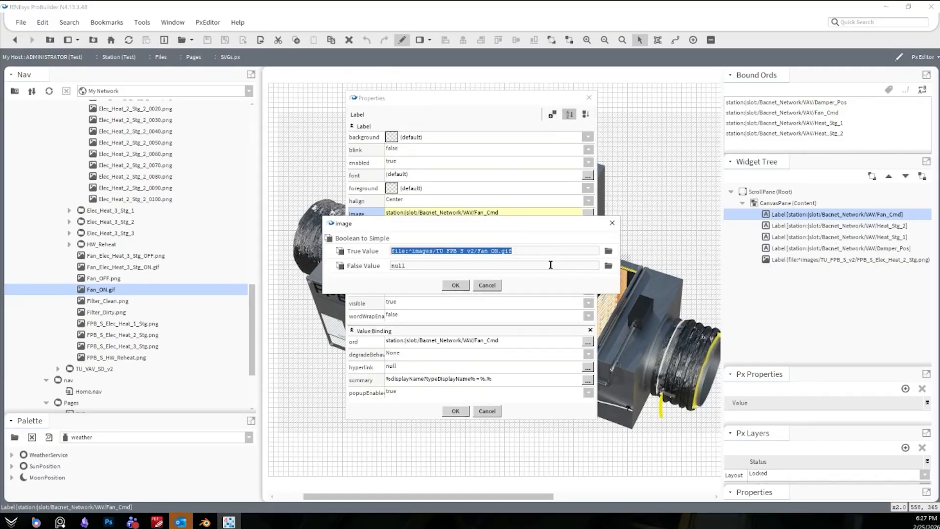
{"action": "left_click", "coordinate": [487, 285]}
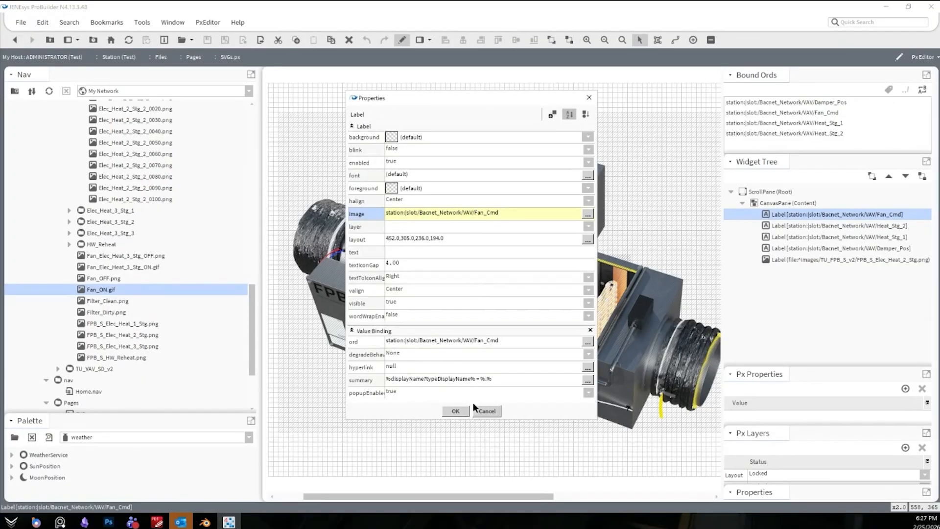
{"action": "left_click", "coordinate": [460, 413]}
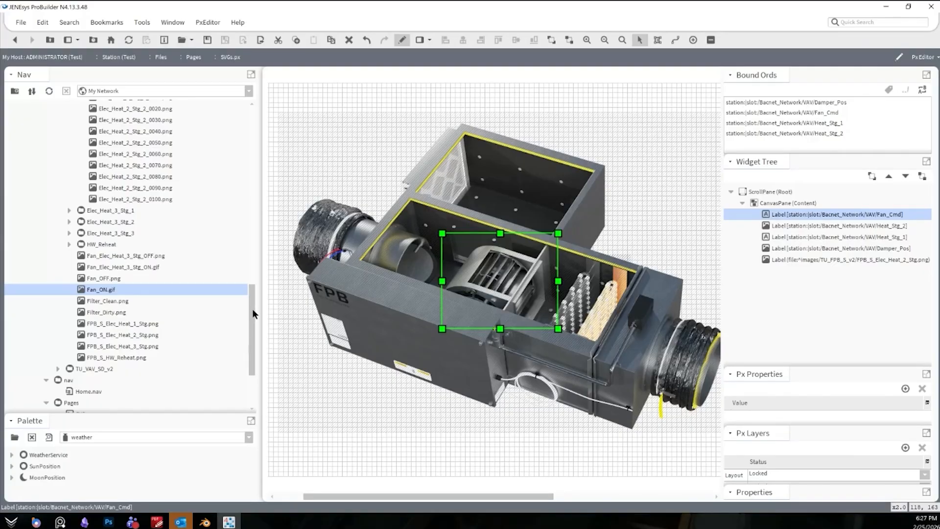
Switch the page to view mode and override the Fan_Cmd point to Active to test the fan animation.
{"action": "left_click_drag", "start_coordinate": [251, 309], "coordinate": [257, 238]}
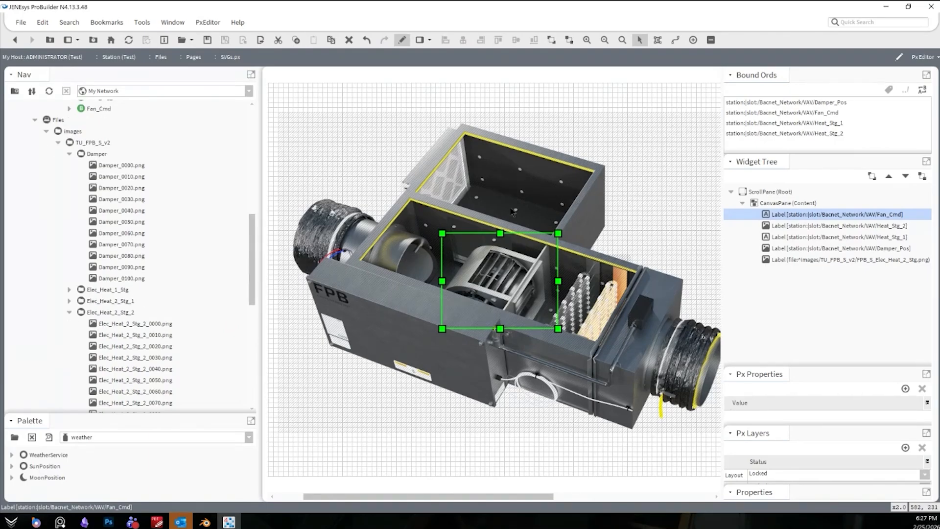
{"action": "left_click_drag", "start_coordinate": [252, 274], "coordinate": [259, 213]}
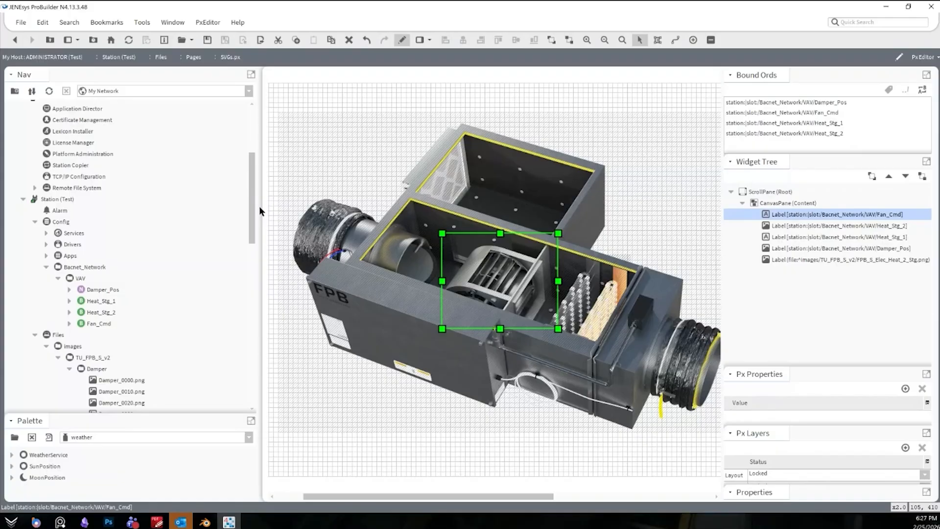
{"action": "left_click", "coordinate": [402, 41]}
{"action": "right_click", "coordinate": [103, 323]}
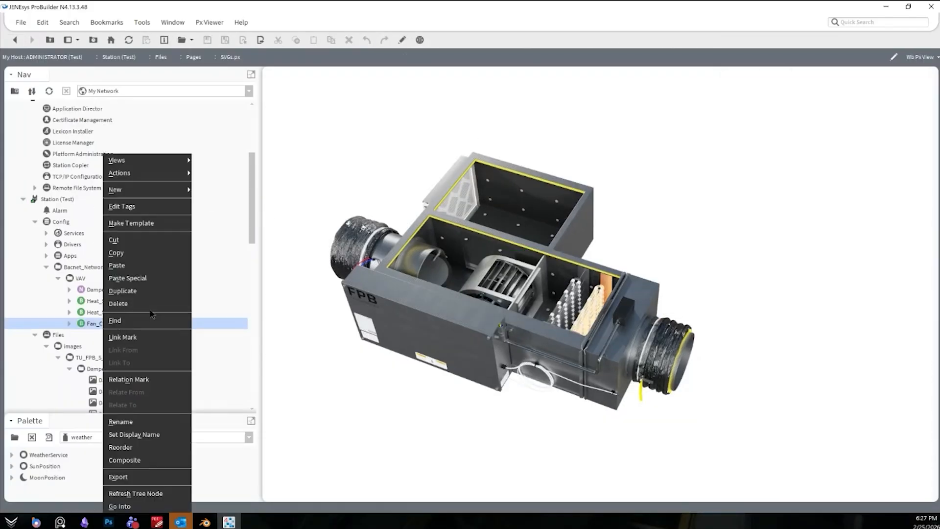
{"action": "mouse_move", "coordinate": [179, 175]}
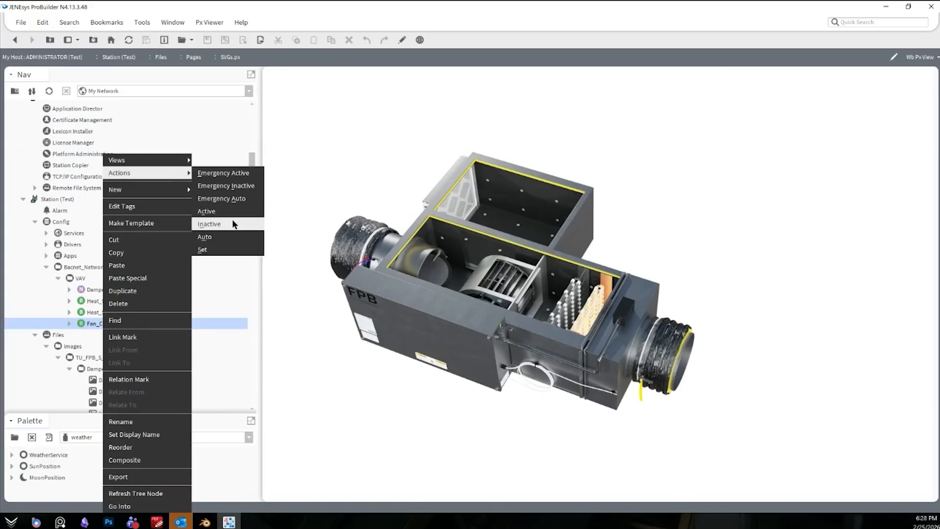
{"action": "left_click", "coordinate": [233, 212]}
{"action": "left_click", "coordinate": [455, 270]}
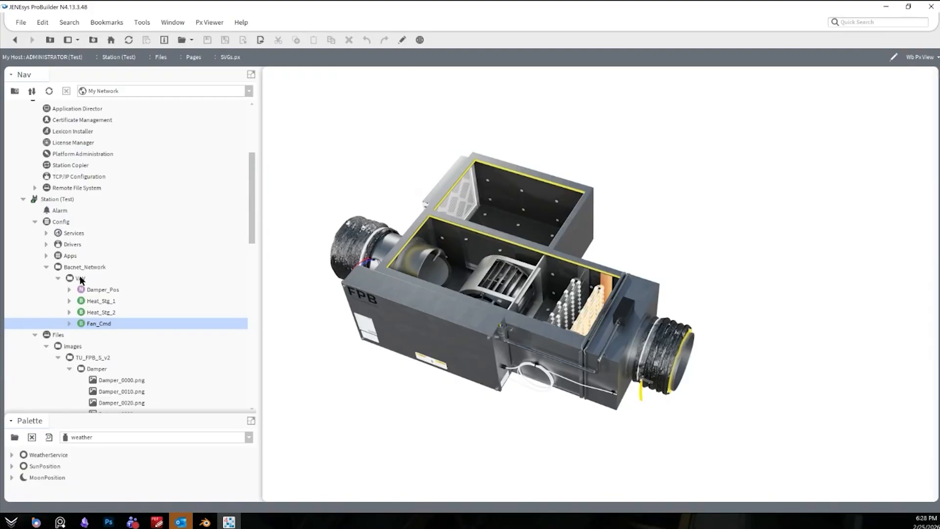
Set the Fan_Cmd facets to trueText ON and falseText OFF and save the changes.
{"action": "double_click", "coordinate": [102, 321]}
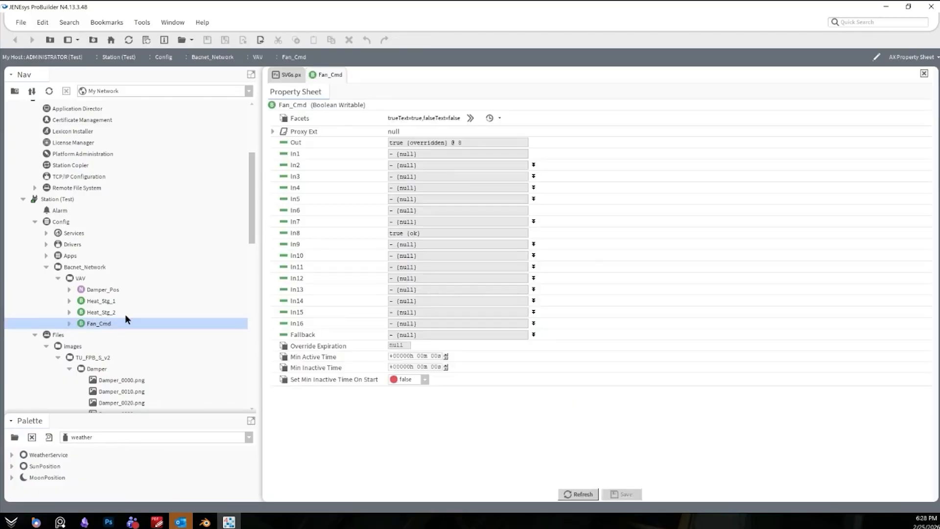
{"action": "left_click", "coordinate": [471, 118]}
{"action": "type", "text": "On"}
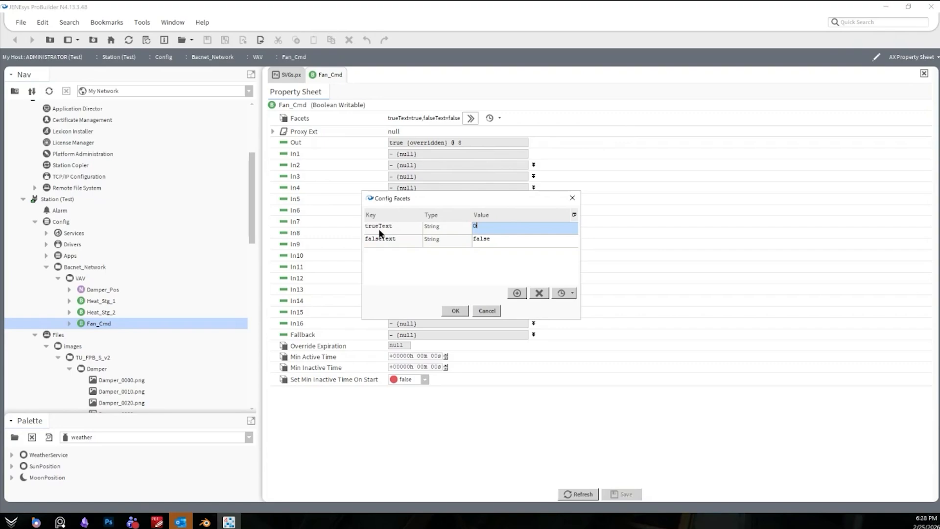
{"action": "key", "text": "Return"}
{"action": "type", "text": "OFF"}
{"action": "key", "text": "Return"}
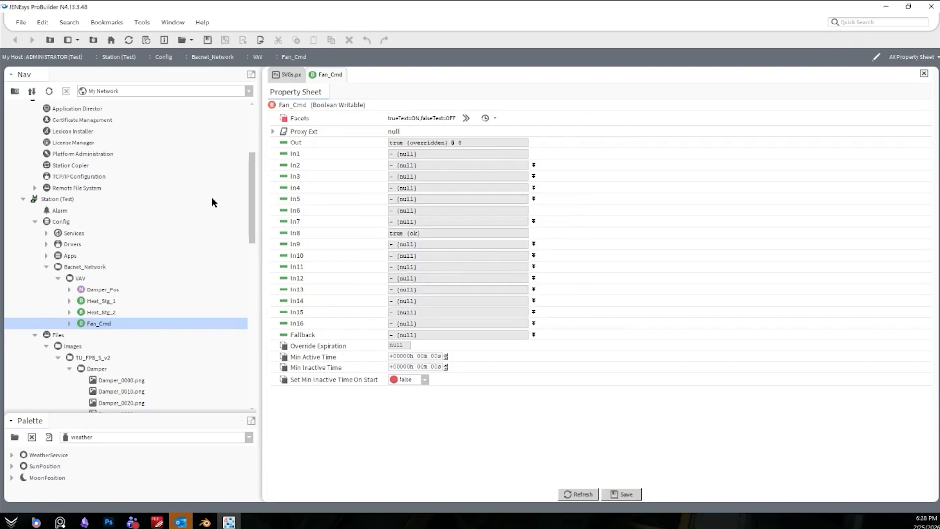
{"action": "double_click", "coordinate": [110, 312]}
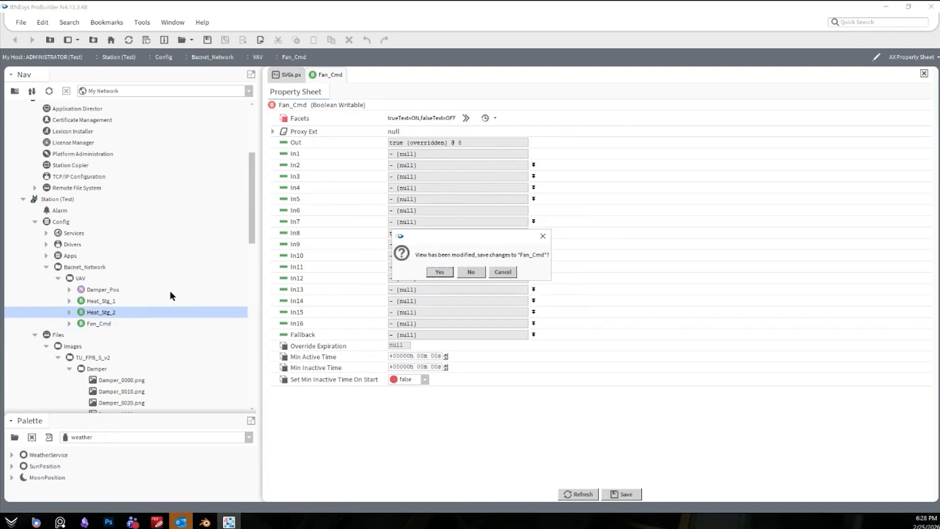
{"action": "left_click", "coordinate": [440, 272]}
Reuse the recent trueText ON and falseText OFF facets for Heat_Stg_2 and save the changes.
{"action": "left_click", "coordinate": [492, 118]}
{"action": "left_click", "coordinate": [521, 132]}
{"action": "double_click", "coordinate": [104, 302]}
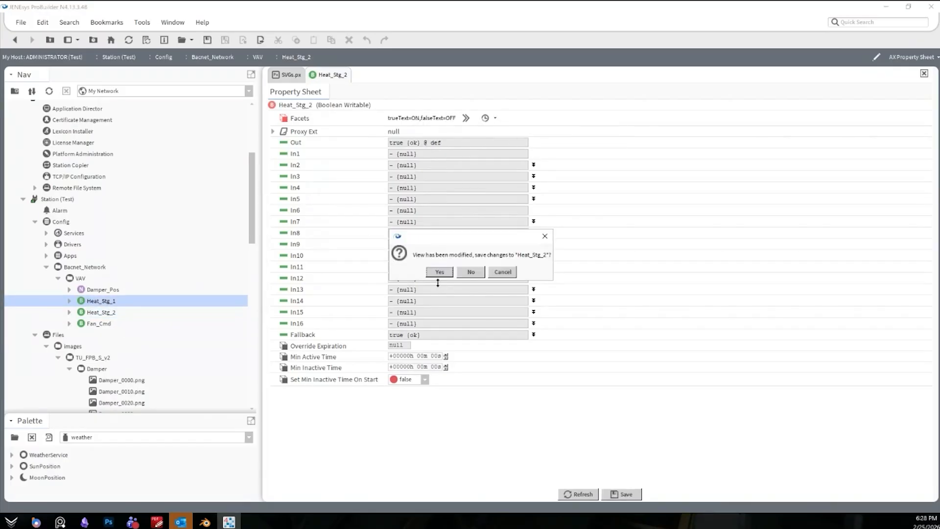
{"action": "left_click", "coordinate": [449, 272]}
Apply the recent ON/OFF text facets to the Heat_Stg_1 point and save it.
{"action": "left_click", "coordinate": [495, 118]}
{"action": "left_click", "coordinate": [515, 130]}
{"action": "left_click", "coordinate": [622, 495]}
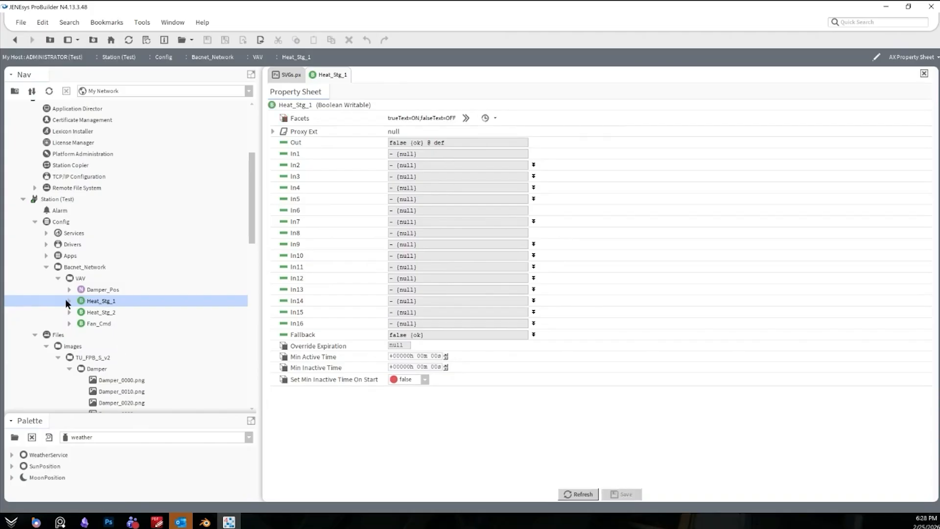
Set the Damper_Pos units facet to percent (%) from the misc category and save the point.
{"action": "double_click", "coordinate": [103, 291]}
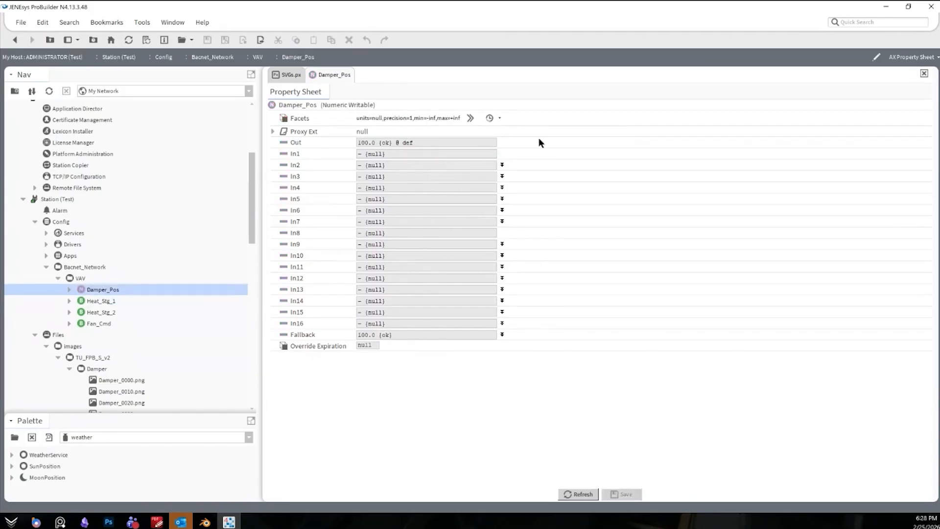
{"action": "left_click", "coordinate": [471, 118]}
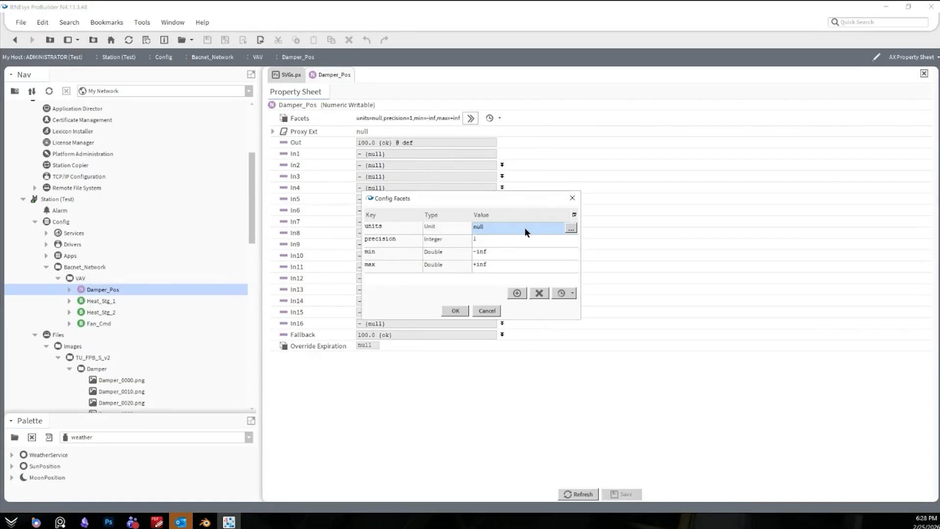
{"action": "left_click", "coordinate": [572, 229]}
{"action": "left_click", "coordinate": [437, 251]}
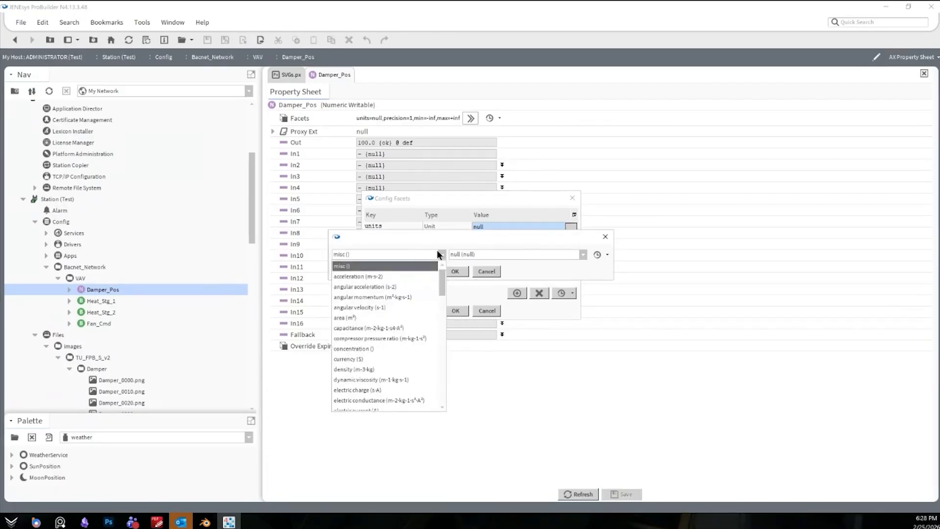
{"action": "left_click", "coordinate": [479, 253]}
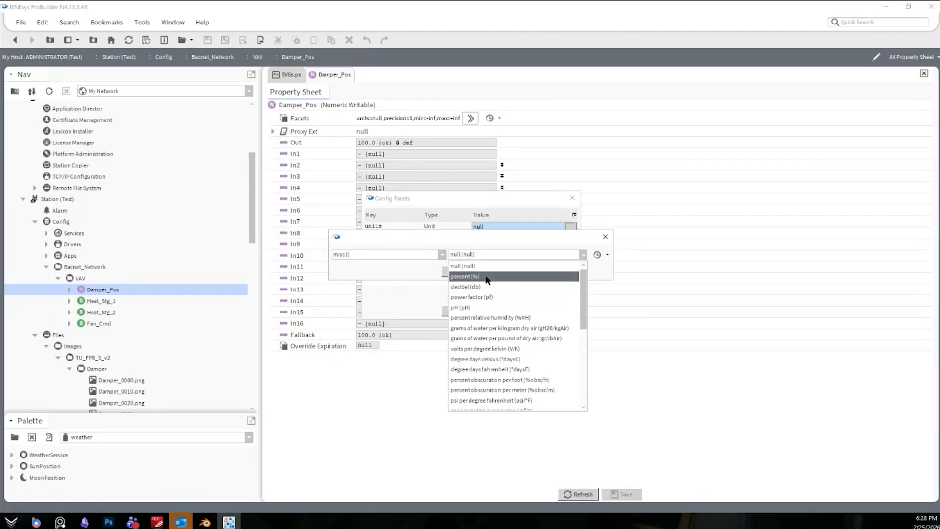
{"action": "left_click", "coordinate": [485, 276]}
{"action": "key", "text": "Return"}
{"action": "left_click", "coordinate": [455, 311]}
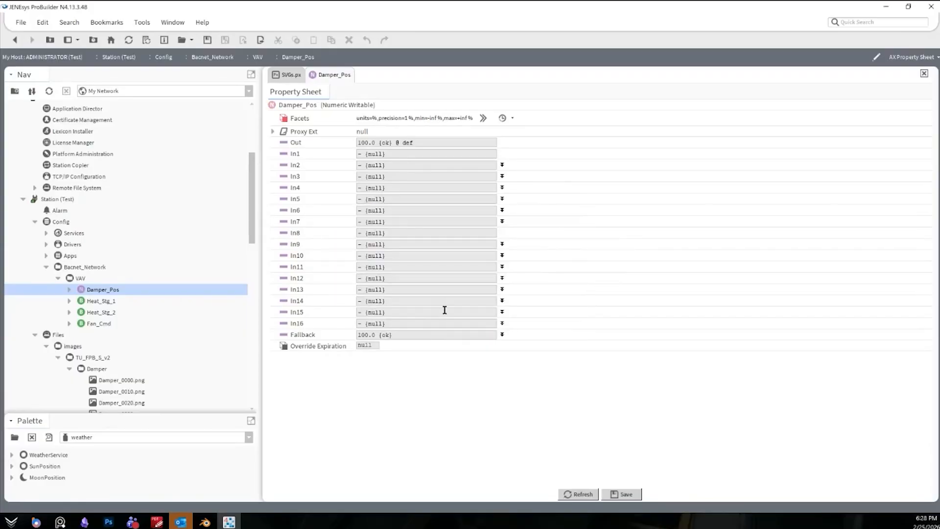
{"action": "left_click", "coordinate": [629, 494]}
Examine the unit categories available for the Damper_Pos units facet and close the facets configuration.
{"action": "left_click", "coordinate": [483, 118]}
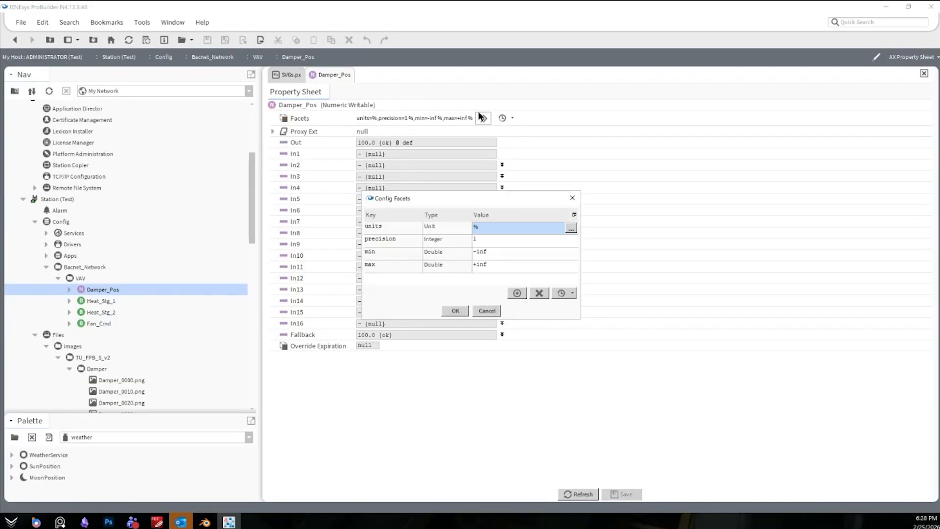
{"action": "left_click", "coordinate": [571, 229]}
{"action": "left_click", "coordinate": [442, 255]}
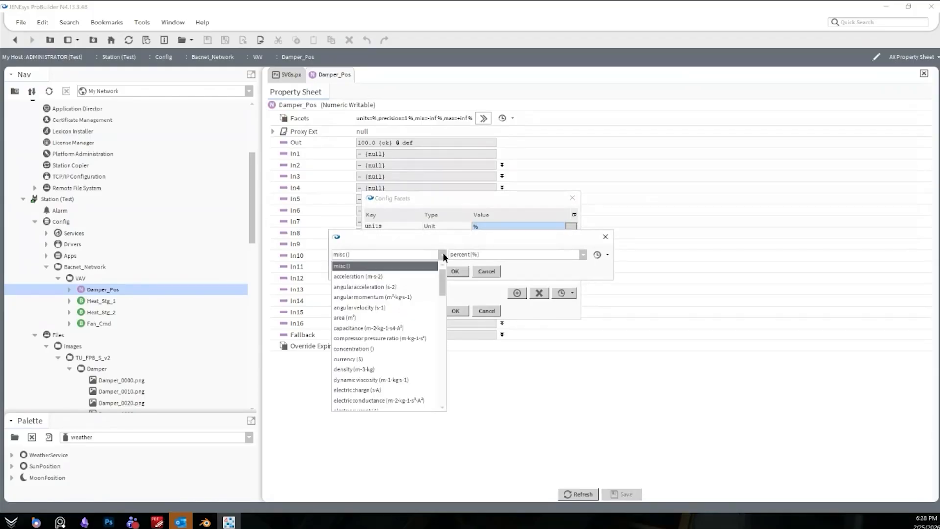
{"action": "left_click_drag", "start_coordinate": [442, 269], "coordinate": [451, 293]}
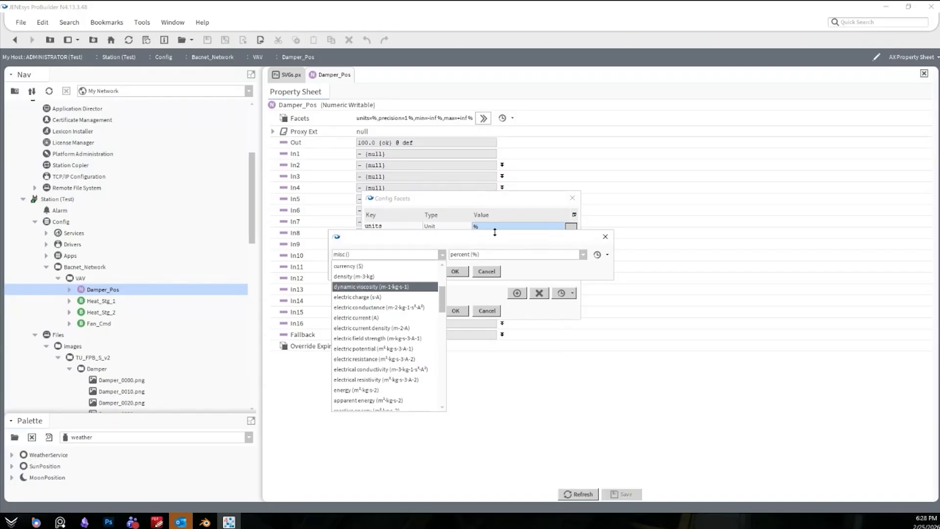
{"action": "left_click_drag", "start_coordinate": [442, 289], "coordinate": [439, 262]}
{"action": "scroll", "coordinate": [417, 380], "scroll_direction": "down", "scroll_amount": 2}
{"action": "scroll", "coordinate": [417, 380], "scroll_direction": "down", "scroll_amount": 4}
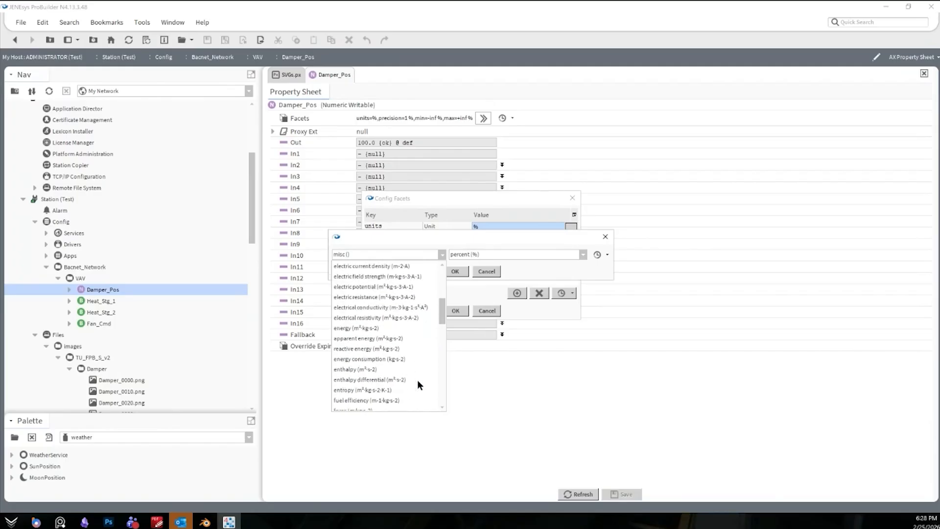
{"action": "left_click_drag", "start_coordinate": [444, 301], "coordinate": [445, 320]}
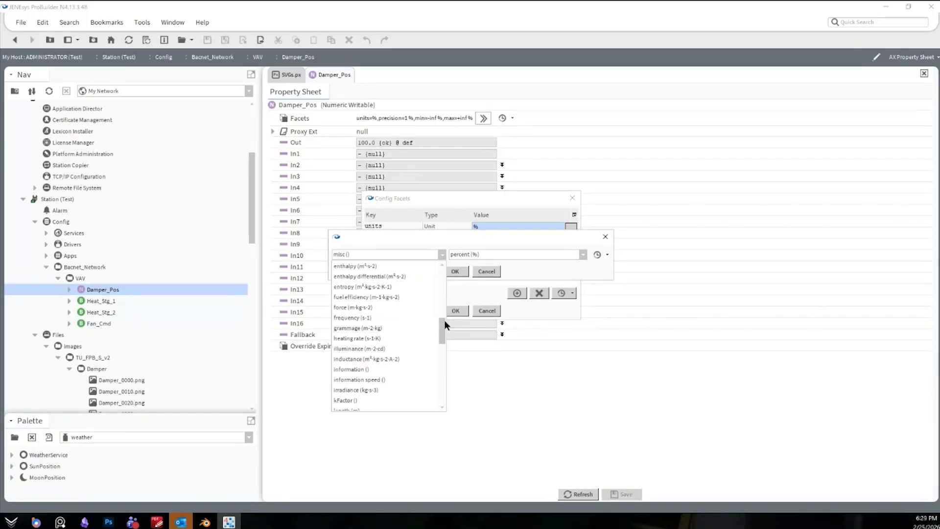
{"action": "left_click_drag", "start_coordinate": [482, 240], "coordinate": [435, 241]}
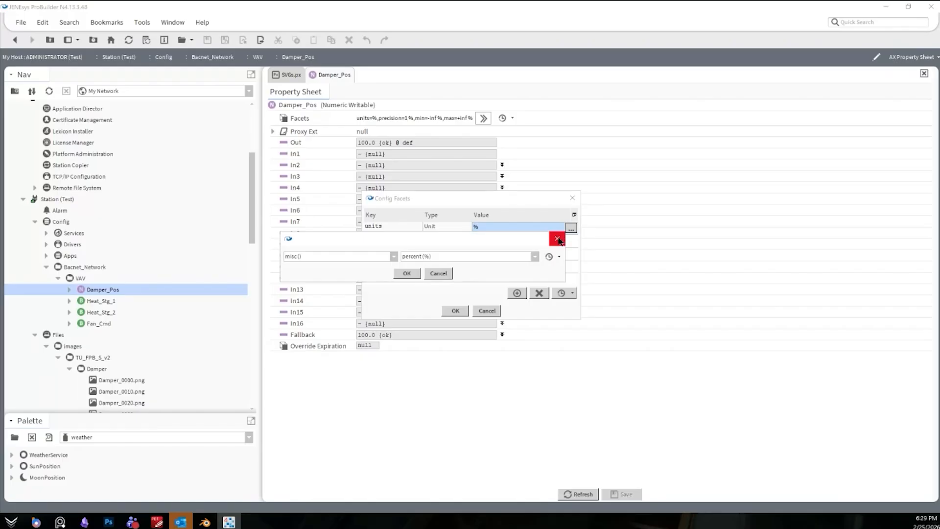
{"action": "left_click", "coordinate": [562, 240]}
{"action": "left_click_drag", "start_coordinate": [511, 198], "coordinate": [656, 199]}
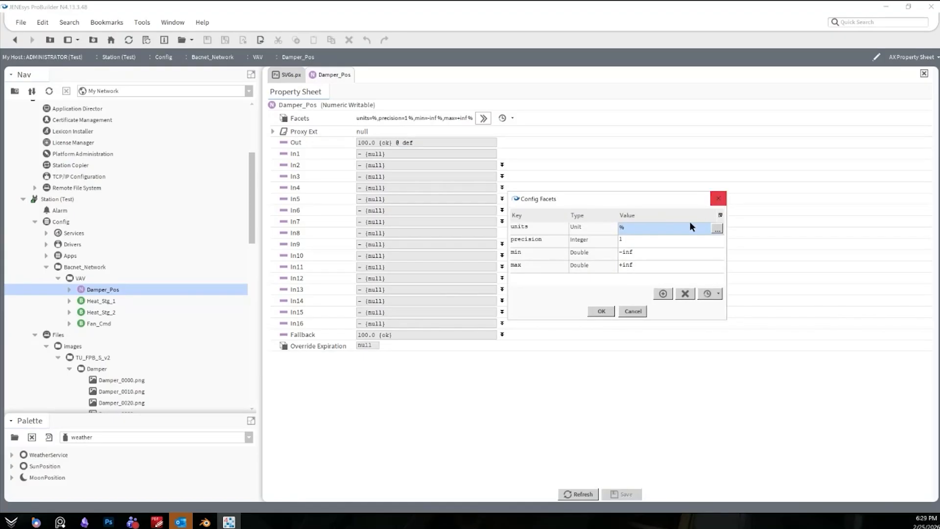
{"action": "left_click", "coordinate": [607, 314]}
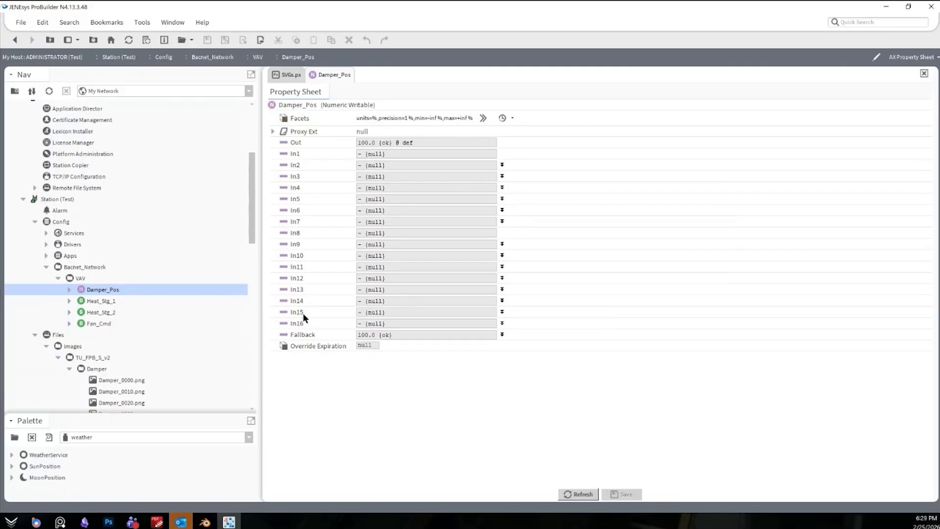
Add a NumericWritable point named OCc_Cool_SPT to the VAV folder's wire sheet.
{"action": "double_click", "coordinate": [81, 278]}
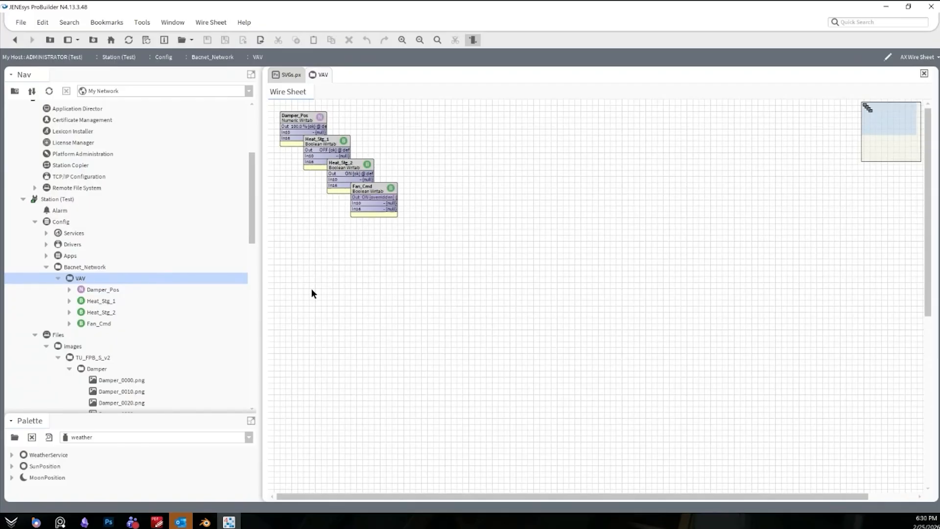
{"action": "right_click", "coordinate": [385, 259]}
{"action": "mouse_move", "coordinate": [397, 264]}
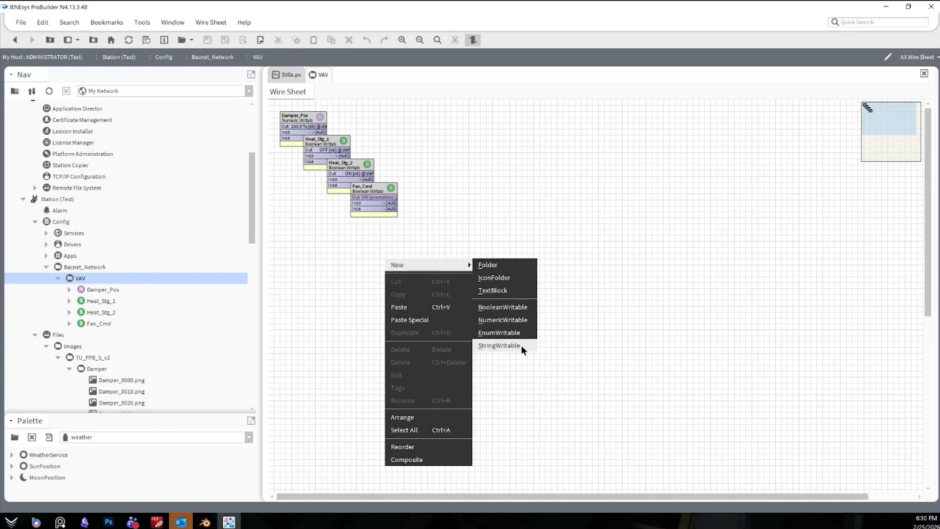
{"action": "left_click", "coordinate": [522, 324]}
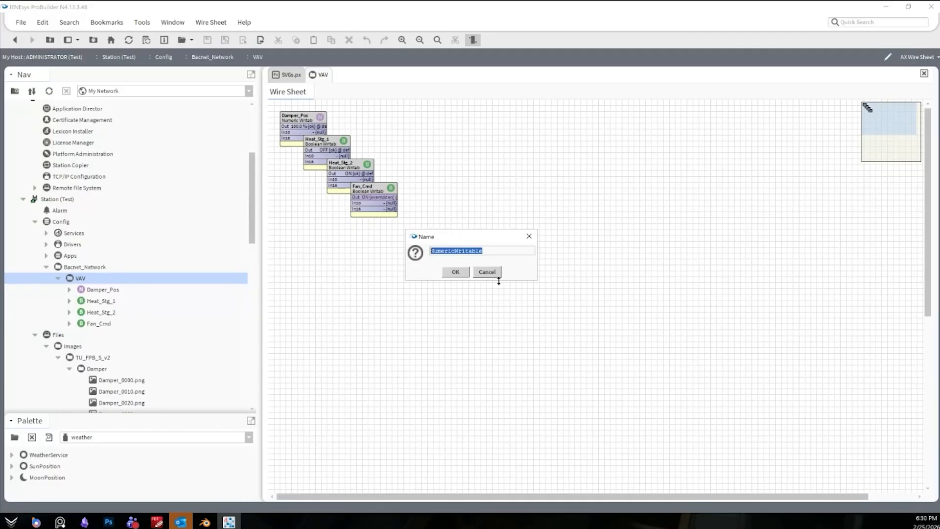
{"action": "type", "text": "occ_Cool_SPT"}
{"action": "key", "text": "Return"}
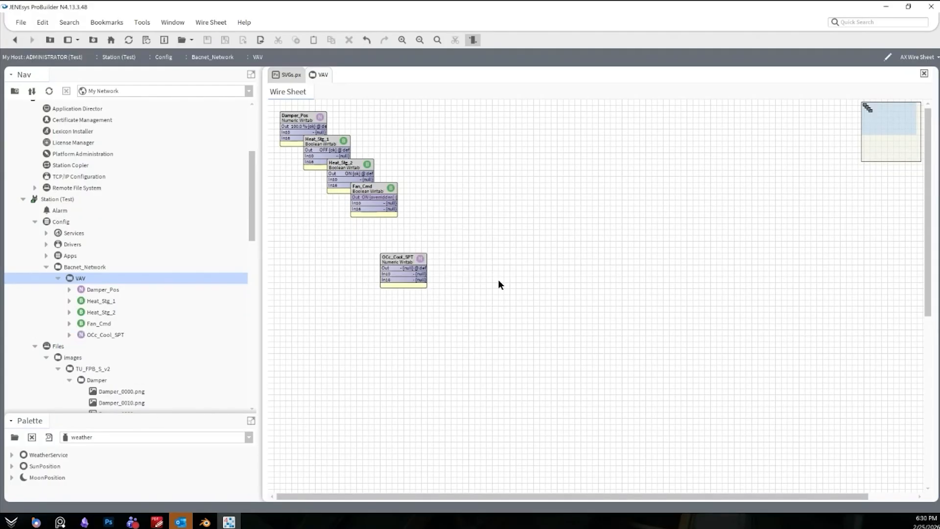
Duplicate the OCc_Cool_SPT point and name the copy Occ_Heat_SPT.
{"action": "left_click", "coordinate": [411, 263]}
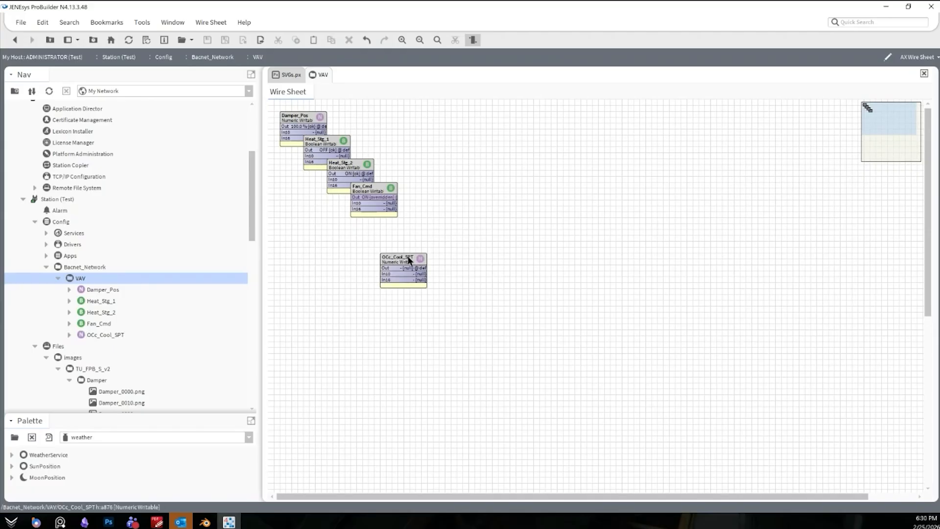
{"action": "key", "text": "ctrl+d"}
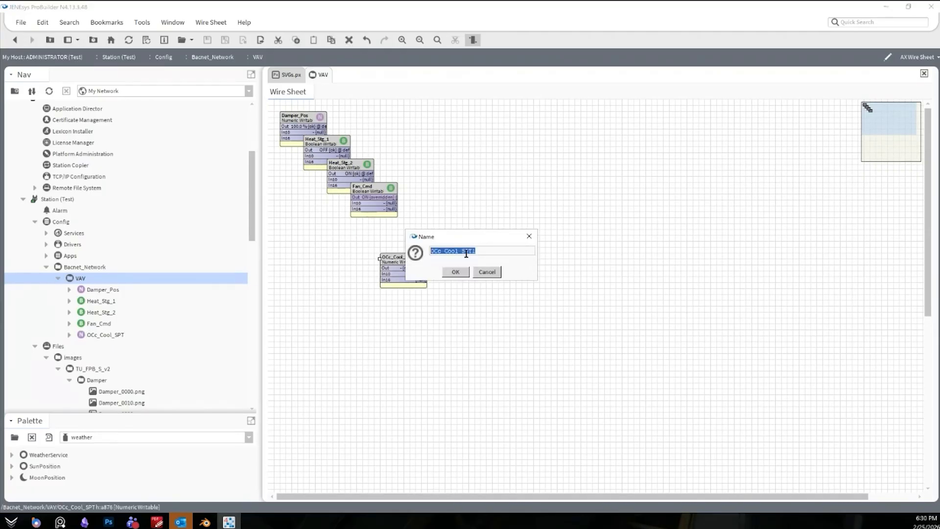
{"action": "left_click_drag", "start_coordinate": [441, 251], "coordinate": [392, 254]}
{"action": "type", "text": "Occ"}
{"action": "key", "text": "Delete"}
{"action": "key", "text": "Delete"}
{"action": "key", "text": "Delete"}
{"action": "key", "text": "Delete"}
{"action": "type", "text": "Heat"}
{"action": "key", "text": "Return"}
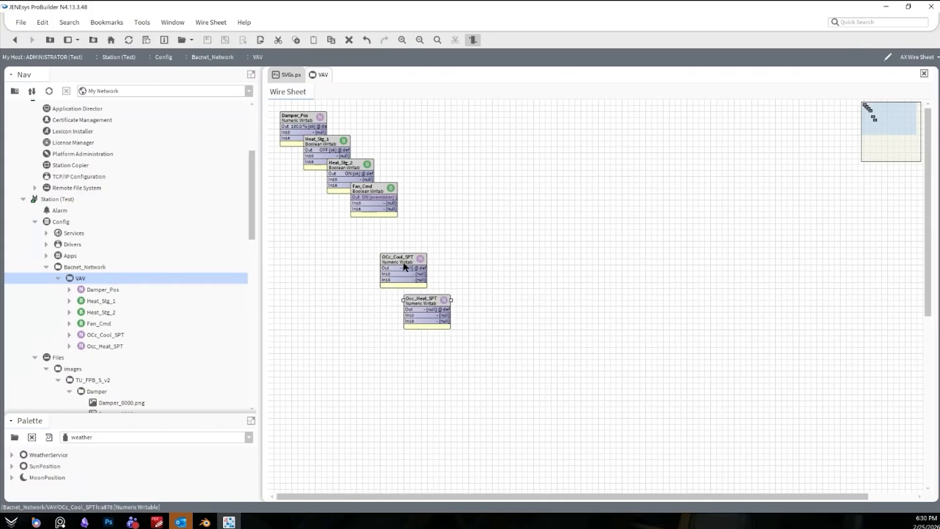
Rename the OCc_Cool_SPT point to Occ_Cool_SPT.
{"action": "right_click", "coordinate": [405, 267]}
{"action": "left_click", "coordinate": [440, 435]}
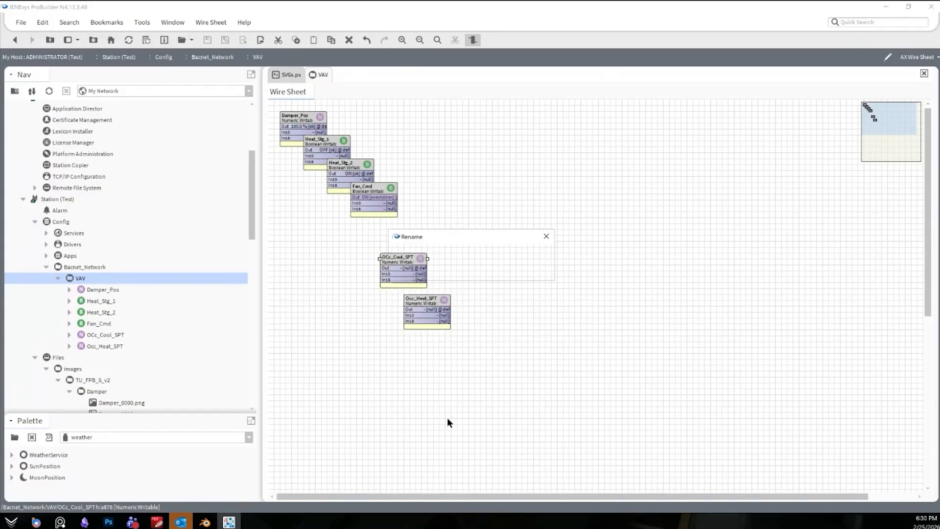
{"action": "left_click", "coordinate": [419, 251]}
{"action": "key", "text": "BackSpace"}
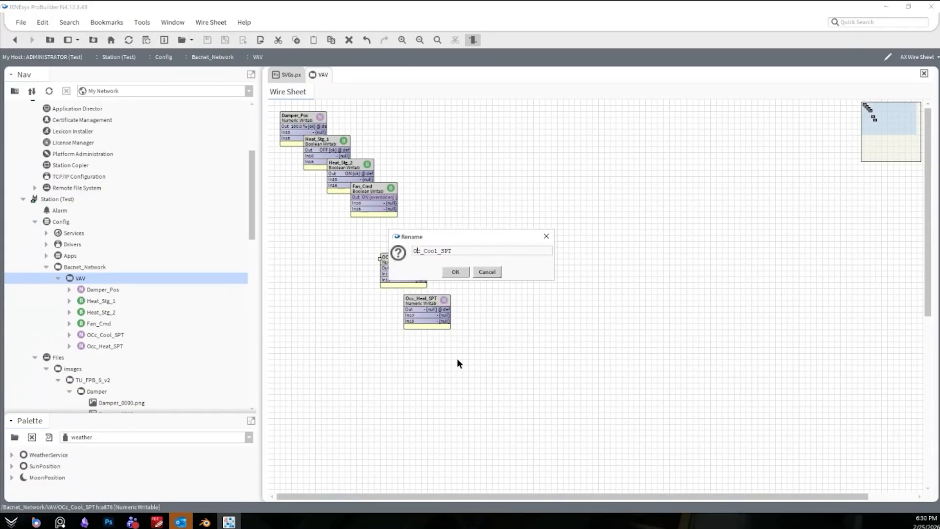
{"action": "type", "text": "c"}
{"action": "key", "text": "Return"}
Open the SVGs.px page from the Pages folder and put it in edit mode.
{"action": "left_click", "coordinate": [287, 75]}
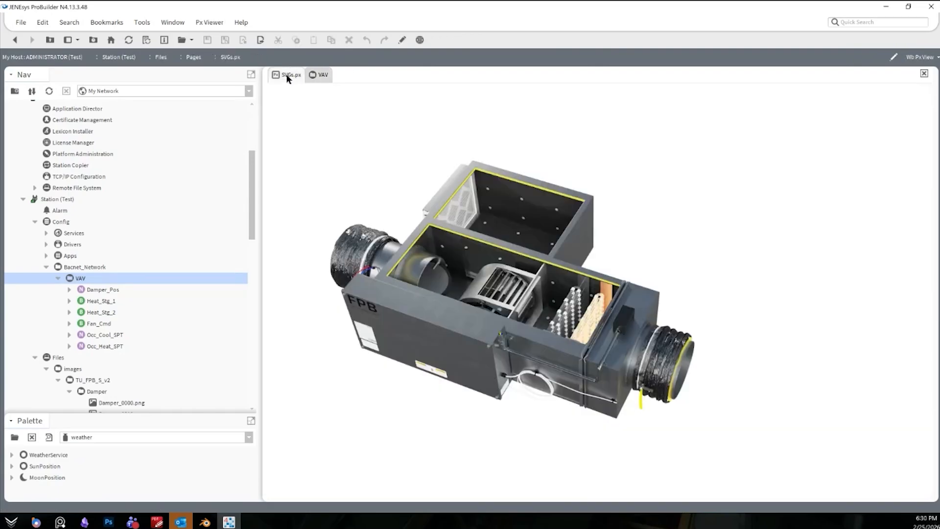
{"action": "scroll", "coordinate": [130, 329], "scroll_direction": "down", "scroll_amount": 15}
{"action": "scroll", "coordinate": [146, 289], "scroll_direction": "up", "scroll_amount": 9}
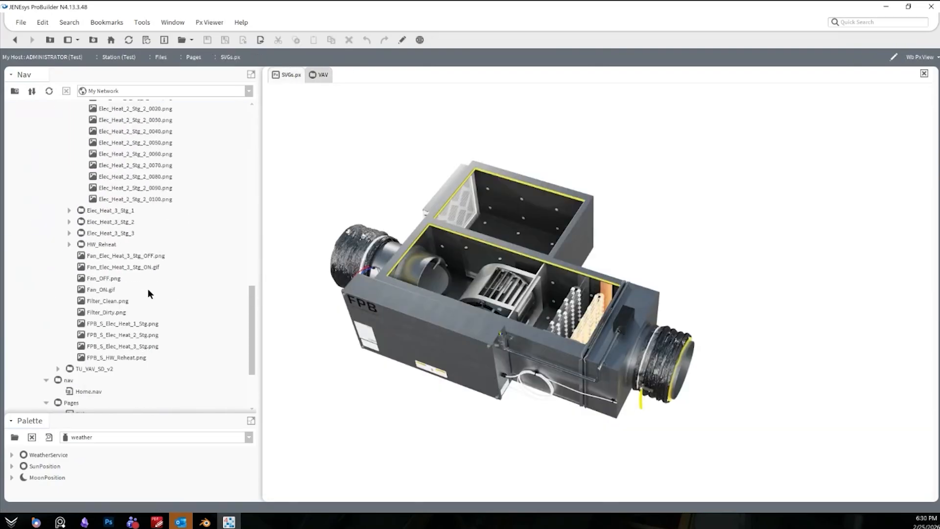
{"action": "scroll", "coordinate": [151, 308], "scroll_direction": "down", "scroll_amount": 9}
{"action": "double_click", "coordinate": [88, 328]}
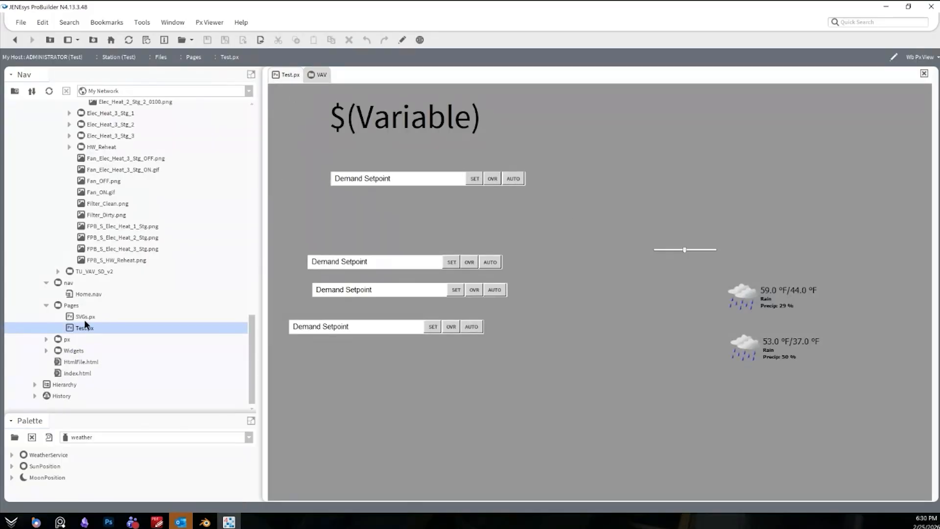
{"action": "double_click", "coordinate": [85, 316]}
{"action": "left_click", "coordinate": [402, 39]}
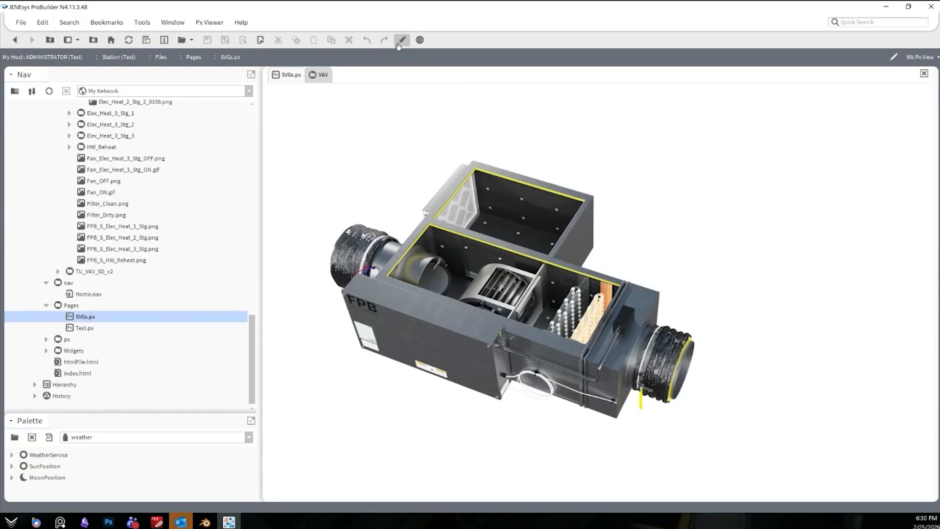
{"action": "scroll", "coordinate": [123, 328], "scroll_direction": "up", "scroll_amount": 6}
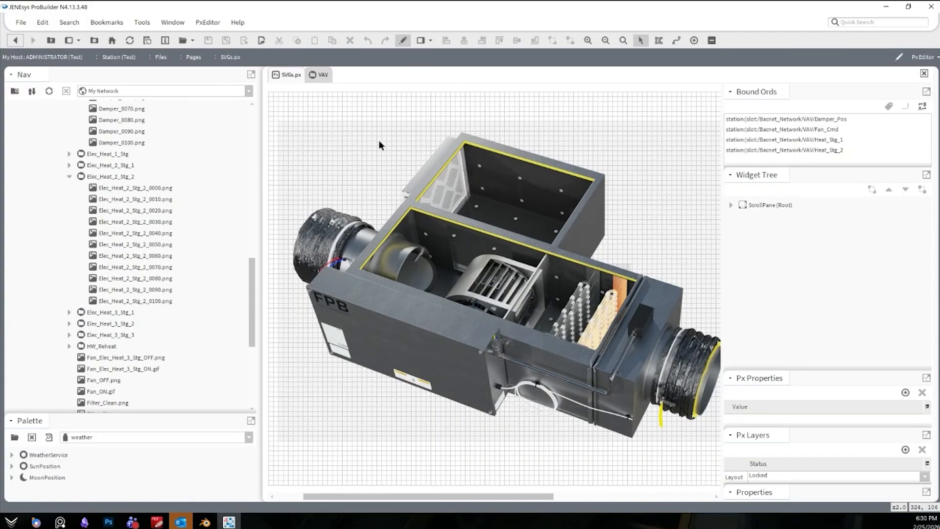
Expand the Widgets folder in the station files to show its Px files.
{"action": "left_click", "coordinate": [321, 76]}
{"action": "left_click", "coordinate": [281, 75]}
{"action": "scroll", "coordinate": [118, 342], "scroll_direction": "down", "scroll_amount": 2}
{"action": "scroll", "coordinate": [119, 346], "scroll_direction": "down", "scroll_amount": 4}
{"action": "right_click", "coordinate": [76, 305]}
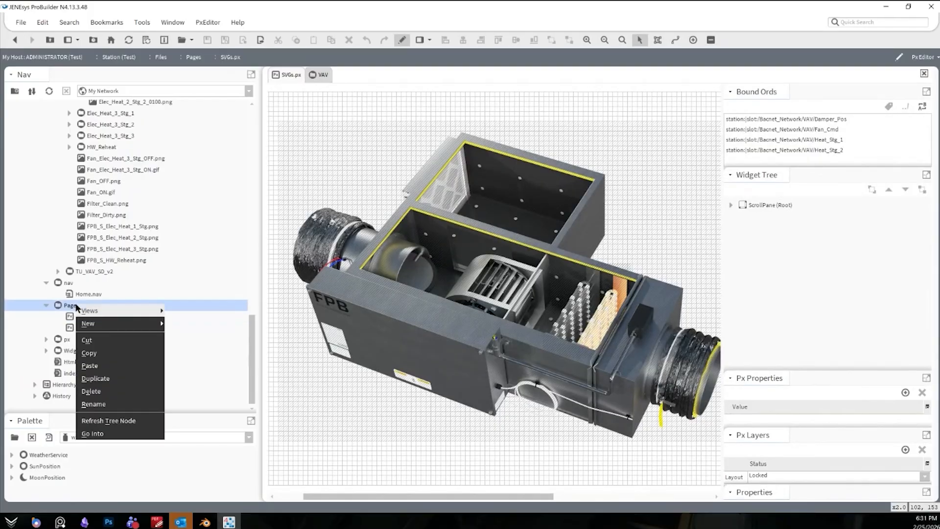
{"action": "left_click", "coordinate": [59, 352]}
{"action": "left_click", "coordinate": [46, 350]}
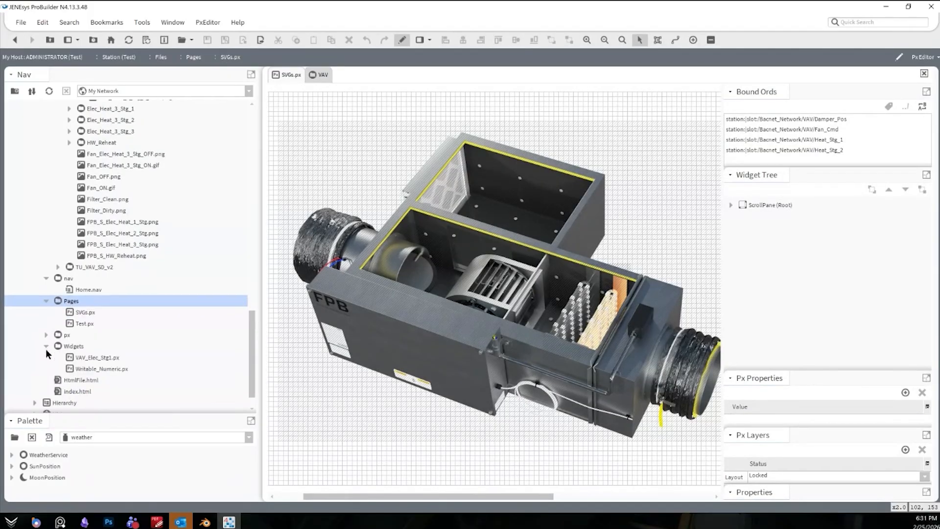
{"action": "right_click", "coordinate": [69, 342]}
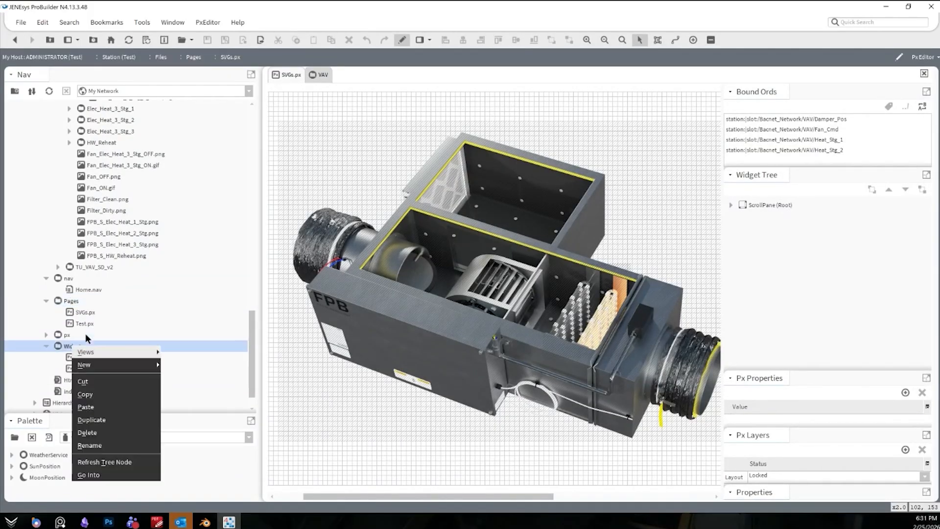
{"action": "left_click", "coordinate": [328, 110]}
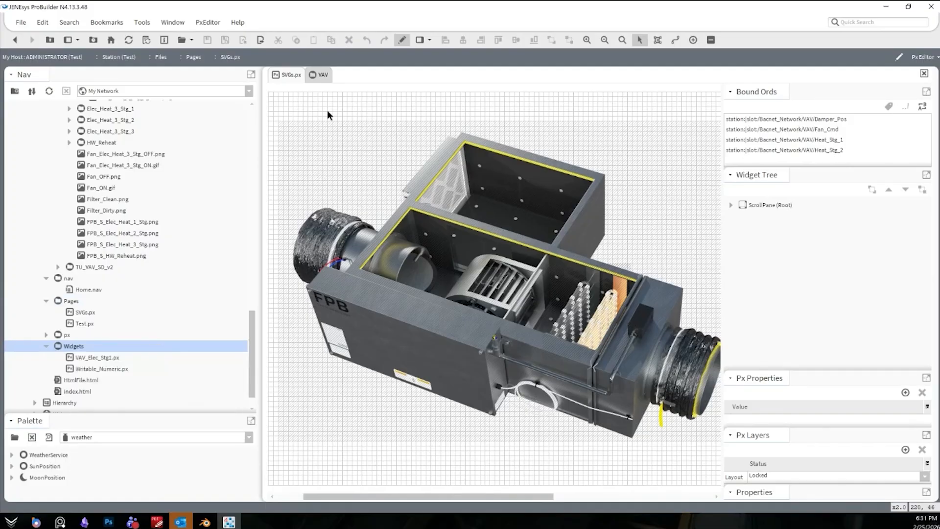
{"action": "right_click", "coordinate": [350, 97]}
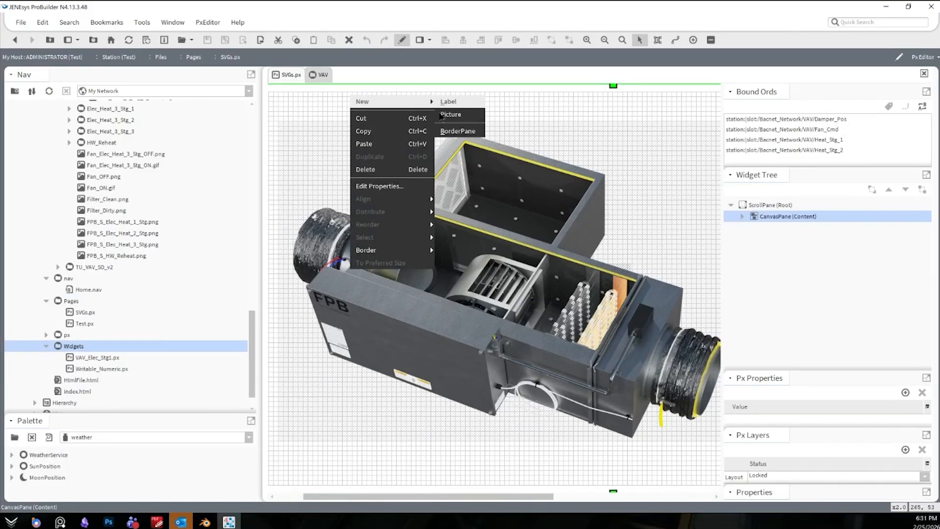
{"action": "left_click", "coordinate": [446, 102]}
{"action": "left_click", "coordinate": [498, 319]}
Assign the Fan_Cmd, Heat_Stg_1 and Heat_Stg_2 labels to the Graphic layer and deselect them.
{"action": "left_click_drag", "start_coordinate": [276, 114], "coordinate": [692, 363]}
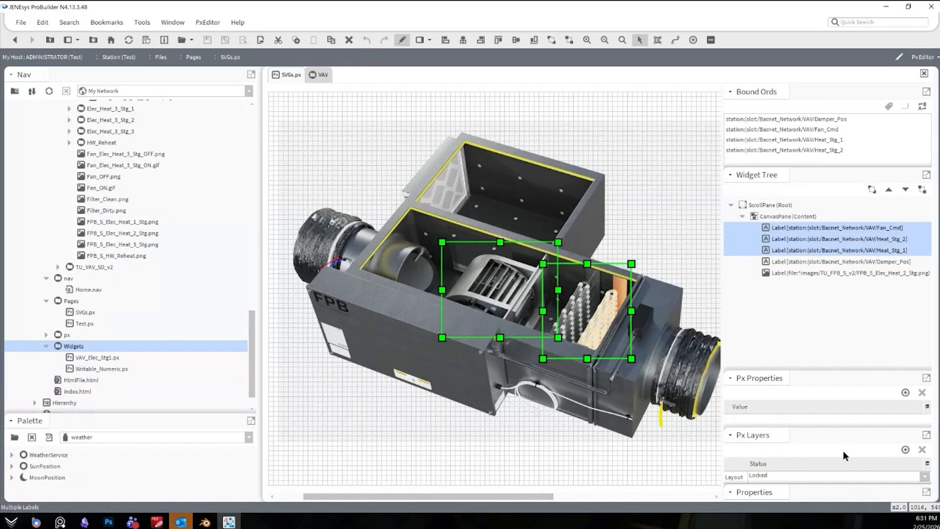
{"action": "left_click_drag", "start_coordinate": [832, 375], "coordinate": [836, 339]}
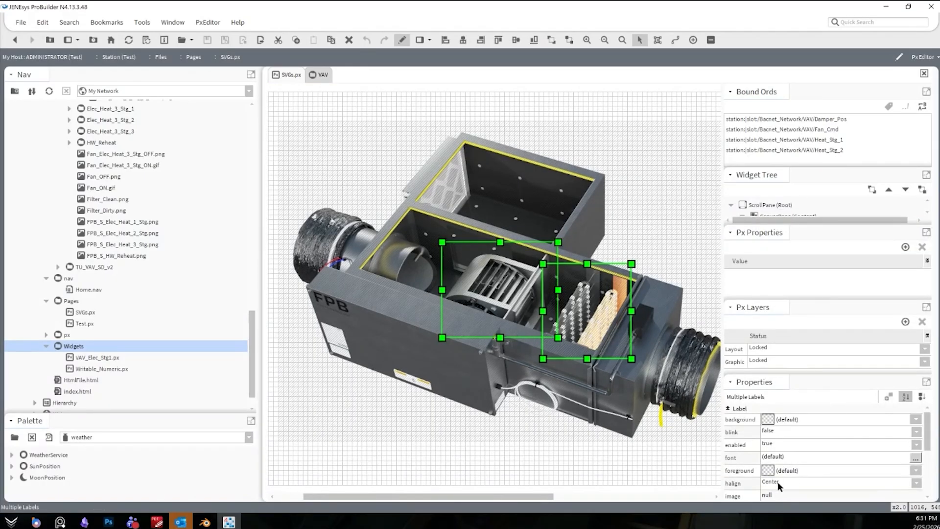
{"action": "scroll", "coordinate": [778, 480], "scroll_direction": "down", "scroll_amount": 1}
{"action": "left_click", "coordinate": [787, 462]}
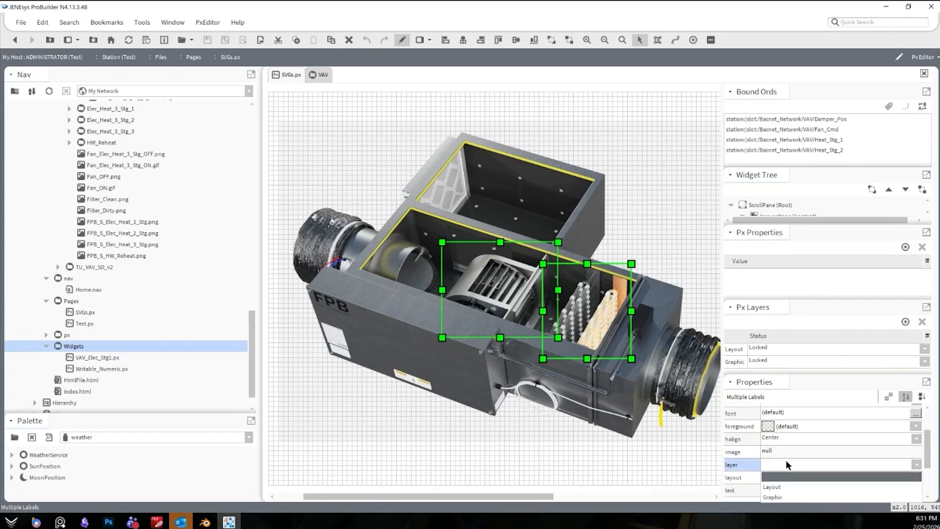
{"action": "left_click", "coordinate": [788, 497]}
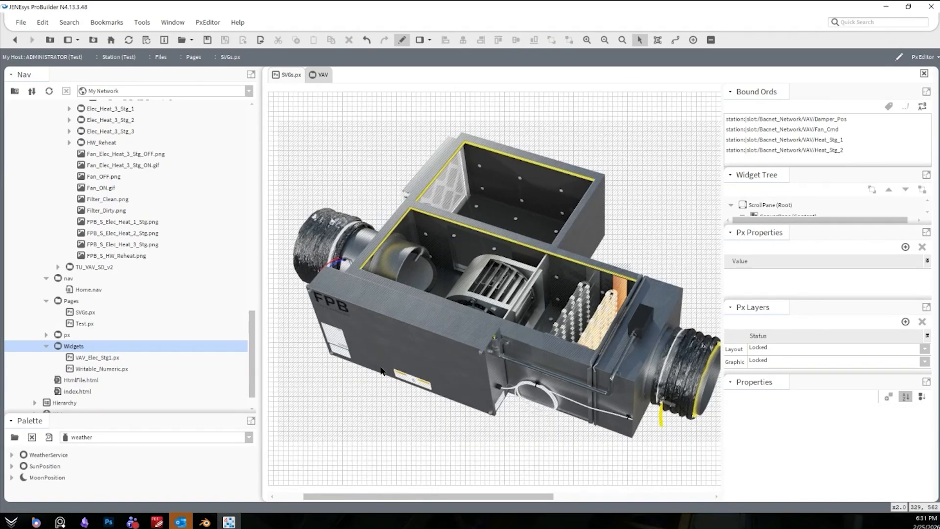
{"action": "left_click", "coordinate": [363, 270]}
Place an empty label about 290 by 40 in size above the fan-powered box graphic, at about 190, 20.
{"action": "right_click", "coordinate": [342, 121]}
{"action": "mouse_move", "coordinate": [362, 128]}
{"action": "left_click", "coordinate": [443, 129]}
{"action": "left_click_drag", "start_coordinate": [392, 126], "coordinate": [486, 132]}
{"action": "left_click_drag", "start_coordinate": [393, 139], "coordinate": [364, 119]}
{"action": "double_click", "coordinate": [426, 113]}
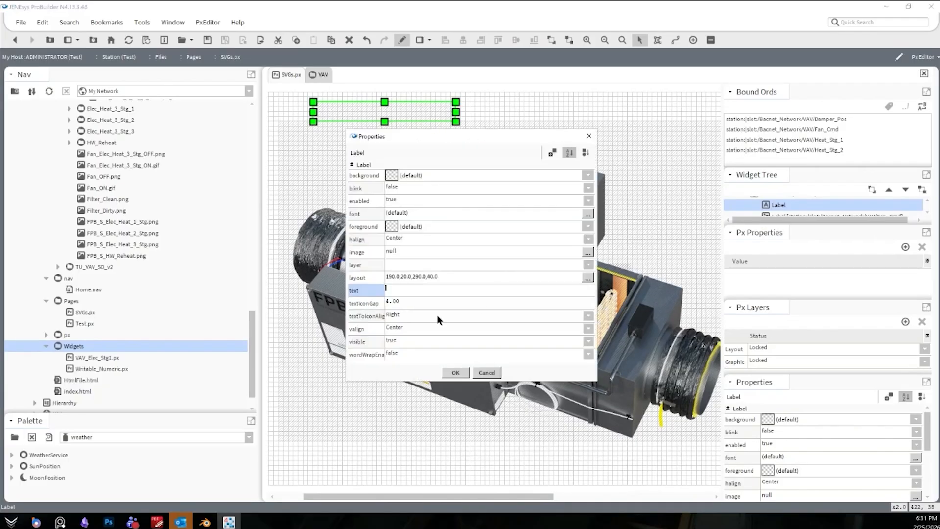
{"action": "left_click", "coordinate": [488, 373]}
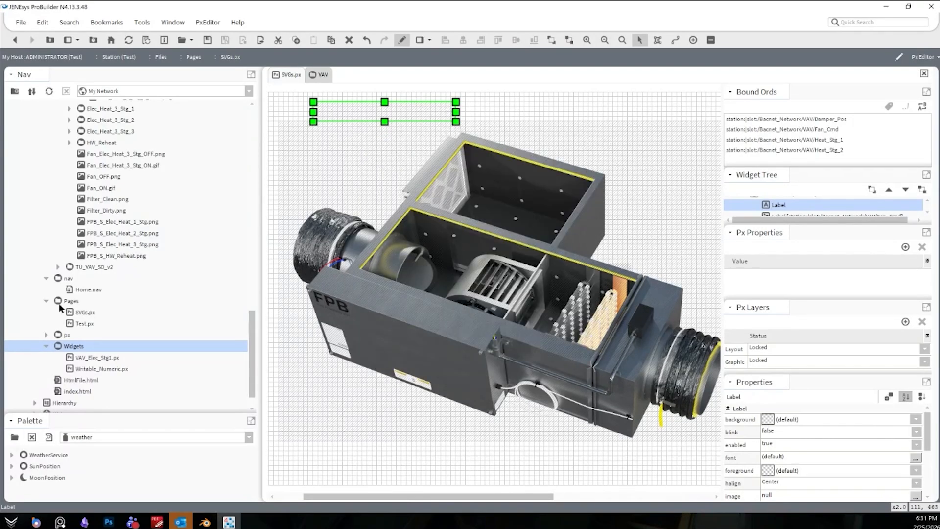
Create a new Px file named ReadOnly_Point.px in the Widgets folder.
{"action": "right_click", "coordinate": [79, 349]}
{"action": "mouse_move", "coordinate": [95, 367]}
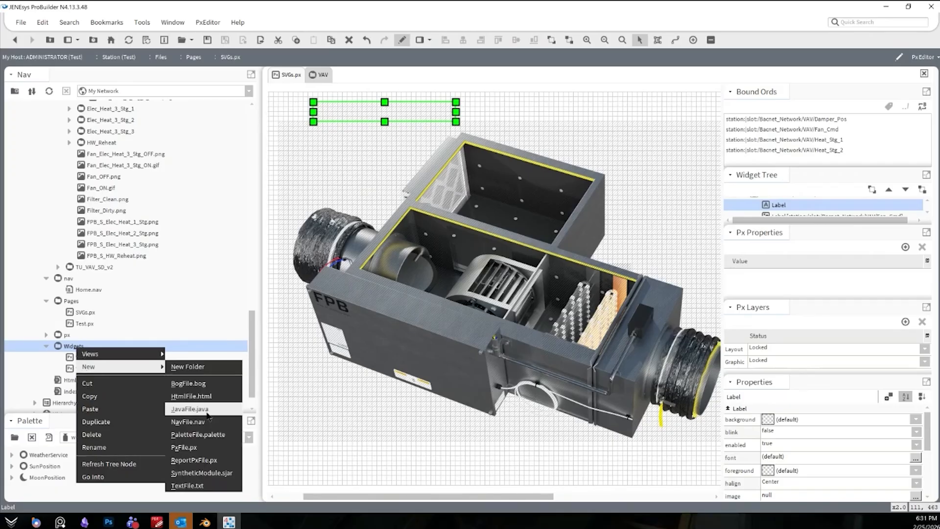
{"action": "left_click", "coordinate": [184, 448]}
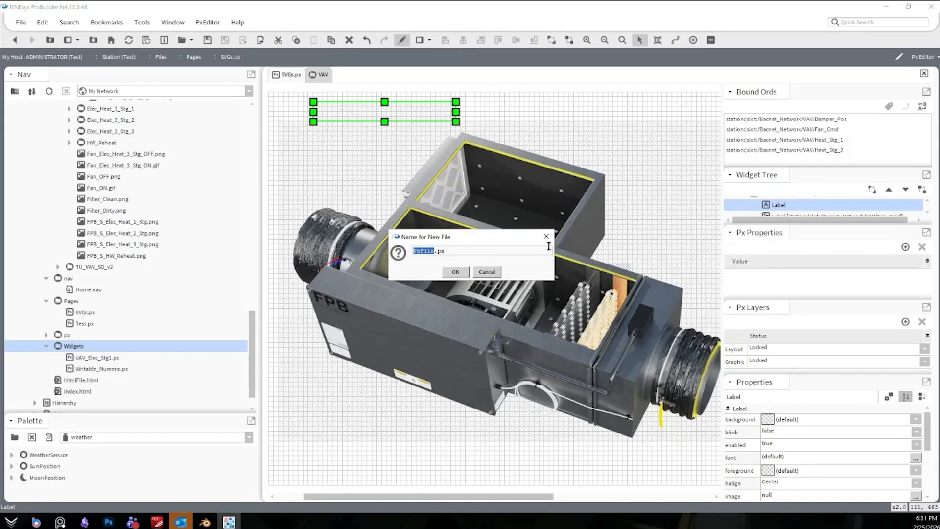
{"action": "type", "text": "ReadOnly_Point"}
{"action": "key", "text": "Return"}
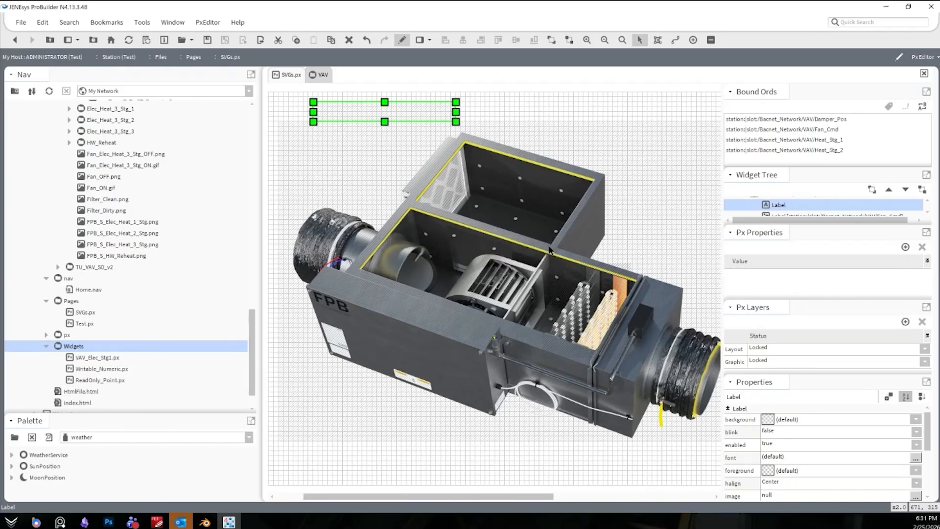
Open ReadOnly_Point.px in edit mode, check the SVGs.px page briefly, and return to the new file.
{"action": "double_click", "coordinate": [104, 380]}
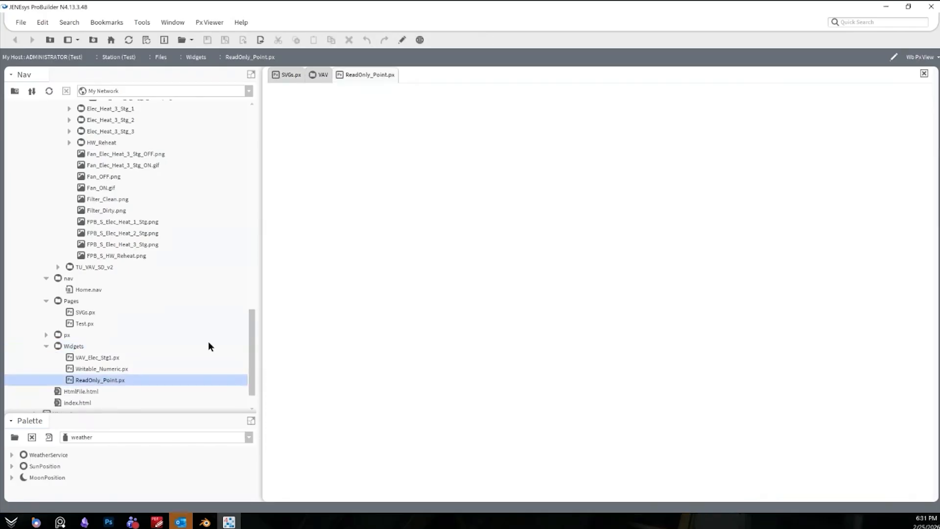
{"action": "left_click", "coordinate": [403, 39]}
{"action": "left_click", "coordinate": [314, 76]}
{"action": "left_click", "coordinate": [293, 75]}
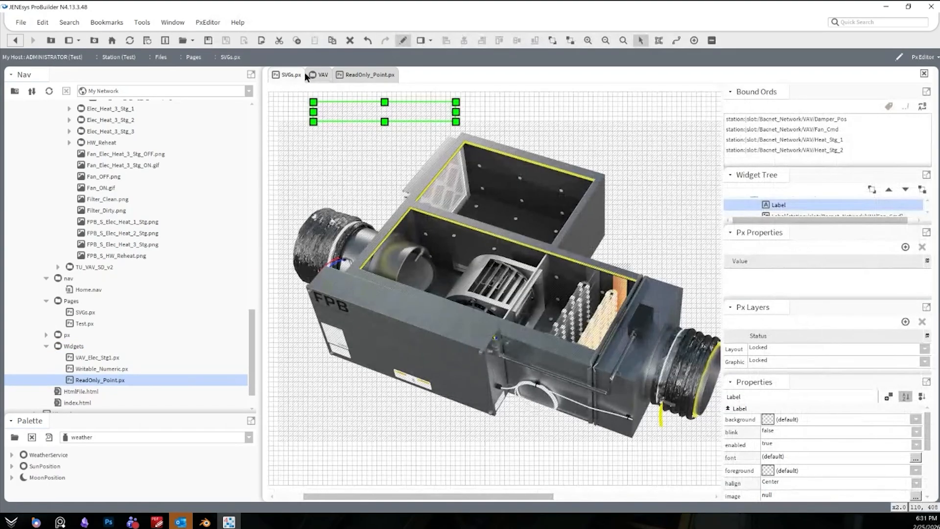
{"action": "left_click", "coordinate": [354, 71]}
Set the canvas pane's view size in ReadOnly_Point.px to 300 wide by 40 high.
{"action": "right_click", "coordinate": [373, 190]}
{"action": "left_click", "coordinate": [397, 285]}
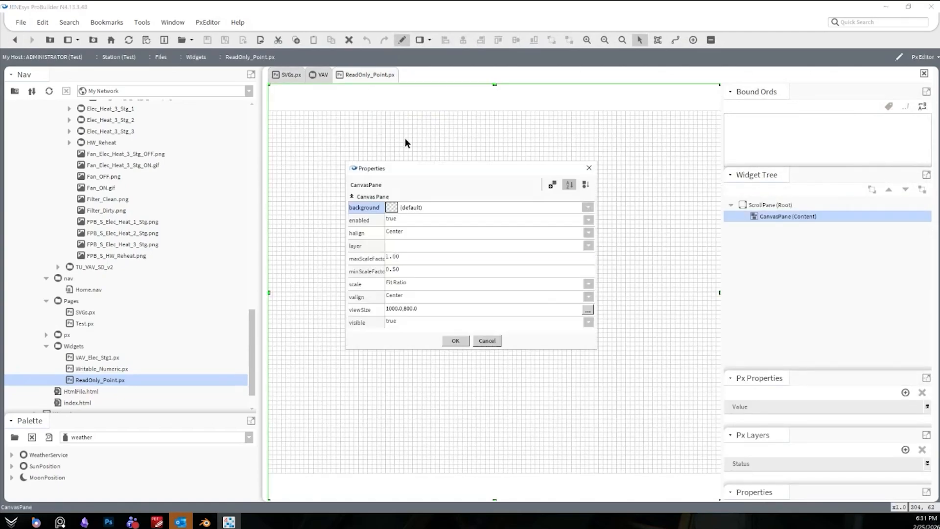
{"action": "left_click", "coordinate": [428, 305]}
{"action": "type", "text": "300"}
{"action": "key", "text": "Tab"}
{"action": "type", "text": "40"}
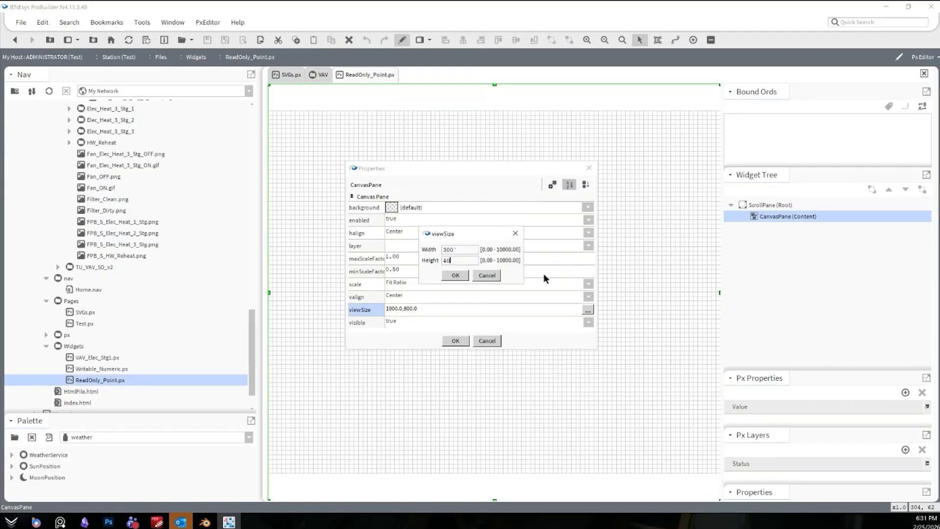
{"action": "key", "text": "Return"}
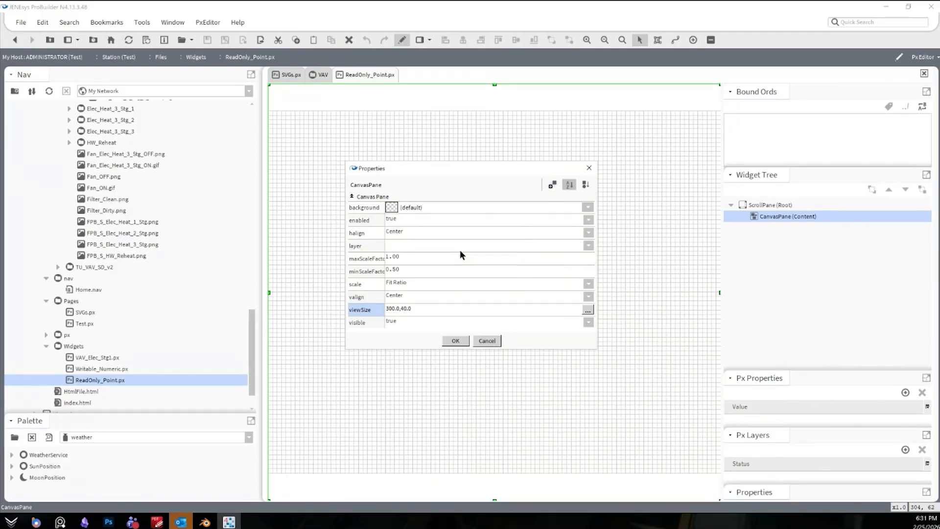
{"action": "key", "text": "Return"}
{"action": "right_click", "coordinate": [481, 290]}
{"action": "mouse_move", "coordinate": [561, 295]}
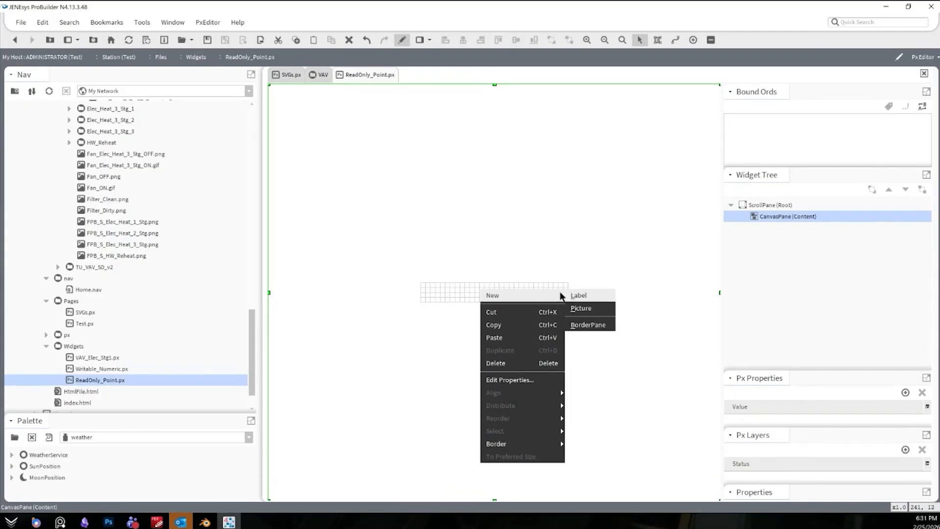
{"action": "left_click", "coordinate": [587, 296]}
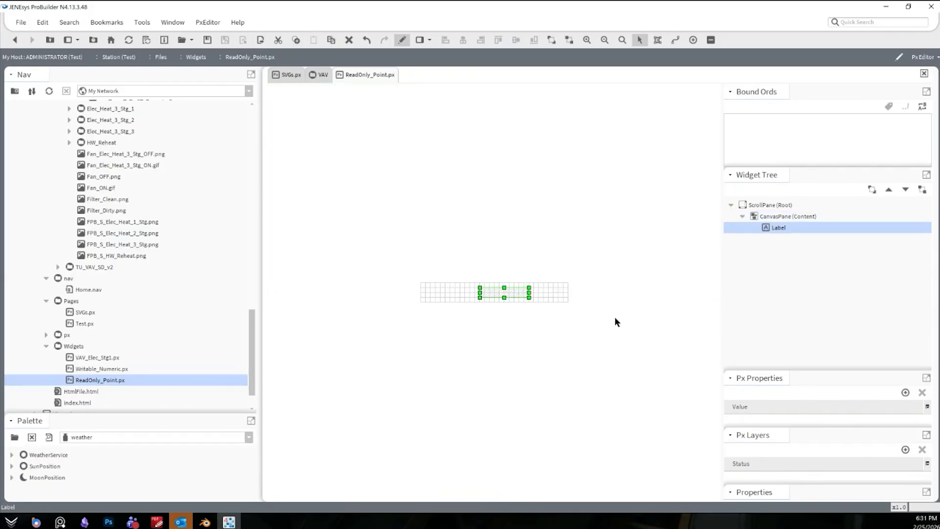
{"action": "left_click_drag", "start_coordinate": [502, 296], "coordinate": [568, 302]}
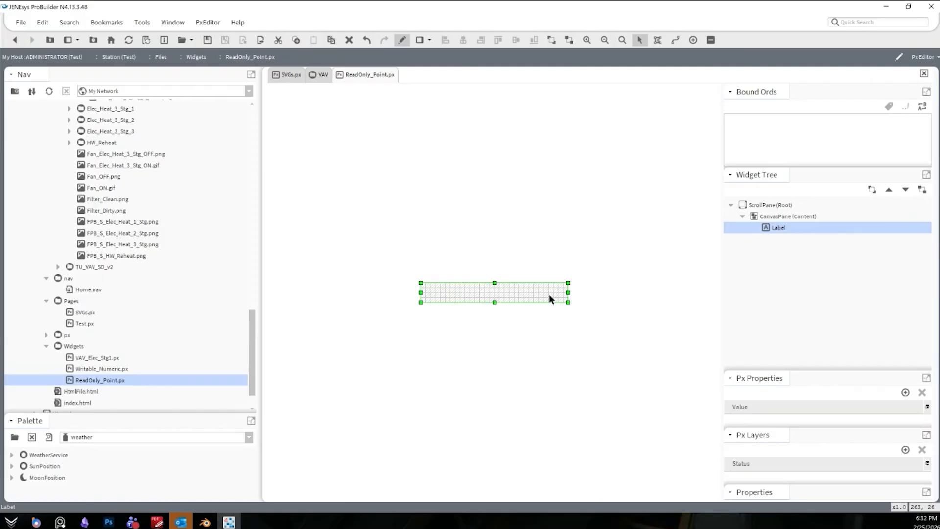
{"action": "key", "text": "Delete"}
Cut the CanvasPane out of the ScrollPane, delete the ScrollPane, and paste the CanvasPane in as the root widget.
{"action": "left_click", "coordinate": [760, 216]}
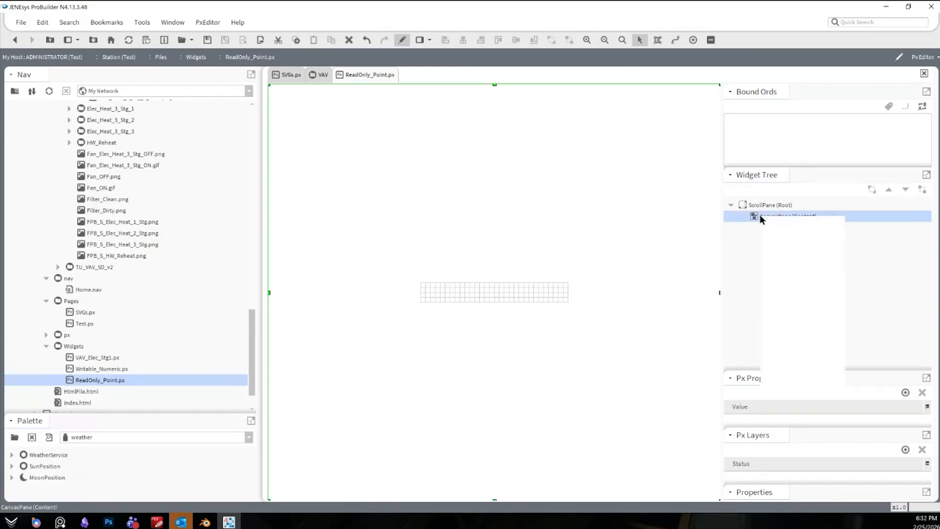
{"action": "right_click", "coordinate": [761, 216]}
{"action": "left_click", "coordinate": [780, 245]}
{"action": "left_click", "coordinate": [768, 205]}
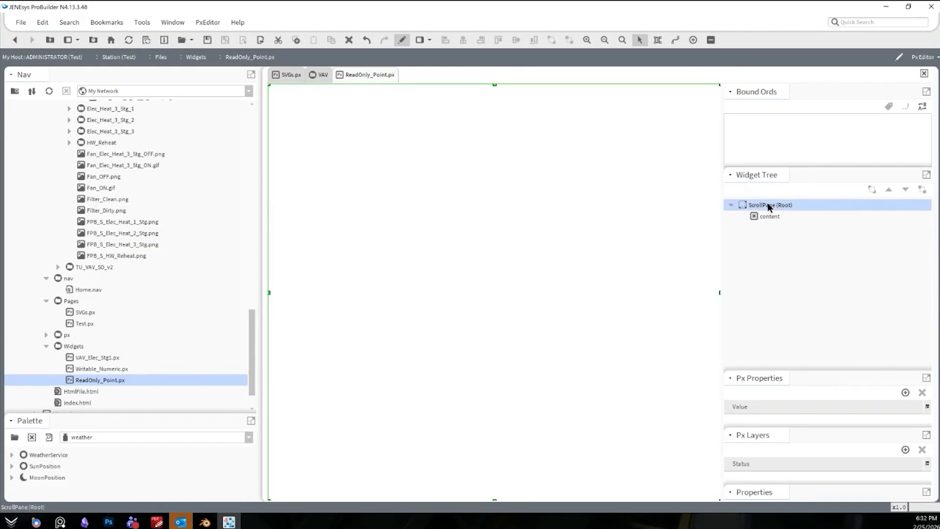
{"action": "right_click", "coordinate": [768, 205]}
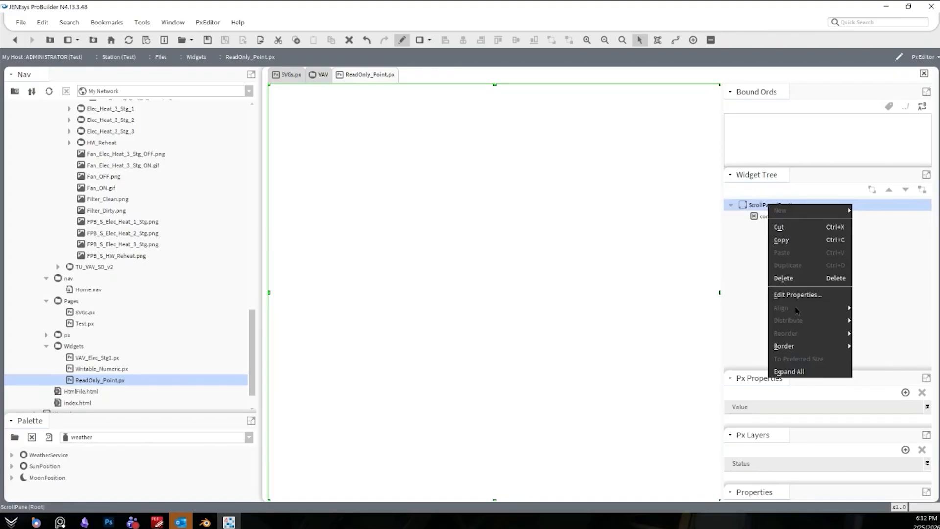
{"action": "left_click", "coordinate": [786, 283]}
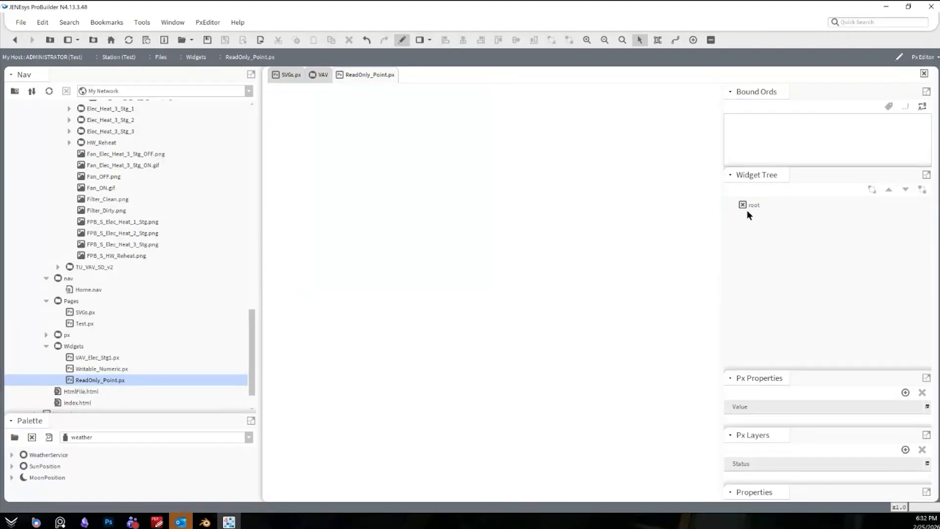
{"action": "left_click", "coordinate": [748, 207]}
{"action": "right_click", "coordinate": [747, 208]}
{"action": "left_click", "coordinate": [762, 256]}
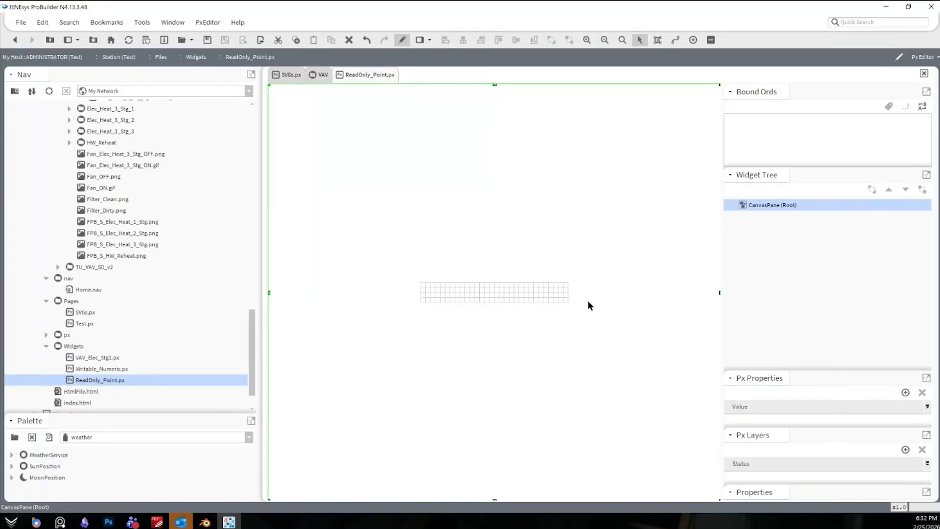
Set the root canvas pane's background color to #606060 and its maximum scale factor to 2.
{"action": "double_click", "coordinate": [510, 237]}
{"action": "left_click", "coordinate": [395, 208]}
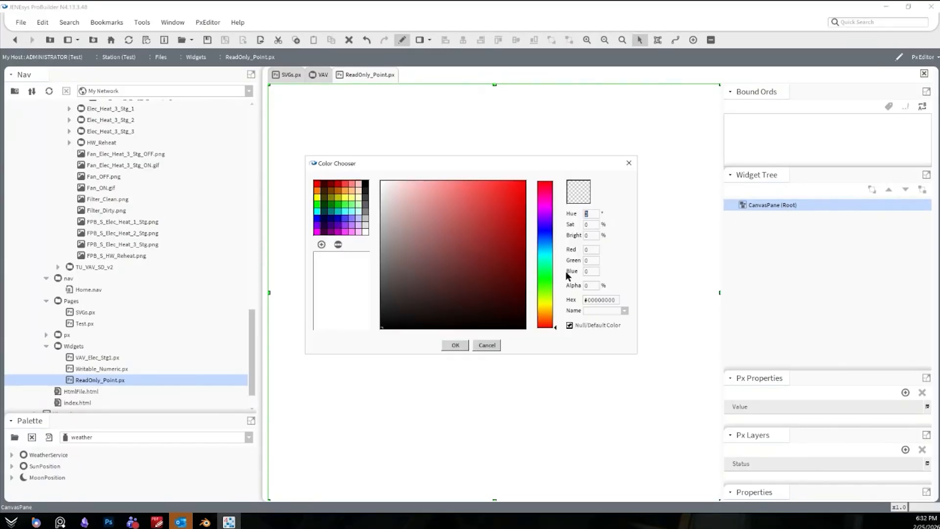
{"action": "mouse_move", "coordinate": [515, 231]}
{"action": "left_mouse_down"}
{"action": "mouse_move", "coordinate": [337, 254]}
{"action": "mouse_move", "coordinate": [337, 264]}
{"action": "mouse_move", "coordinate": [338, 235]}
{"action": "left_mouse_up"}
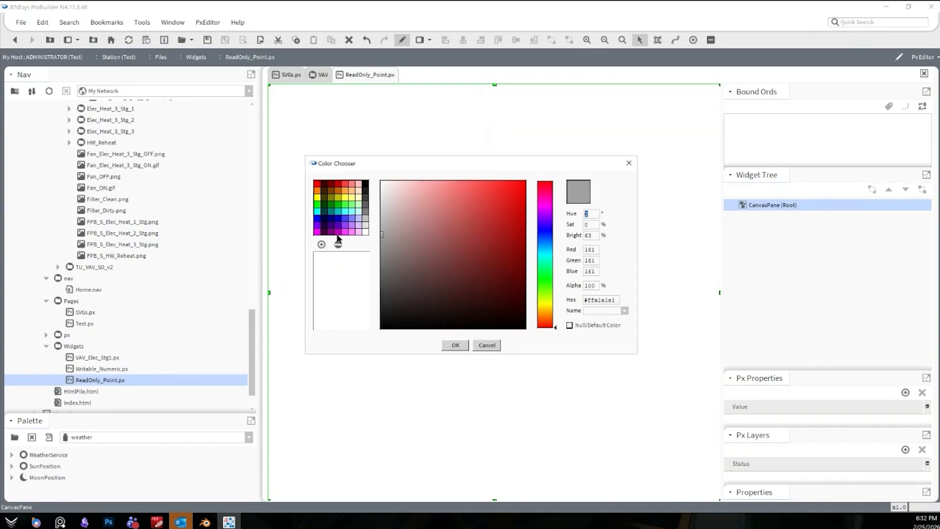
{"action": "left_click", "coordinate": [366, 210]}
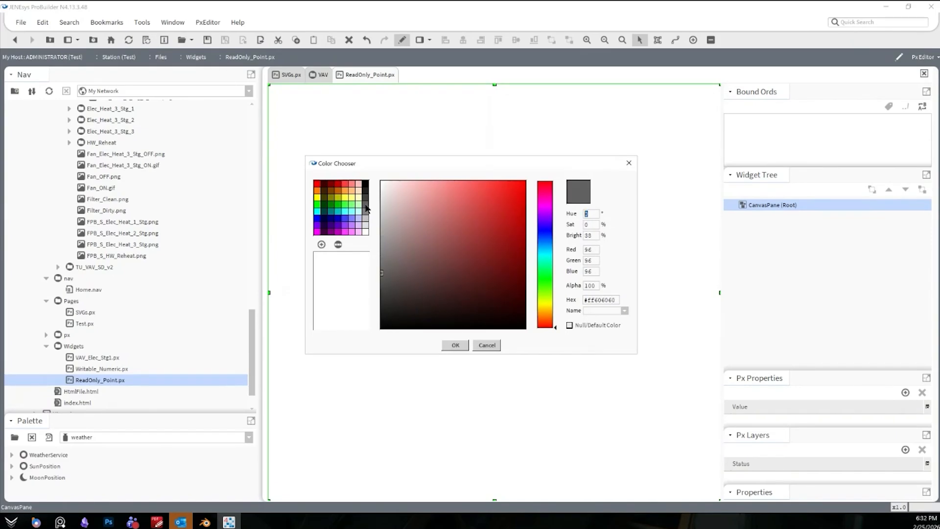
{"action": "left_click", "coordinate": [454, 345]}
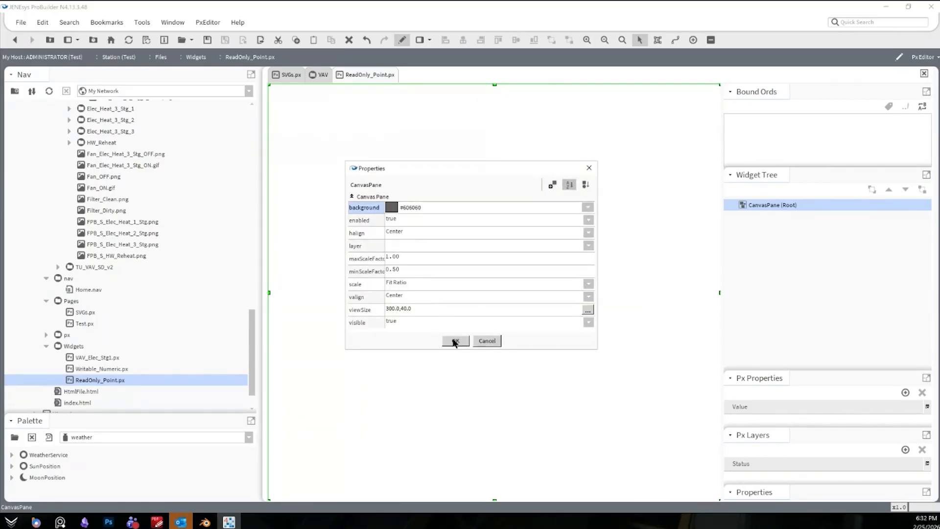
{"action": "left_click", "coordinate": [409, 257]}
{"action": "type", "text": "2"}
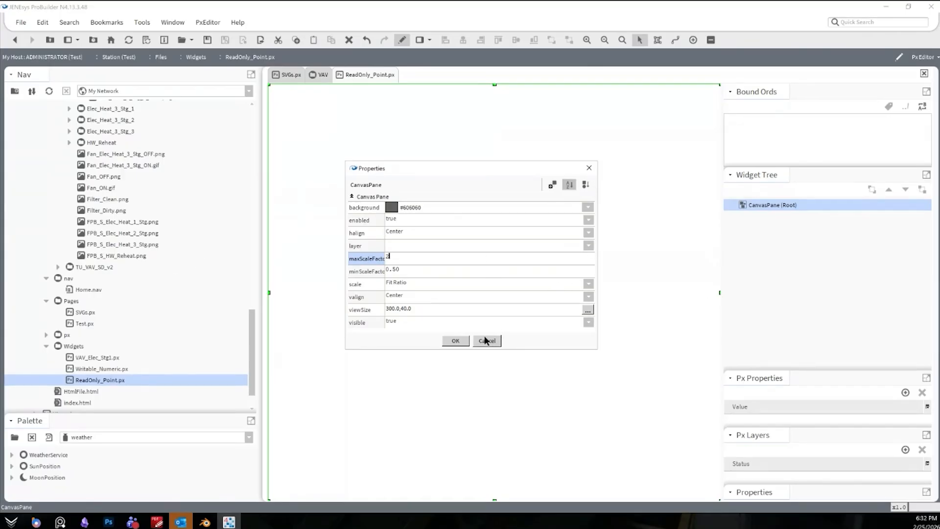
{"action": "left_click", "coordinate": [455, 341]}
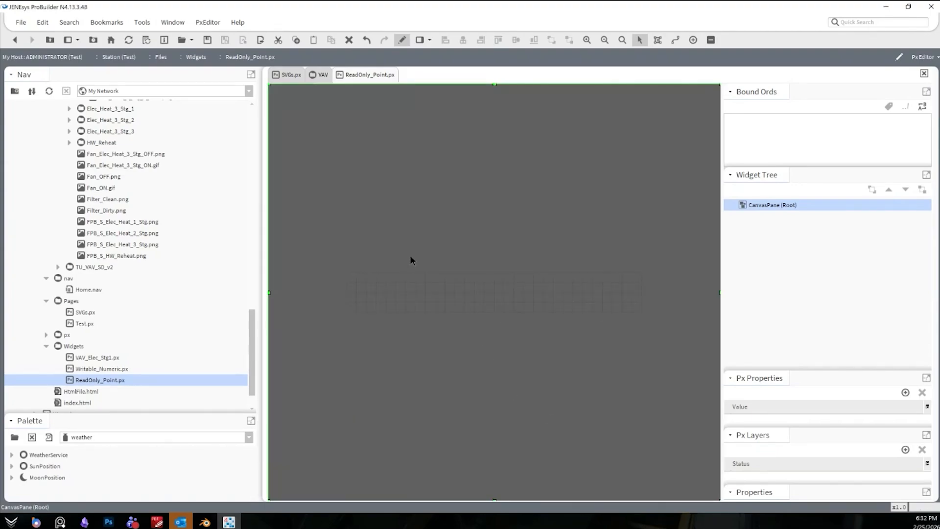
Add a 190 by 40 label at the canvas's left end and a duplicate sized 110 by 40 filling the remaining width.
{"action": "right_click", "coordinate": [366, 233]}
{"action": "mouse_move", "coordinate": [390, 237]}
{"action": "left_click", "coordinate": [484, 237]}
{"action": "left_click_drag", "start_coordinate": [417, 253], "coordinate": [397, 312]}
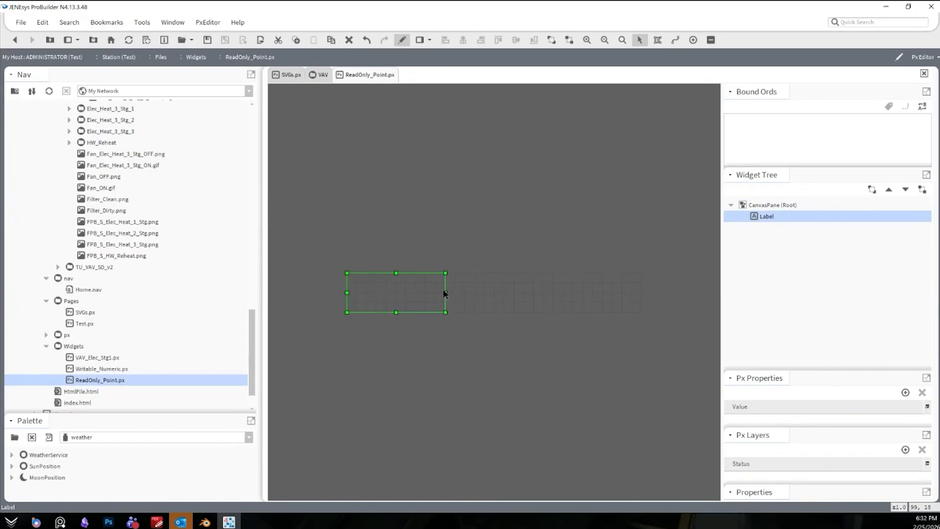
{"action": "left_click_drag", "start_coordinate": [446, 293], "coordinate": [613, 298]}
{"action": "key", "text": "ctrl+d"}
{"action": "left_click_drag", "start_coordinate": [456, 292], "coordinate": [533, 339]}
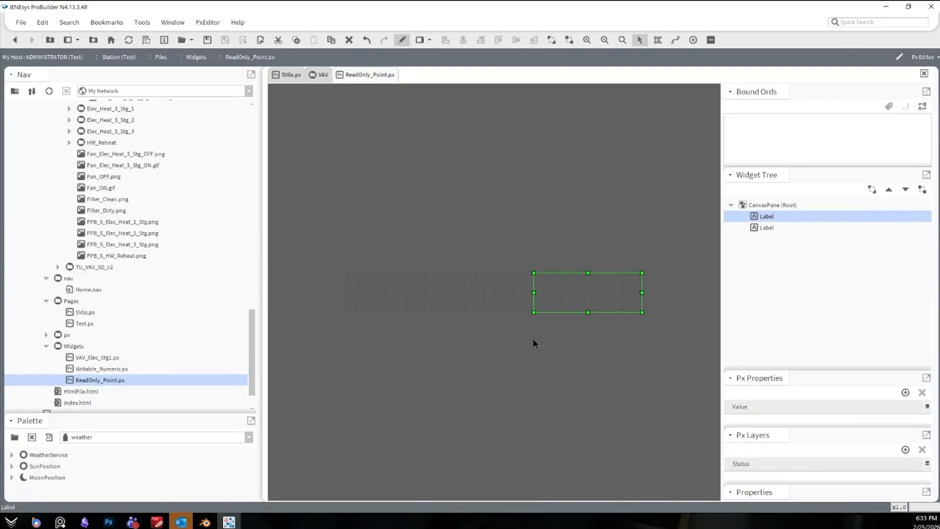
Give the 110-wide label a #e0e0e0 background and a #202020 foreground.
{"action": "double_click", "coordinate": [611, 297]}
{"action": "left_click", "coordinate": [392, 227]}
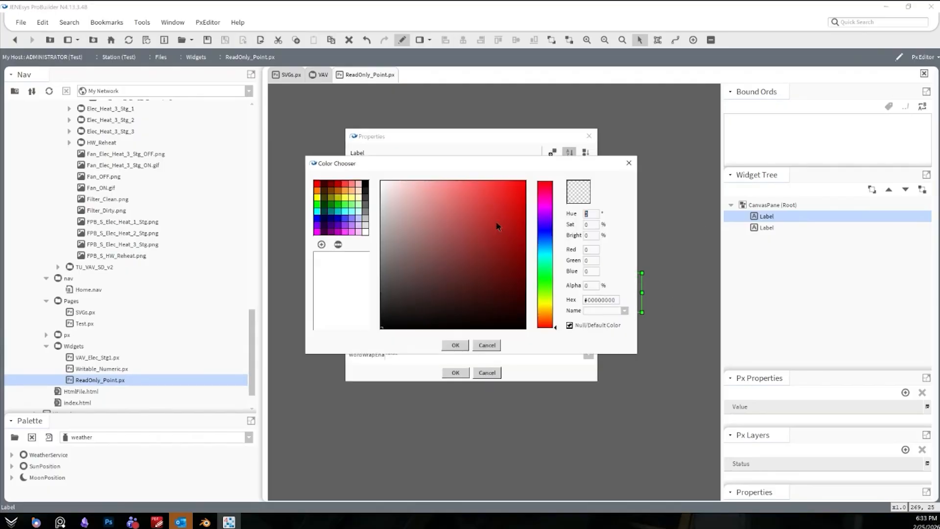
{"action": "key", "text": "Escape"}
{"action": "left_click", "coordinate": [392, 175]}
{"action": "left_click", "coordinate": [366, 225]}
{"action": "left_click", "coordinate": [463, 346]}
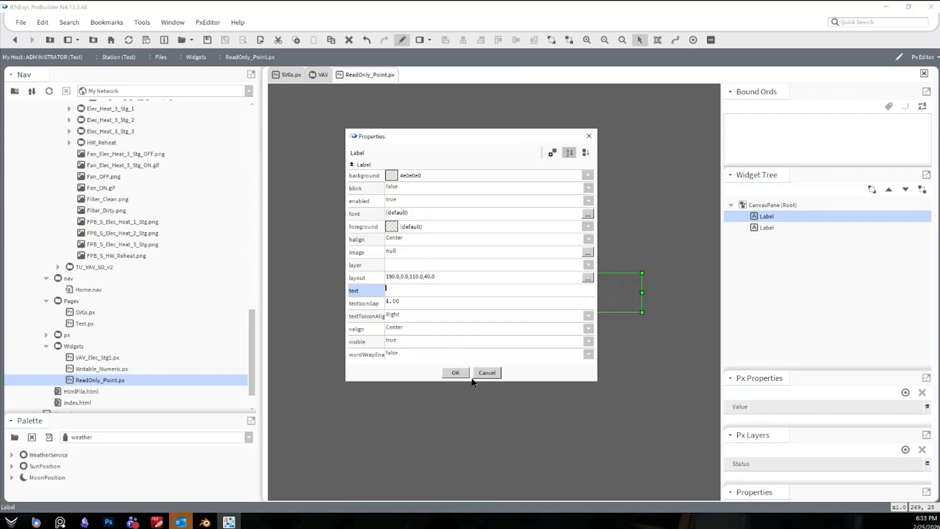
{"action": "left_click", "coordinate": [392, 226]}
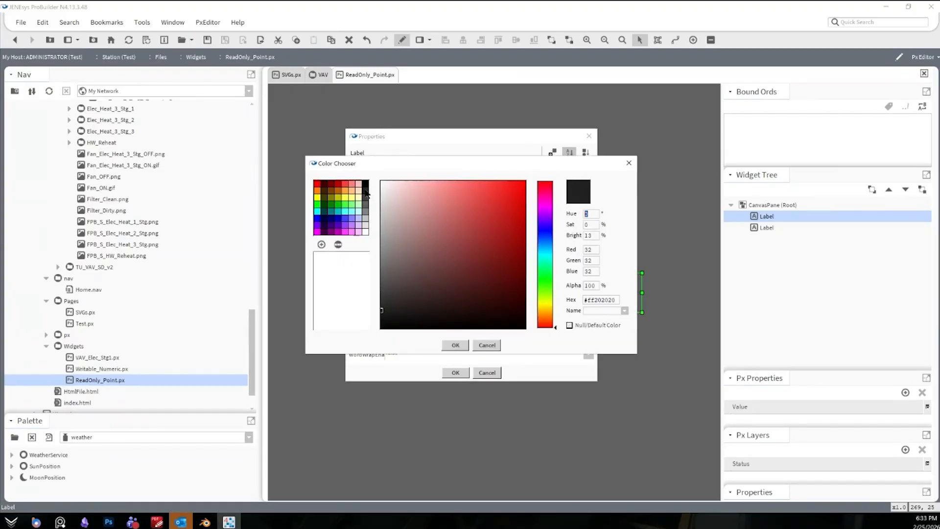
{"action": "left_click", "coordinate": [456, 345]}
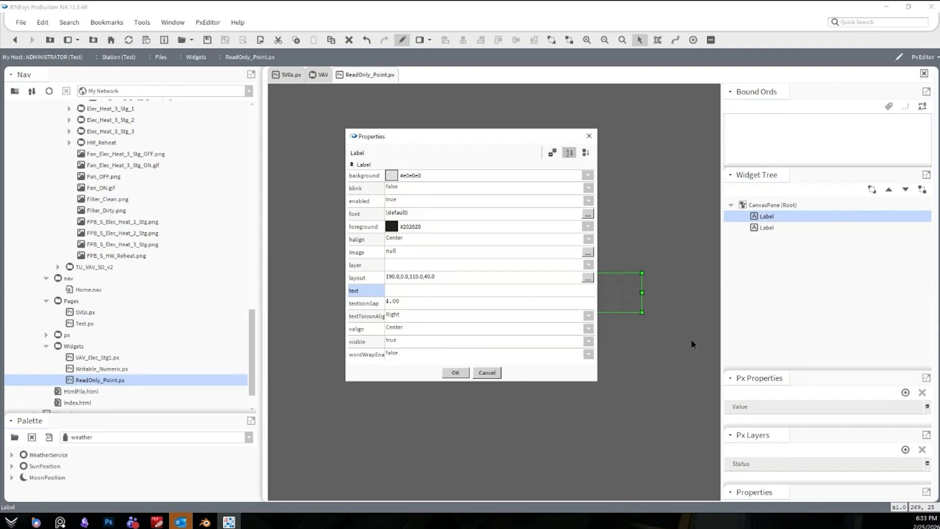
{"action": "left_click", "coordinate": [458, 376]}
{"action": "double_click", "coordinate": [462, 293]}
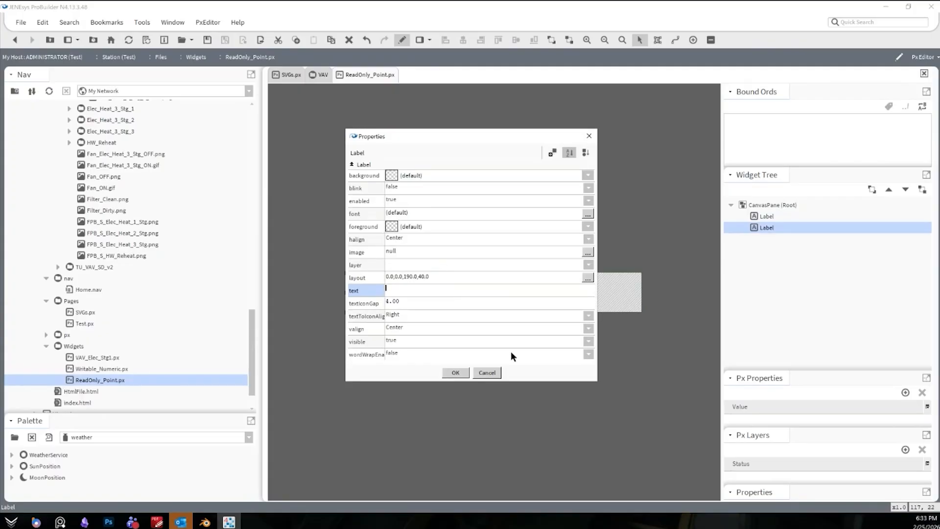
{"action": "left_click", "coordinate": [495, 374]}
{"action": "double_click", "coordinate": [401, 289]}
{"action": "key", "text": "Escape"}
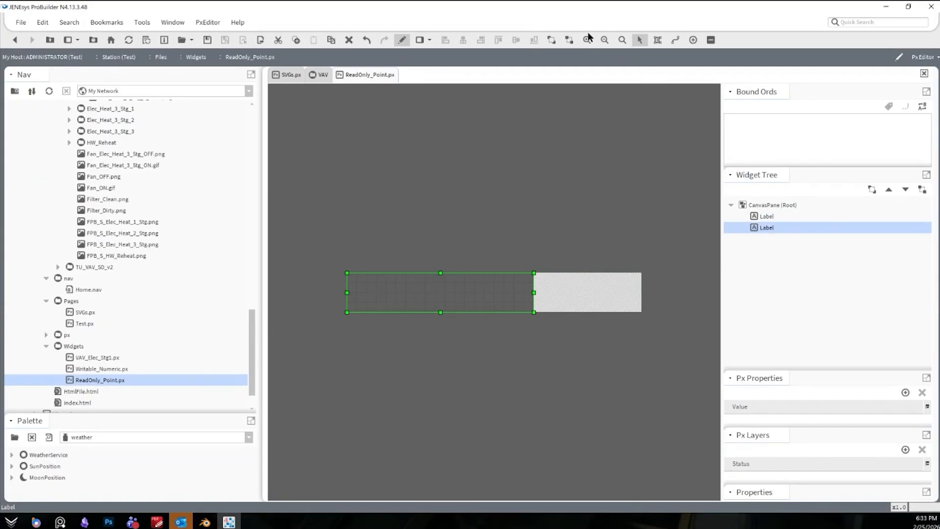
Add a value binding to the 190-wide label and set its ord to the variable $(ord).
{"action": "double_click", "coordinate": [471, 292]}
{"action": "left_click", "coordinate": [552, 152]}
{"action": "left_click", "coordinate": [470, 177]}
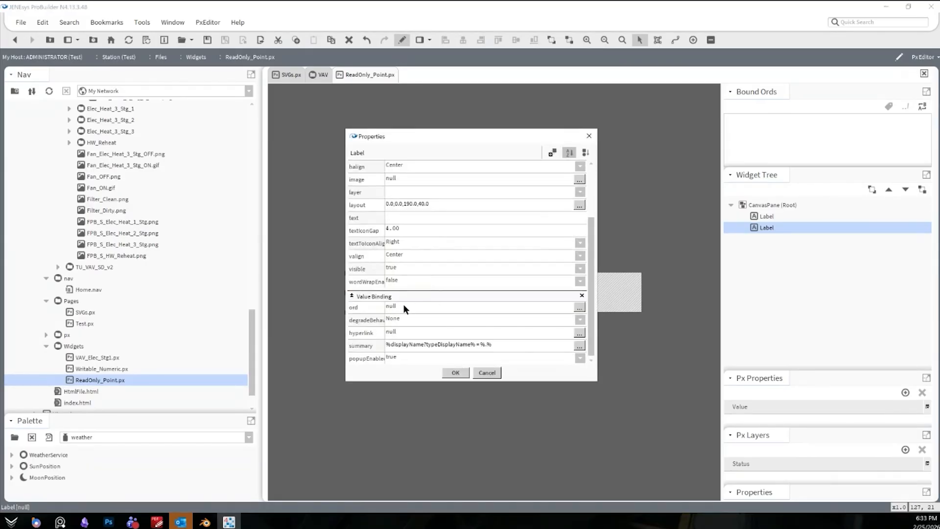
{"action": "double_click", "coordinate": [404, 306]}
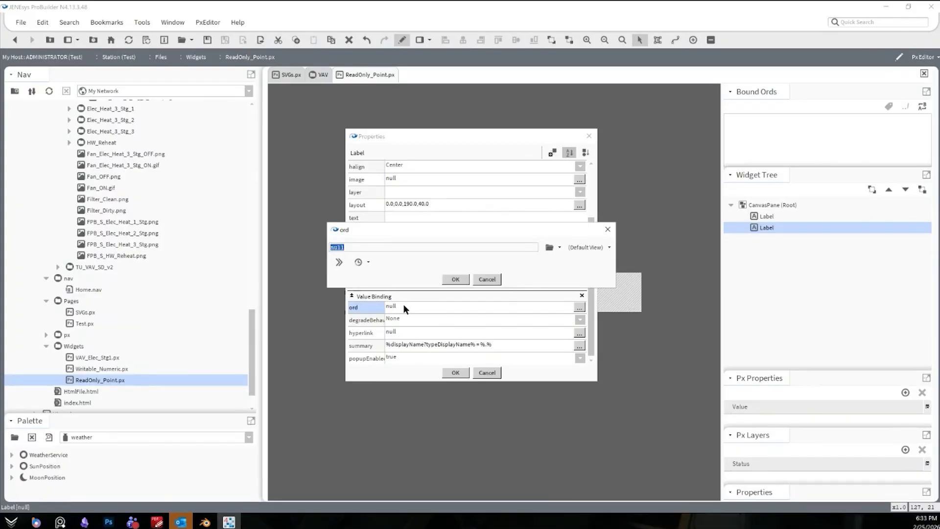
{"action": "type", "text": "$()"}
{"action": "type", "text": "ord"}
{"action": "left_click_drag", "start_coordinate": [362, 247], "coordinate": [268, 239]}
{"action": "left_click", "coordinate": [455, 280]}
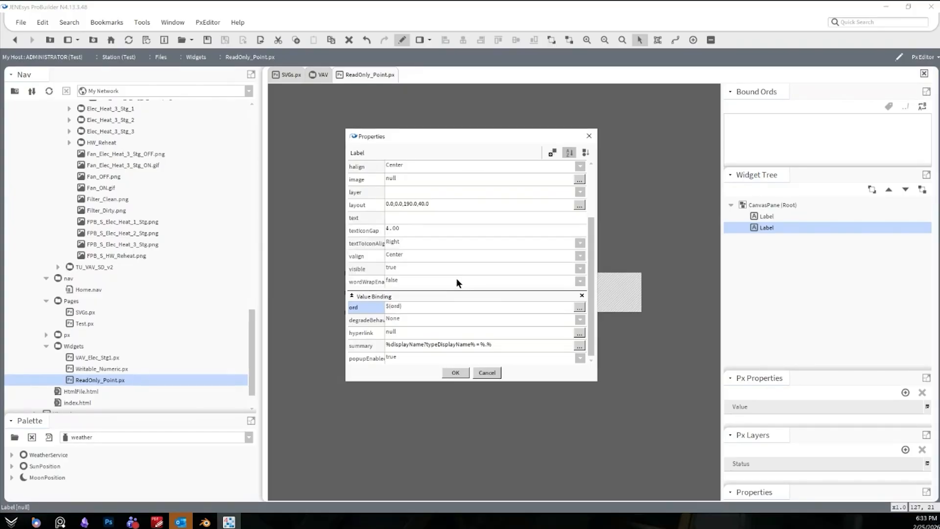
Animate the 190-wide label's text from the binding with the format %displayName% and apply the properties.
{"action": "right_click", "coordinate": [432, 218]}
{"action": "left_click", "coordinate": [445, 243]}
{"action": "left_click_drag", "start_coordinate": [424, 232], "coordinate": [428, 232]}
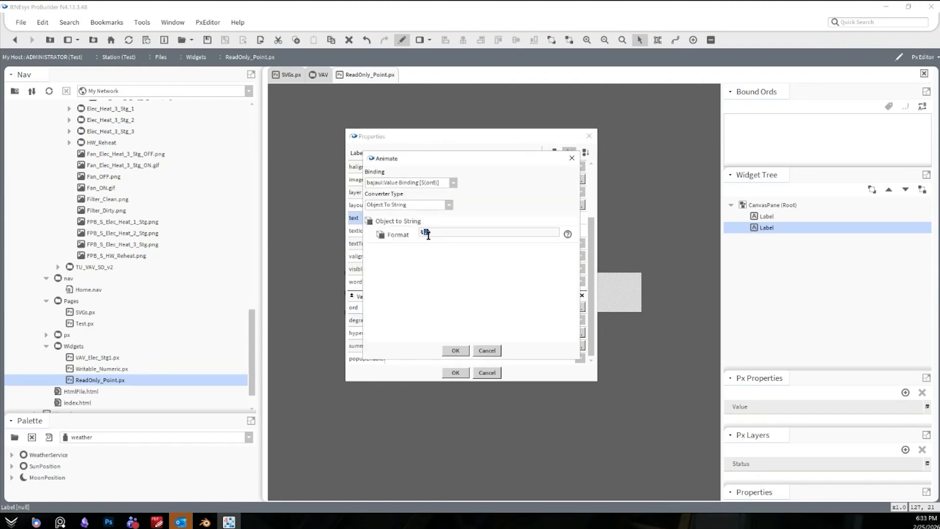
{"action": "type", "text": "displayName%"}
{"action": "left_click", "coordinate": [463, 349]}
{"action": "left_click", "coordinate": [457, 372]}
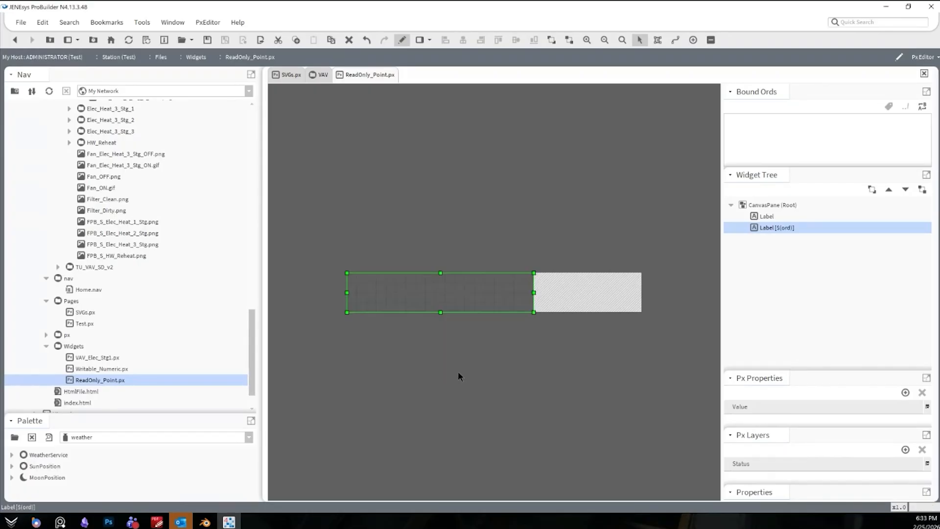
Add a value binding to the 110-wide label and set its ord to the variable $(ord).
{"action": "left_click", "coordinate": [554, 284]}
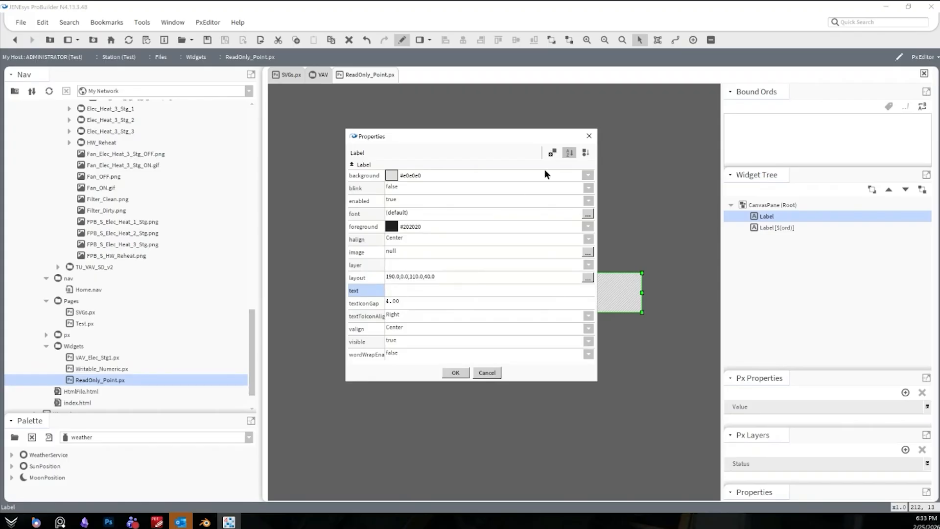
{"action": "left_click", "coordinate": [553, 153]}
{"action": "key", "text": "Return"}
{"action": "scroll", "coordinate": [439, 254], "scroll_direction": "down", "scroll_amount": 1}
{"action": "scroll", "coordinate": [405, 306], "scroll_direction": "down", "scroll_amount": 3}
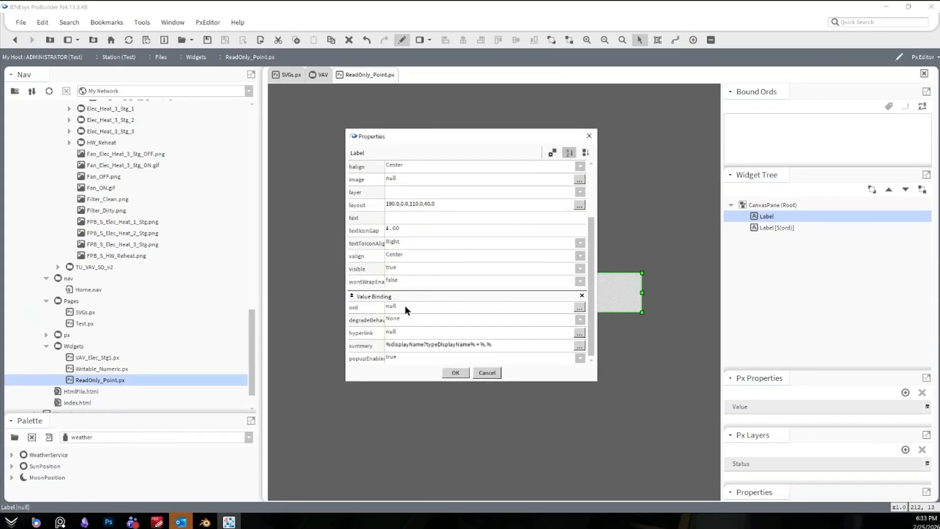
{"action": "double_click", "coordinate": [404, 306]}
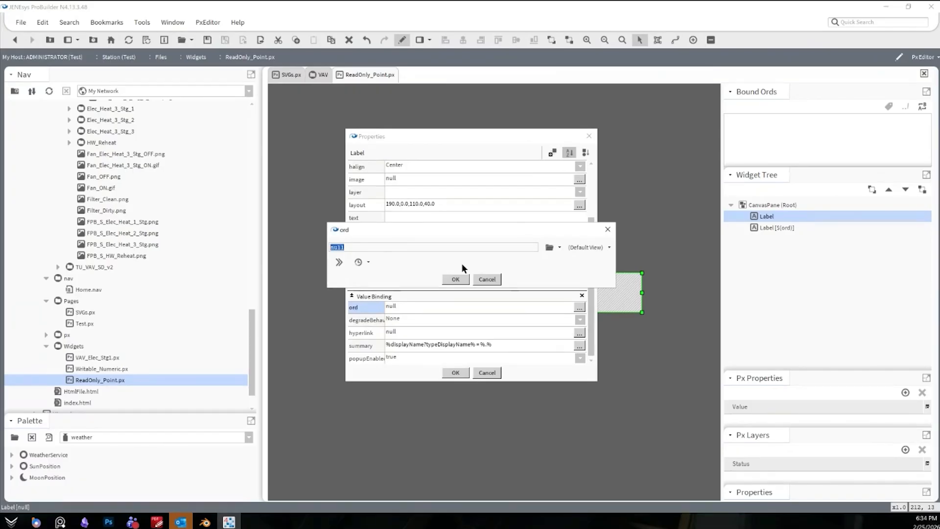
{"action": "type", "text": "$()"}
{"action": "type", "text": "ord"}
{"action": "left_click", "coordinate": [465, 280]}
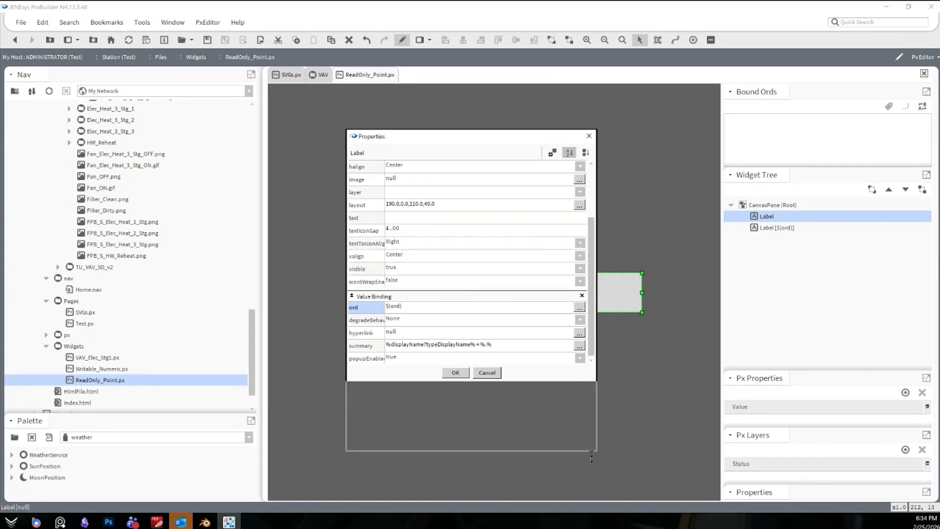
Animate the 110-wide label's text from the binding with the format %out.value% and apply the properties.
{"action": "left_click_drag", "start_coordinate": [579, 382], "coordinate": [579, 460]}
{"action": "right_click", "coordinate": [411, 289]}
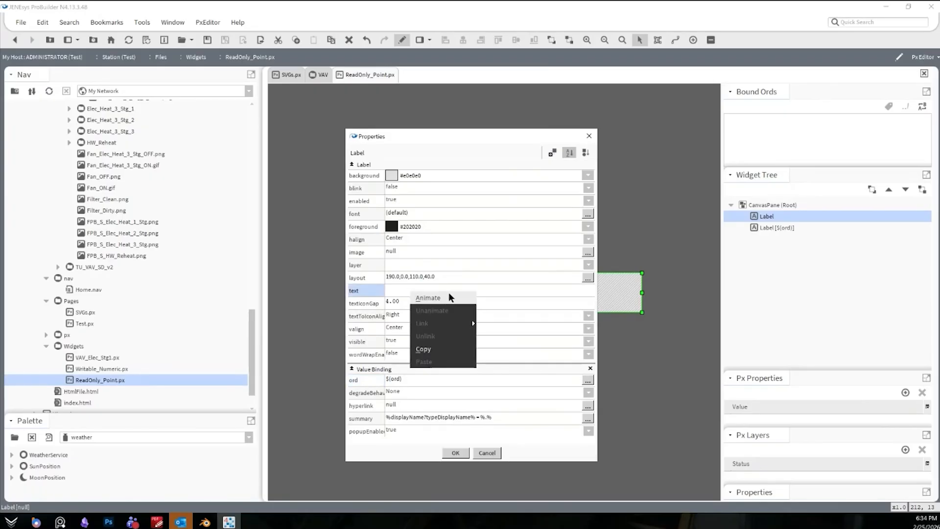
{"action": "left_click", "coordinate": [453, 298]}
{"action": "left_click_drag", "start_coordinate": [424, 232], "coordinate": [428, 233]}
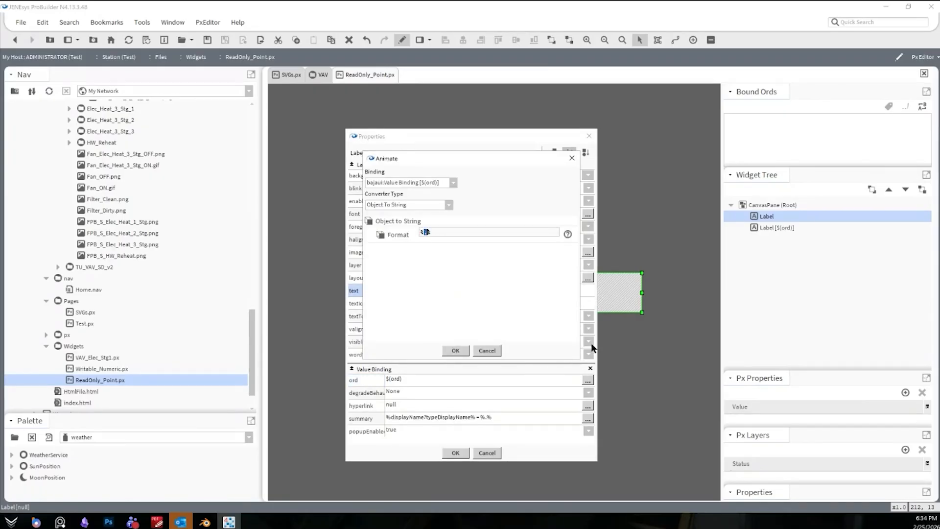
{"action": "type", "text": "ouit"}
{"action": "key", "text": "BackSpace"}
{"action": "key", "text": "BackSpace"}
{"action": "key", "text": "BackSpace"}
{"action": "type", "text": "ut.value"}
{"action": "key", "text": "Return"}
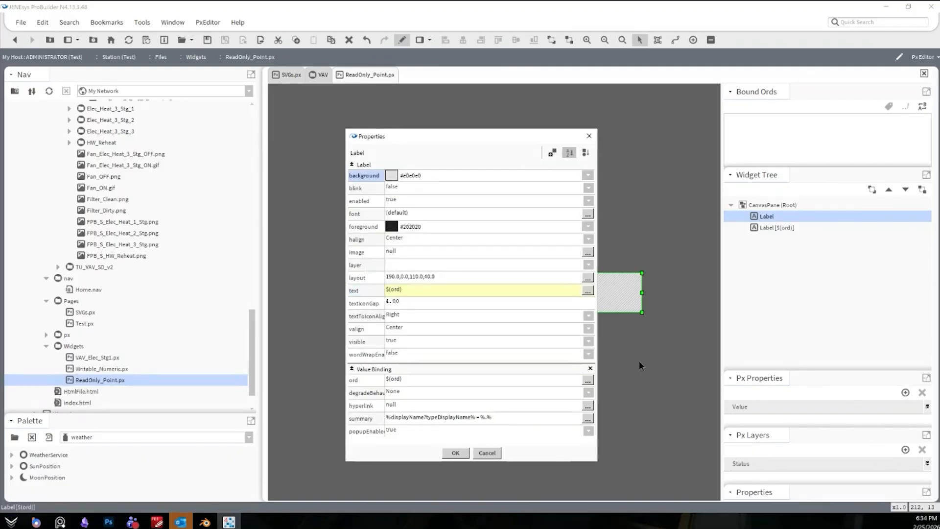
{"action": "left_click", "coordinate": [456, 453]}
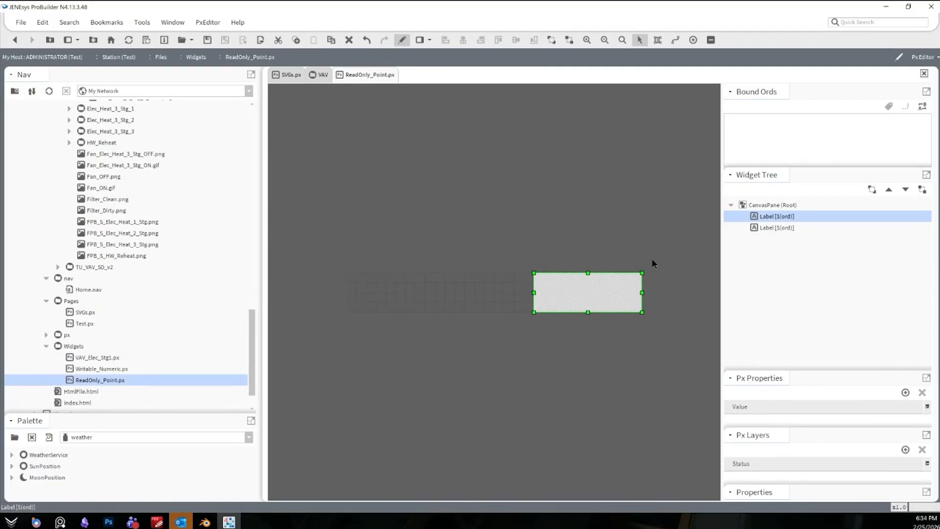
Set popupEnabled to false in the value bindings of both the 110-wide and the 190-wide label.
{"action": "double_click", "coordinate": [596, 304]}
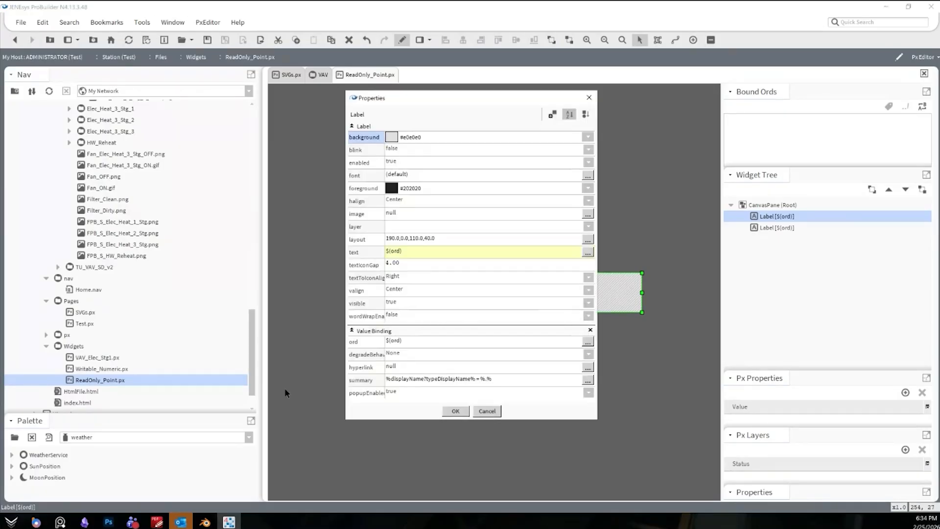
{"action": "left_click", "coordinate": [397, 393]}
{"action": "left_click", "coordinate": [424, 414]}
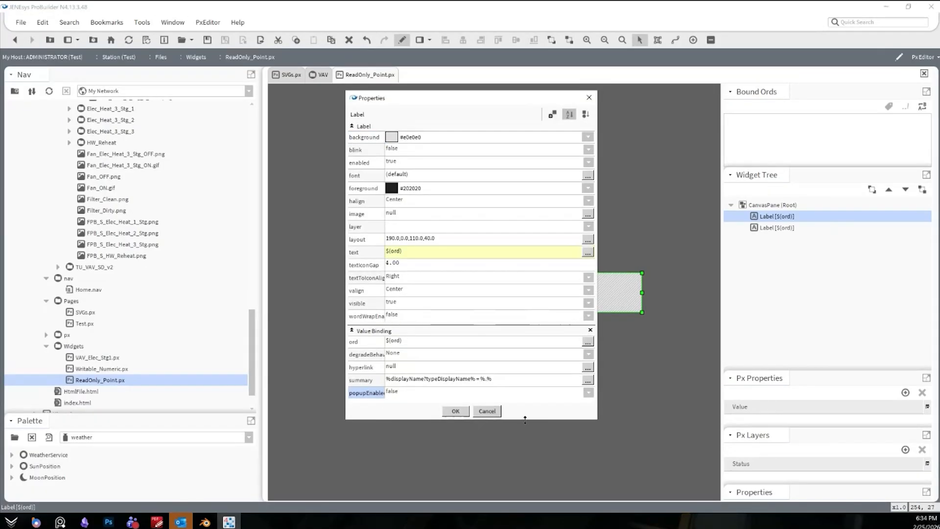
{"action": "left_click", "coordinate": [455, 411]}
{"action": "double_click", "coordinate": [437, 302]}
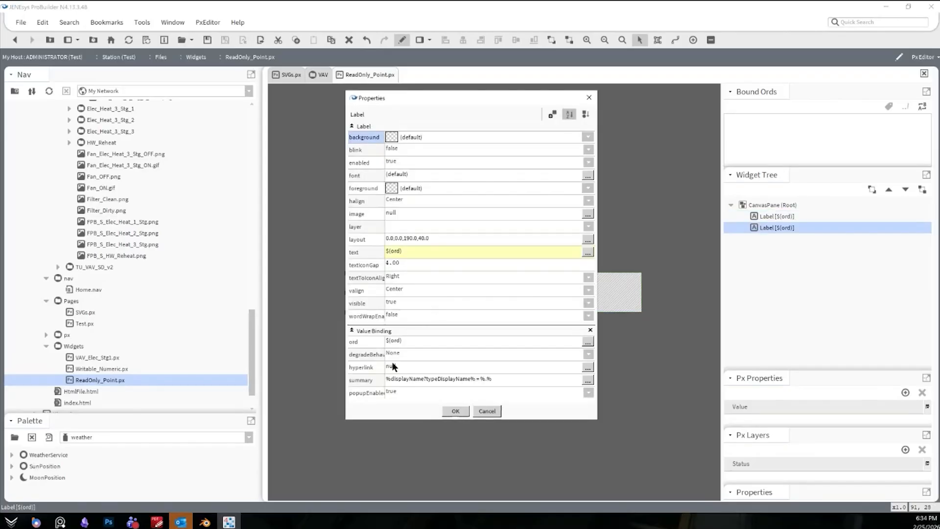
{"action": "left_click", "coordinate": [399, 392]}
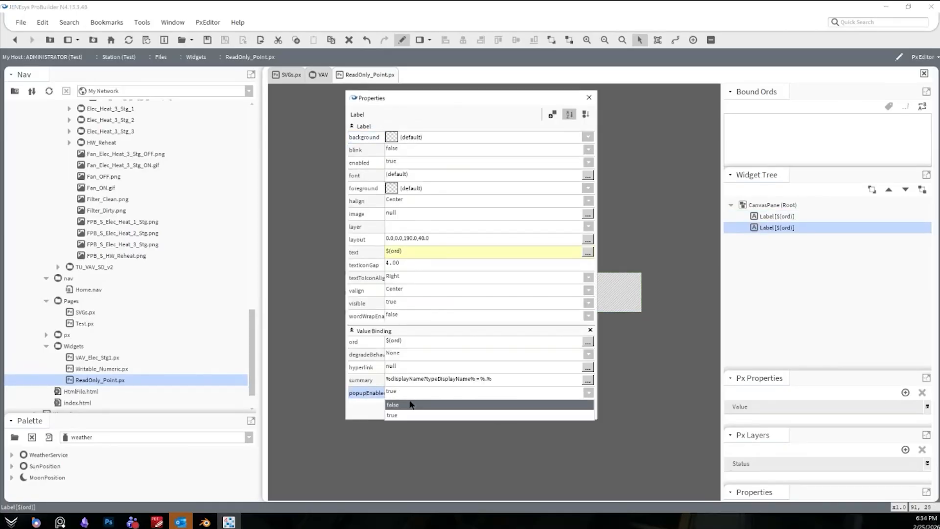
{"action": "left_click", "coordinate": [410, 405]}
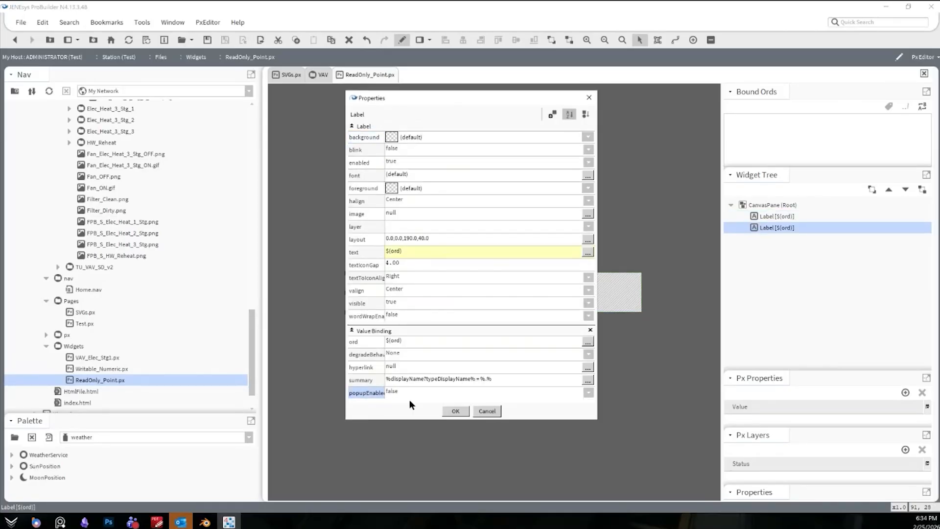
{"action": "left_click", "coordinate": [455, 411]}
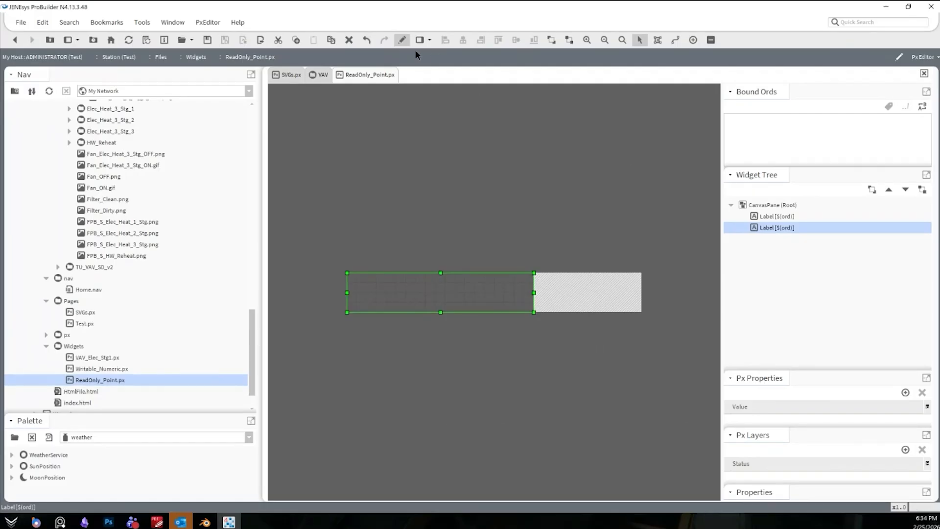
Leave edit mode in ReadOnly_Point.px and delete the selected empty label above the fan box on SVGs.px.
{"action": "left_click", "coordinate": [402, 40]}
{"action": "left_click", "coordinate": [317, 74]}
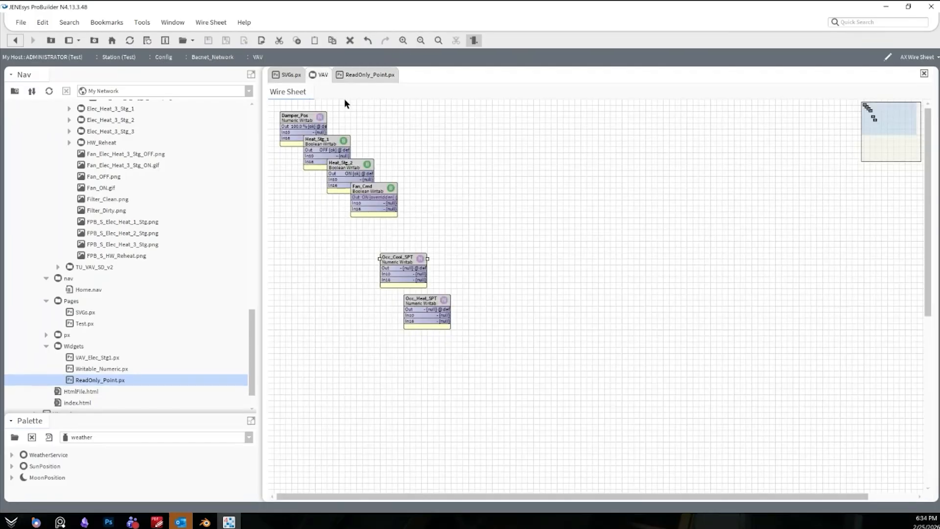
{"action": "left_click", "coordinate": [302, 75]}
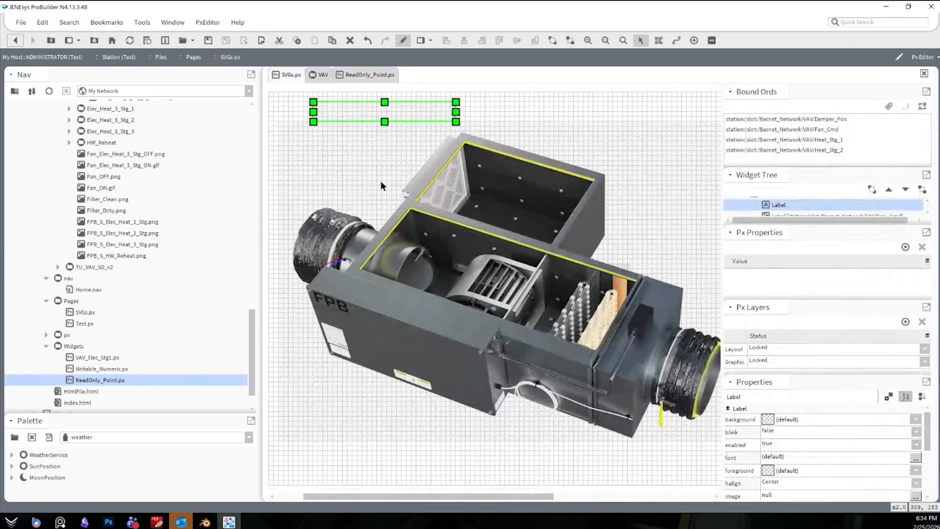
{"action": "key", "text": "Delete"}
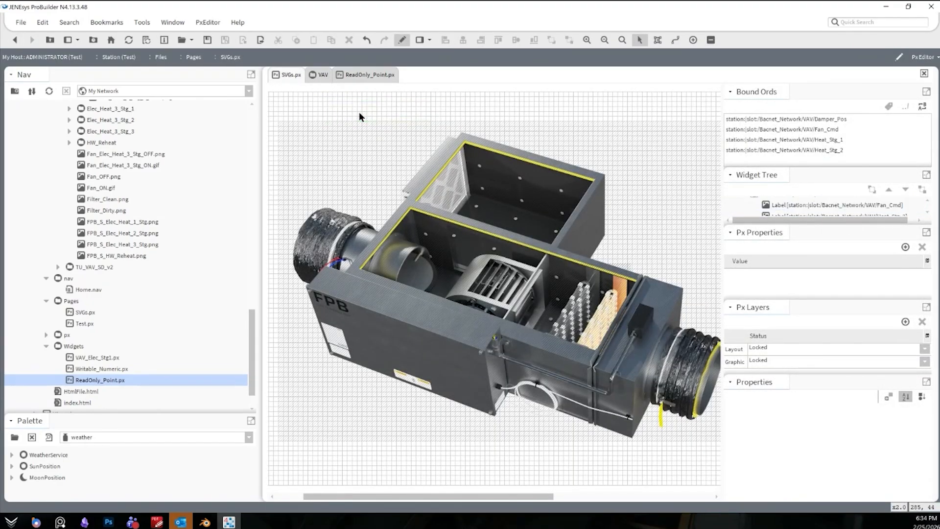
Place the Damper_Pos point above the fan box as a Px include of Widgets/ReadOnly_Point.px, binding its ord variable.
{"action": "scroll", "coordinate": [54, 287], "scroll_direction": "up", "scroll_amount": 14}
{"action": "scroll", "coordinate": [104, 241], "scroll_direction": "up", "scroll_amount": 1}
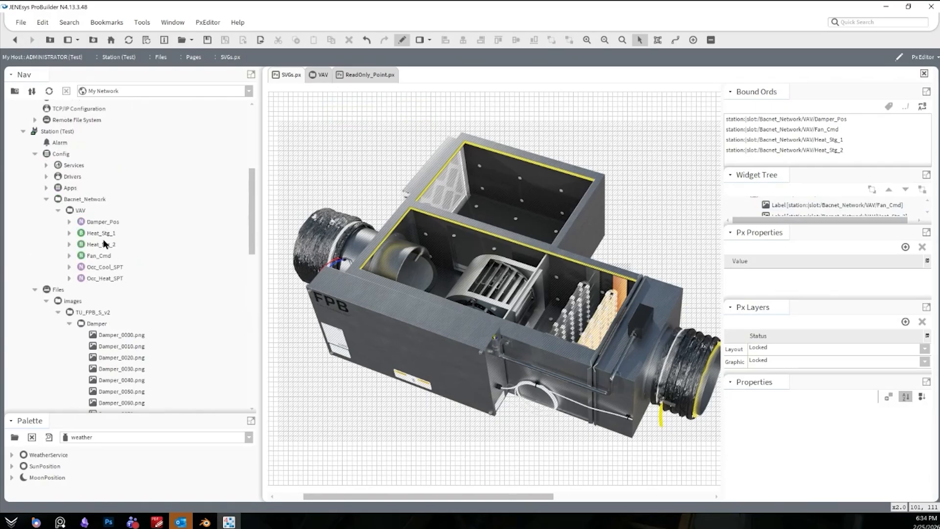
{"action": "left_click_drag", "start_coordinate": [106, 218], "coordinate": [315, 128]}
{"action": "left_click", "coordinate": [308, 121]}
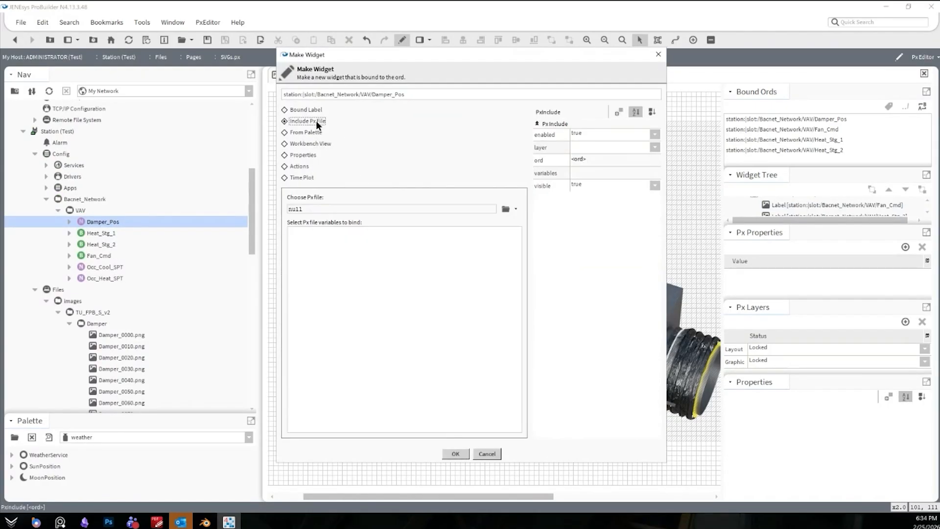
{"action": "left_click", "coordinate": [506, 210]}
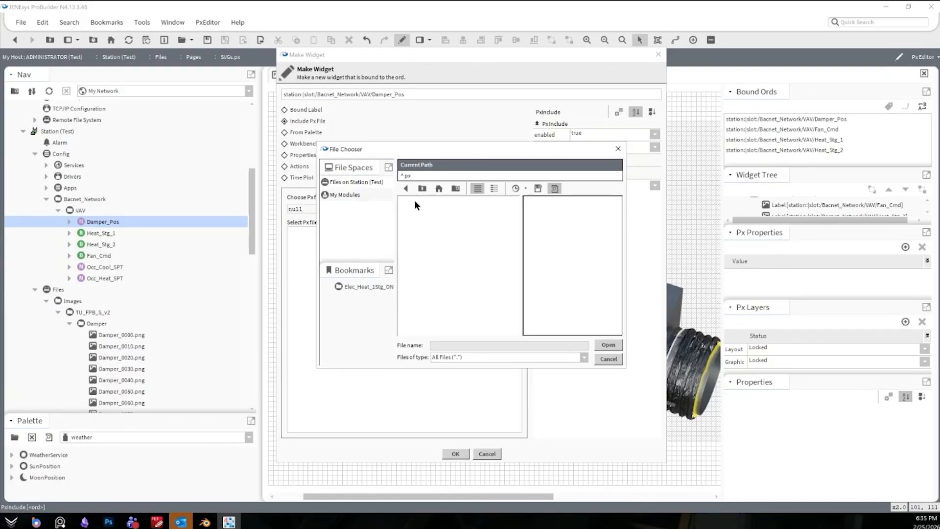
{"action": "double_click", "coordinate": [418, 253]}
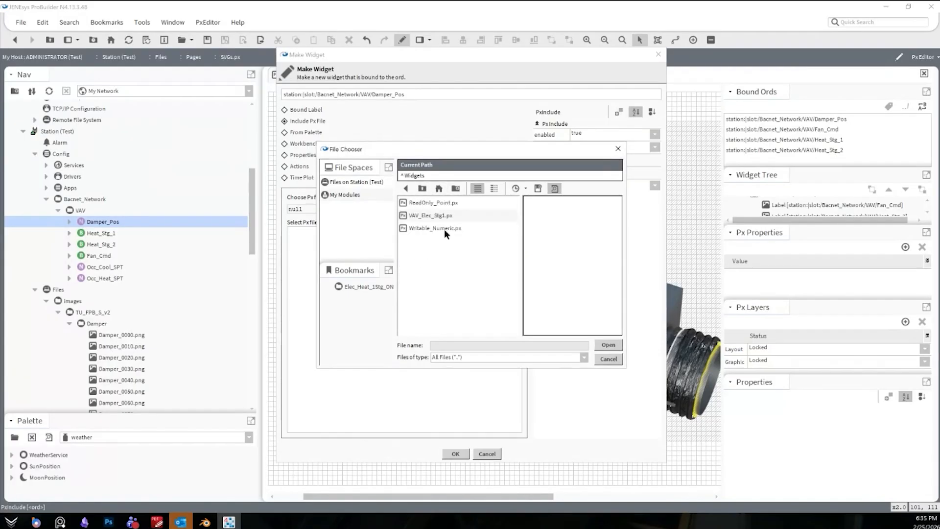
{"action": "double_click", "coordinate": [436, 202]}
{"action": "left_click", "coordinate": [296, 233]}
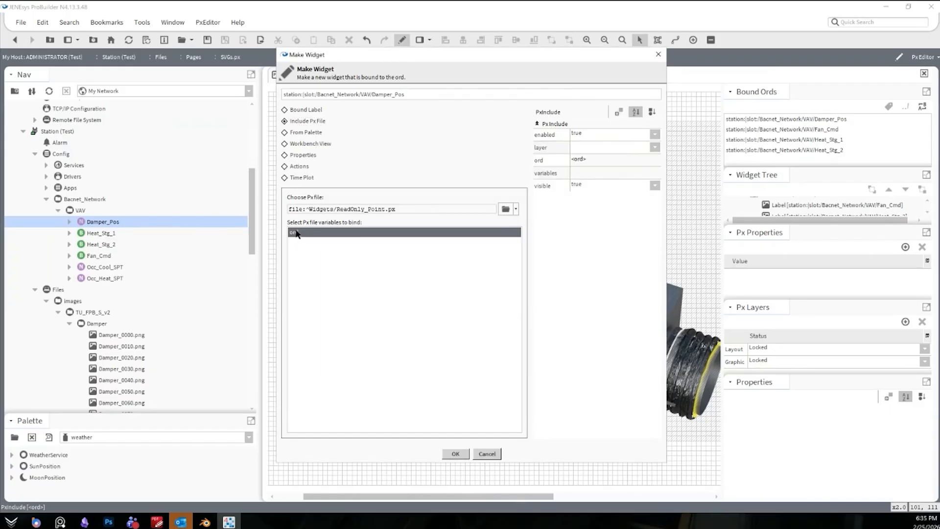
{"action": "left_click", "coordinate": [455, 453]}
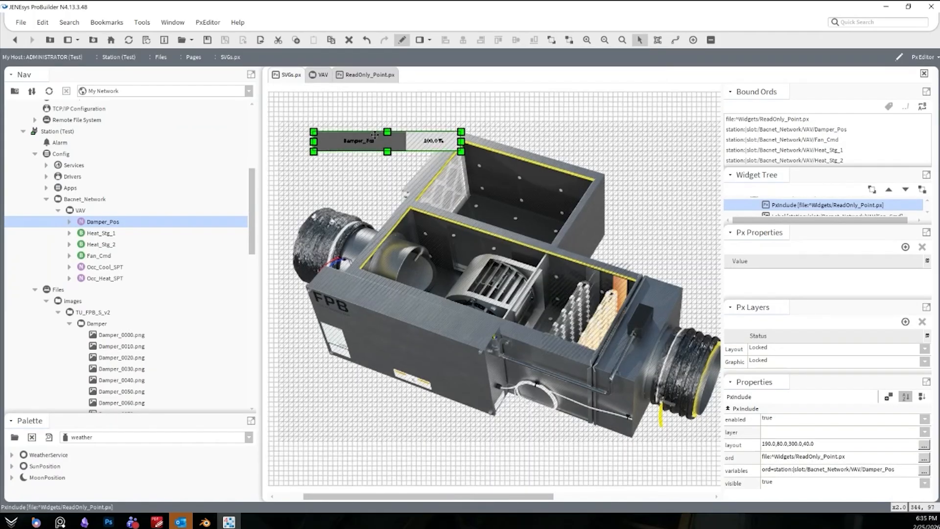
Reopen ReadOnly_Point.px for editing and add a Px property named Font of type gx Font.
{"action": "left_click", "coordinate": [368, 78]}
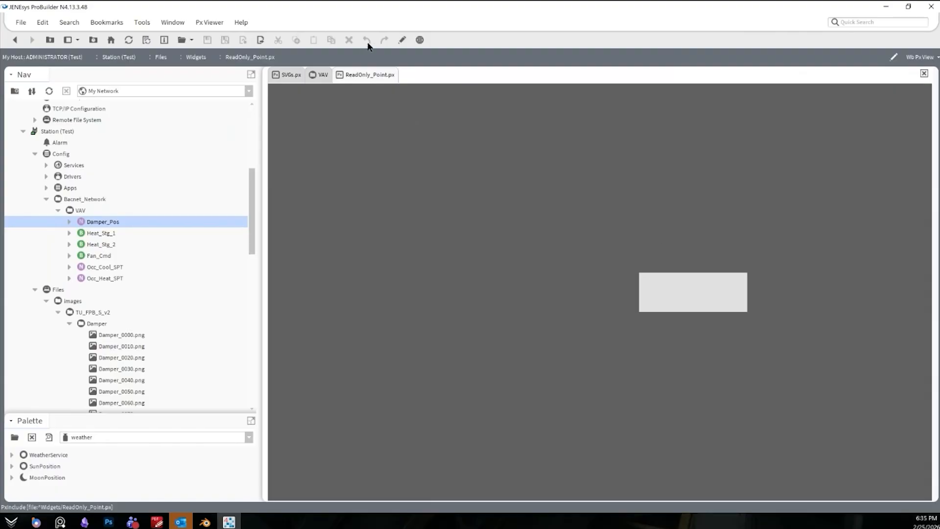
{"action": "left_click", "coordinate": [402, 40]}
{"action": "double_click", "coordinate": [499, 292]}
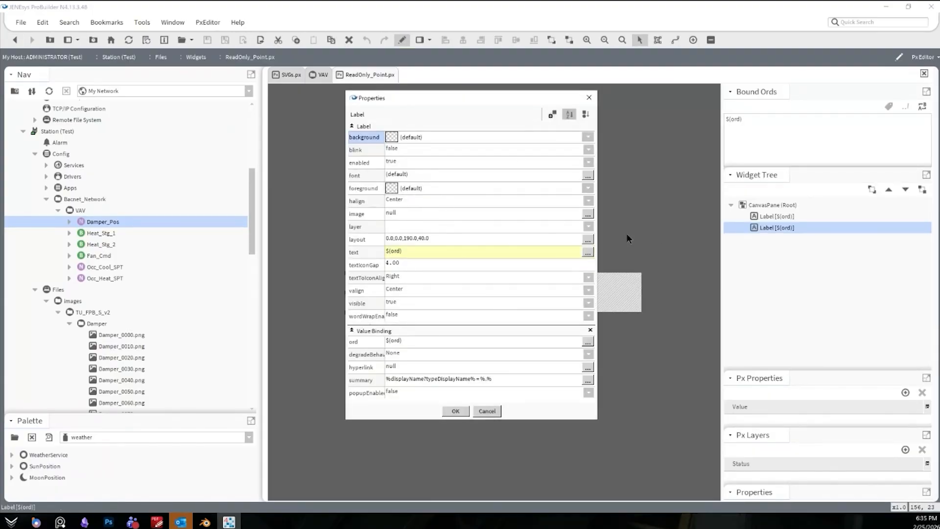
{"action": "key", "text": "Escape"}
{"action": "left_click_drag", "start_coordinate": [830, 375], "coordinate": [813, 265]}
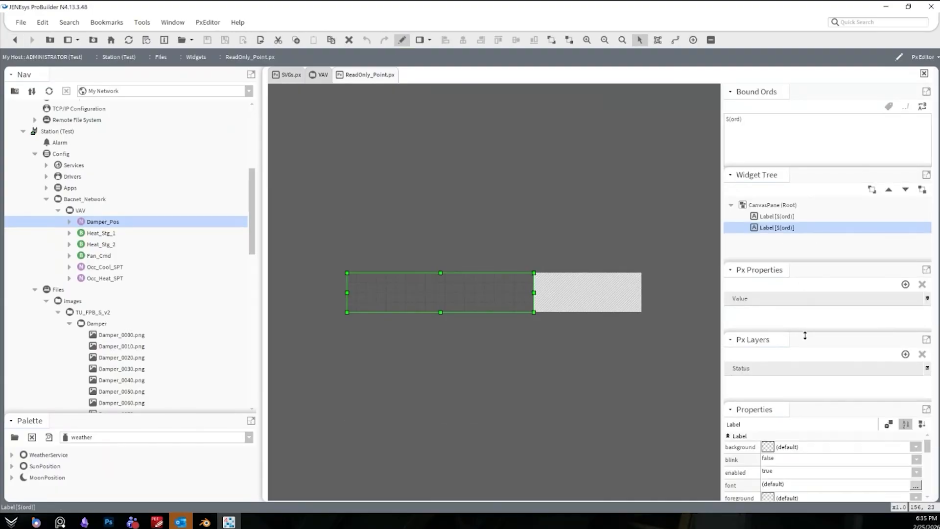
{"action": "left_click_drag", "start_coordinate": [805, 335], "coordinate": [807, 412]}
{"action": "left_click", "coordinate": [906, 285]}
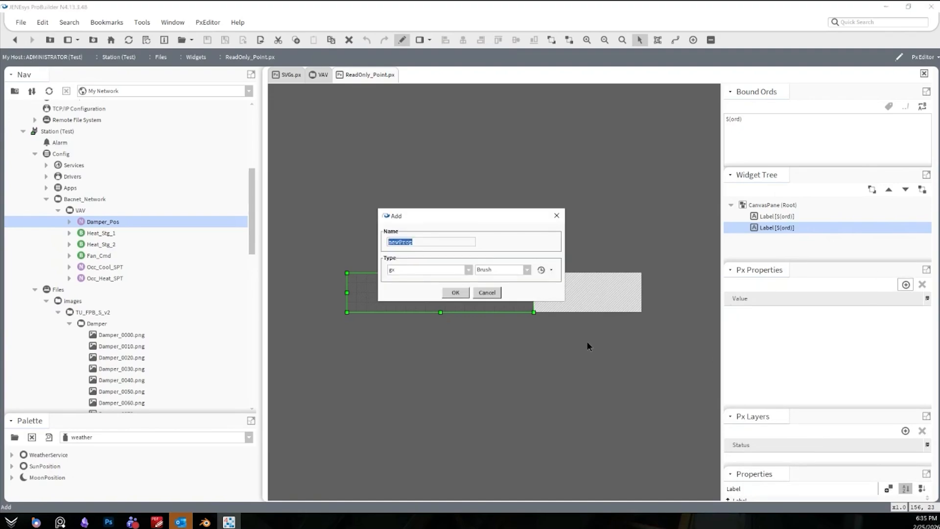
{"action": "type", "text": "Fonty"}
{"action": "key", "text": "BackSpace"}
{"action": "left_click", "coordinate": [527, 270]}
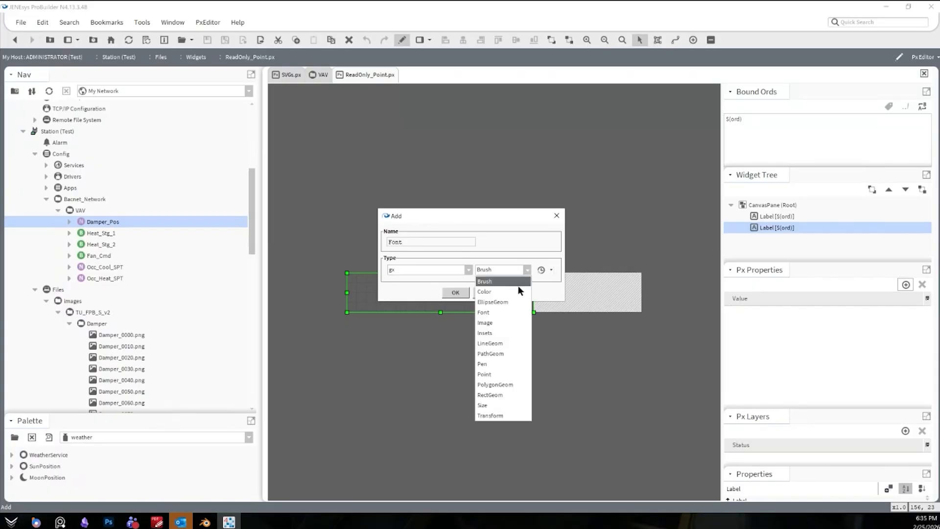
{"action": "left_click", "coordinate": [484, 312]}
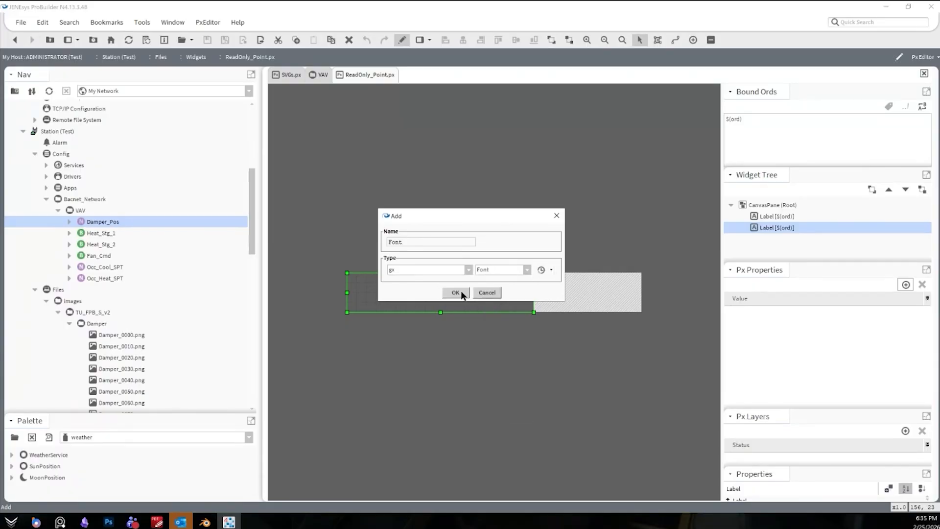
{"action": "left_click", "coordinate": [457, 292]}
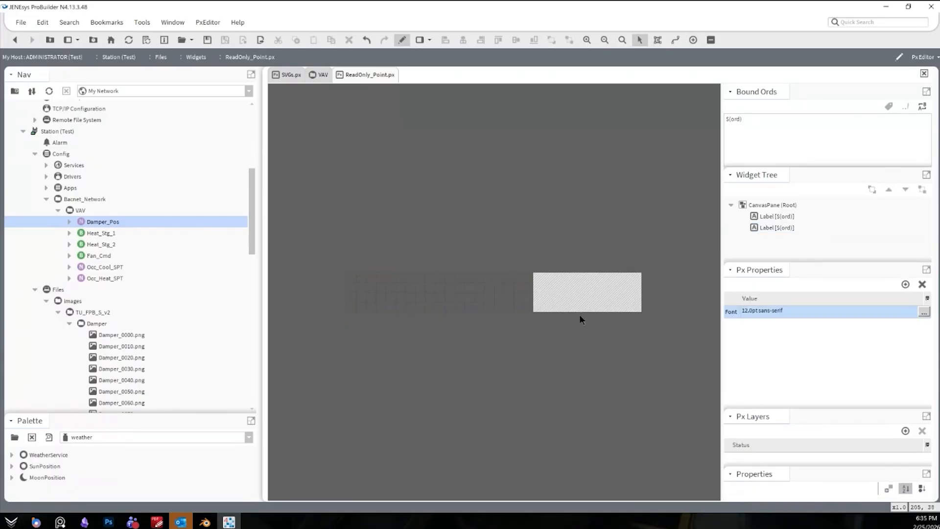
Set the Font Px property to bold 18 pt Tahoma.
{"action": "double_click", "coordinate": [808, 311]}
{"action": "left_click", "coordinate": [497, 248]}
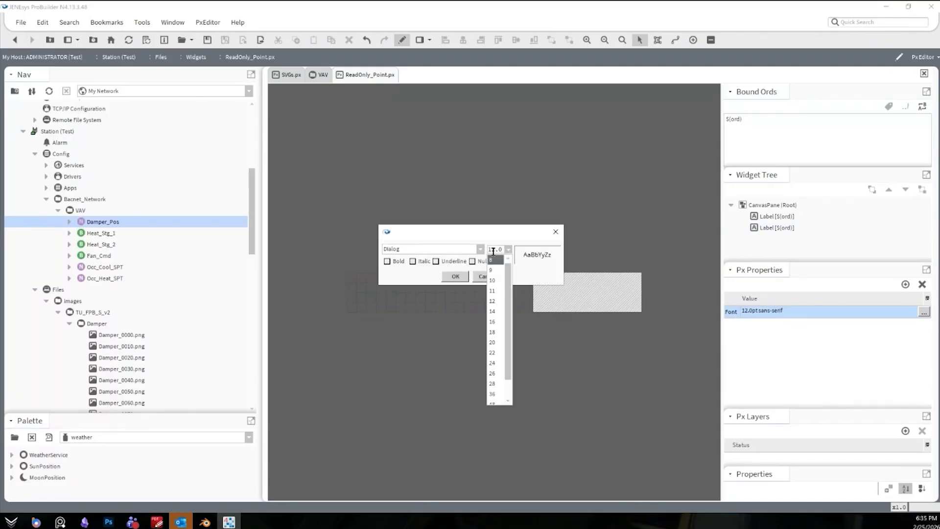
{"action": "left_click", "coordinate": [492, 337]}
{"action": "left_click", "coordinate": [480, 249]}
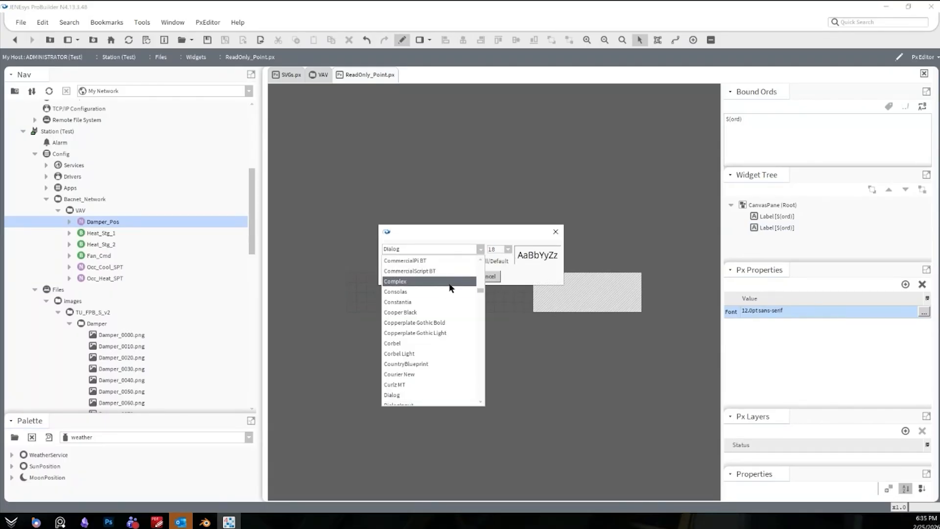
{"action": "scroll", "coordinate": [441, 336], "scroll_direction": "down", "scroll_amount": 10}
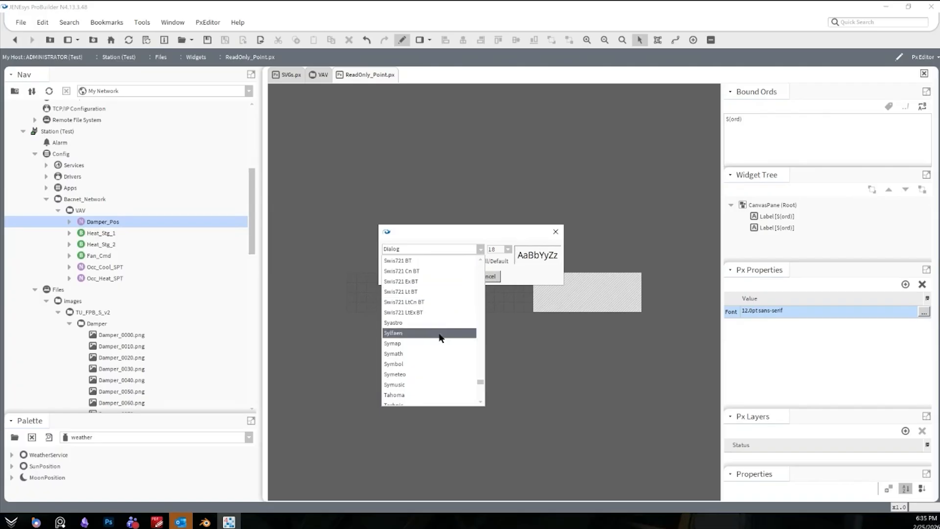
{"action": "left_click", "coordinate": [421, 395]}
{"action": "left_click", "coordinate": [401, 262]}
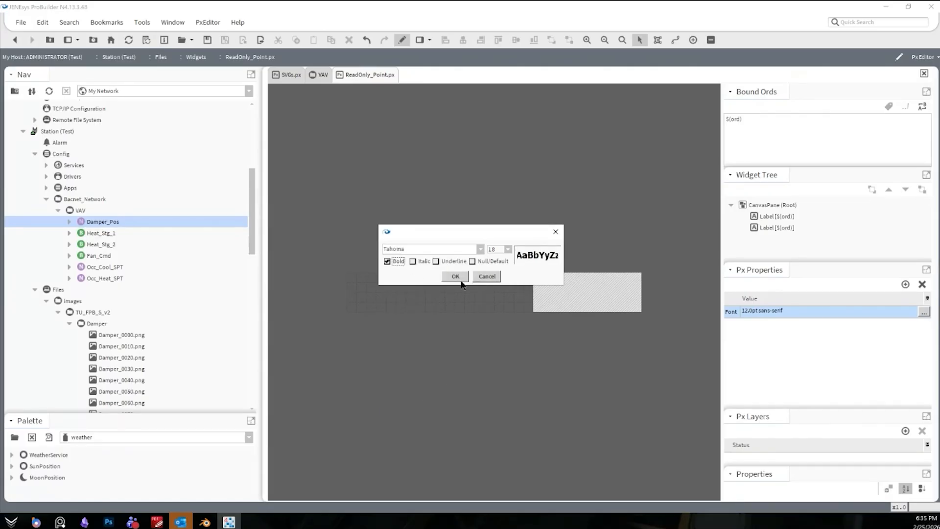
{"action": "left_click", "coordinate": [455, 275]}
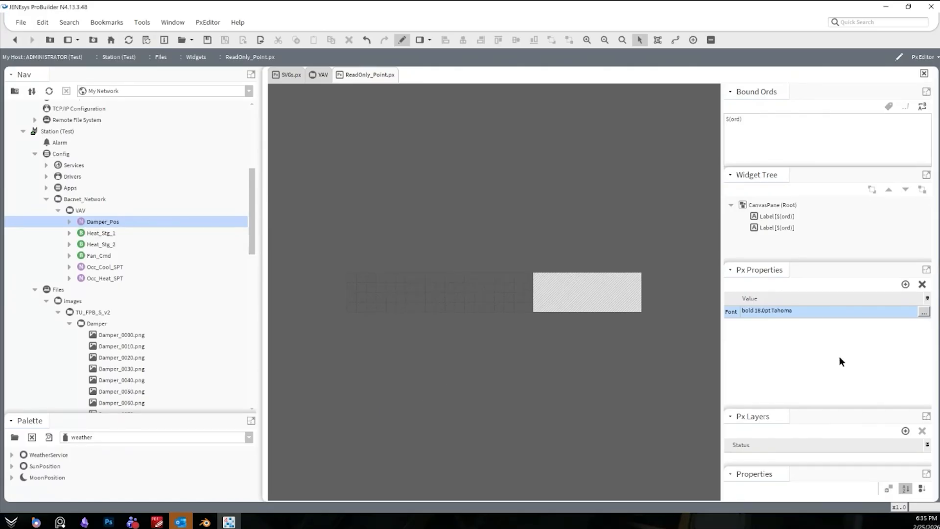
{"action": "left_click", "coordinate": [906, 284]}
{"action": "type", "text": "TitleCo"}
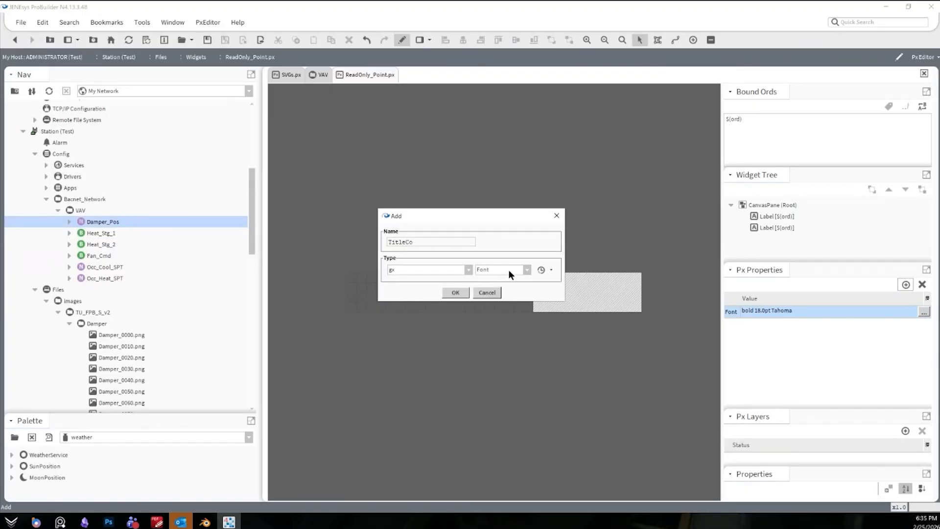
{"action": "type", "text": "lor_"}
{"action": "key", "text": "Return"}
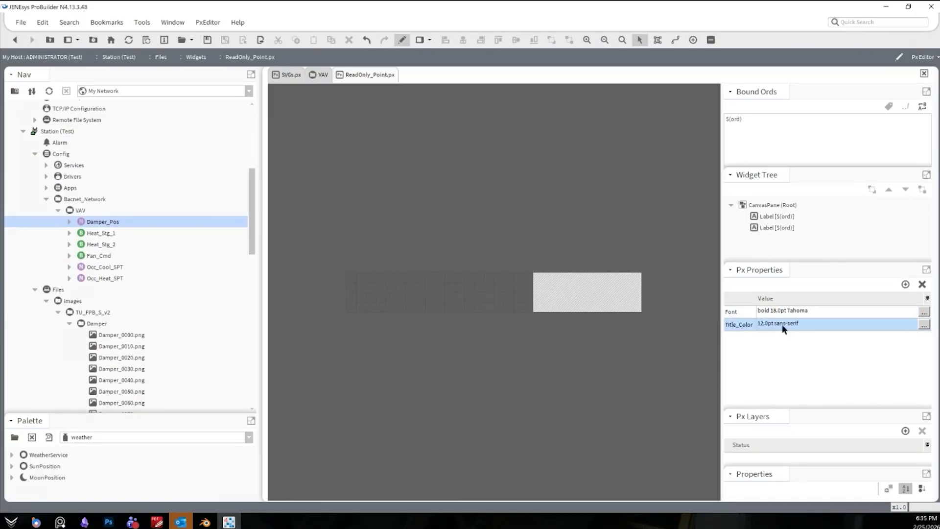
{"action": "left_click", "coordinate": [922, 284]}
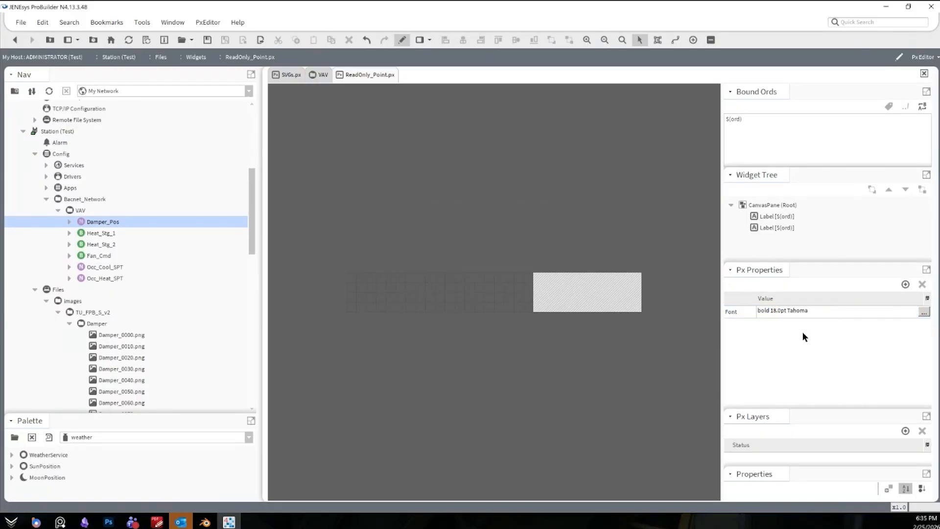
Add a Px property named Title_Color of type gx Brush to ReadOnly_Point.px.
{"action": "left_click", "coordinate": [906, 284]}
{"action": "left_click", "coordinate": [526, 270]}
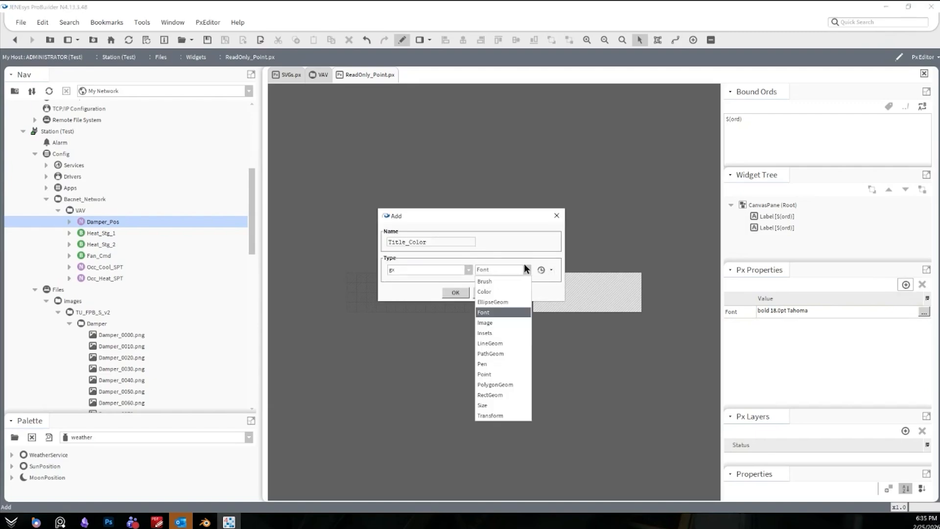
{"action": "left_click", "coordinate": [490, 279]}
{"action": "left_click", "coordinate": [455, 293]}
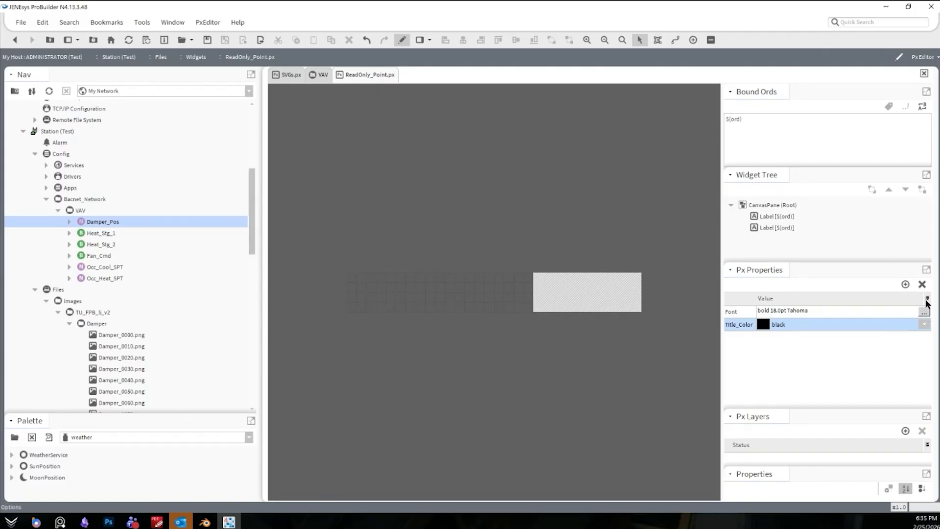
{"action": "left_click", "coordinate": [905, 284]}
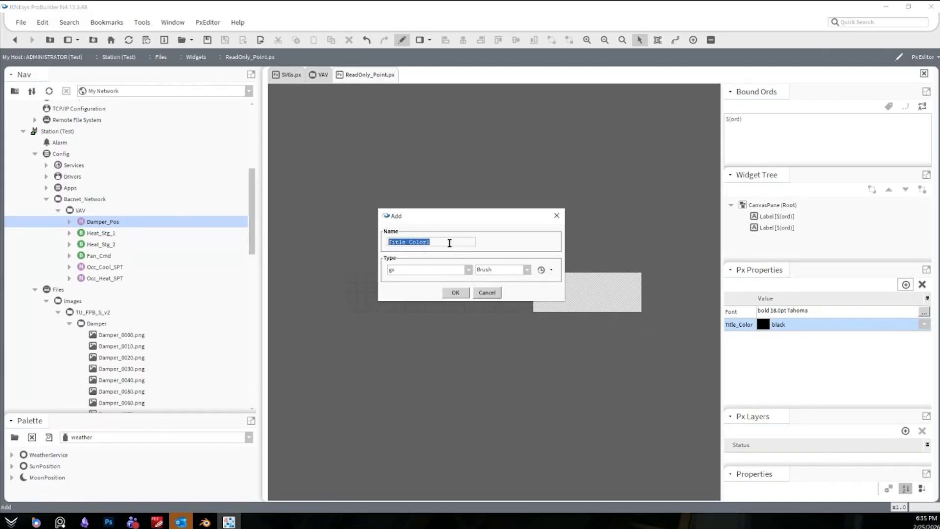
{"action": "left_click", "coordinate": [513, 270]}
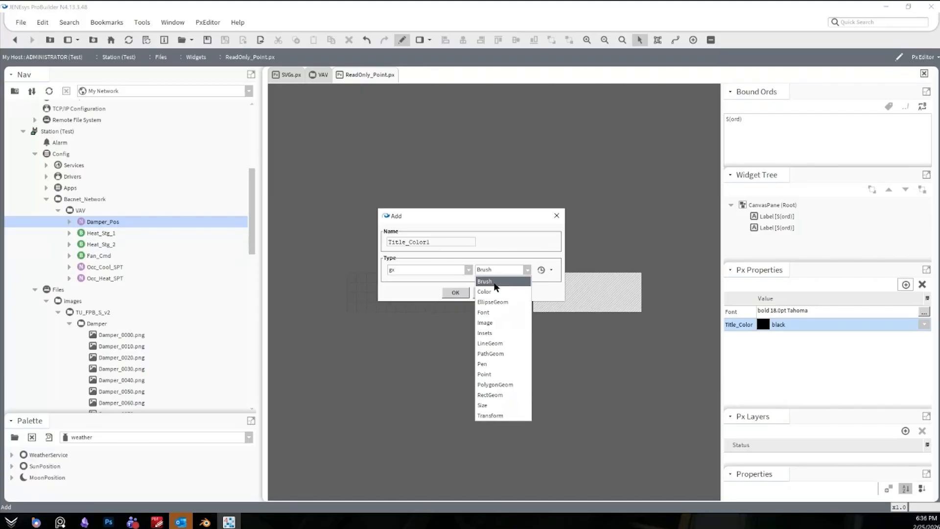
{"action": "left_click", "coordinate": [495, 283]}
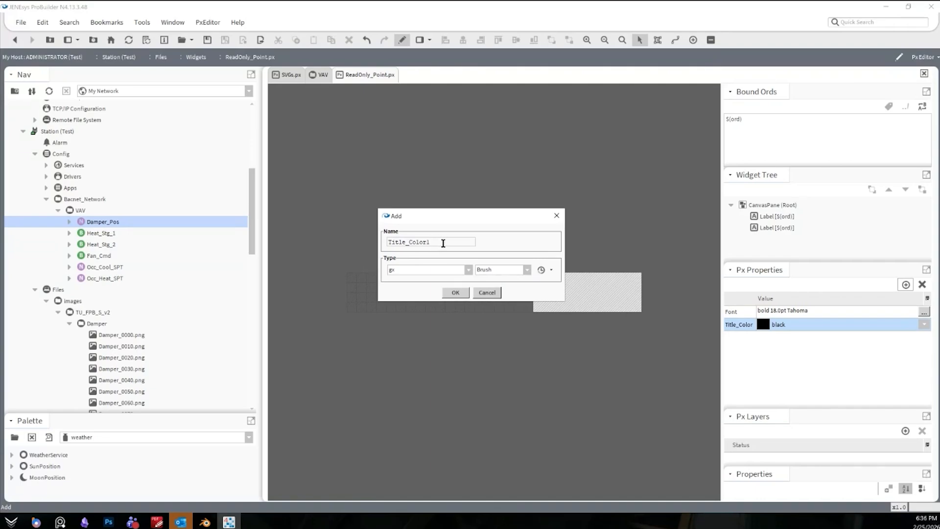
{"action": "left_click", "coordinate": [490, 294]}
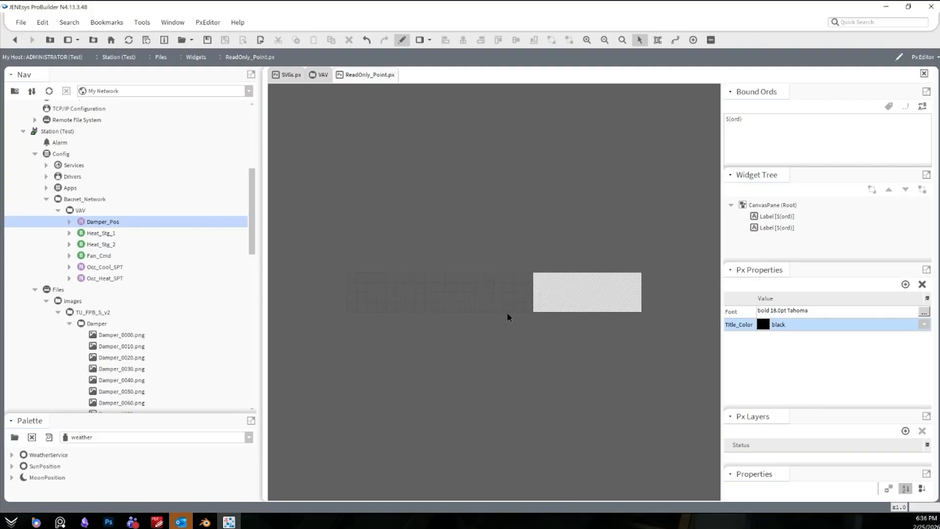
Remove the text animation and the value binding from the point-name label on the left of the widget.
{"action": "double_click", "coordinate": [453, 291]}
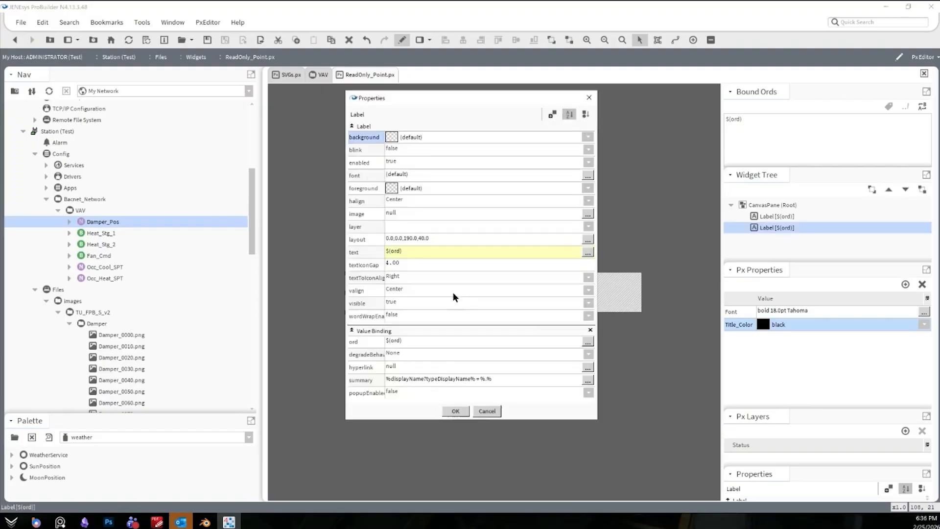
{"action": "right_click", "coordinate": [409, 251]}
{"action": "left_click", "coordinate": [432, 270]}
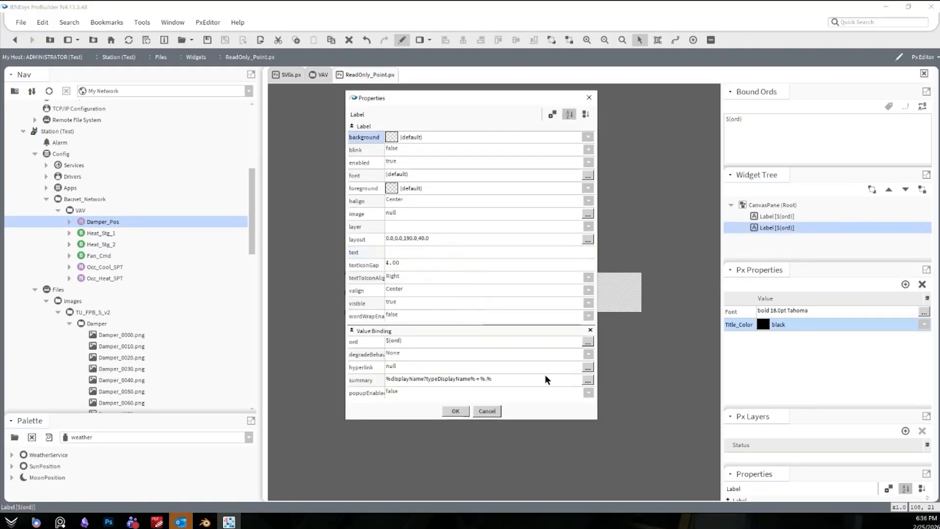
{"action": "left_click", "coordinate": [590, 329]}
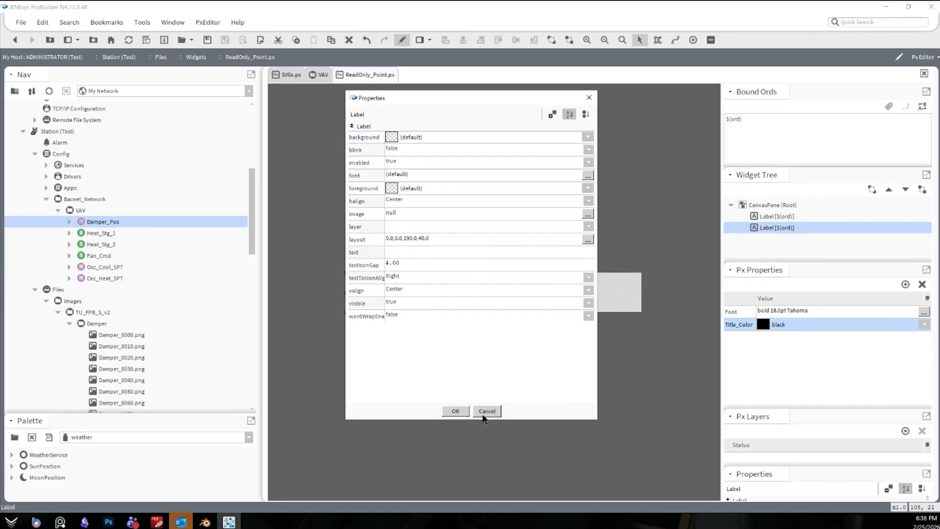
Add a Px property named Label with the type baja String.
{"action": "left_click", "coordinate": [456, 412]}
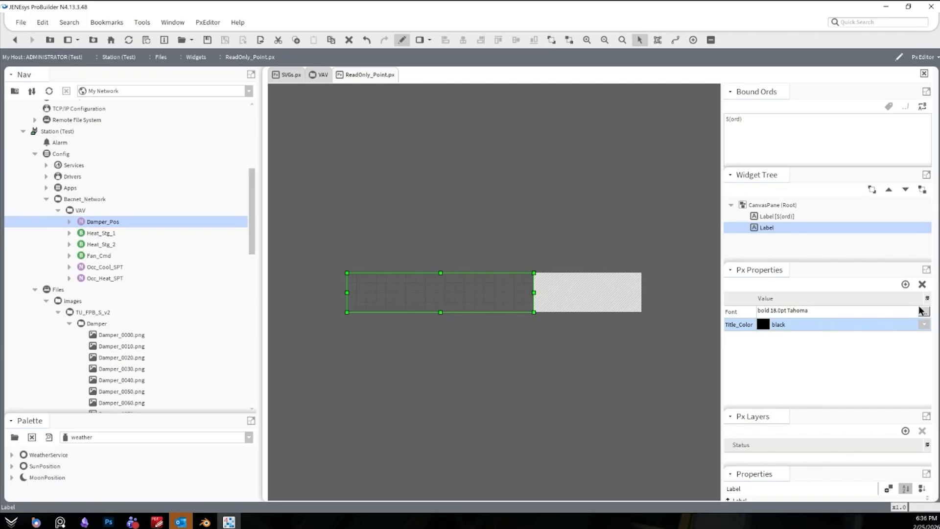
{"action": "left_click", "coordinate": [905, 284]}
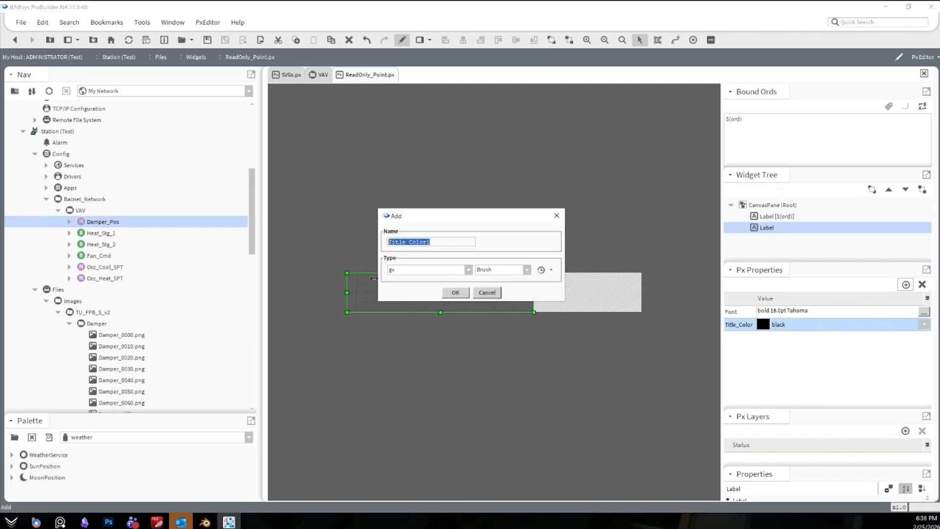
{"action": "left_click", "coordinate": [460, 269]}
{"action": "scroll", "coordinate": [459, 269], "scroll_direction": "up", "scroll_amount": 5}
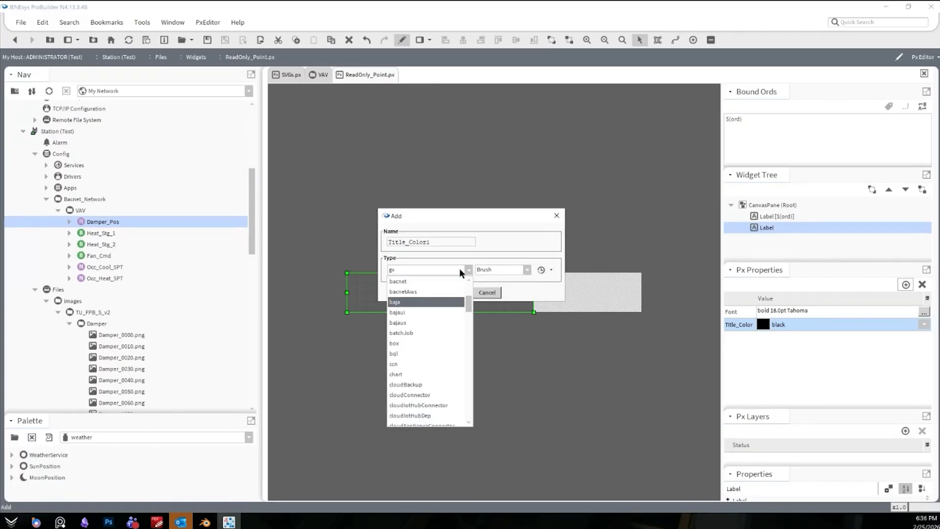
{"action": "left_click", "coordinate": [440, 295]}
{"action": "left_click", "coordinate": [538, 272]}
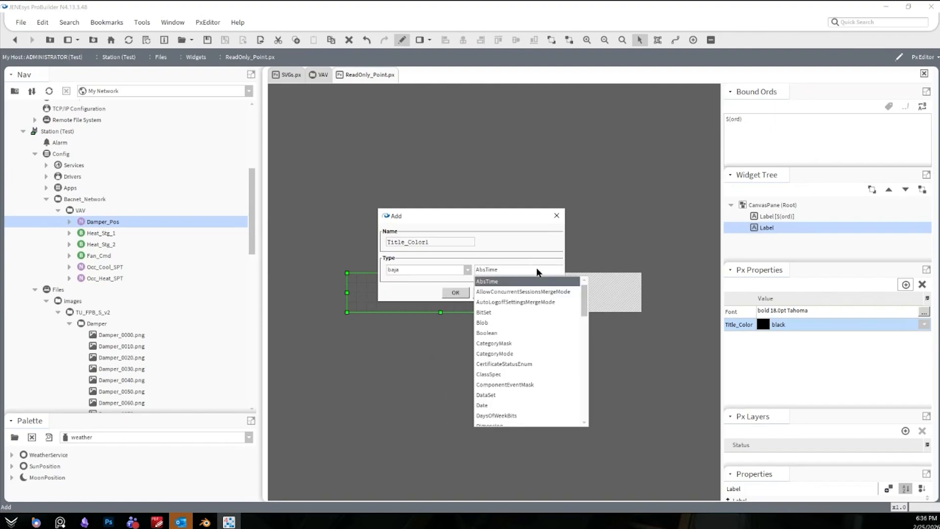
{"action": "scroll", "coordinate": [538, 272], "scroll_direction": "down", "scroll_amount": 10}
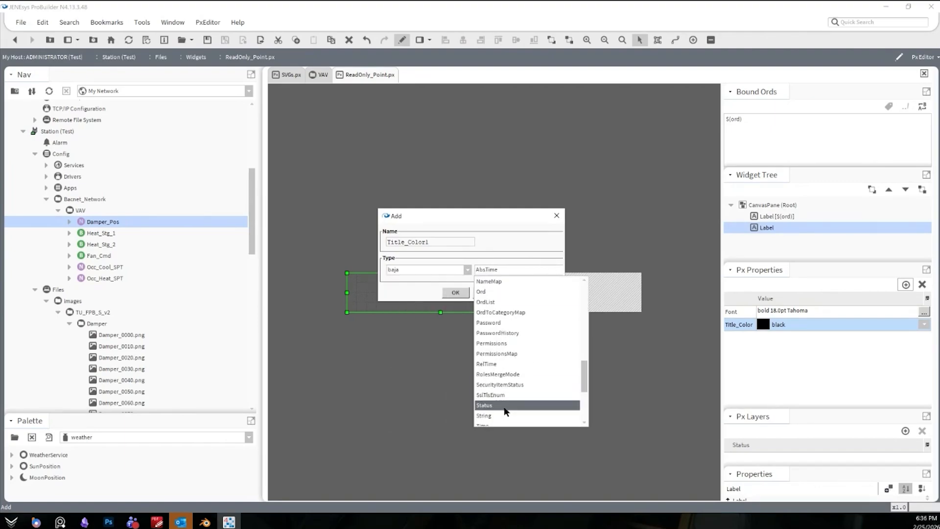
{"action": "left_click", "coordinate": [508, 416]}
{"action": "double_click", "coordinate": [444, 243]}
{"action": "type", "text": "Label"}
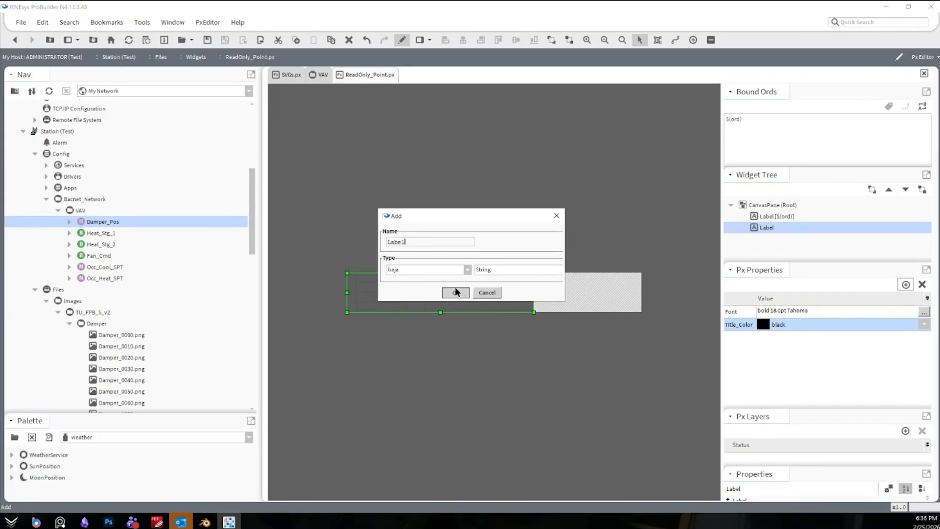
{"action": "left_click", "coordinate": [454, 292]}
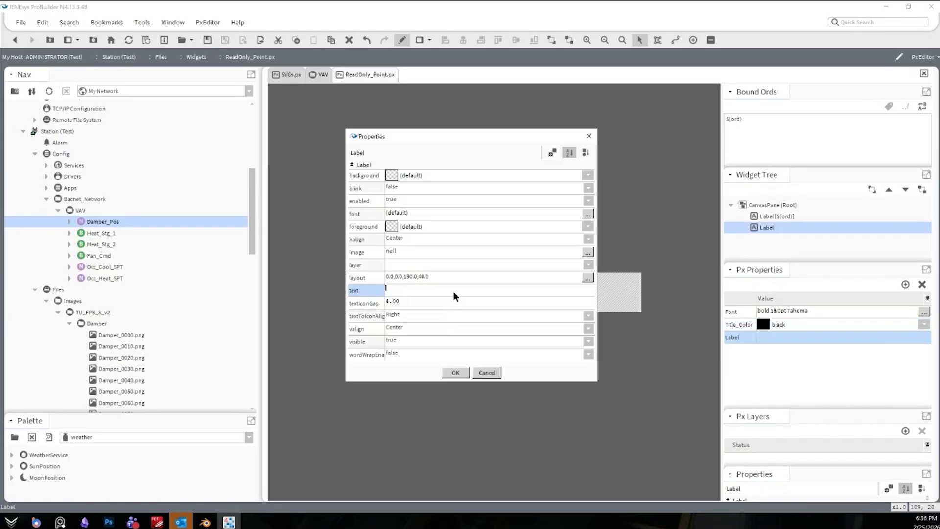
Link the text of the unbound title label to the Label Px property.
{"action": "right_click", "coordinate": [398, 263]}
{"action": "right_click", "coordinate": [391, 289]}
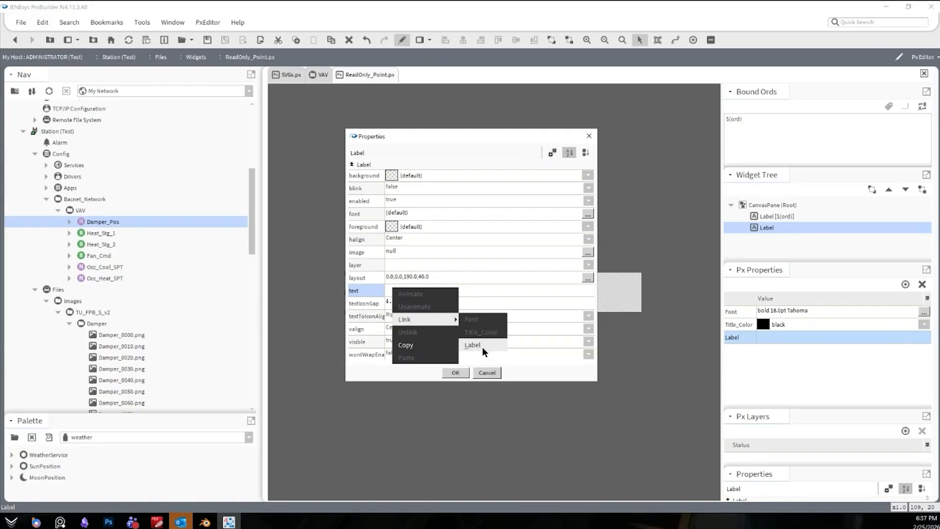
{"action": "left_click", "coordinate": [483, 347]}
{"action": "left_click", "coordinate": [455, 373]}
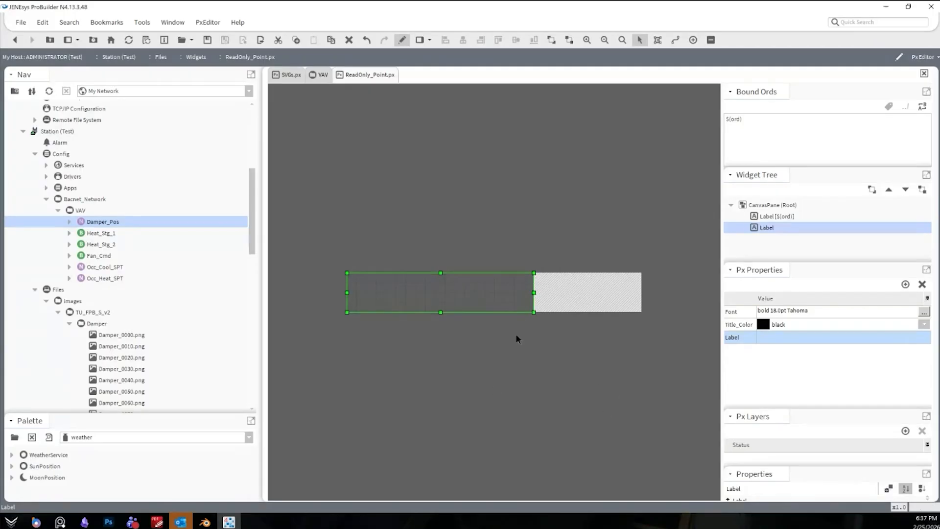
Link the title label's foreground to the Title_Color property and its font to the Font property.
{"action": "double_click", "coordinate": [468, 284]}
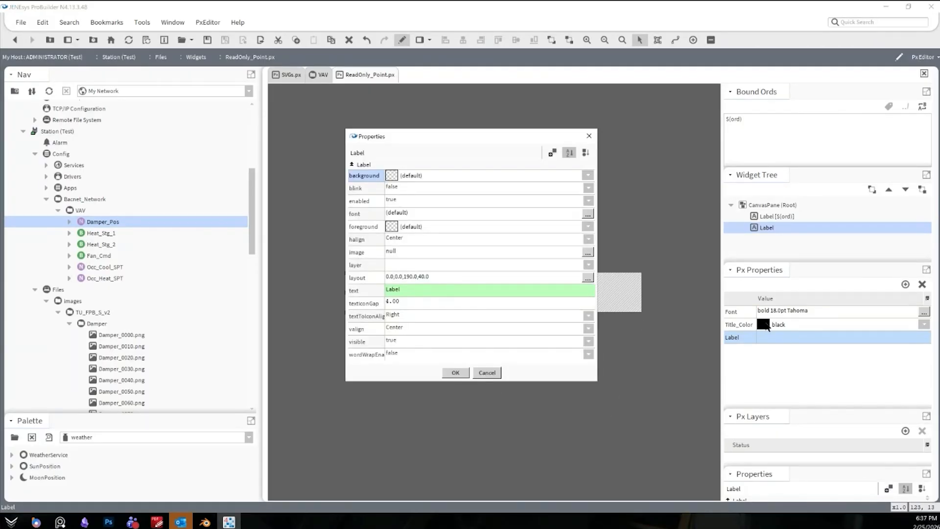
{"action": "right_click", "coordinate": [395, 230]}
{"action": "mouse_move", "coordinate": [433, 259]}
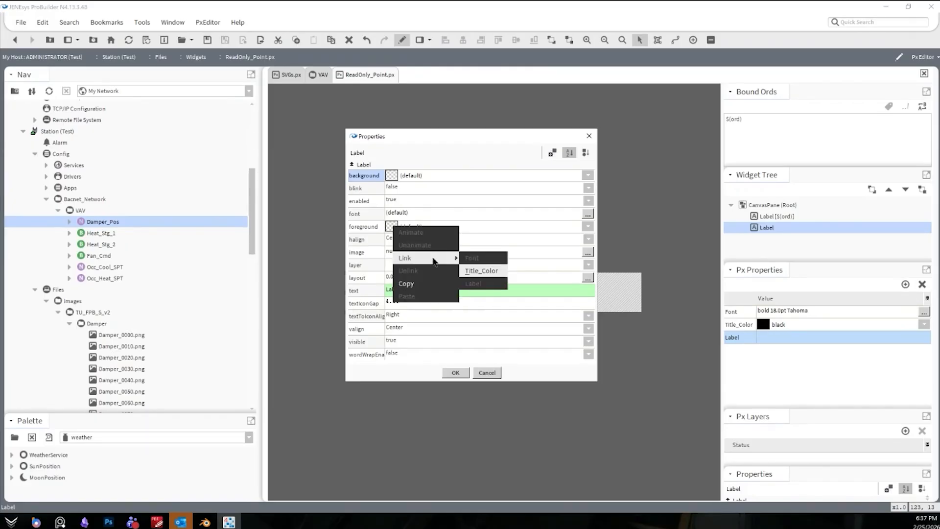
{"action": "left_click", "coordinate": [491, 276]}
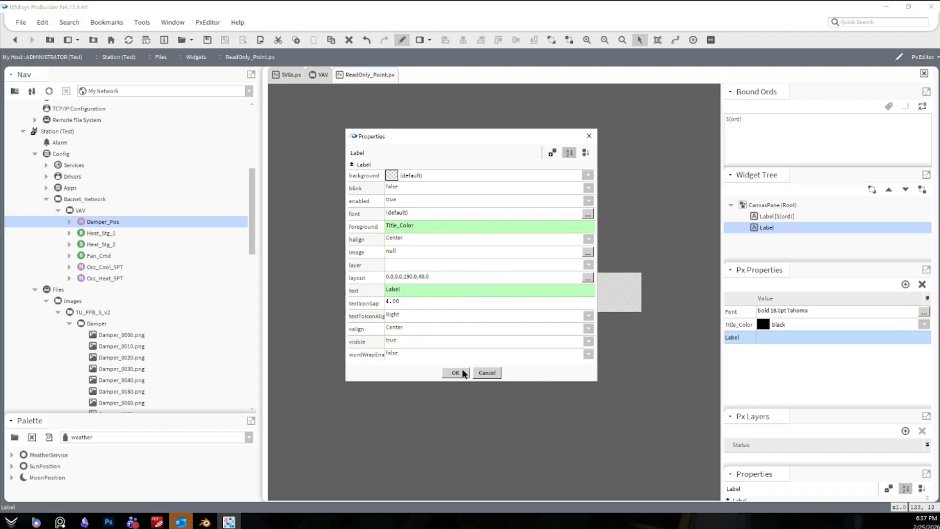
{"action": "right_click", "coordinate": [400, 214]}
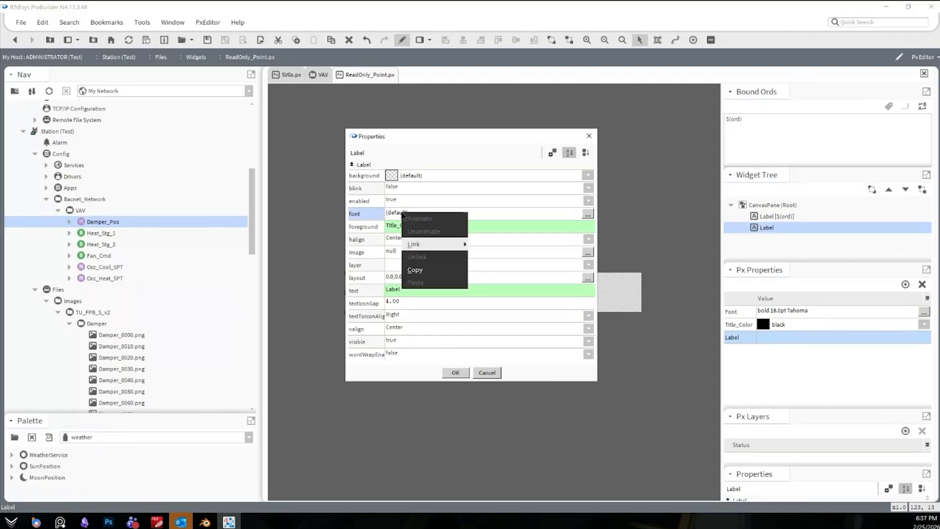
{"action": "mouse_move", "coordinate": [419, 244]}
{"action": "left_click", "coordinate": [499, 248]}
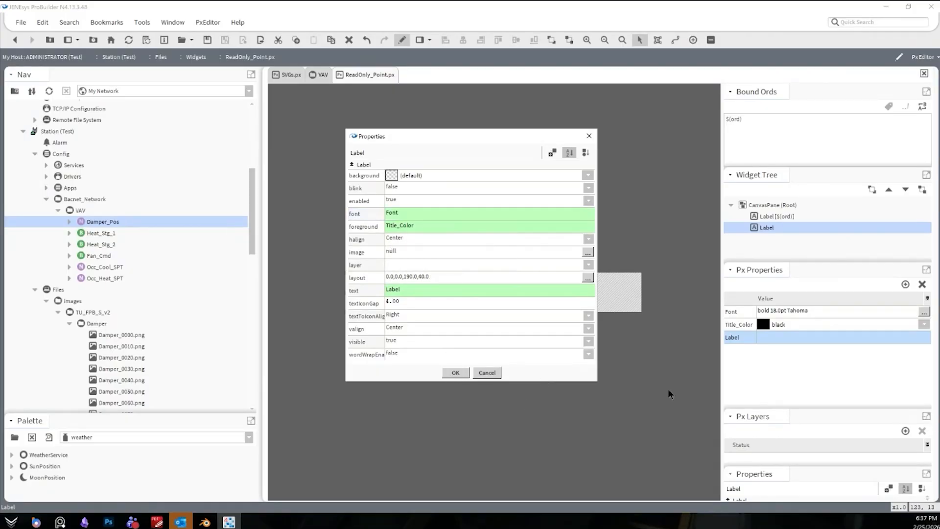
{"action": "left_click", "coordinate": [446, 375]}
Set the Title_Color Px property to white and the Label property to CUSTOM.
{"action": "left_click", "coordinate": [767, 325]}
{"action": "left_click", "coordinate": [433, 211]}
{"action": "left_click_drag", "start_coordinate": [433, 212], "coordinate": [317, 172]}
{"action": "left_click", "coordinate": [451, 346]}
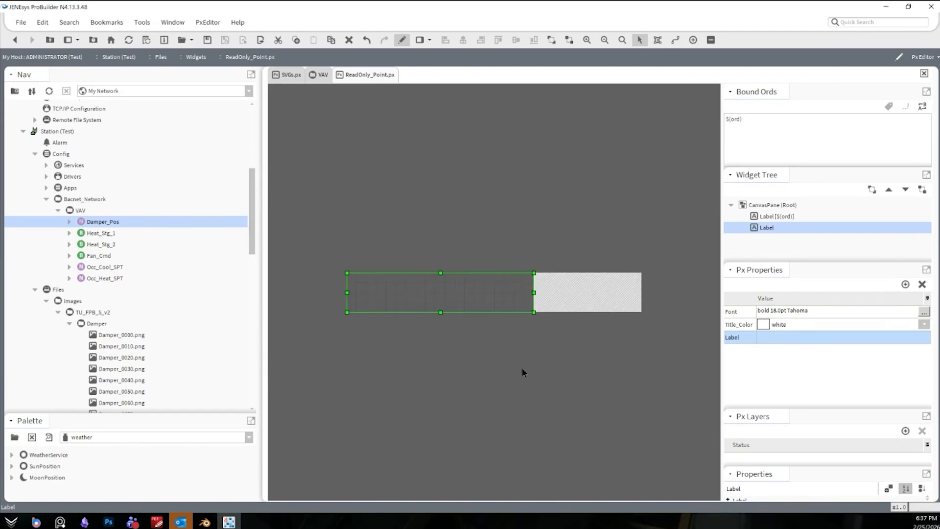
{"action": "left_click", "coordinate": [770, 337]}
{"action": "type", "text": "CUSTOM"}
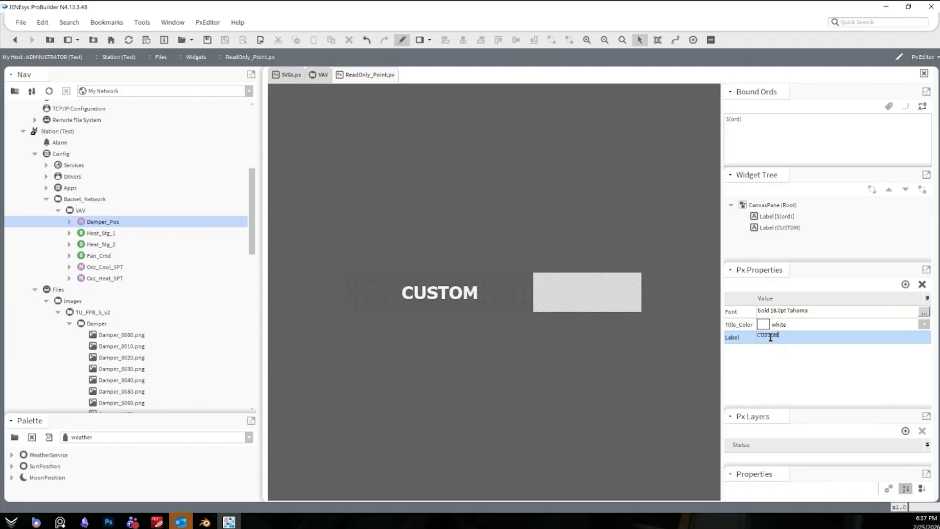
Link the font of the light grey value label bound to $(ord) to the Font property.
{"action": "left_click", "coordinate": [462, 293]}
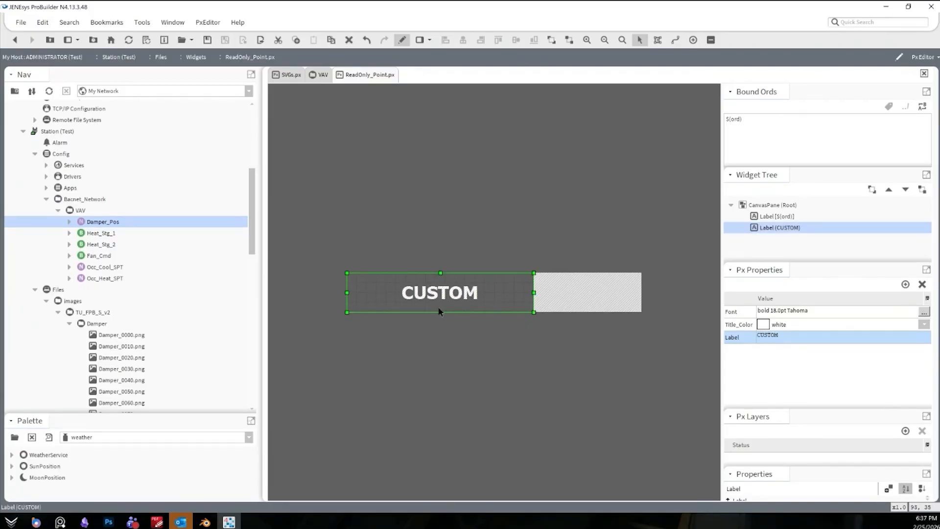
{"action": "left_click", "coordinate": [599, 300]}
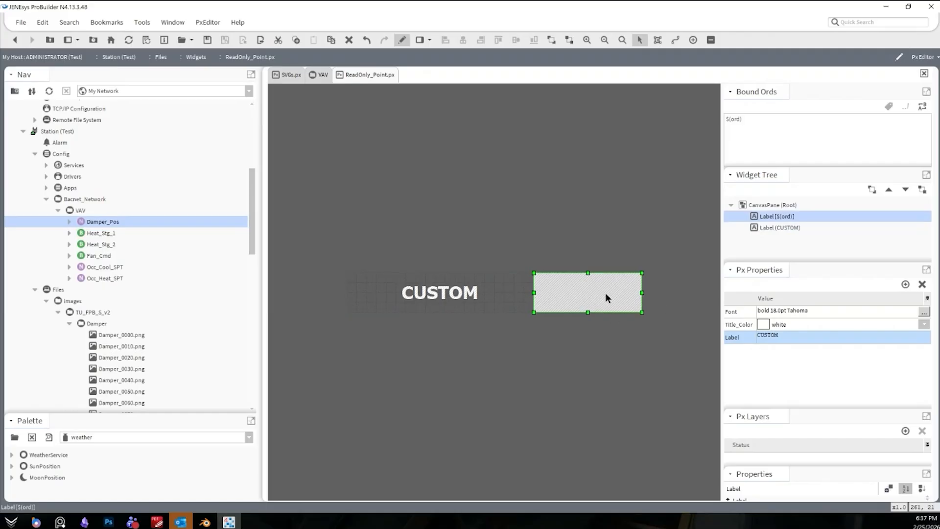
{"action": "double_click", "coordinate": [595, 293]}
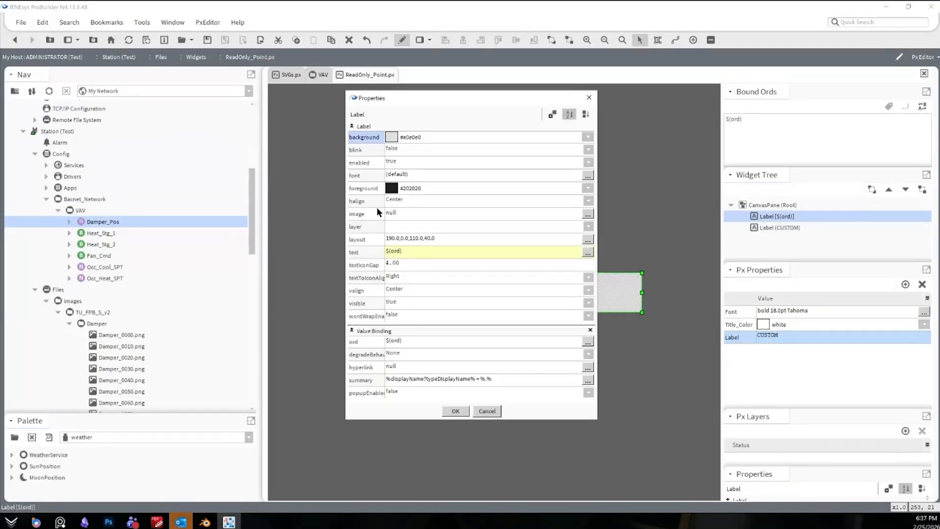
{"action": "right_click", "coordinate": [412, 174]}
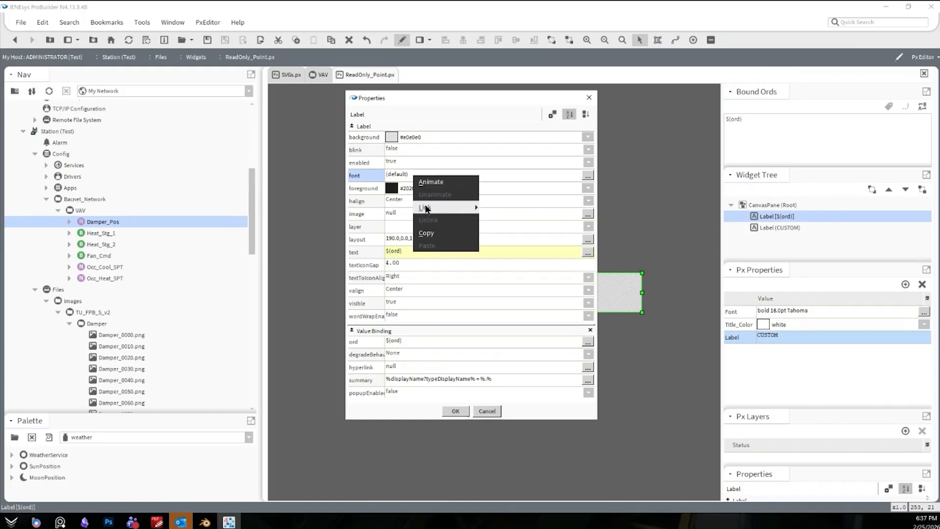
{"action": "mouse_move", "coordinate": [441, 207]}
{"action": "left_click", "coordinate": [492, 209]}
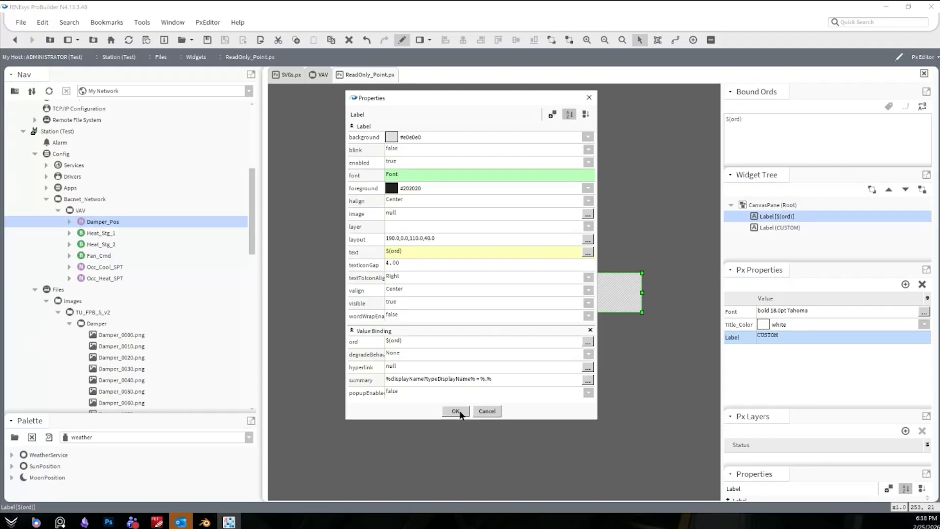
{"action": "left_click", "coordinate": [456, 412]}
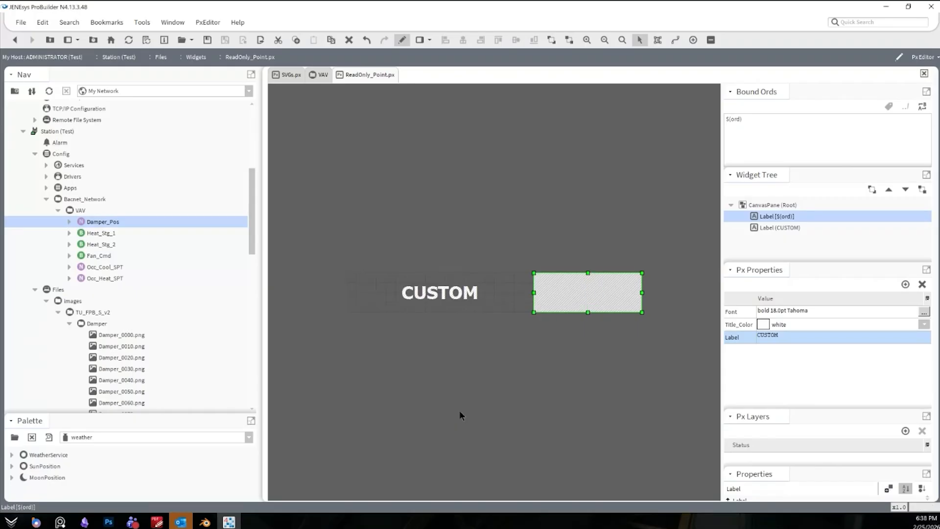
Switch ReadOnly_Point.px to view mode and go to the open SVGs.px page.
{"action": "left_click", "coordinate": [402, 40]}
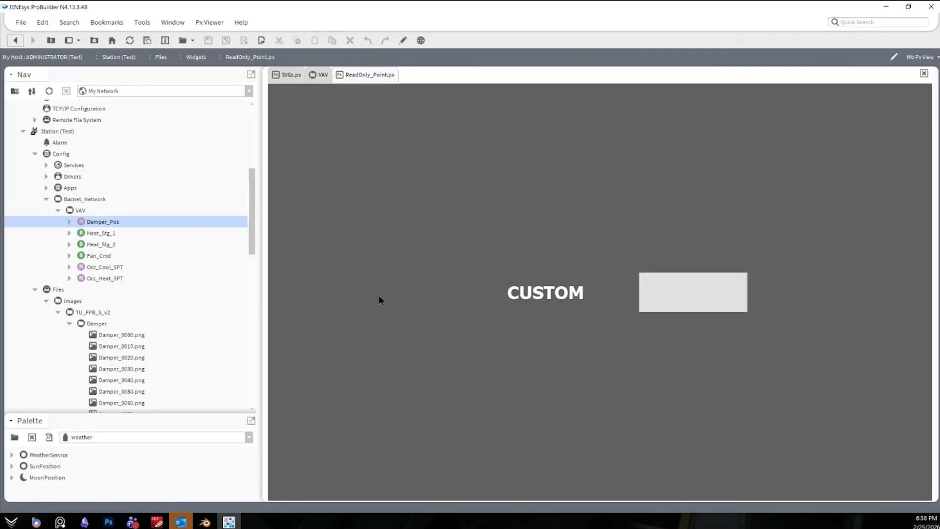
{"action": "left_click", "coordinate": [324, 75]}
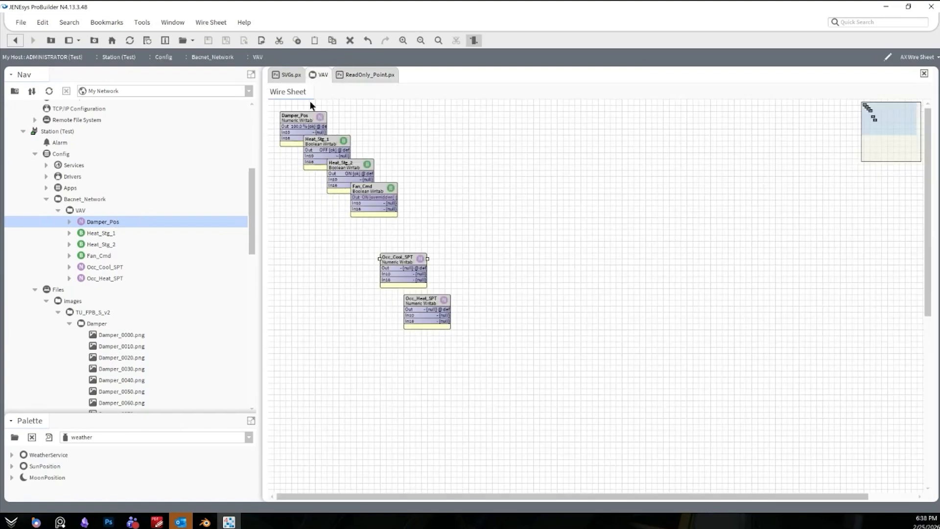
{"action": "left_click", "coordinate": [286, 75]}
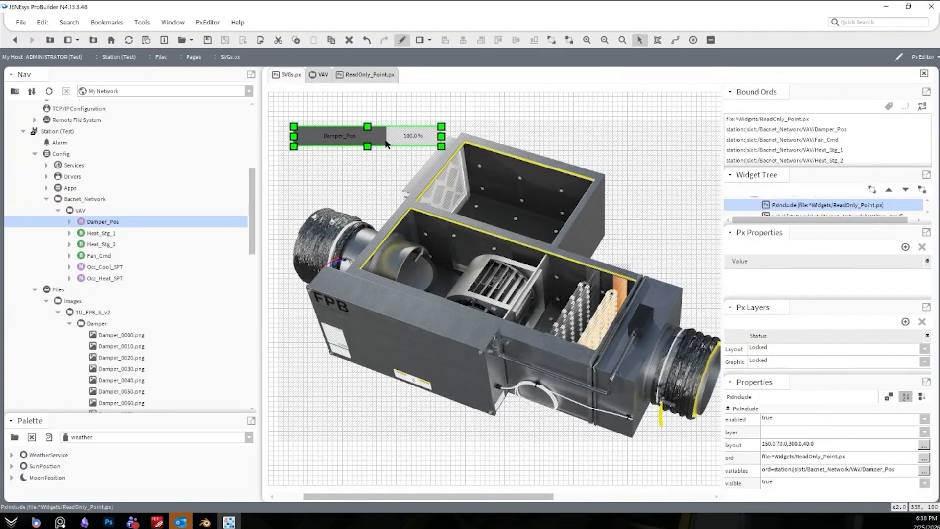
Delete the existing Damper_Pos ReadOnly_Point include from the page.
{"action": "left_click_drag", "start_coordinate": [431, 135], "coordinate": [396, 133]}
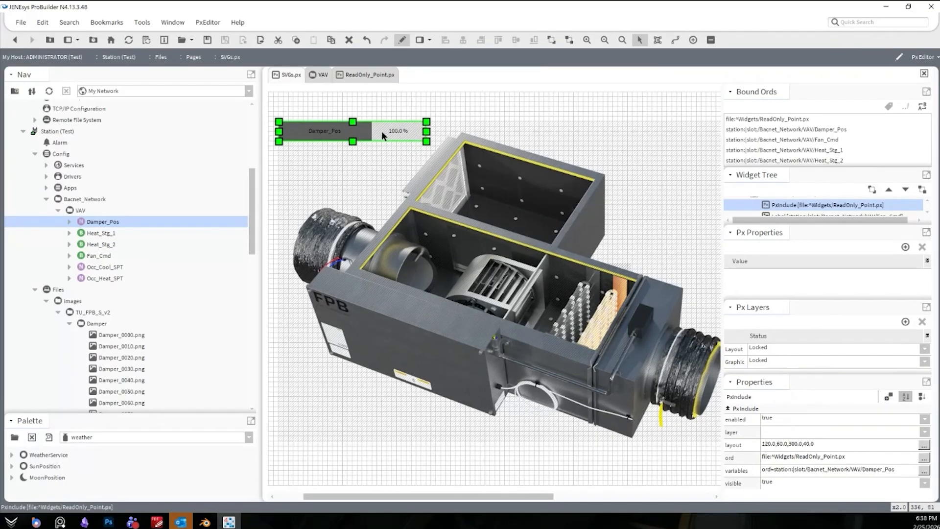
{"action": "double_click", "coordinate": [386, 128]}
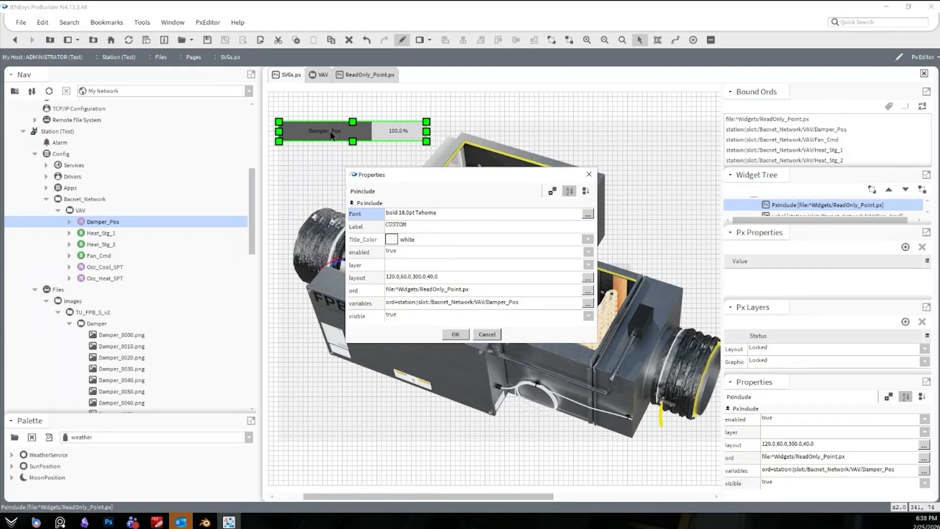
{"action": "left_click", "coordinate": [487, 334]}
{"action": "key", "text": "Delete"}
Place Damper_Pos above the VAV graphic as a Px include of Widgets/ReadOnly_Point.px, binding the ord variable.
{"action": "left_click_drag", "start_coordinate": [150, 218], "coordinate": [322, 158]}
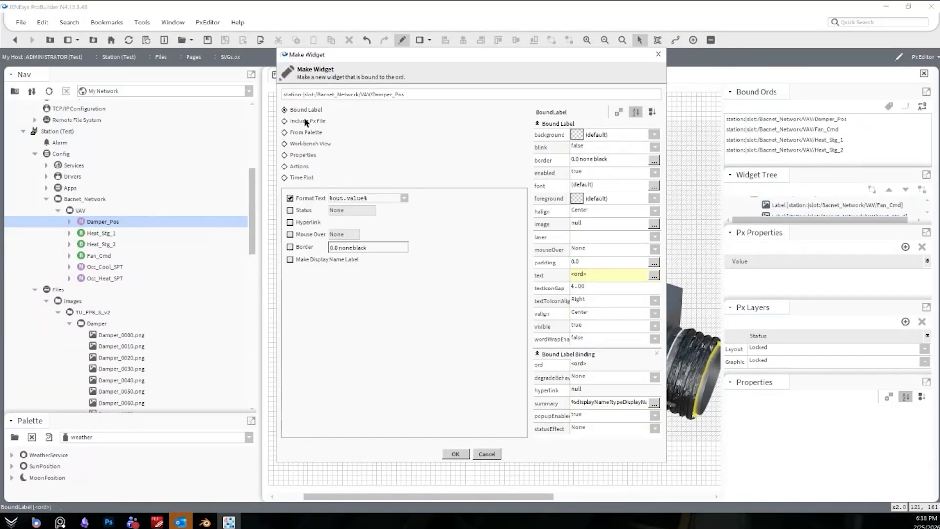
{"action": "left_click", "coordinate": [305, 121]}
{"action": "left_click", "coordinate": [506, 209]}
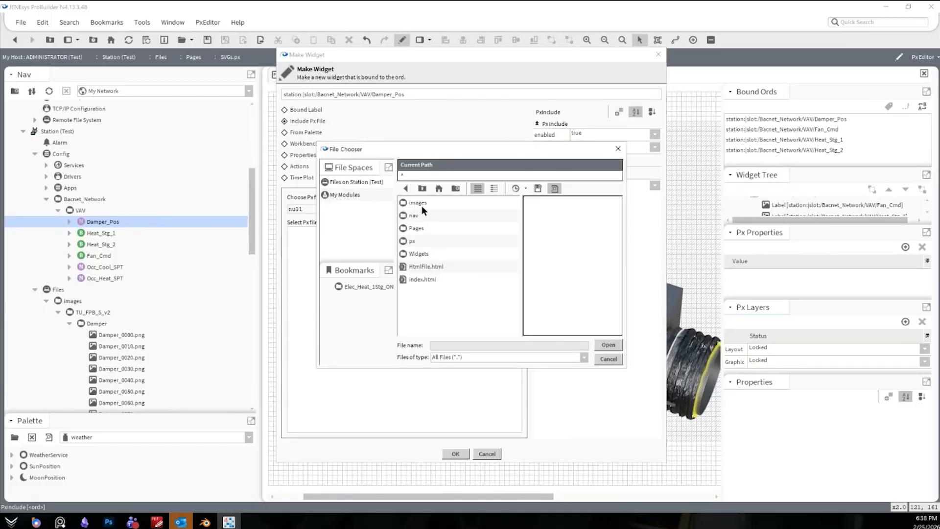
{"action": "double_click", "coordinate": [415, 252]}
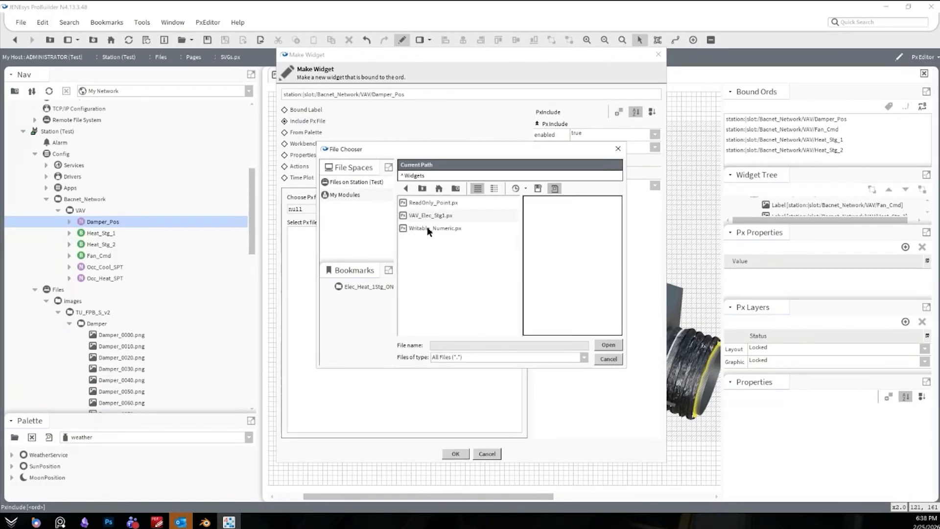
{"action": "double_click", "coordinate": [442, 200]}
{"action": "left_click", "coordinate": [302, 233]}
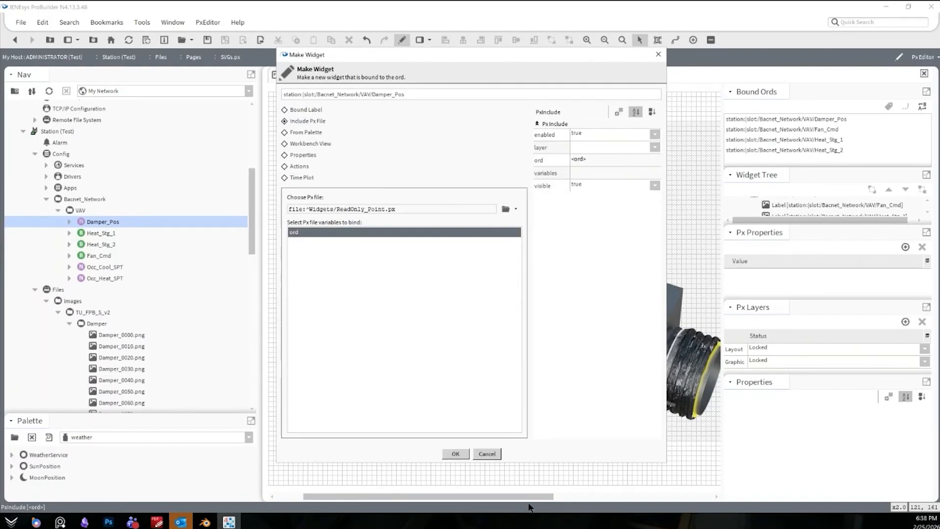
{"action": "left_click", "coordinate": [455, 453]}
Set the Title_Color of the Damper_Pos include to magenta #fa00ff.
{"action": "left_click", "coordinate": [383, 132]}
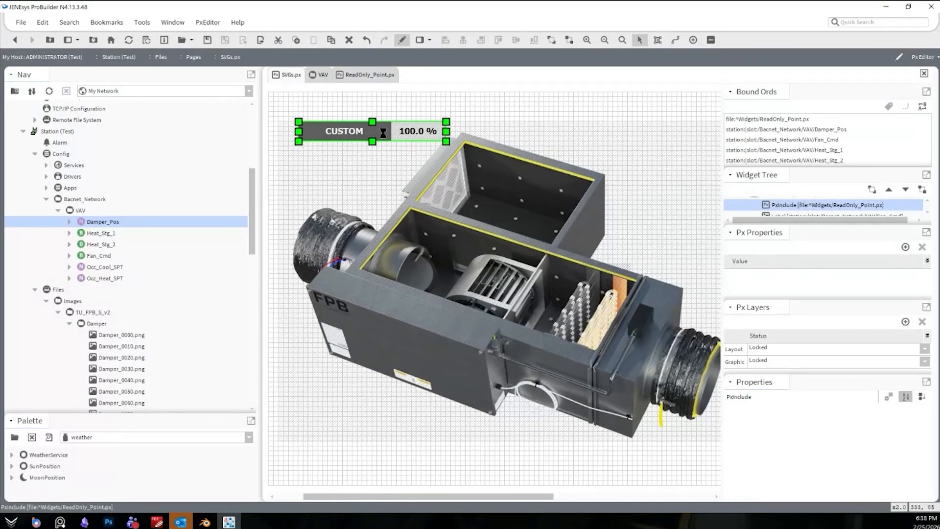
{"action": "left_click", "coordinate": [390, 239]}
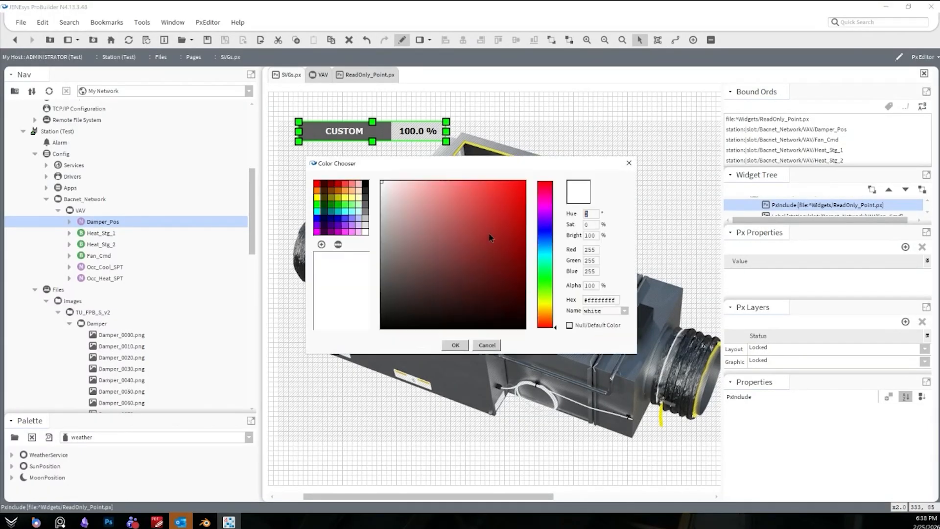
{"action": "left_click", "coordinate": [548, 210]}
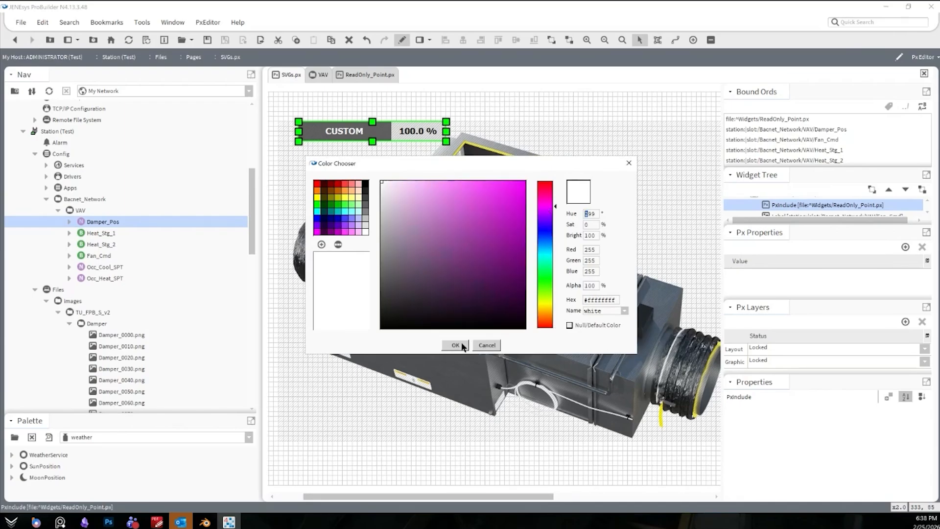
{"action": "left_click", "coordinate": [523, 183]}
{"action": "left_click", "coordinate": [456, 346]}
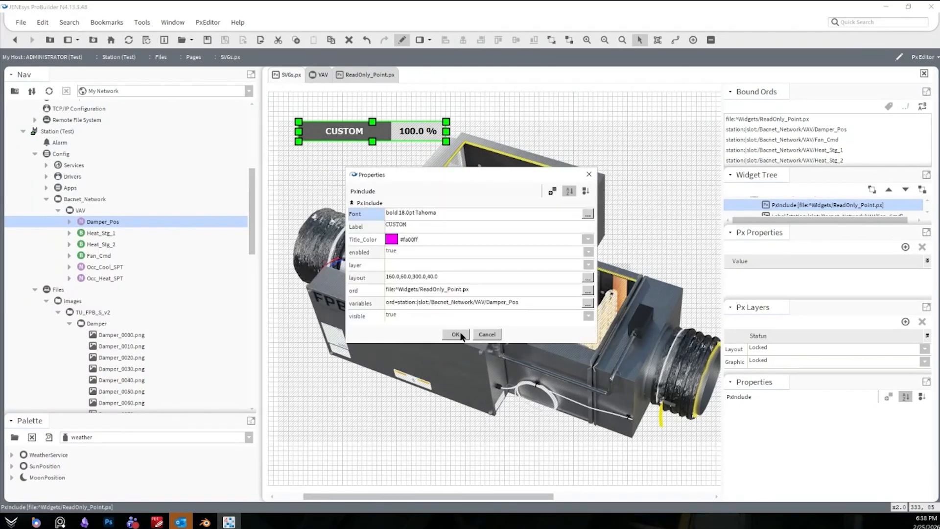
{"action": "left_click", "coordinate": [454, 332]}
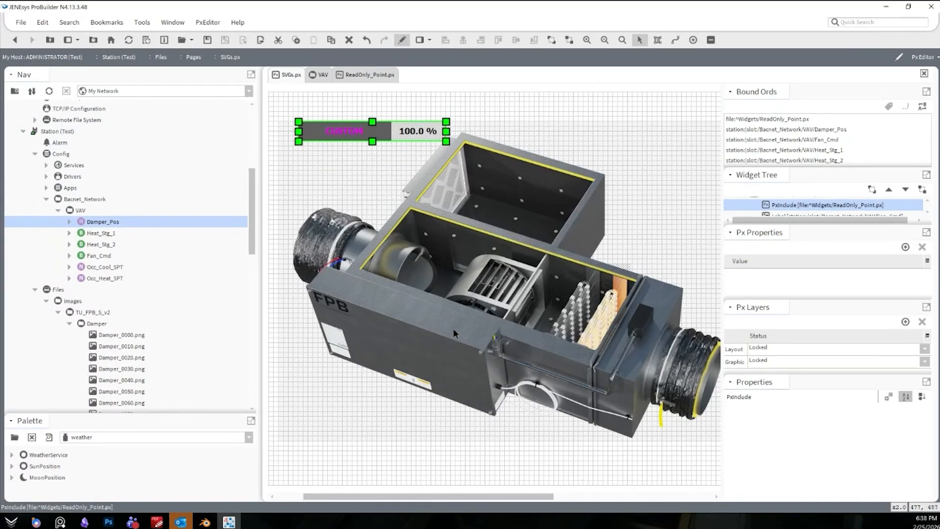
Set the Damper_Pos include's Title_Color to white and its Label to DAMPER POSITION.
{"action": "double_click", "coordinate": [346, 131]}
{"action": "left_click", "coordinate": [387, 237]}
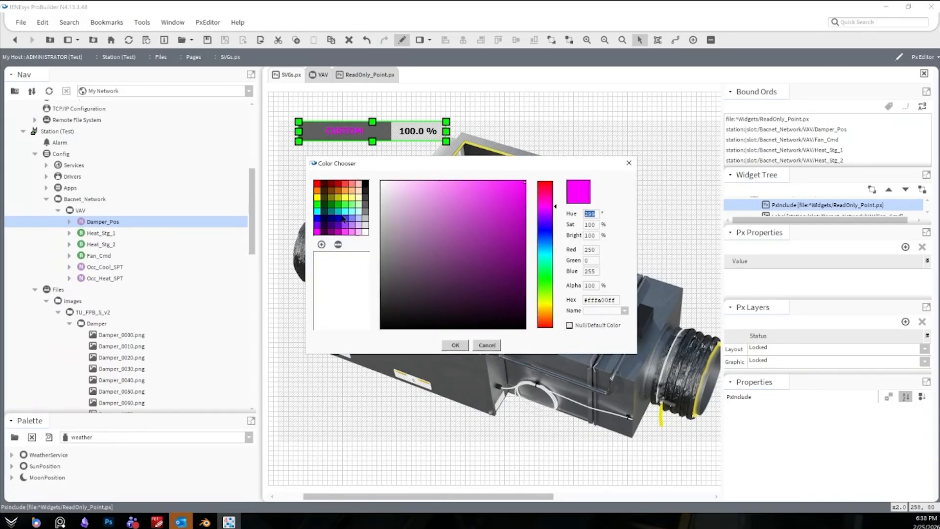
{"action": "left_click", "coordinate": [364, 231]}
{"action": "left_click", "coordinate": [455, 345]}
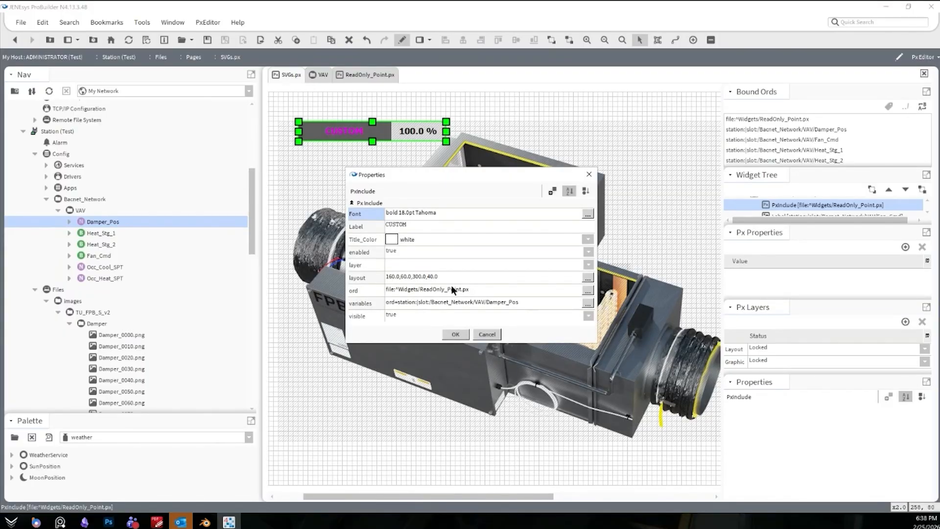
{"action": "left_click", "coordinate": [427, 229]}
{"action": "type", "text": "DAMPER P"}
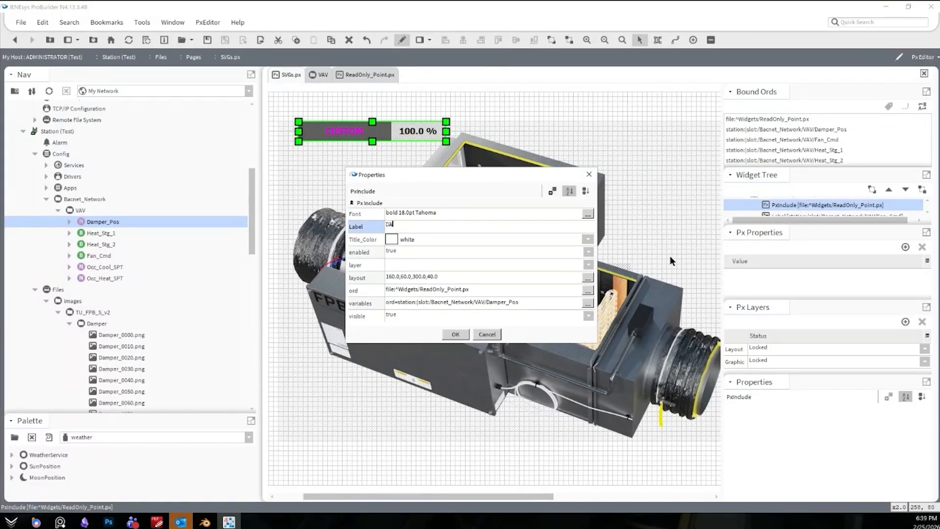
{"action": "type", "text": "OSITION"}
{"action": "key", "text": "Return"}
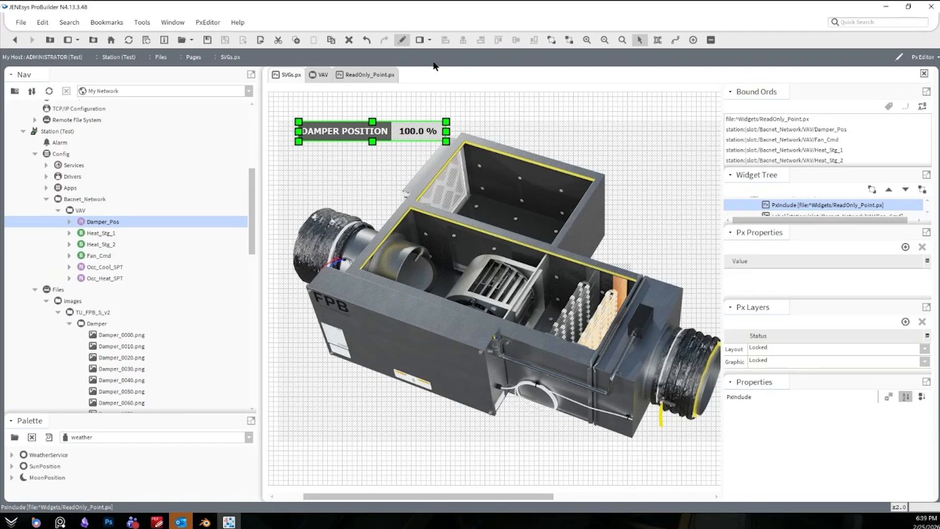
Check ReadOnly_Point.px in edit mode and return to the SVGs.px page.
{"action": "left_click", "coordinate": [375, 73]}
{"action": "left_click", "coordinate": [402, 40]}
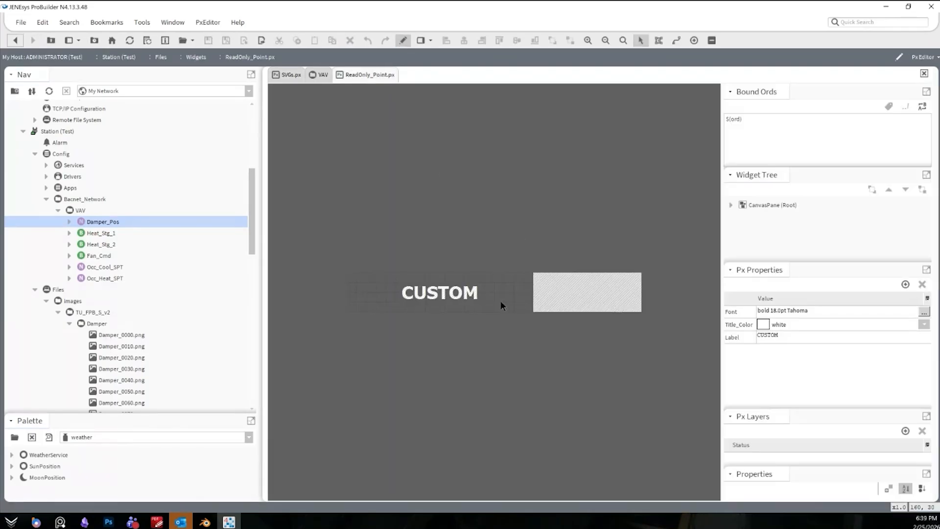
{"action": "left_click", "coordinate": [289, 74]}
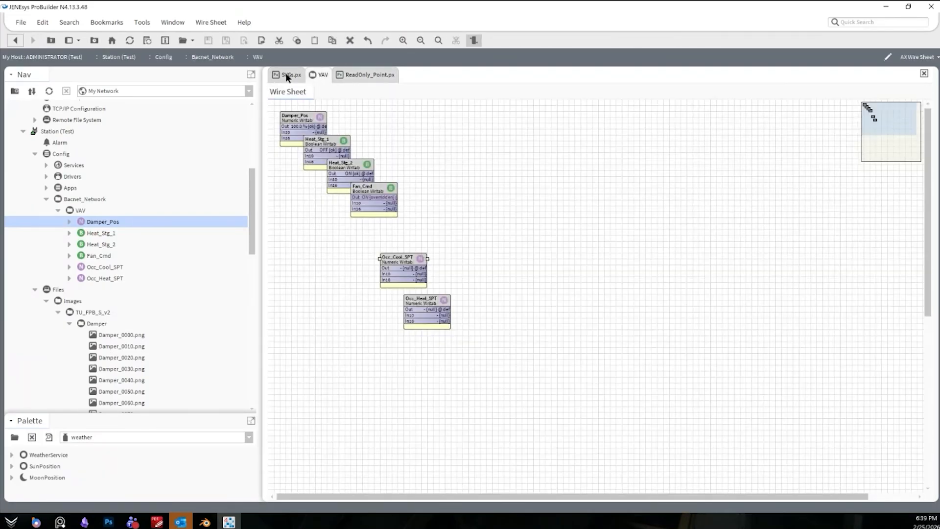
Set the DAMPER POSITION include's font size to 16 and move the include up and to the left on the page.
{"action": "double_click", "coordinate": [392, 132]}
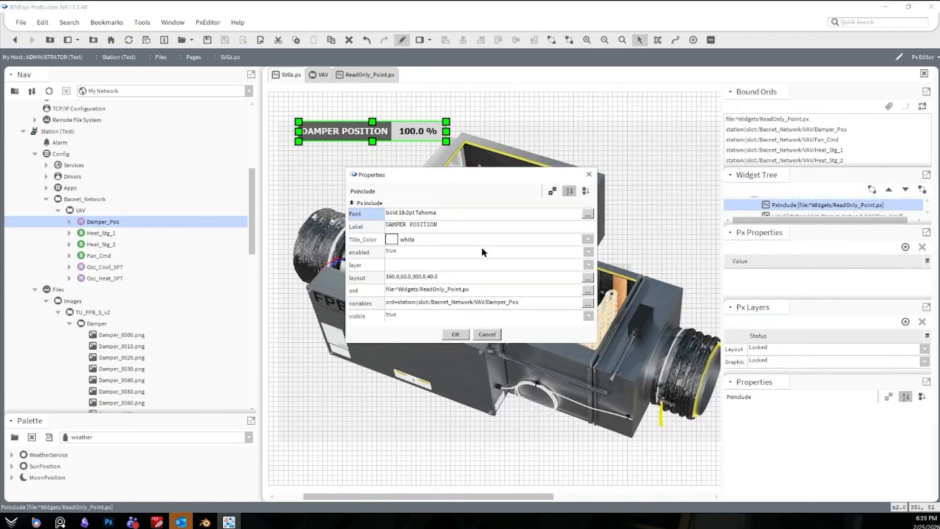
{"action": "left_click", "coordinate": [422, 214]}
{"action": "left_click", "coordinate": [509, 249]}
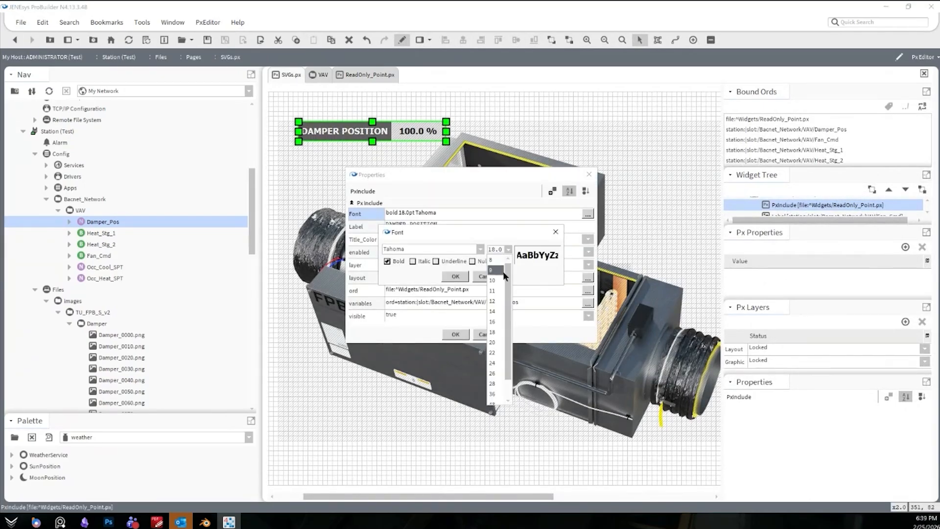
{"action": "left_click", "coordinate": [496, 321]}
{"action": "left_click", "coordinate": [460, 276]}
{"action": "left_click", "coordinate": [462, 332]}
{"action": "left_click_drag", "start_coordinate": [404, 140], "coordinate": [389, 124]}
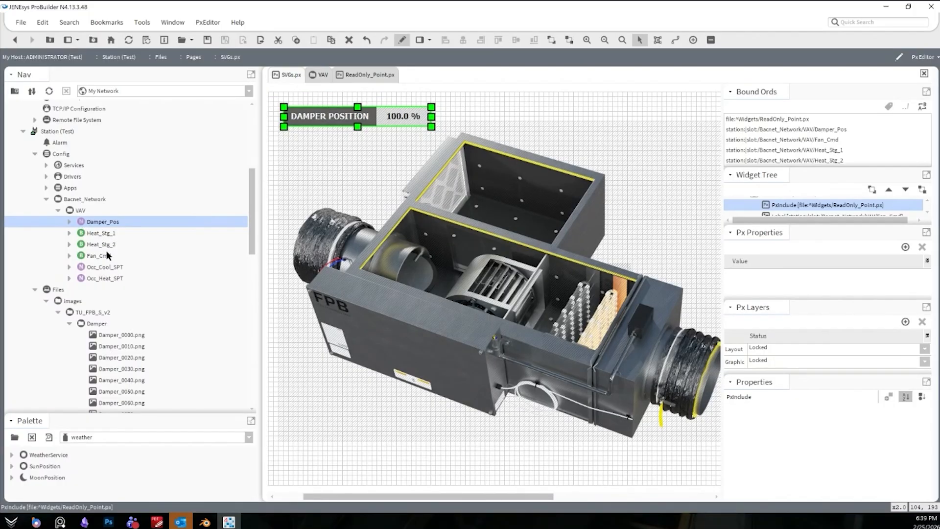
{"action": "left_click", "coordinate": [106, 268]}
{"action": "left_click", "coordinate": [114, 223]}
{"action": "left_click_drag", "start_coordinate": [114, 223], "coordinate": [343, 186]}
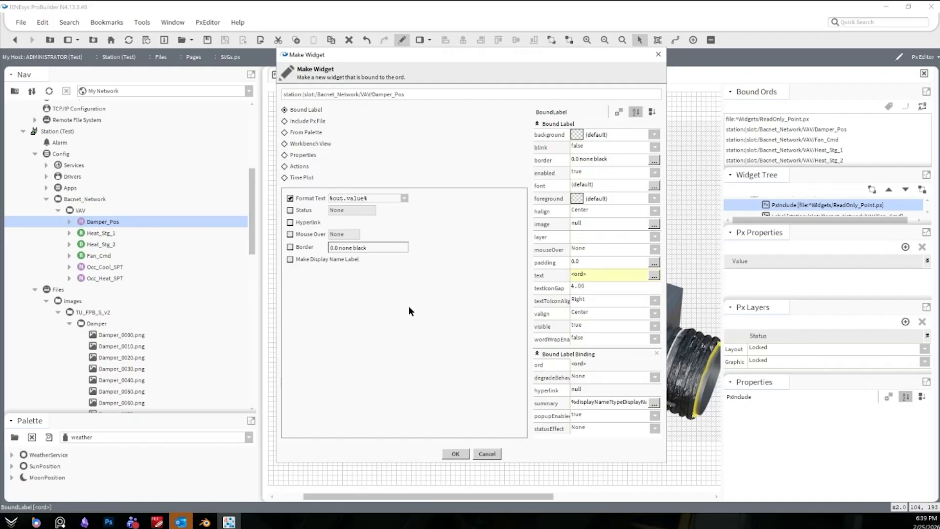
{"action": "left_click", "coordinate": [456, 454]}
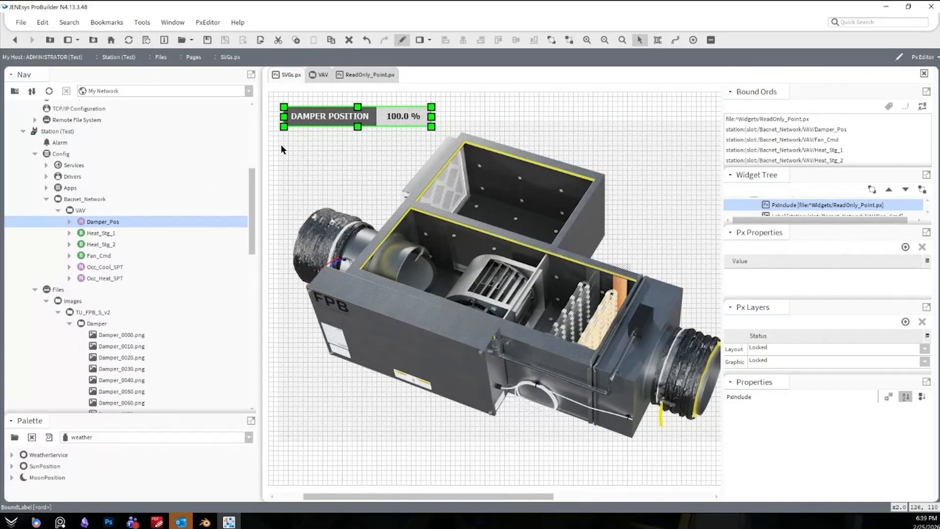
{"action": "left_click", "coordinate": [102, 278]}
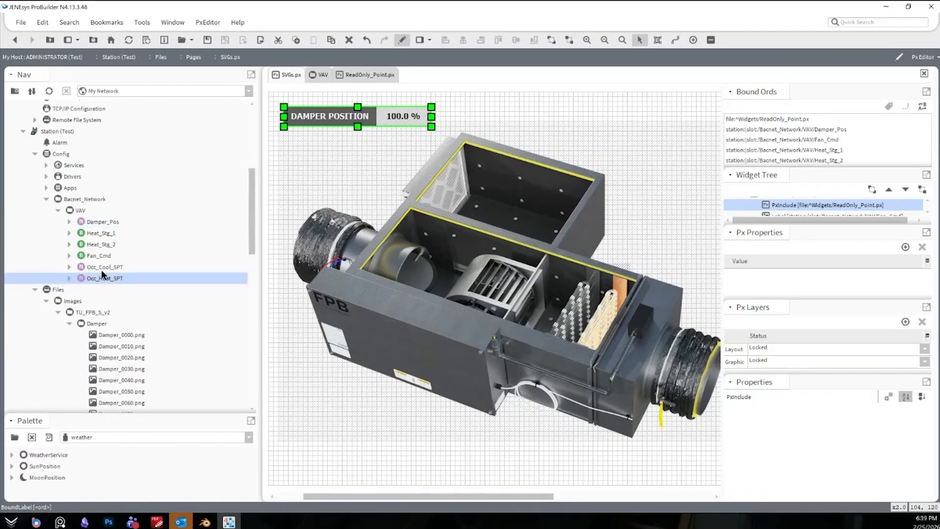
{"action": "left_click", "coordinate": [103, 268], "text": "shift"}
{"action": "left_click", "coordinate": [103, 221], "text": "ctrl"}
{"action": "left_click_drag", "start_coordinate": [103, 221], "coordinate": [492, 260]}
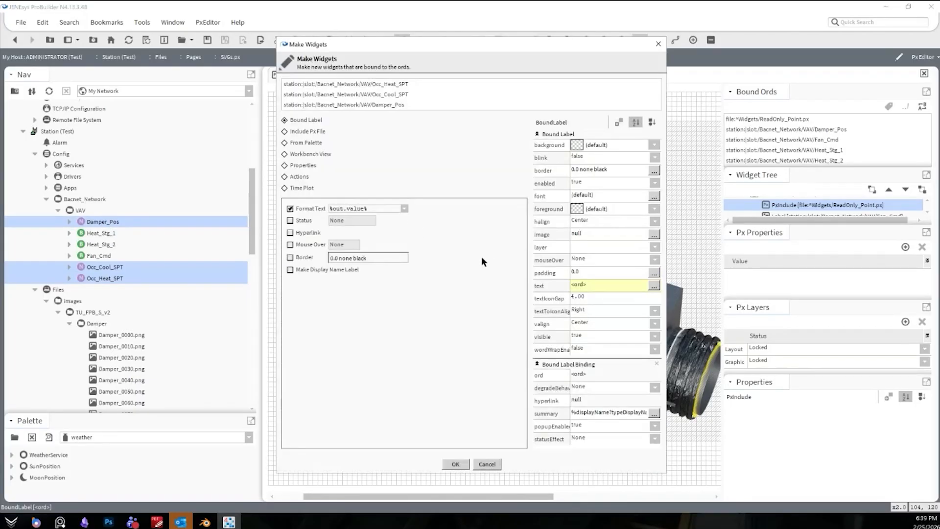
{"action": "left_click", "coordinate": [492, 462]}
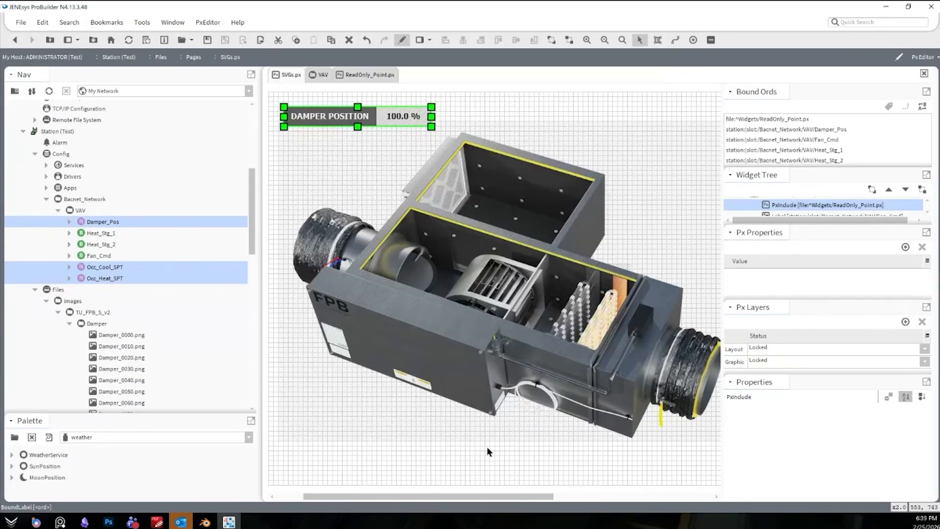
Move the DAMPER POSITION include slightly down, next to the upper corner of the VAV graphic.
{"action": "left_click", "coordinate": [335, 159]}
{"action": "left_click", "coordinate": [345, 120]}
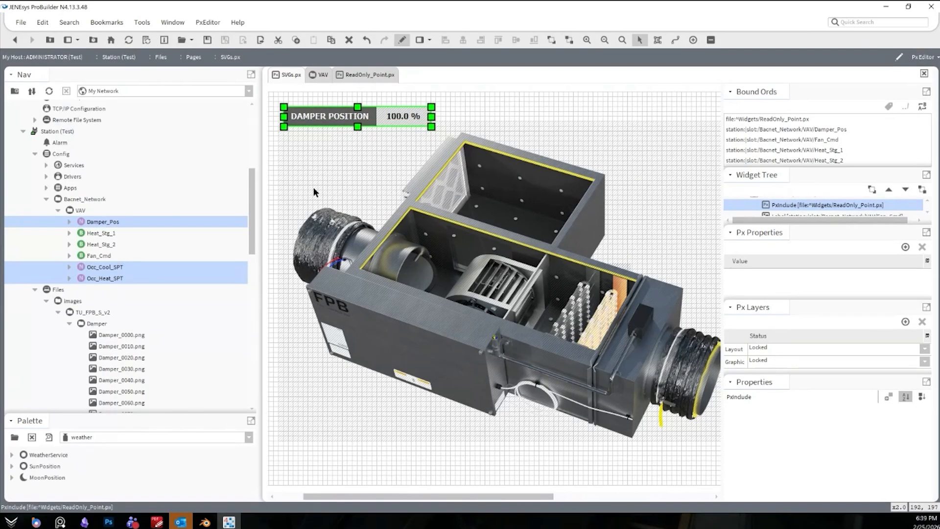
{"action": "left_click", "coordinate": [380, 104]}
{"action": "left_click_drag", "start_coordinate": [406, 110], "coordinate": [413, 132]}
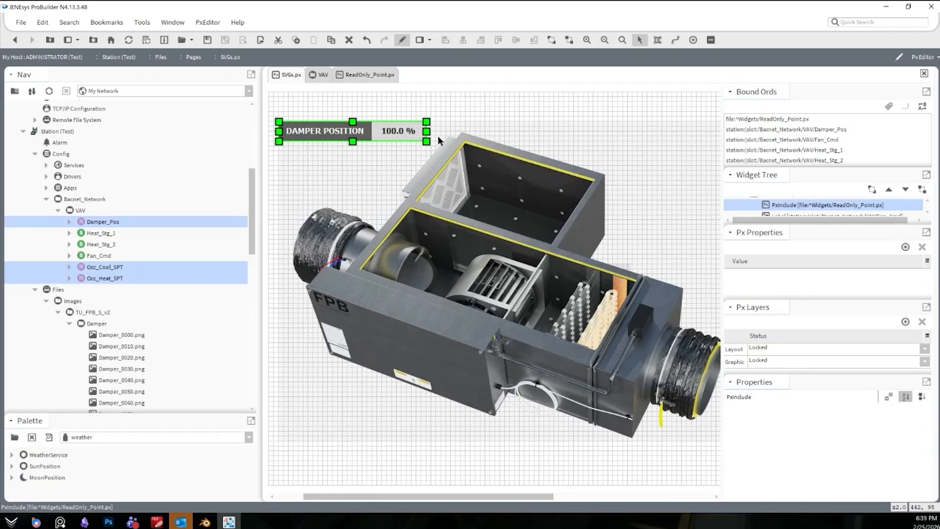
Add Heat_Stg_1, Heat_Stg_2, Fan_Cmd, Occ_Cool_SPT and Occ_Heat_SPT as Px includes of Widgets/ReadOnly_Point.px, binding the ord variable.
{"action": "left_click", "coordinate": [109, 235]}
{"action": "left_click", "coordinate": [105, 278], "text": "ctrl"}
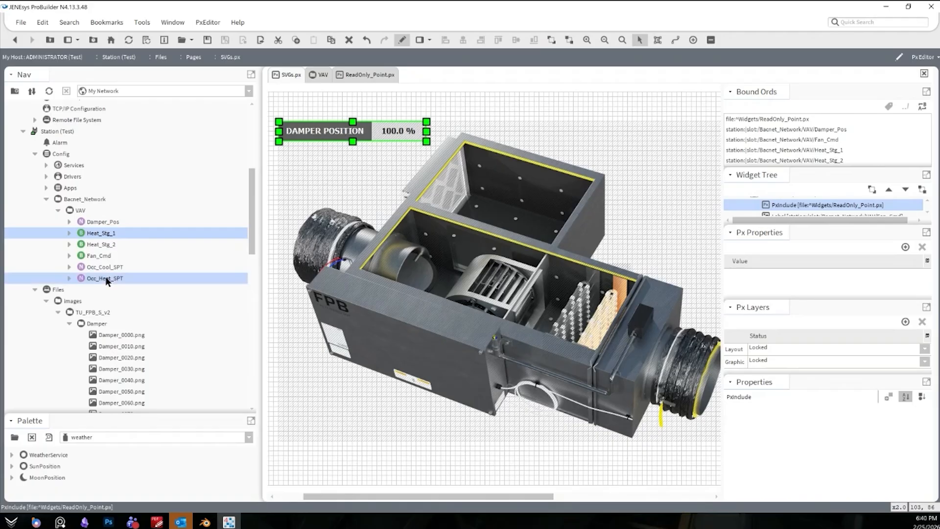
{"action": "left_click", "coordinate": [107, 239]}
{"action": "left_click", "coordinate": [107, 281], "text": "shift"}
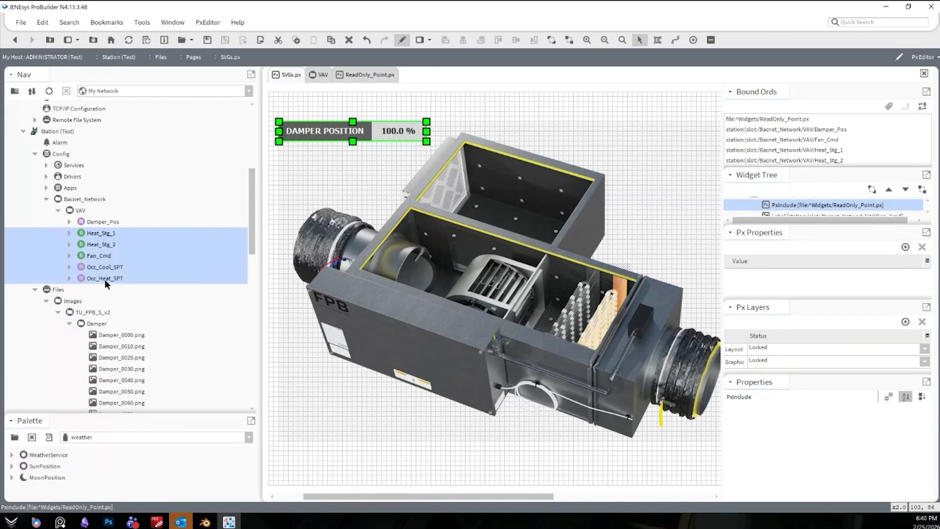
{"action": "left_click_drag", "start_coordinate": [103, 236], "coordinate": [343, 201]}
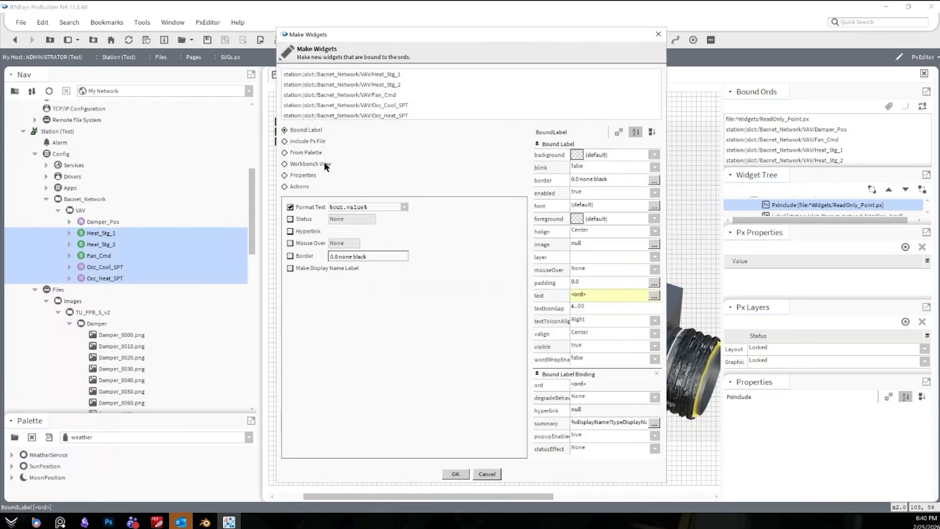
{"action": "left_click", "coordinate": [307, 141]}
{"action": "left_click", "coordinate": [505, 219]}
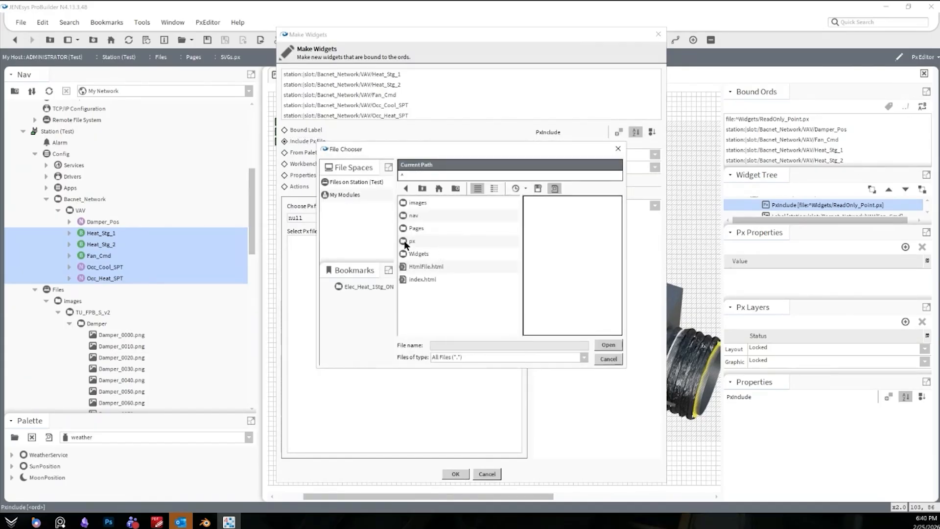
{"action": "double_click", "coordinate": [409, 254]}
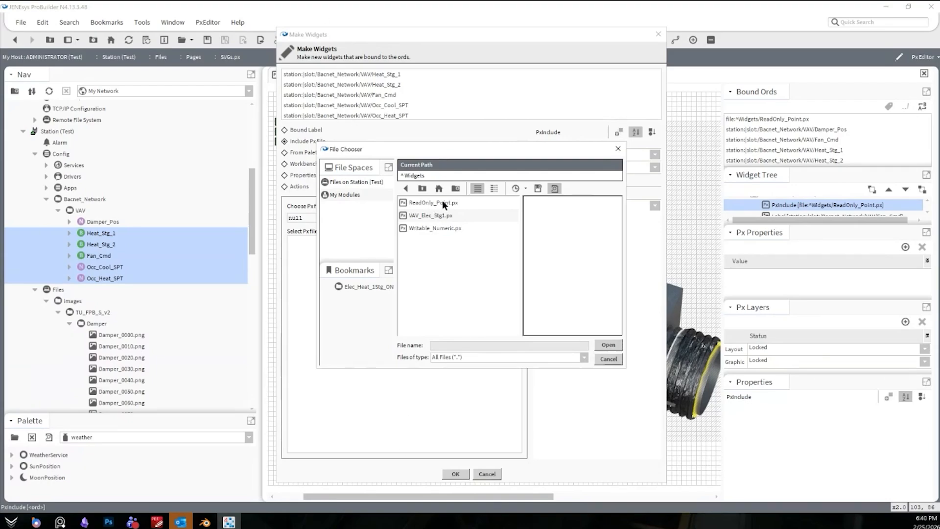
{"action": "double_click", "coordinate": [440, 201]}
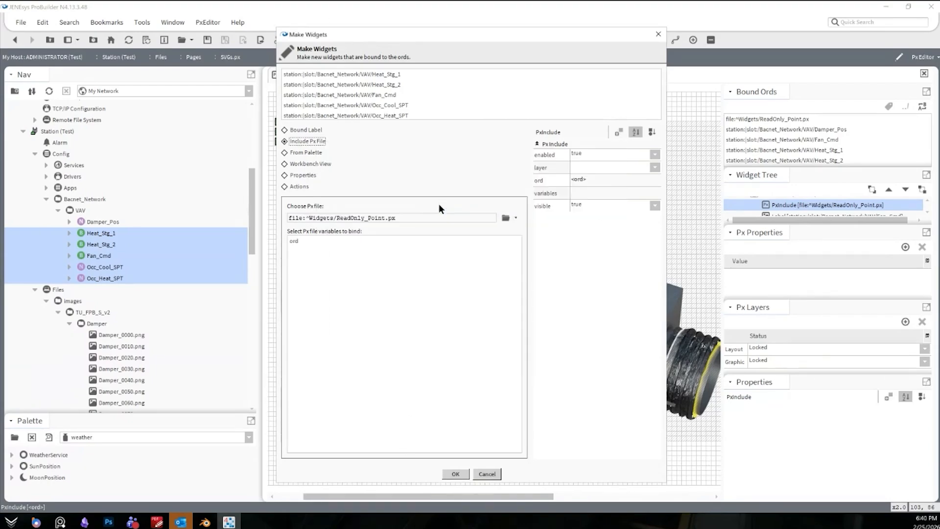
{"action": "left_click", "coordinate": [293, 240]}
{"action": "left_click", "coordinate": [456, 474]}
Move the stack of five new includes below the DAMPER POSITION include, leaving a gap between them.
{"action": "left_click_drag", "start_coordinate": [410, 201], "coordinate": [350, 147]}
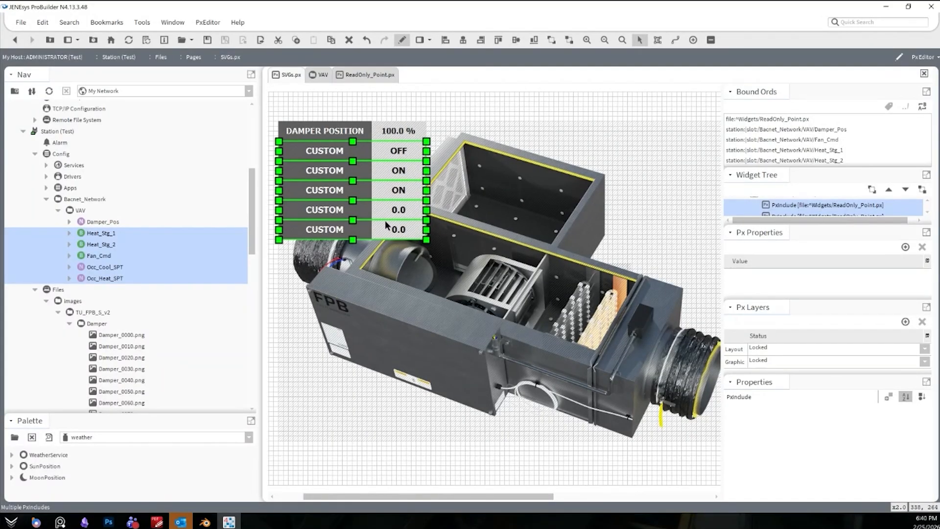
{"action": "left_click_drag", "start_coordinate": [378, 231], "coordinate": [383, 290]}
{"action": "left_click", "coordinate": [395, 420]}
Try replacing the absolute station path in the bottom include's ord variable with a relative slot: path to Occ_Heat_SPT.
{"action": "double_click", "coordinate": [394, 293]}
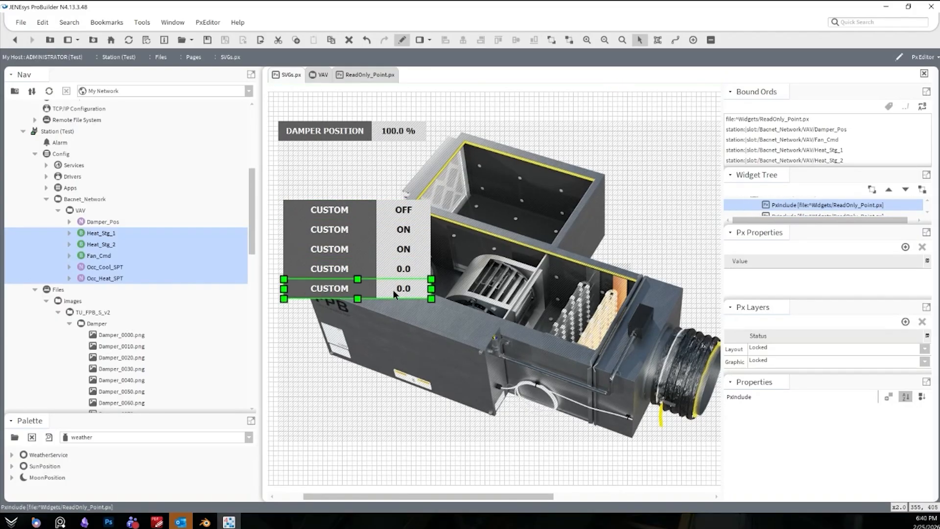
{"action": "left_click", "coordinate": [498, 304]}
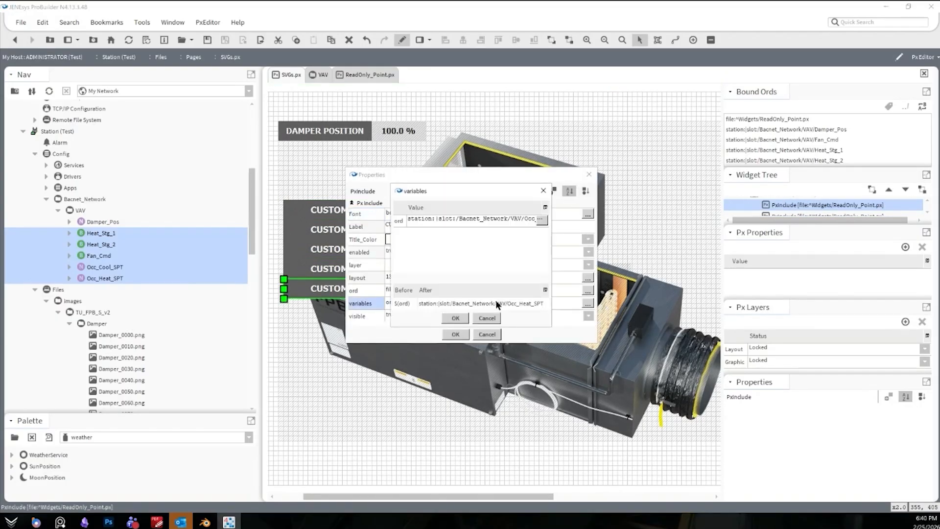
{"action": "left_click", "coordinate": [498, 318]}
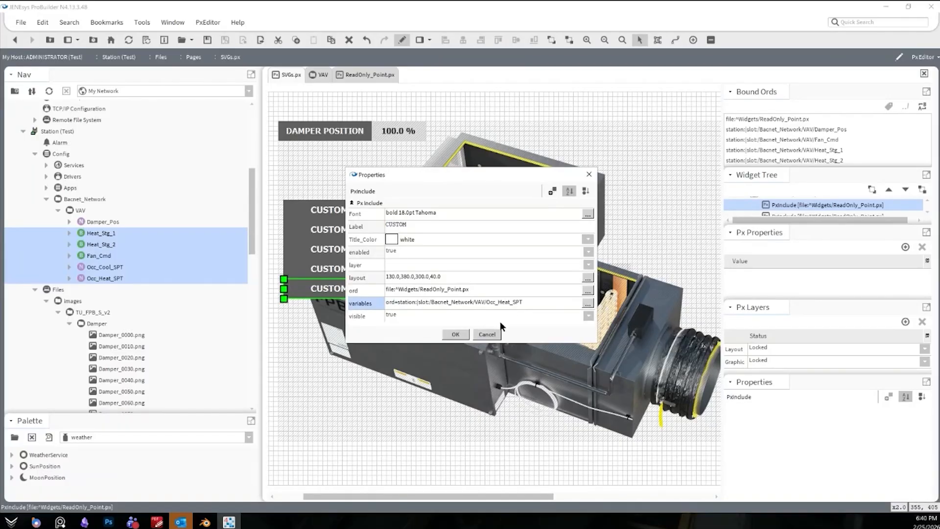
{"action": "left_click", "coordinate": [507, 304]}
{"action": "left_click_drag", "start_coordinate": [521, 217], "coordinate": [63, 214]}
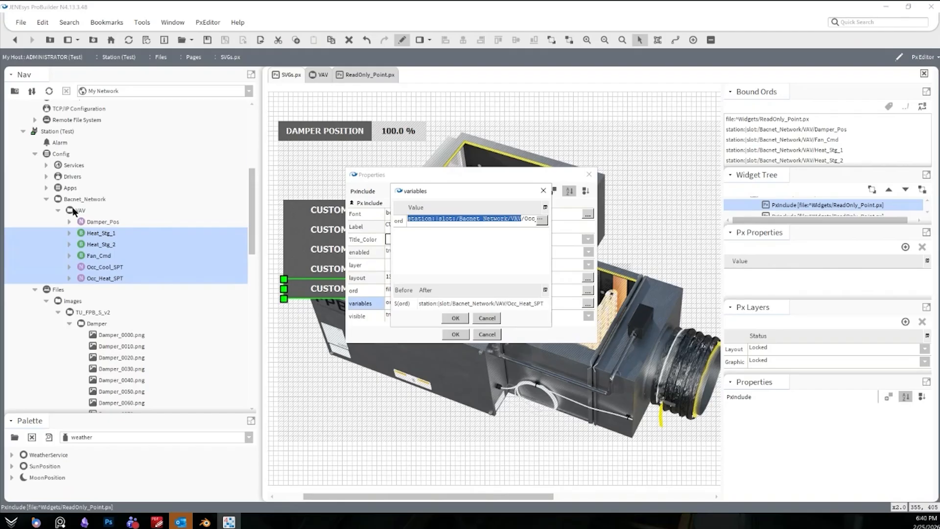
{"action": "type", "text": "slot:\""}
{"action": "key", "text": "BackSpace"}
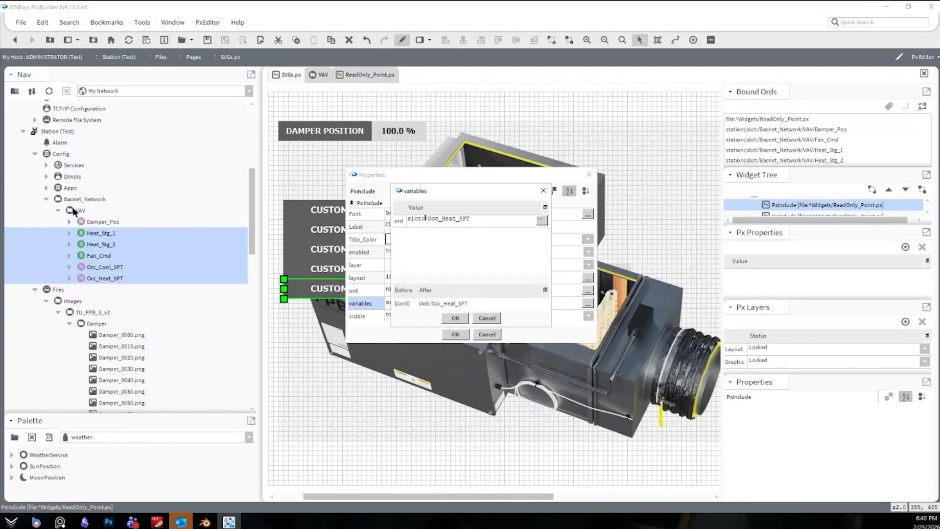
{"action": "left_click", "coordinate": [465, 318]}
{"action": "left_click", "coordinate": [487, 335]}
Move the two lowest includes down so that small gaps separate them from each other and from the three above.
{"action": "mouse_move", "coordinate": [404, 289]}
{"action": "left_mouse_down"}
{"action": "mouse_move", "coordinate": [404, 309]}
{"action": "mouse_move", "coordinate": [422, 272]}
{"action": "mouse_move", "coordinate": [406, 300]}
{"action": "left_mouse_up"}
{"action": "left_click", "coordinate": [423, 269], "text": "ctrl"}
{"action": "left_click", "coordinate": [413, 294]}
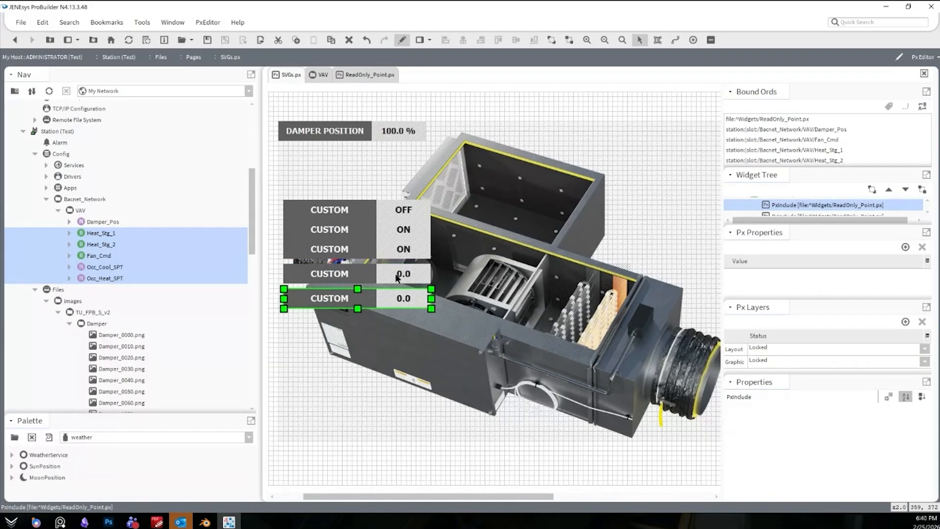
{"action": "left_click", "coordinate": [449, 466]}
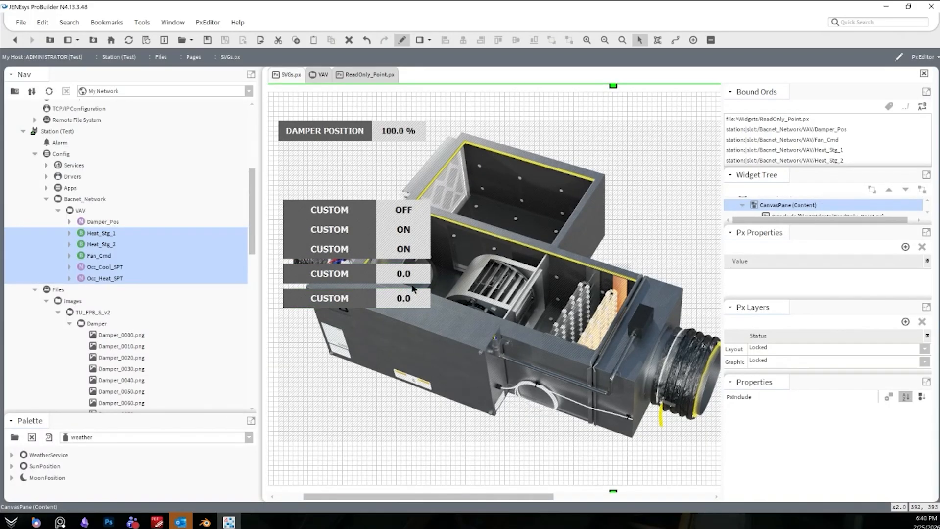
Move the lowest include up so it sits directly beneath the include above it.
{"action": "left_click_drag", "start_coordinate": [415, 299], "coordinate": [416, 294]}
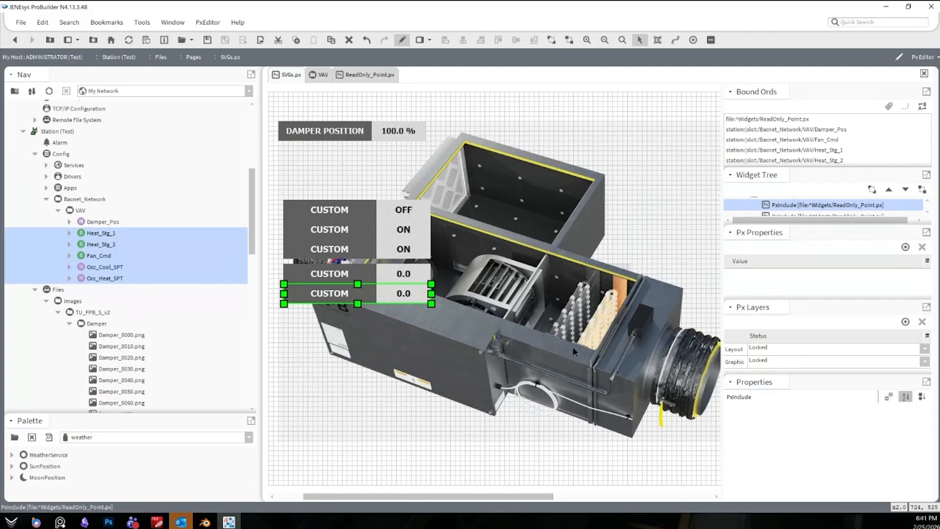
{"action": "double_click", "coordinate": [500, 364]}
{"action": "left_click", "coordinate": [488, 342]}
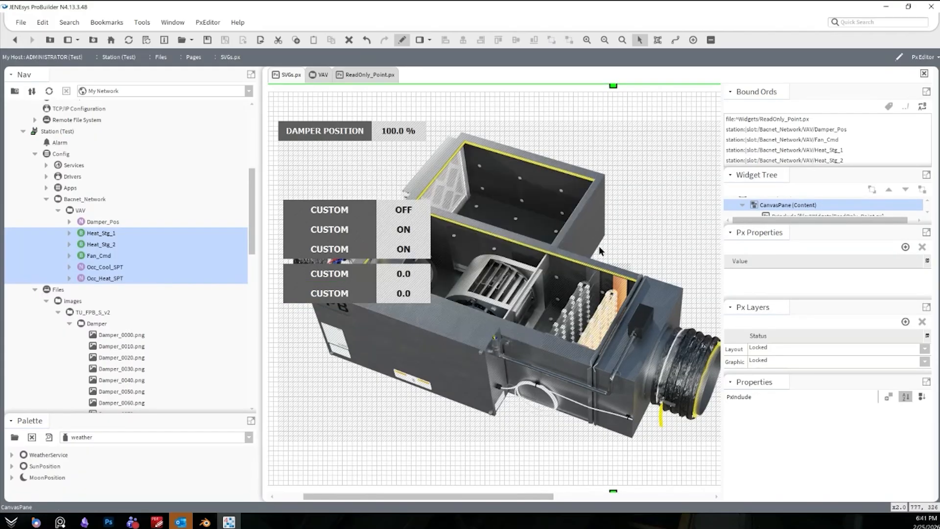
Delete the five CUSTOM includes and the DAMPER POSITION include, leaving only the VAV graphic on the page.
{"action": "left_click", "coordinate": [404, 294]}
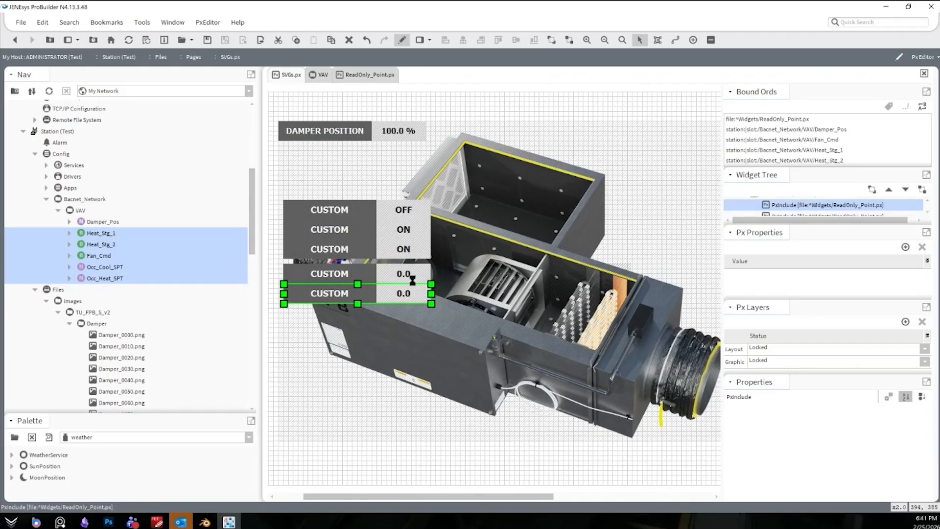
{"action": "key", "text": "Delete"}
{"action": "left_click", "coordinate": [404, 273]}
{"action": "key", "text": "Delete"}
{"action": "left_click", "coordinate": [413, 248]}
{"action": "key", "text": "Delete"}
{"action": "left_click", "coordinate": [409, 229]}
{"action": "key", "text": "Delete"}
{"action": "left_click", "coordinate": [412, 208]}
{"action": "key", "text": "Delete"}
{"action": "left_click", "coordinate": [409, 137]}
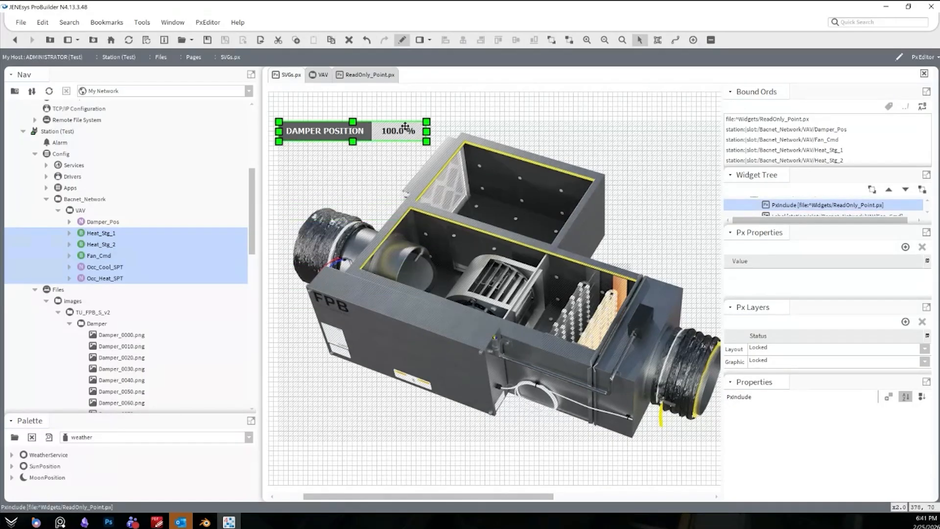
{"action": "key", "text": "Delete"}
{"action": "left_click", "coordinate": [399, 133]}
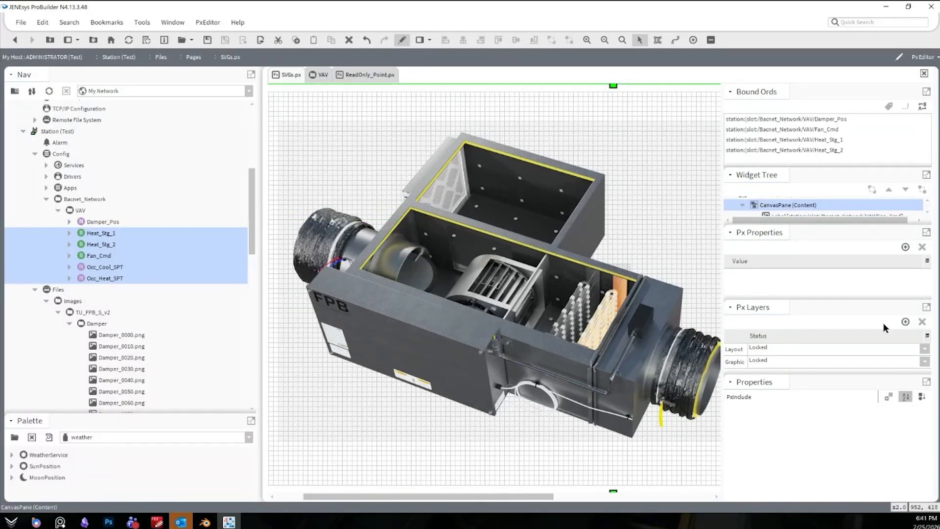
Unlock the Layout and Graphic Px layers by setting both to Normal.
{"action": "left_click", "coordinate": [801, 349]}
{"action": "left_click", "coordinate": [784, 366]}
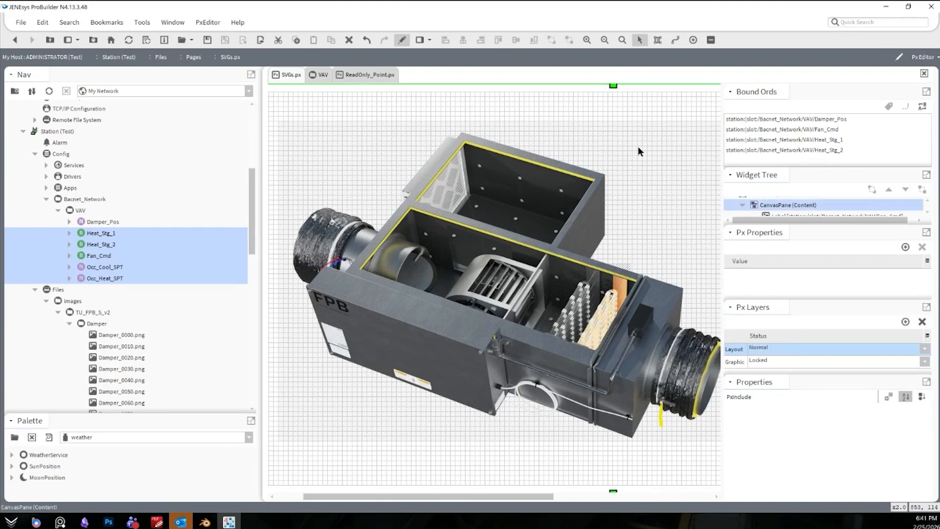
{"action": "left_click", "coordinate": [778, 363]}
{"action": "left_click", "coordinate": [778, 374]}
Compare the layout size of the background VAV image label with the view size of the canvas pane.
{"action": "double_click", "coordinate": [467, 263]}
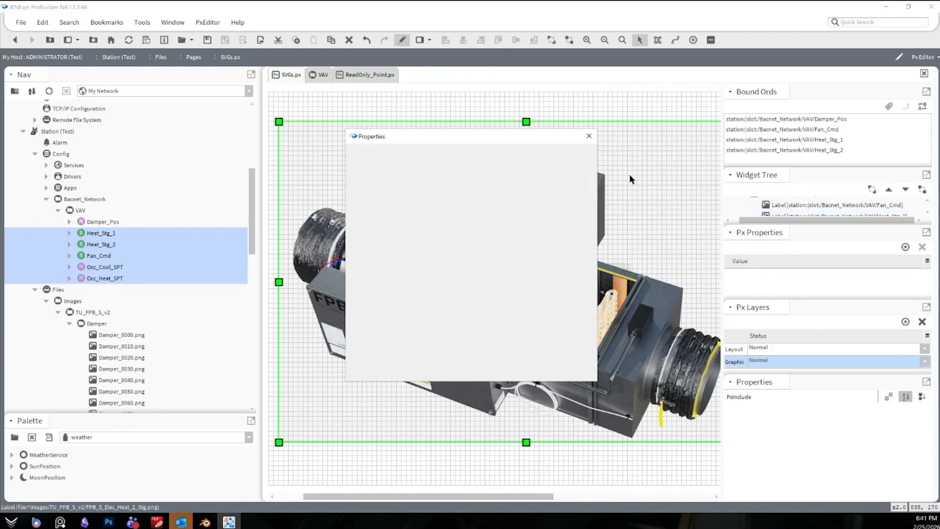
{"action": "double_click", "coordinate": [448, 275]}
{"action": "left_click", "coordinate": [467, 259]}
{"action": "key", "text": "Escape"}
{"action": "key", "text": "Escape"}
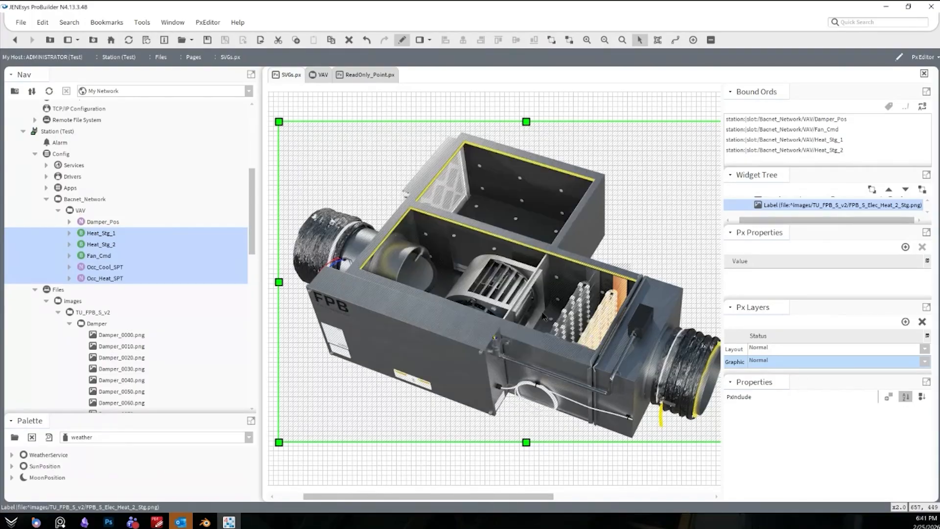
{"action": "double_click", "coordinate": [514, 105]}
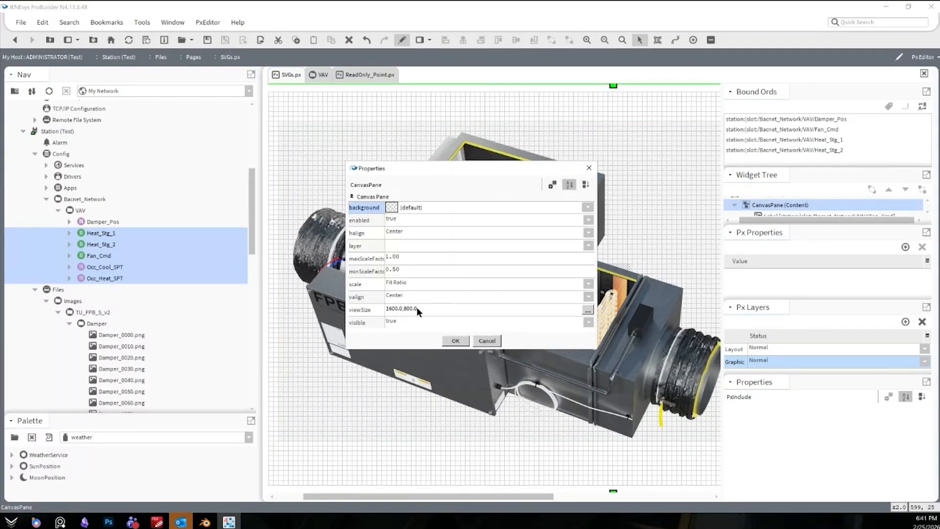
{"action": "double_click", "coordinate": [417, 307]}
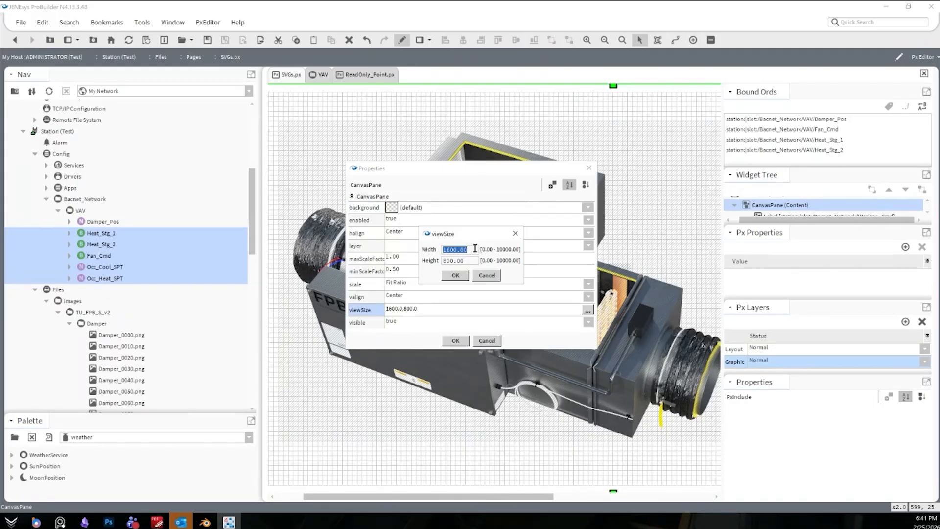
{"action": "key", "text": "Escape"}
{"action": "key", "text": "Escape"}
{"action": "double_click", "coordinate": [611, 133]}
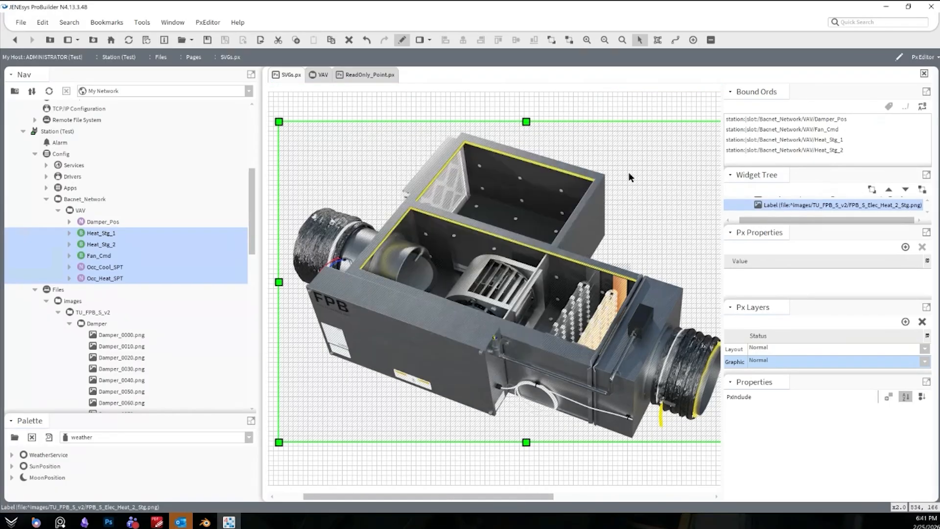
{"action": "left_click", "coordinate": [460, 276]}
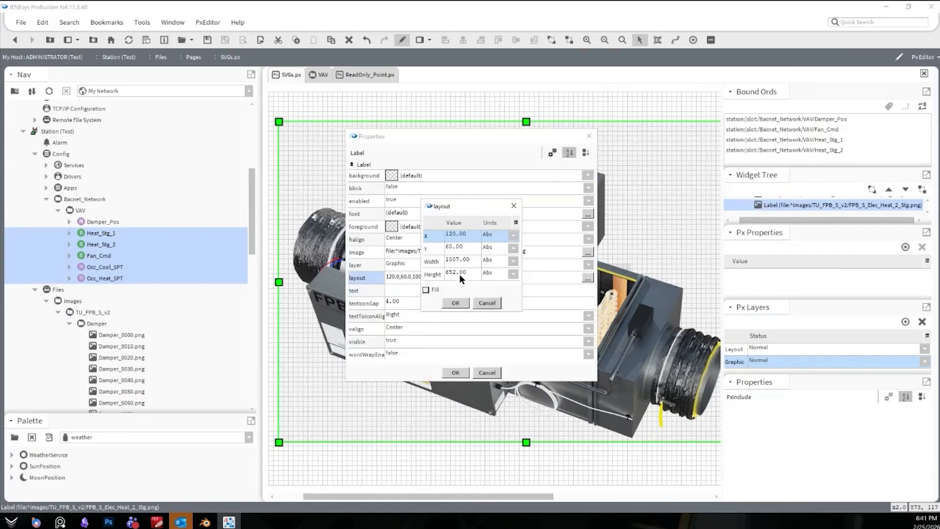
{"action": "key", "text": "Escape"}
{"action": "key", "text": "Escape"}
Set the canvas pane's viewSize to 1007 wide by 652 high to match the background image.
{"action": "double_click", "coordinate": [637, 107]}
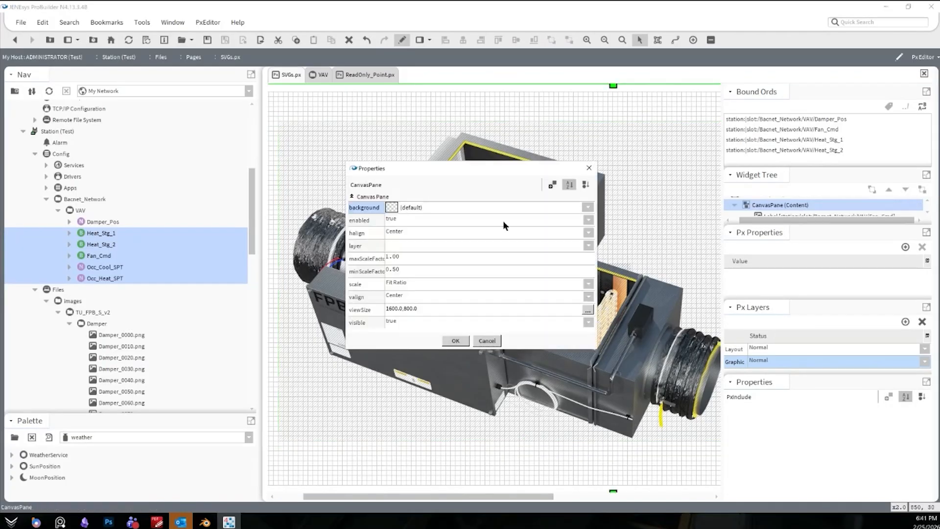
{"action": "left_click", "coordinate": [438, 307]}
{"action": "type", "text": "10"}
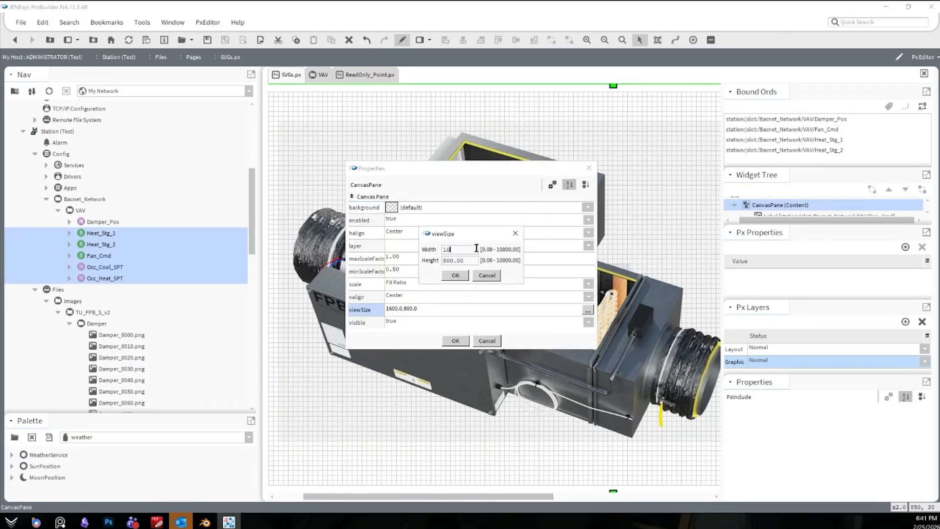
{"action": "key", "text": "Tab"}
{"action": "type", "text": "652"}
{"action": "left_click", "coordinate": [457, 277]}
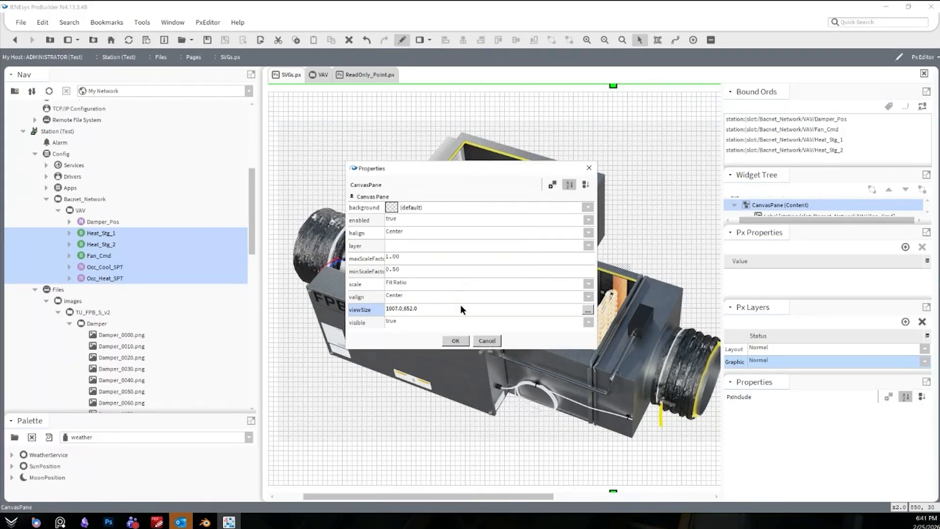
{"action": "left_click", "coordinate": [456, 341]}
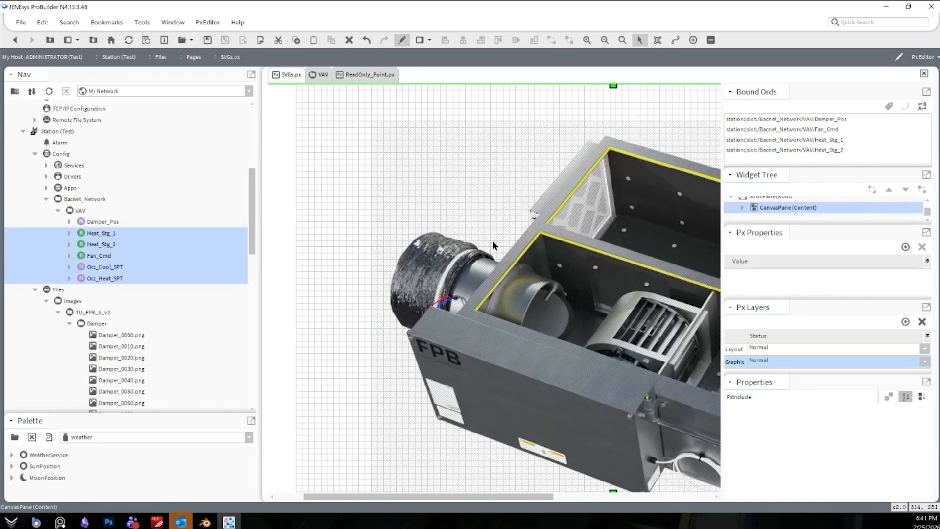
{"action": "double_click", "coordinate": [326, 234]}
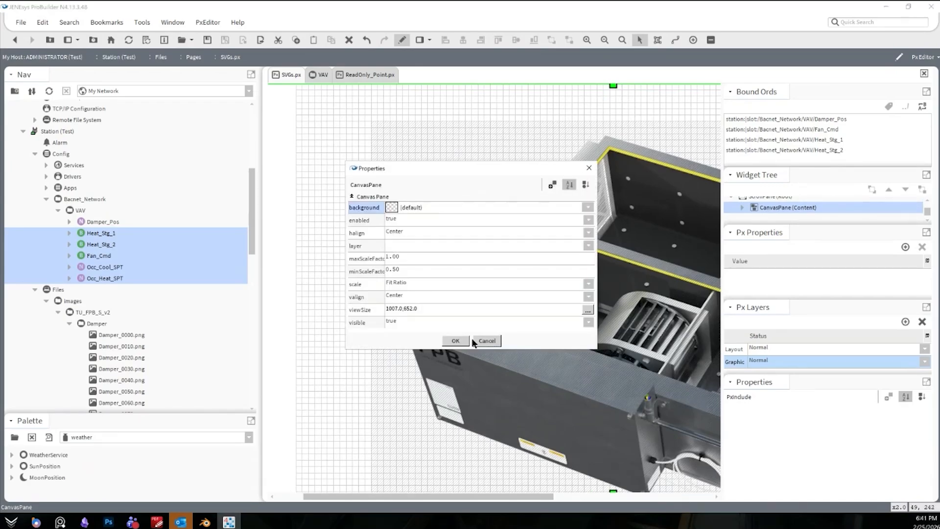
{"action": "left_click", "coordinate": [456, 342]}
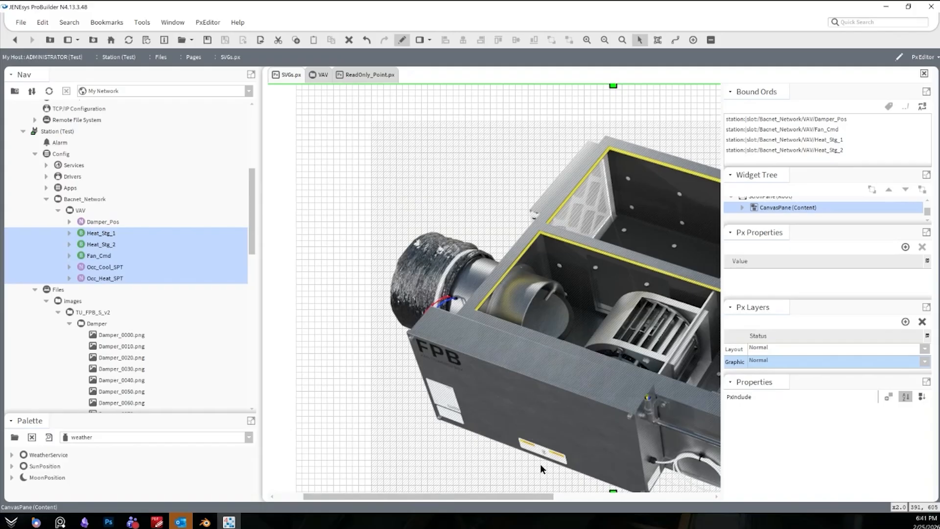
Select all five labels under the canvas pane and move them together so the VAV image fits the canvas.
{"action": "left_click", "coordinate": [622, 40]}
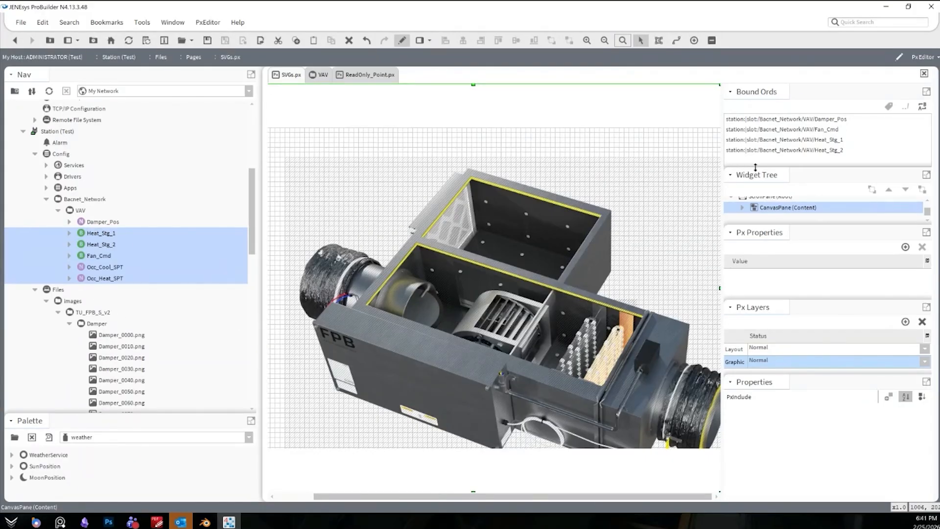
{"action": "left_click_drag", "start_coordinate": [803, 225], "coordinate": [813, 441]}
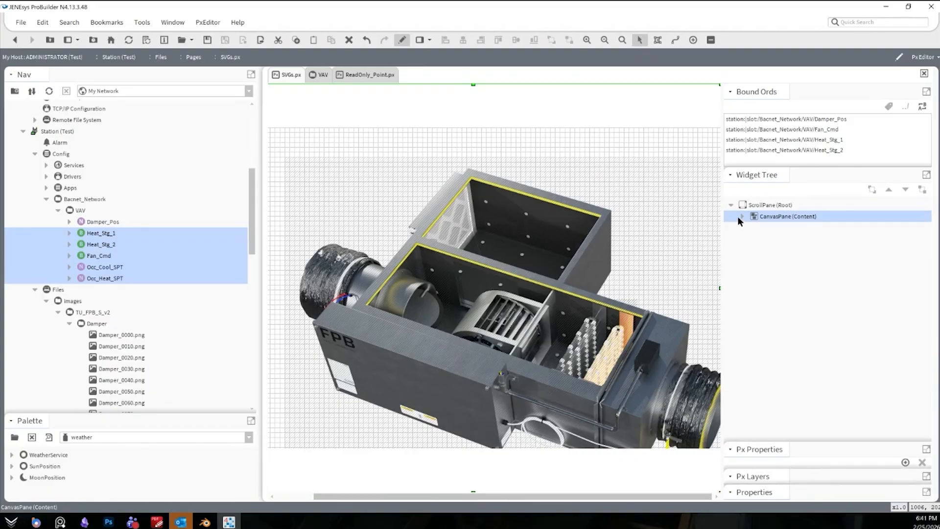
{"action": "left_click", "coordinate": [739, 217]}
{"action": "left_click", "coordinate": [742, 216]}
{"action": "left_click", "coordinate": [780, 228]}
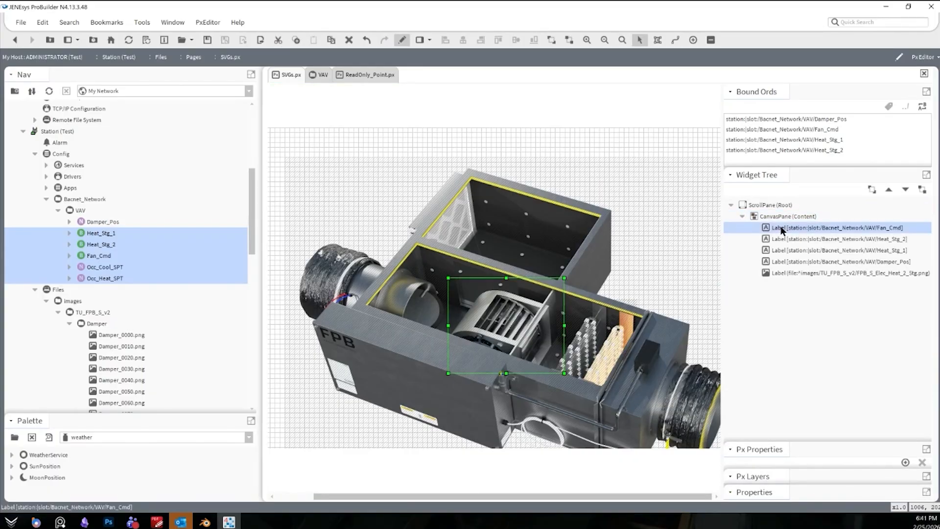
{"action": "left_click", "coordinate": [798, 273], "text": "shift"}
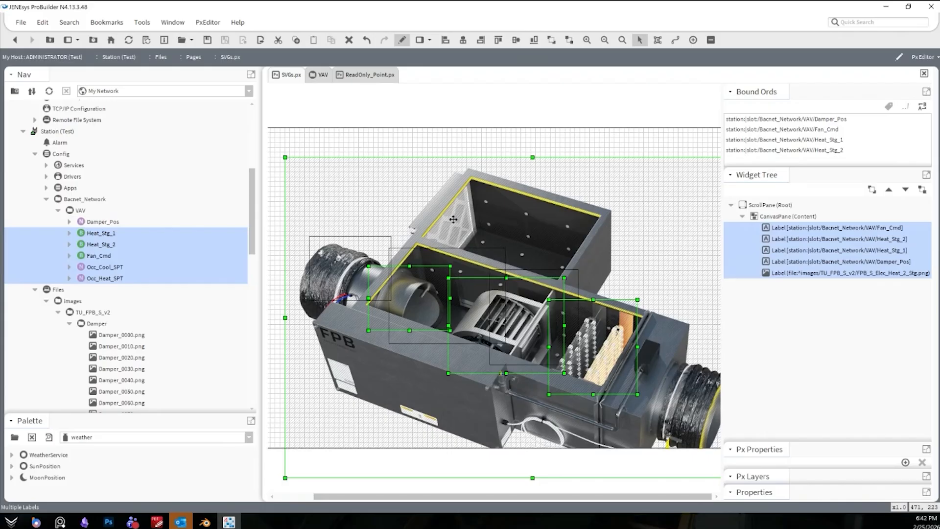
Cut the canvas pane, delete the root scroll pane, and paste the canvas pane back as the root.
{"action": "left_click", "coordinate": [785, 216]}
{"action": "right_click", "coordinate": [786, 216]}
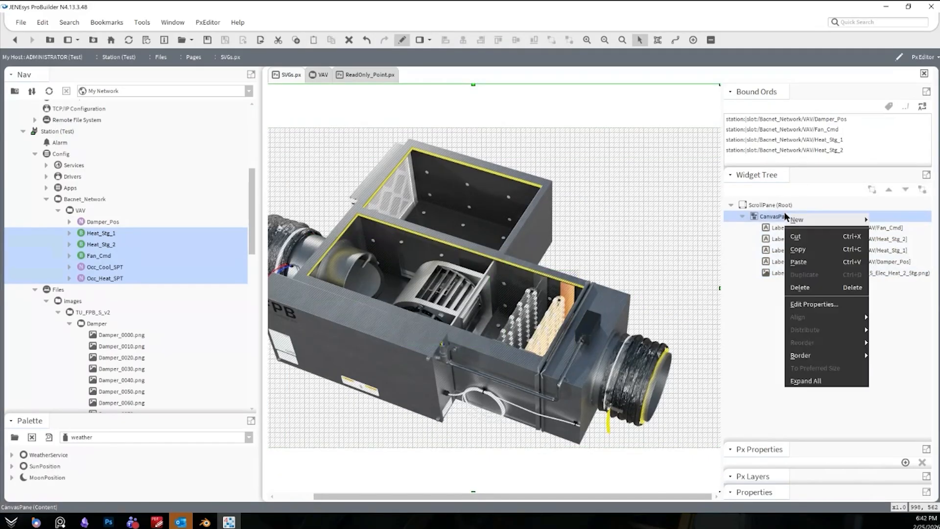
{"action": "left_click", "coordinate": [805, 237]}
{"action": "right_click", "coordinate": [775, 204]}
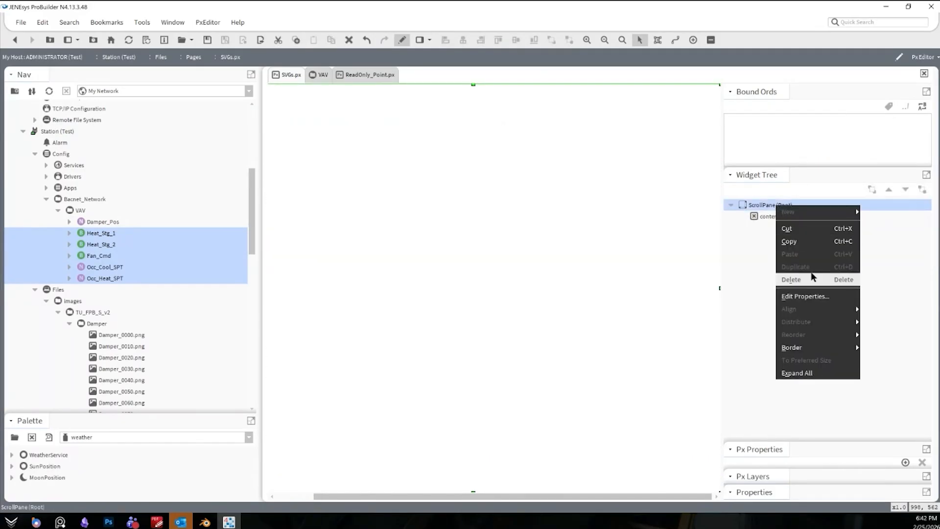
{"action": "left_click", "coordinate": [794, 278]}
{"action": "right_click", "coordinate": [742, 205]}
{"action": "left_click", "coordinate": [764, 252]}
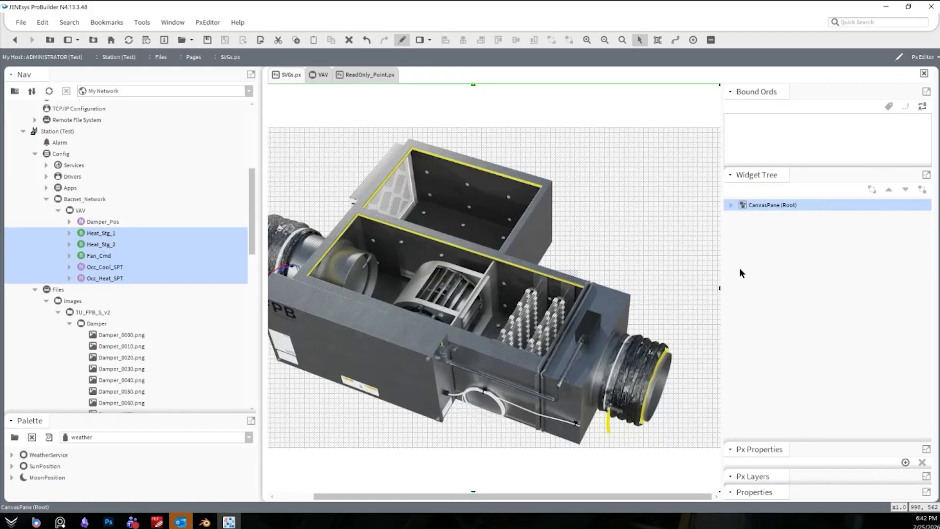
Inspect the properties and value binding of the Heat_Stg_2 label over the heating coils.
{"action": "left_click_drag", "start_coordinate": [538, 497], "coordinate": [505, 497]}
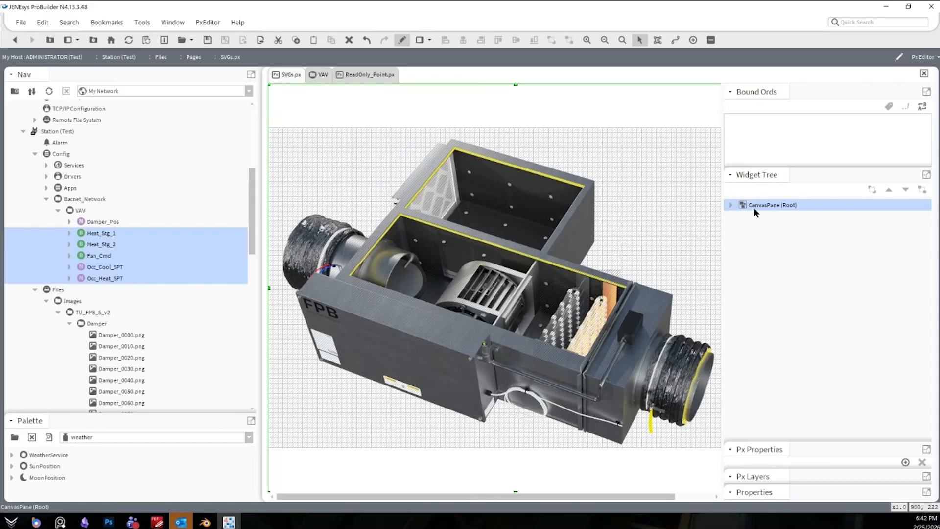
{"action": "left_click", "coordinate": [590, 331]}
{"action": "double_click", "coordinate": [589, 330]}
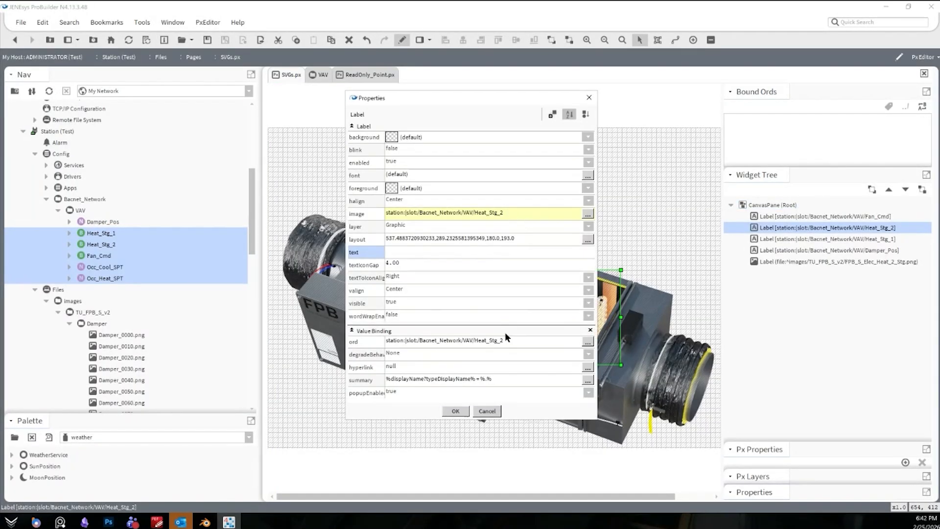
{"action": "left_click", "coordinate": [494, 411]}
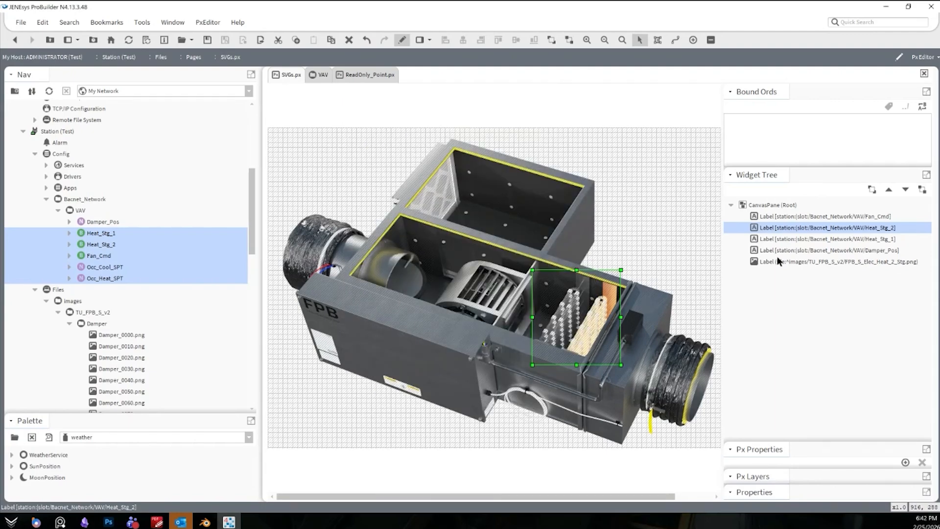
Add a Px property named Fan_Status of type baja Ord.
{"action": "left_click_drag", "start_coordinate": [817, 445], "coordinate": [783, 321]}
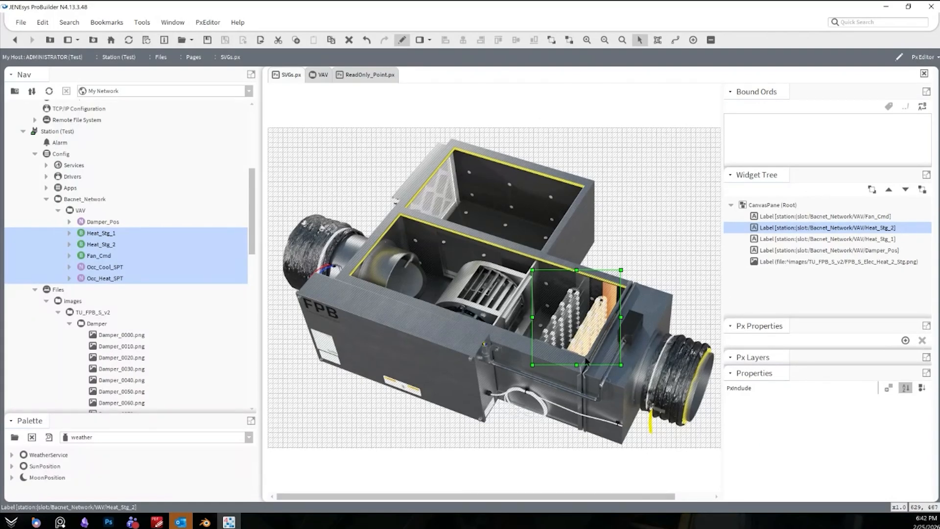
{"action": "left_click_drag", "start_coordinate": [788, 320], "coordinate": [793, 426]}
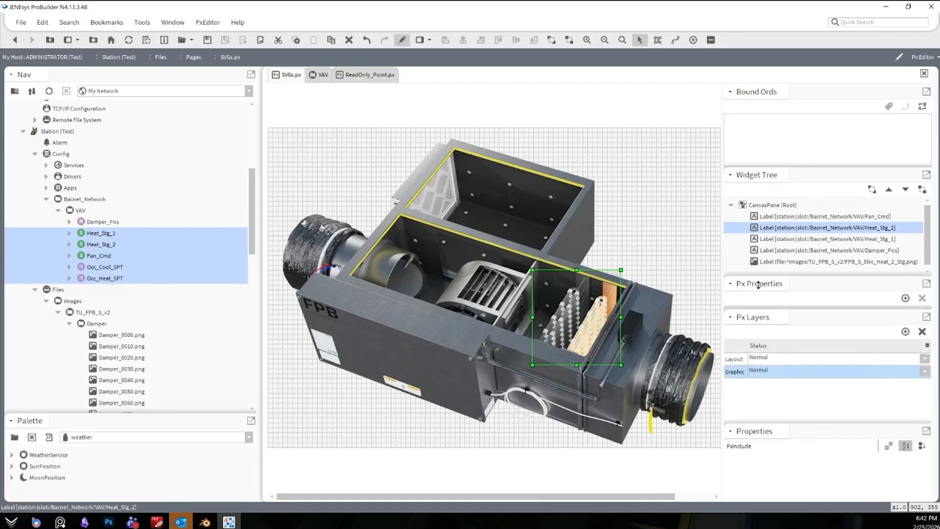
{"action": "left_click_drag", "start_coordinate": [771, 318], "coordinate": [776, 404]}
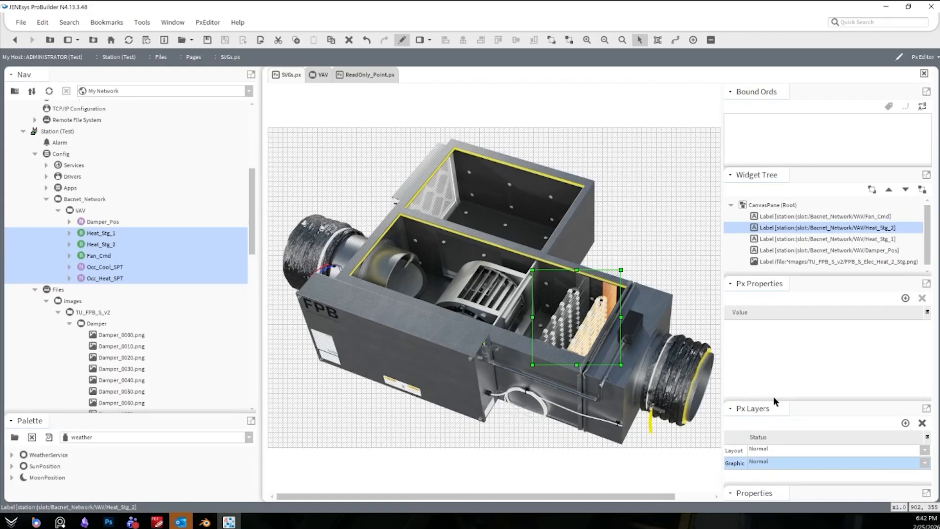
{"action": "left_click", "coordinate": [906, 298]}
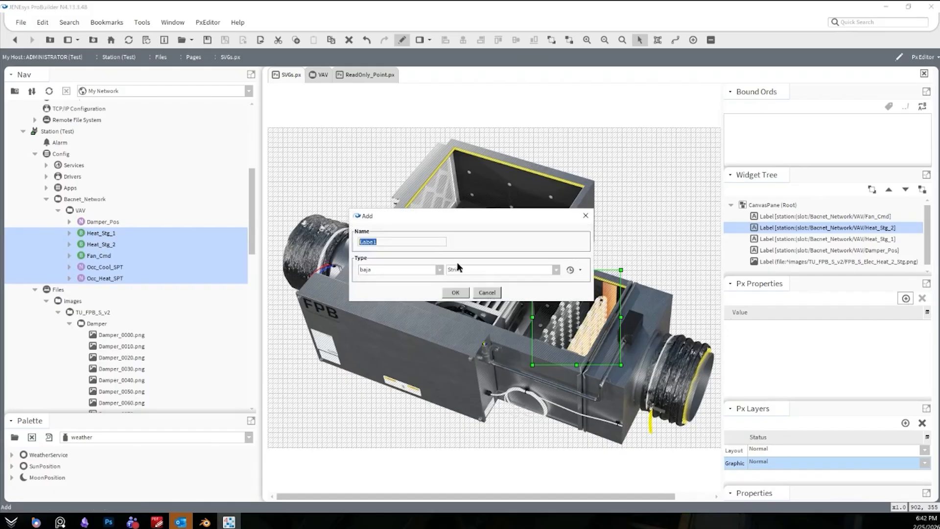
{"action": "left_click", "coordinate": [489, 271]}
{"action": "key", "text": "o"}
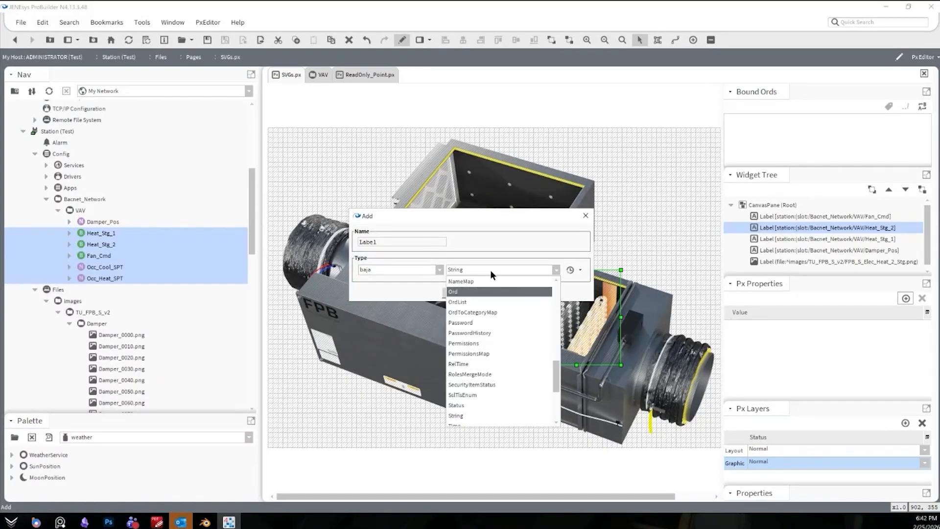
{"action": "left_click", "coordinate": [479, 289]}
{"action": "double_click", "coordinate": [368, 242]}
{"action": "type", "text": "r"}
{"action": "type", "text": "an_Status"}
{"action": "key", "text": "Return"}
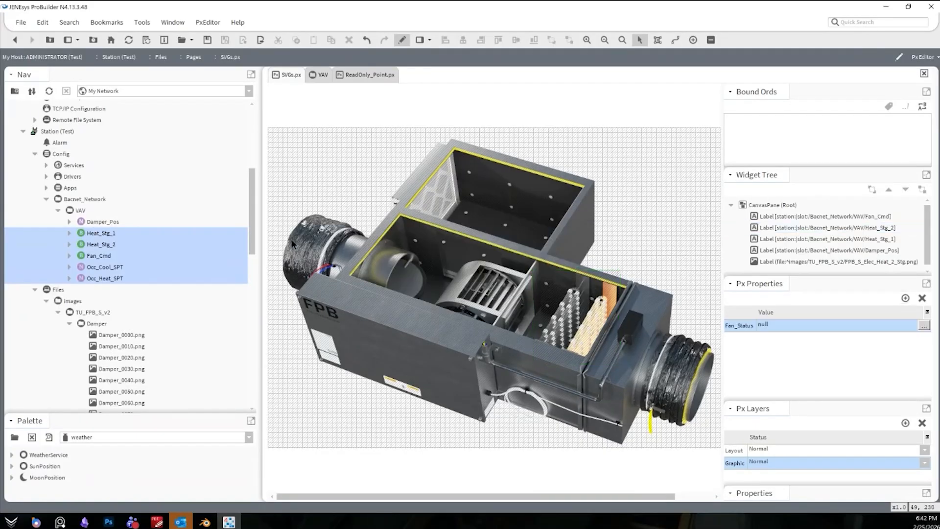
Add a Px property named Damper_Pos of type baja Ord.
{"action": "left_click", "coordinate": [905, 299]}
{"action": "type", "text": "Damp"}
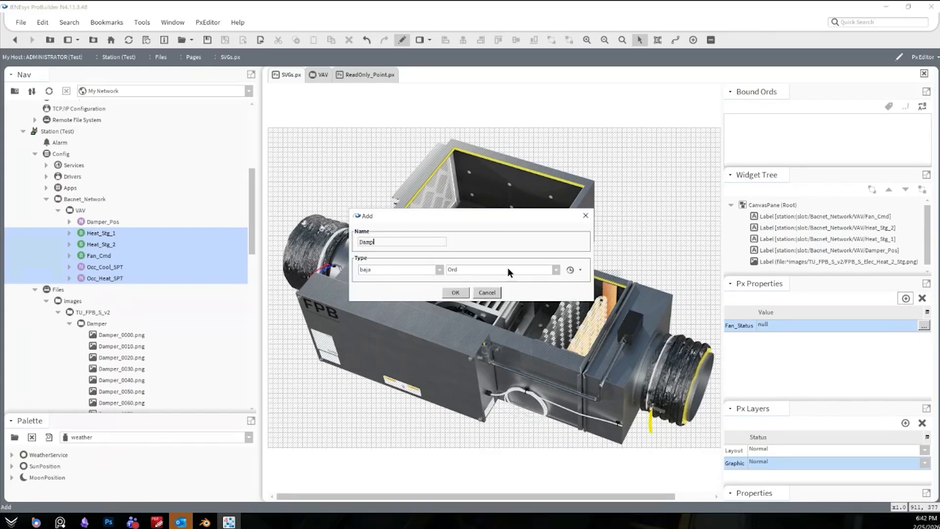
{"action": "type", "text": "er_Pos"}
{"action": "key", "text": "Return"}
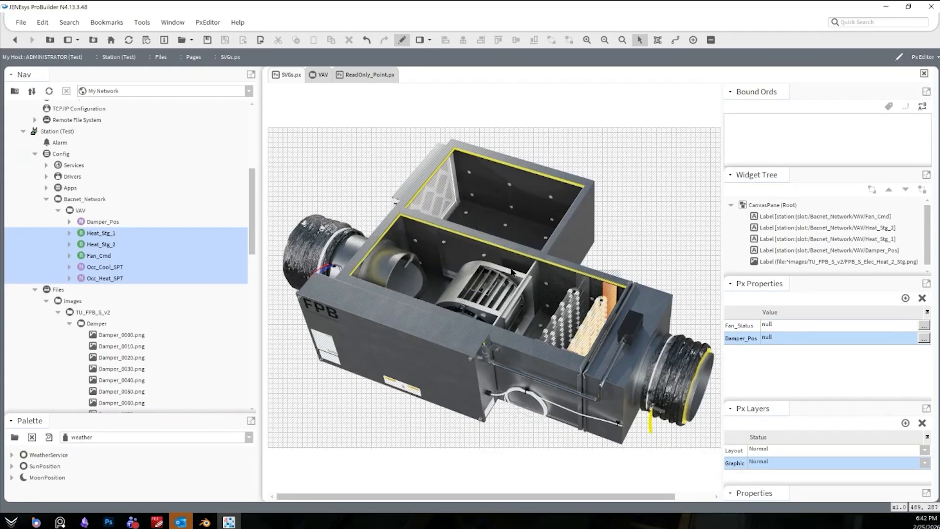
Add two more baja Ord Px properties named Heat_1 and Heat_2.
{"action": "left_click", "coordinate": [905, 299]}
{"action": "type", "text": "Heat_"}
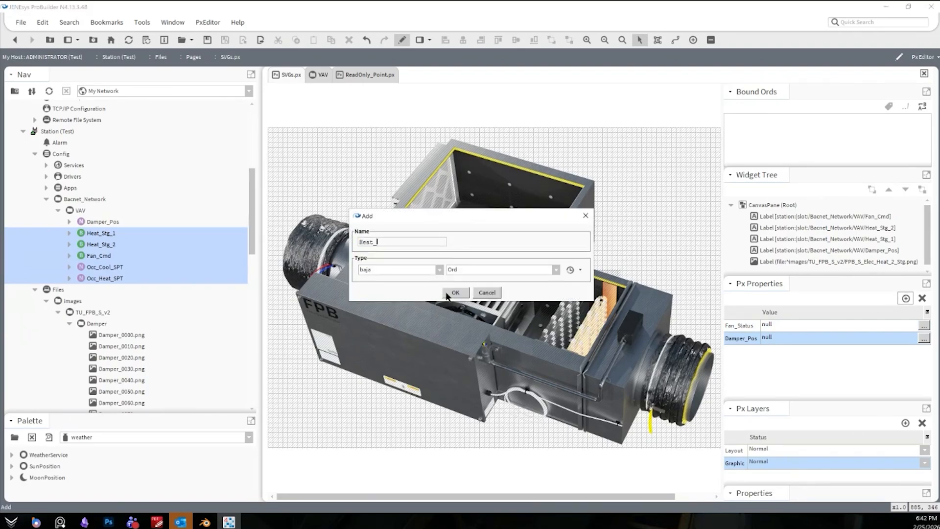
{"action": "type", "text": "1"}
{"action": "left_click", "coordinate": [448, 293]}
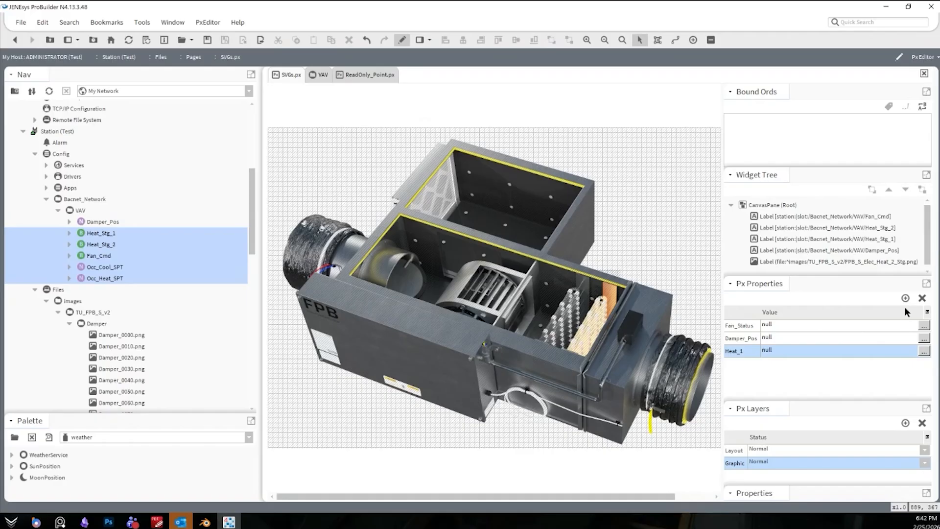
{"action": "left_click", "coordinate": [906, 298]}
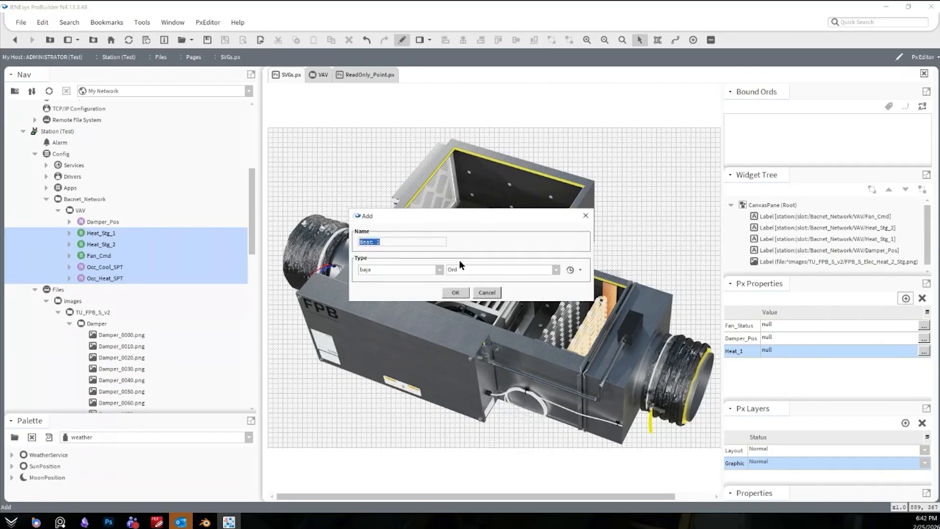
{"action": "left_click", "coordinate": [456, 293]}
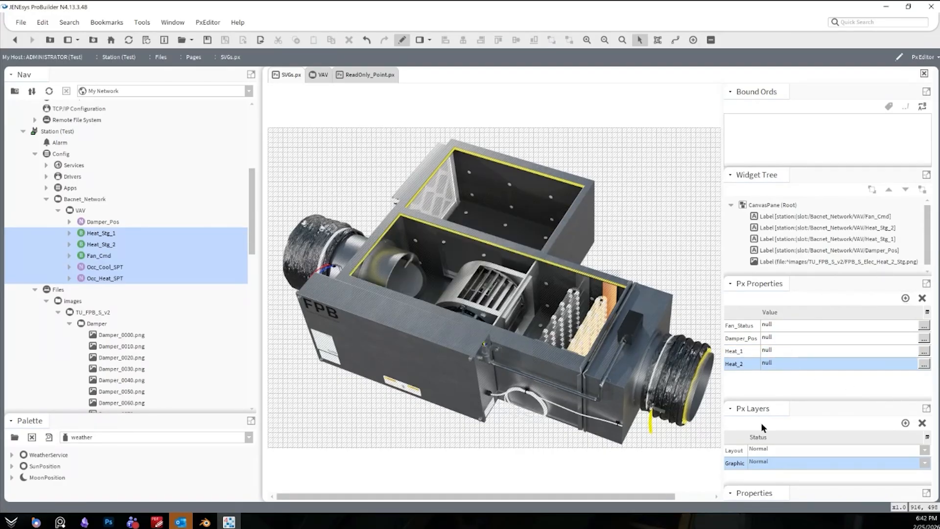
Link the ord of the Heat_Stg_2 label's value binding to the Heat_2 Px property.
{"action": "double_click", "coordinate": [594, 327]}
{"action": "right_click", "coordinate": [428, 342]}
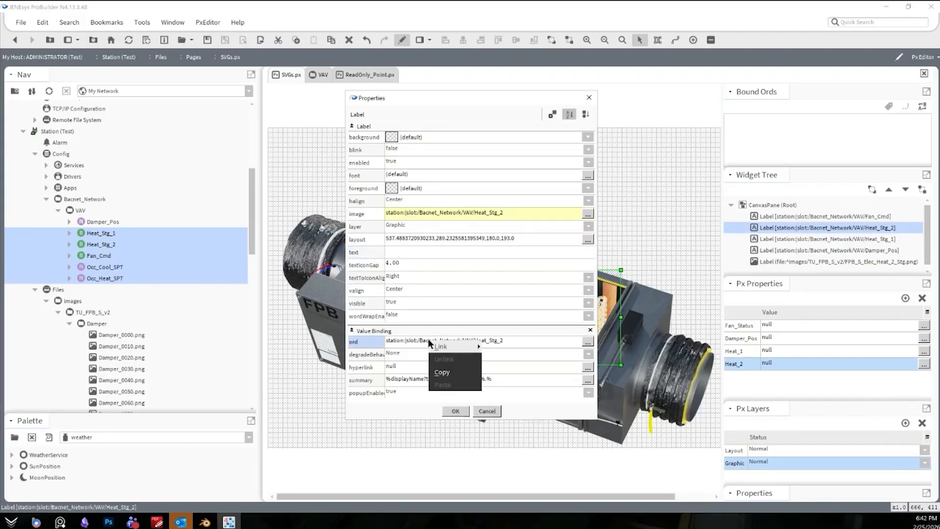
{"action": "mouse_move", "coordinate": [441, 347]}
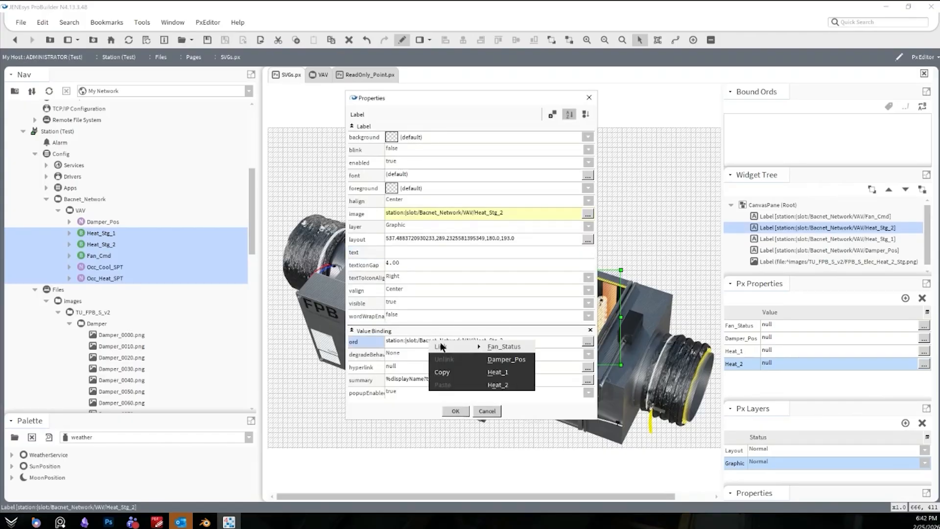
{"action": "left_click", "coordinate": [509, 385]}
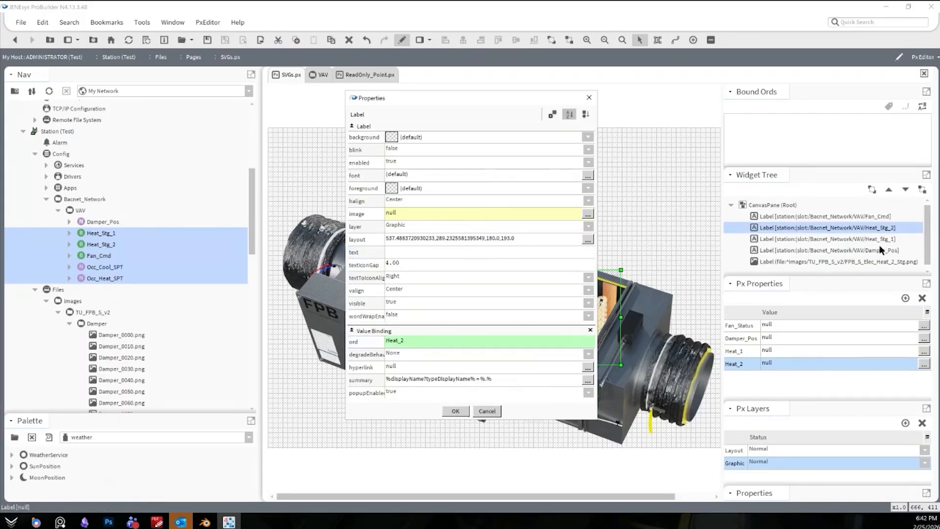
{"action": "left_click", "coordinate": [460, 413]}
Copy the ord from the value binding of the Heat_Stg_1 label without changing the label.
{"action": "double_click", "coordinate": [839, 261]}
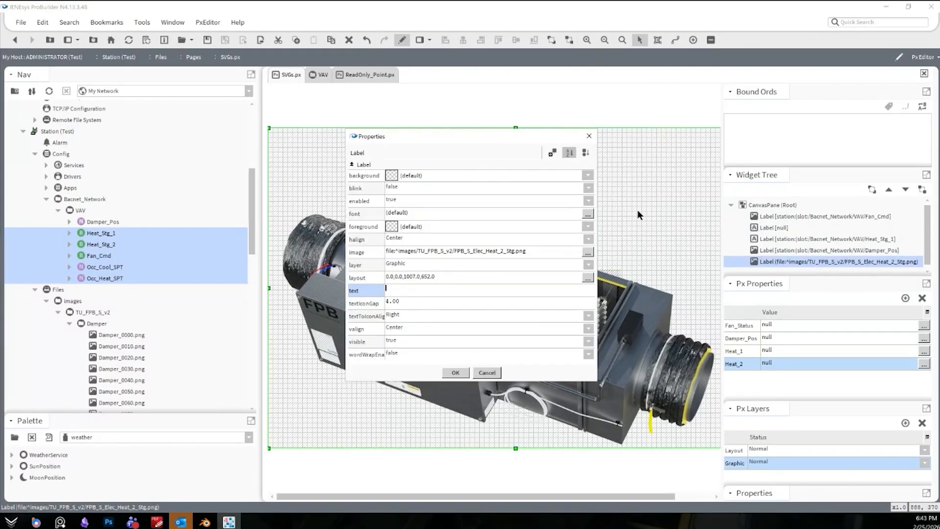
{"action": "key", "text": "Escape"}
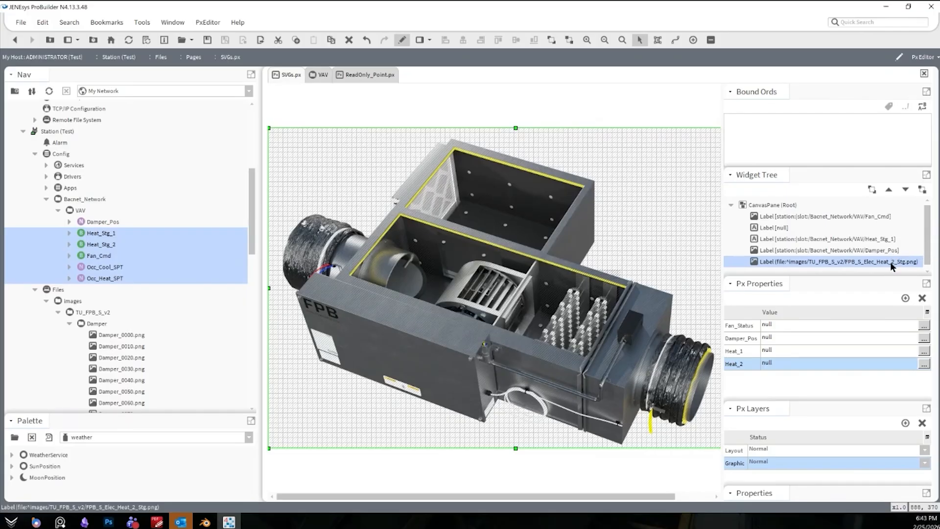
{"action": "double_click", "coordinate": [889, 240]}
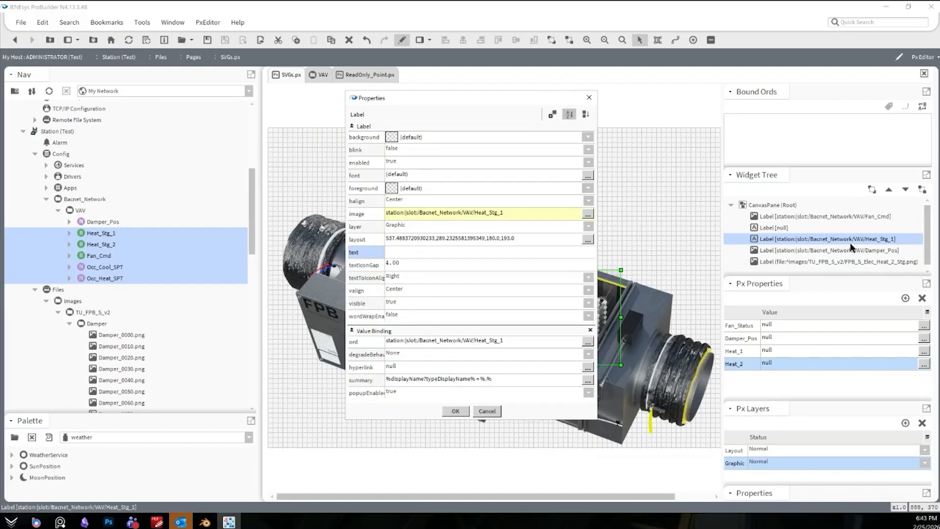
{"action": "right_click", "coordinate": [505, 341]}
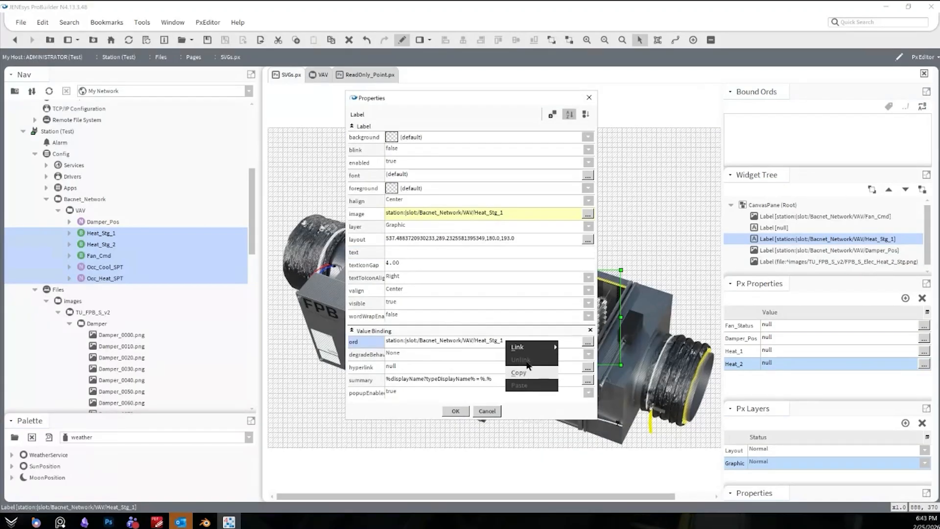
{"action": "mouse_move", "coordinate": [520, 347]}
{"action": "double_click", "coordinate": [501, 342]}
{"action": "key", "text": "ctrl+c"}
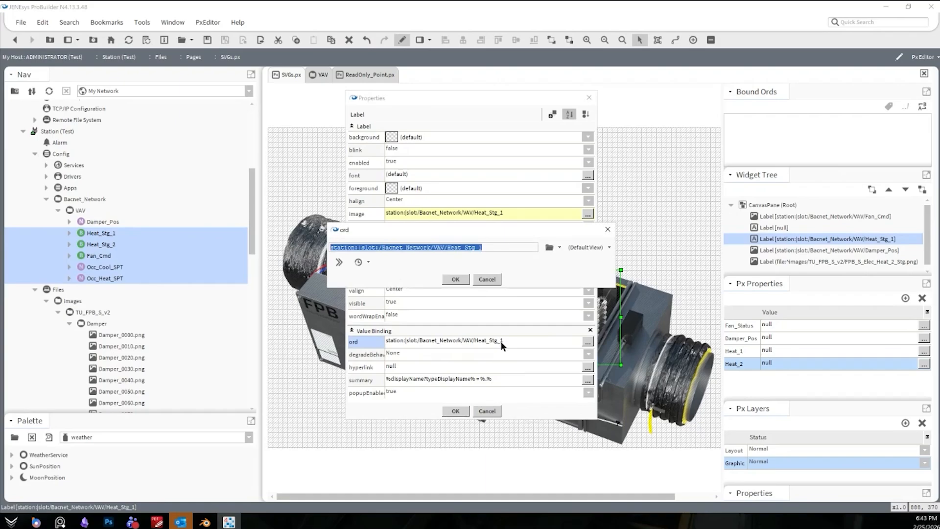
{"action": "left_click", "coordinate": [458, 279]}
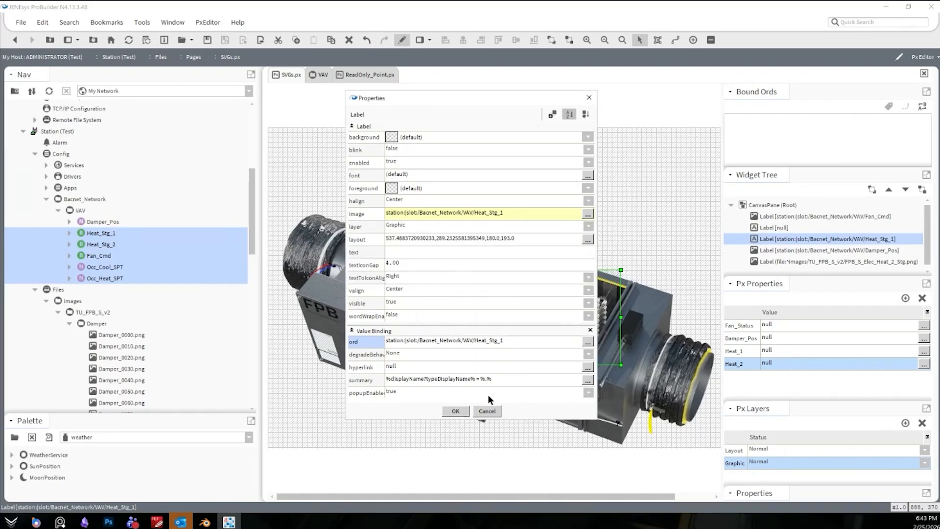
{"action": "left_click", "coordinate": [487, 411]}
Set the values of the Heat_1 and Heat_2 Px properties to station:|slot:/Bacnet_Network/VAV/Heat_Stg_1.
{"action": "double_click", "coordinate": [805, 348]}
{"action": "key", "text": "ctrl+v"}
{"action": "left_click", "coordinate": [455, 280]}
{"action": "double_click", "coordinate": [750, 362]}
{"action": "type", "text": "station:|slot:/Bacnet_Network/VAV/Heat_Stg_2"}
{"action": "left_click", "coordinate": [460, 281]}
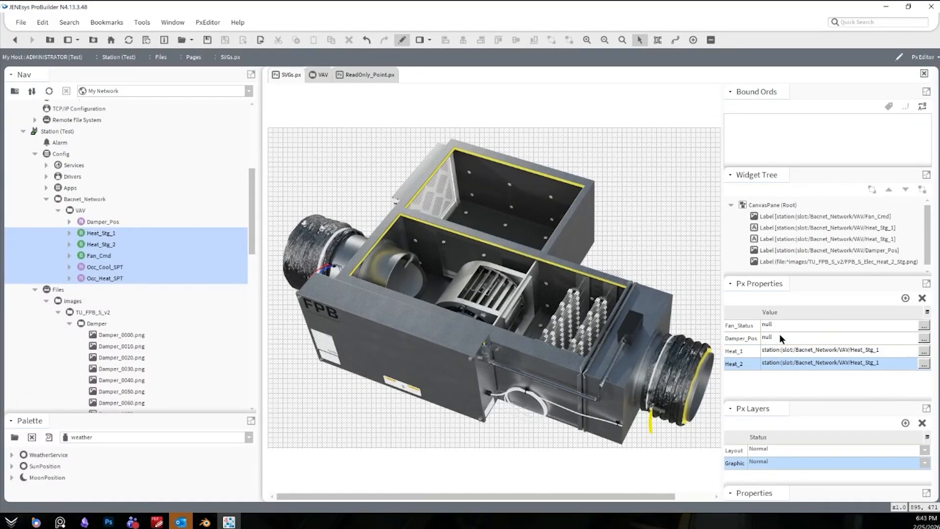
Copy the damper label's binding ord, station:|slot:/Bacnet_Network/VAV/Damper_Pos, into the Damper_Pos Px property.
{"action": "double_click", "coordinate": [399, 266]}
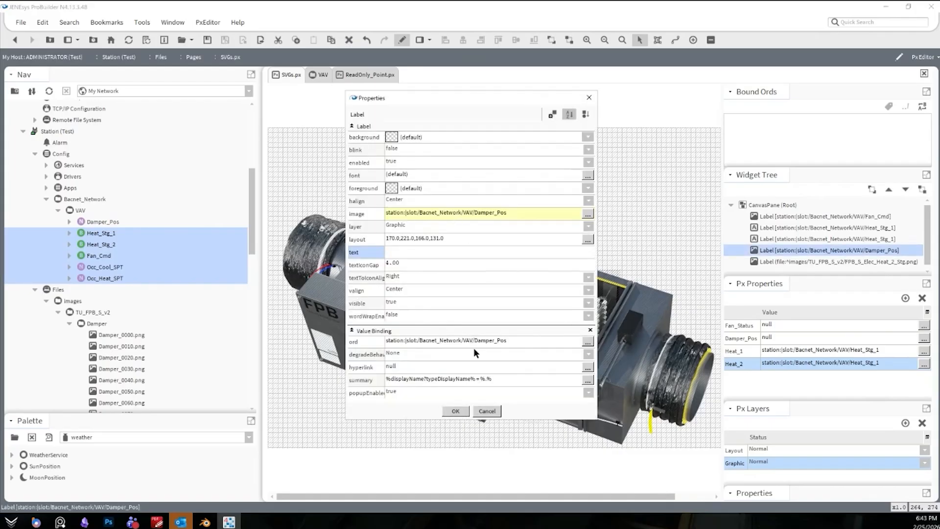
{"action": "double_click", "coordinate": [476, 341]}
{"action": "key", "text": "ctrl+c"}
{"action": "left_click", "coordinate": [485, 279]}
{"action": "left_click", "coordinate": [483, 413]}
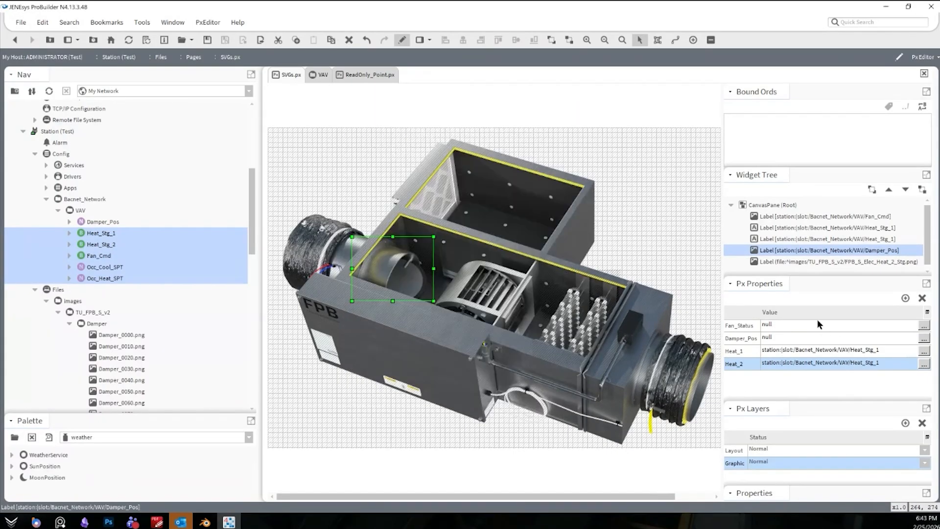
{"action": "double_click", "coordinate": [812, 338]}
{"action": "key", "text": "ctrl+v"}
{"action": "key", "text": "Return"}
Copy the fan label's binding ord, station:|slot:/Bacnet_Network/VAV/Fan_Cmd, into the Fan_Status Px property.
{"action": "left_click", "coordinate": [483, 294]}
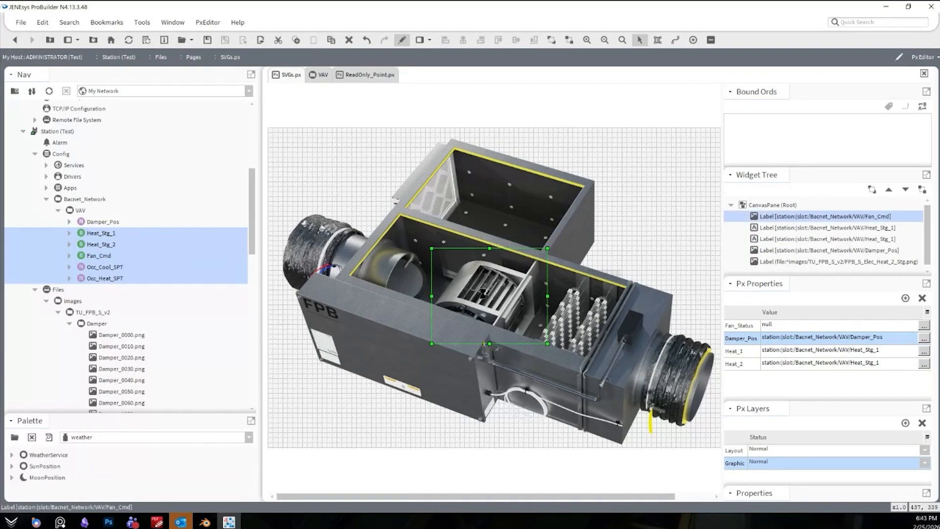
{"action": "double_click", "coordinate": [483, 293]}
{"action": "double_click", "coordinate": [456, 339]}
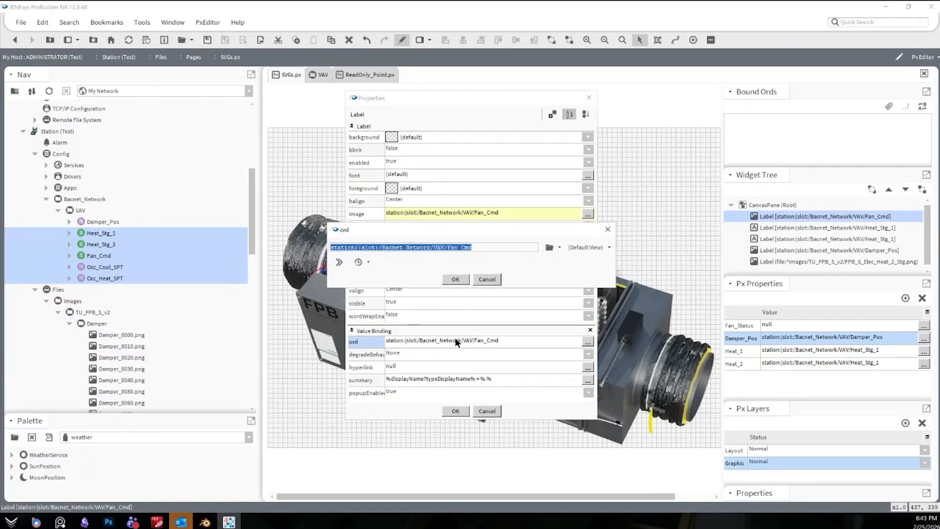
{"action": "key", "text": "Escape"}
{"action": "key", "text": "Escape"}
{"action": "double_click", "coordinate": [830, 325]}
{"action": "key", "text": "ctrl+v"}
{"action": "key", "text": "Return"}
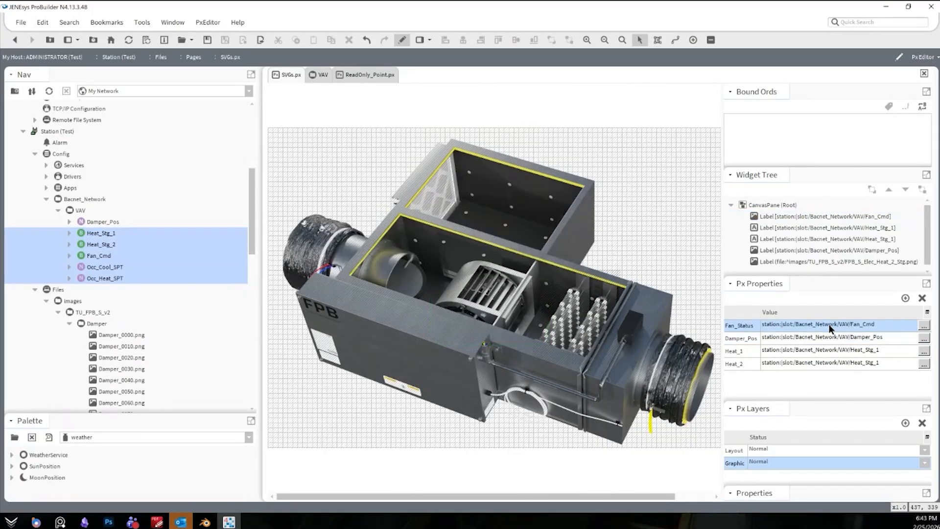
Examine the bindings of the two heating-coil labels, including the true and false images of the third label in the widget tree.
{"action": "double_click", "coordinate": [600, 337]}
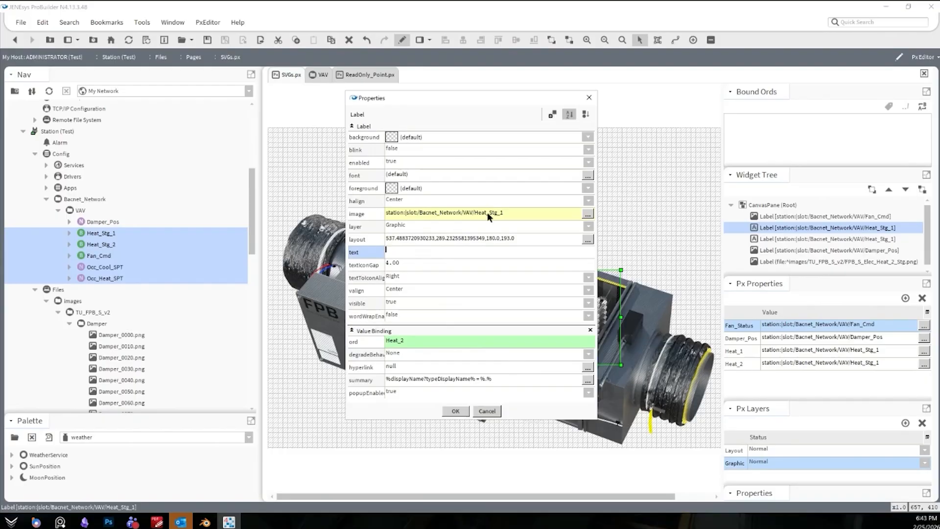
{"action": "key", "text": "Escape"}
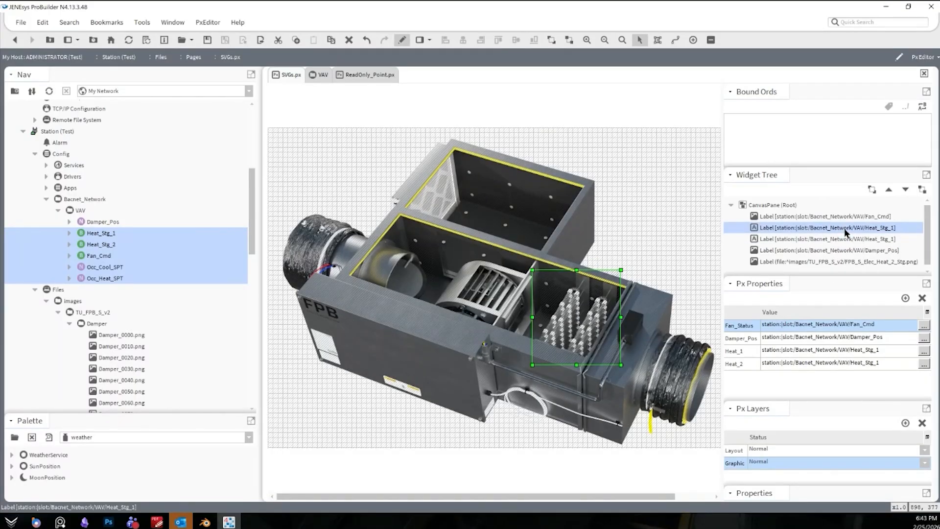
{"action": "left_click", "coordinate": [842, 262]}
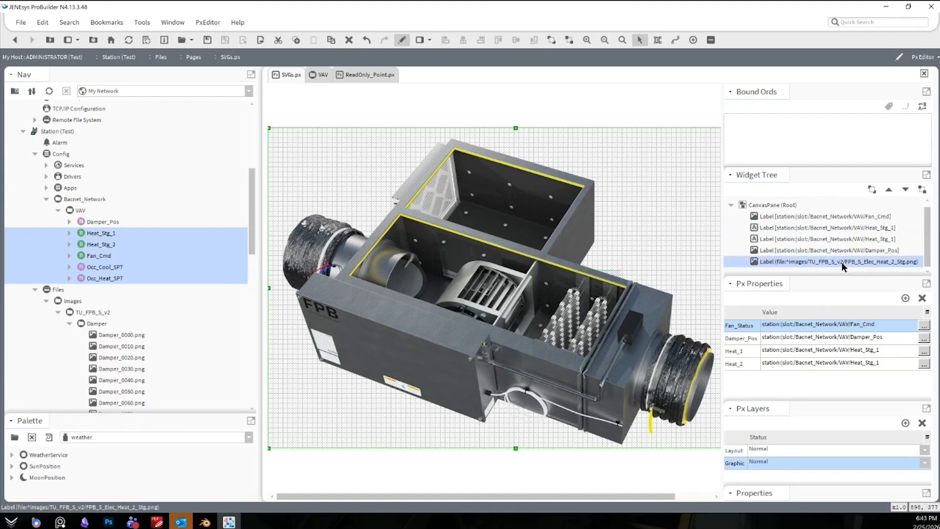
{"action": "left_click", "coordinate": [842, 251]}
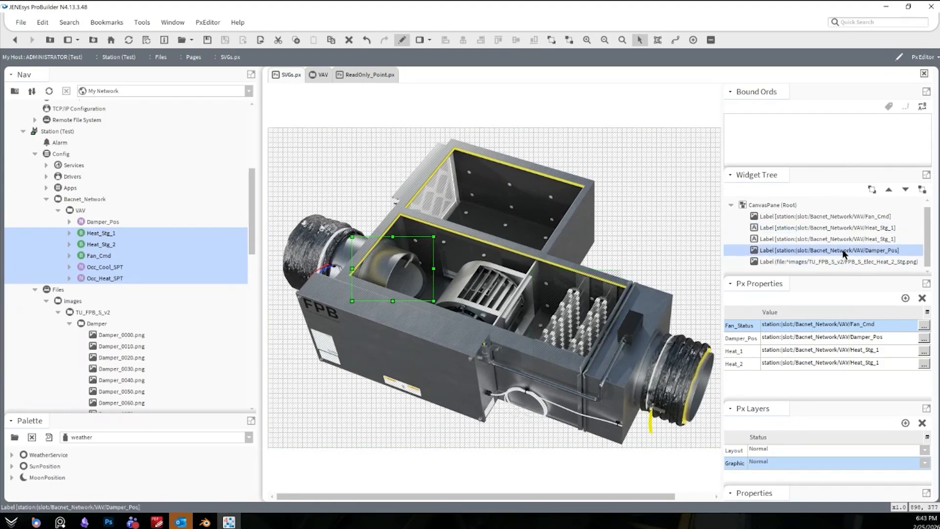
{"action": "left_click", "coordinate": [843, 240]}
{"action": "double_click", "coordinate": [845, 239]}
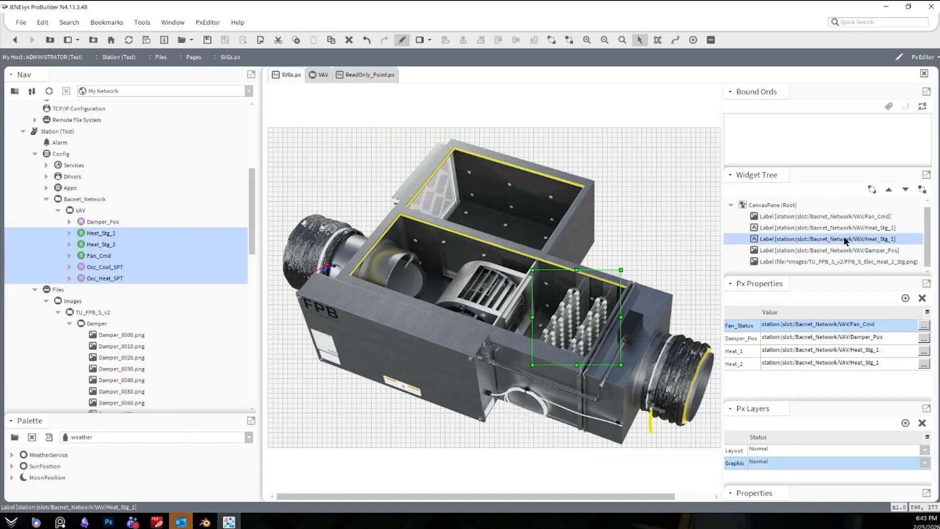
{"action": "double_click", "coordinate": [524, 218]}
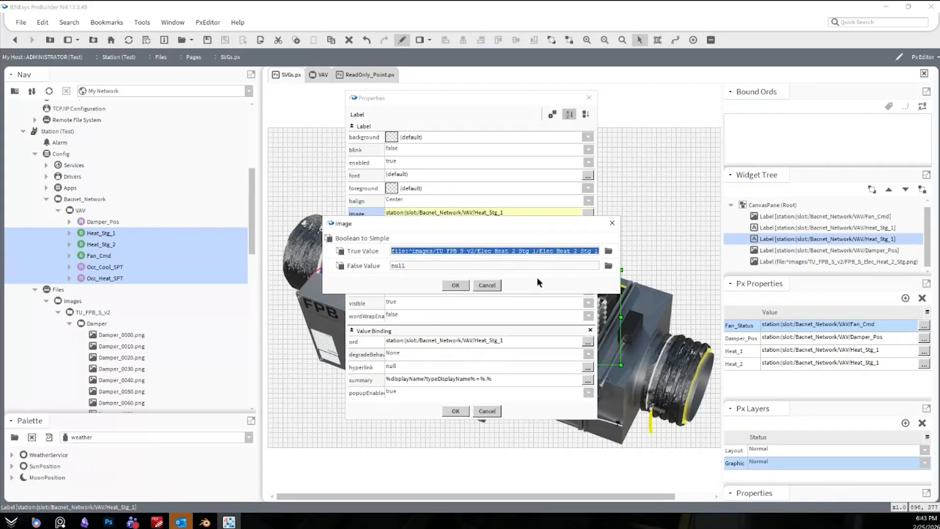
{"action": "left_click", "coordinate": [487, 285]}
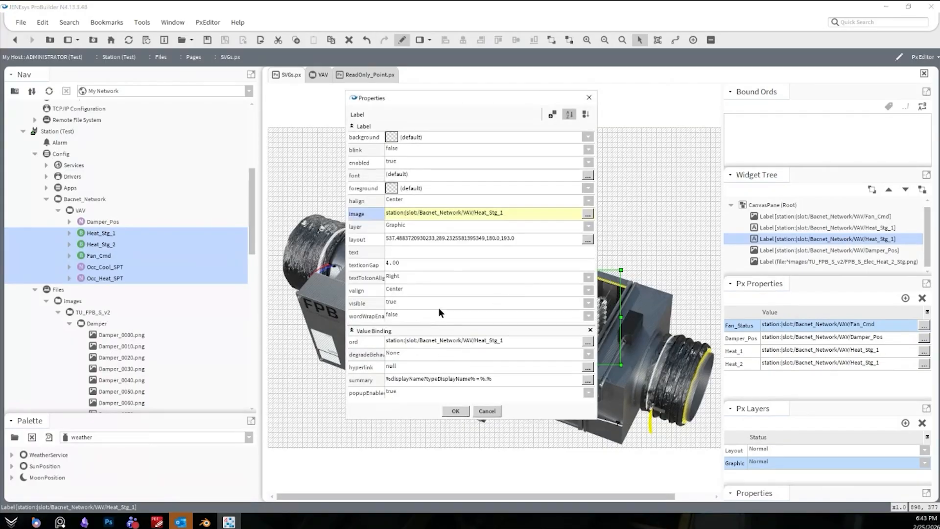
Set the ord of the third label's value binding to station:|slot:/Bacnet_Network/VAV/Heat_Stg_2.
{"action": "double_click", "coordinate": [509, 341]}
{"action": "left_click", "coordinate": [489, 248]}
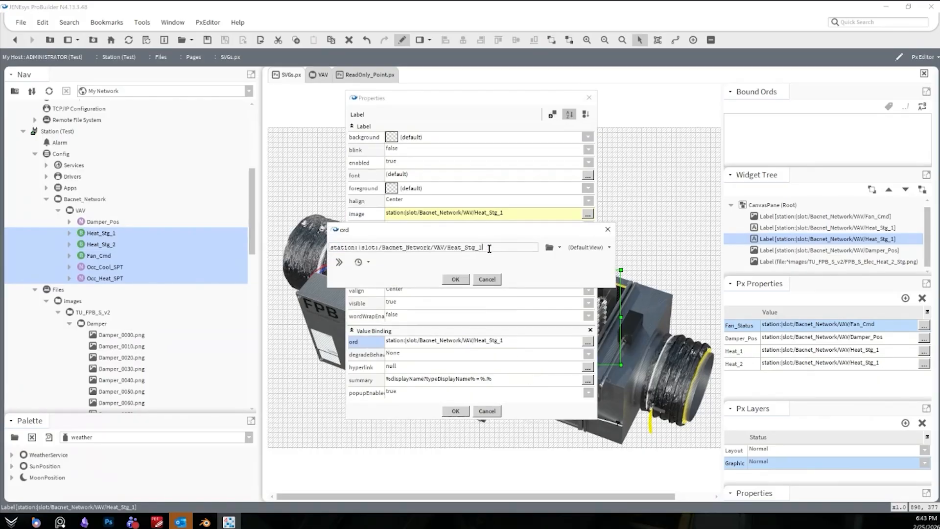
{"action": "type", "text": "2"}
{"action": "key", "text": "Return"}
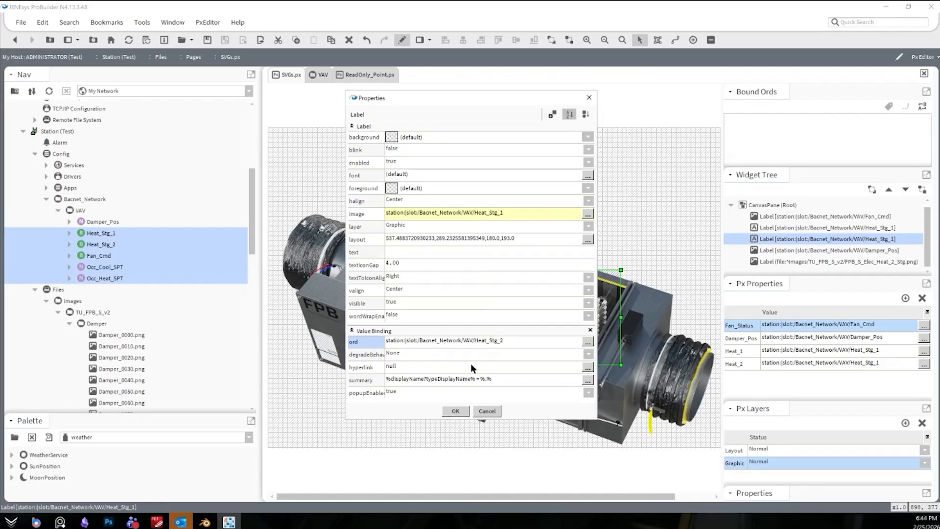
Link the ord of the third label's value binding to the Heat_2 Px property.
{"action": "right_click", "coordinate": [476, 340]}
{"action": "mouse_move", "coordinate": [487, 345]}
{"action": "left_click", "coordinate": [569, 378]}
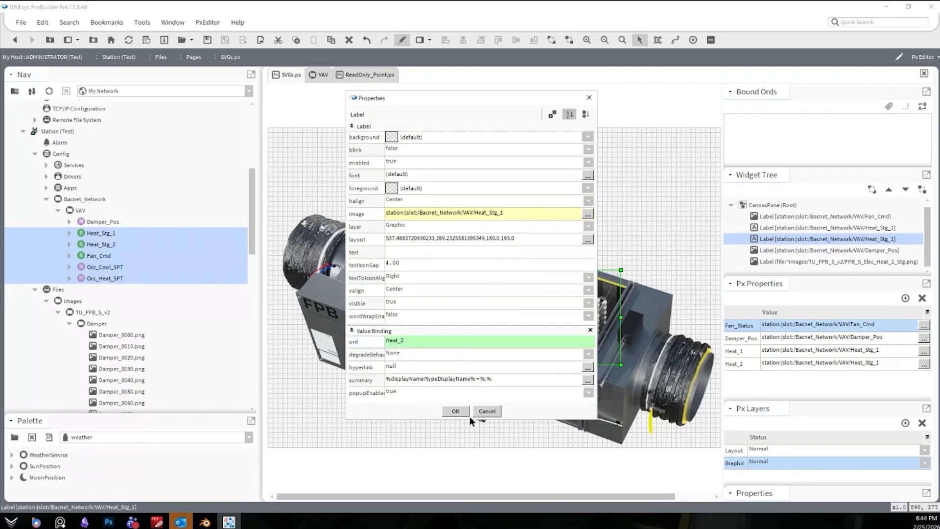
{"action": "left_click", "coordinate": [456, 412]}
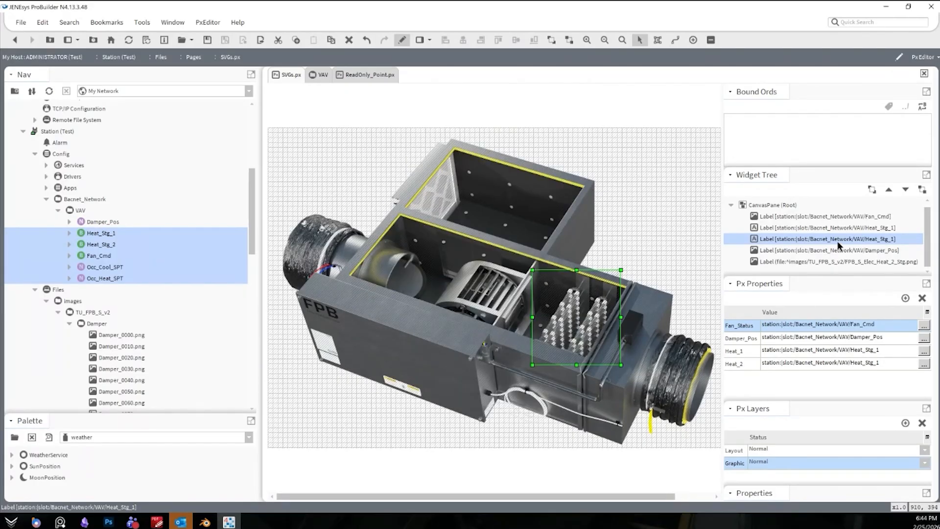
{"action": "double_click", "coordinate": [833, 228]}
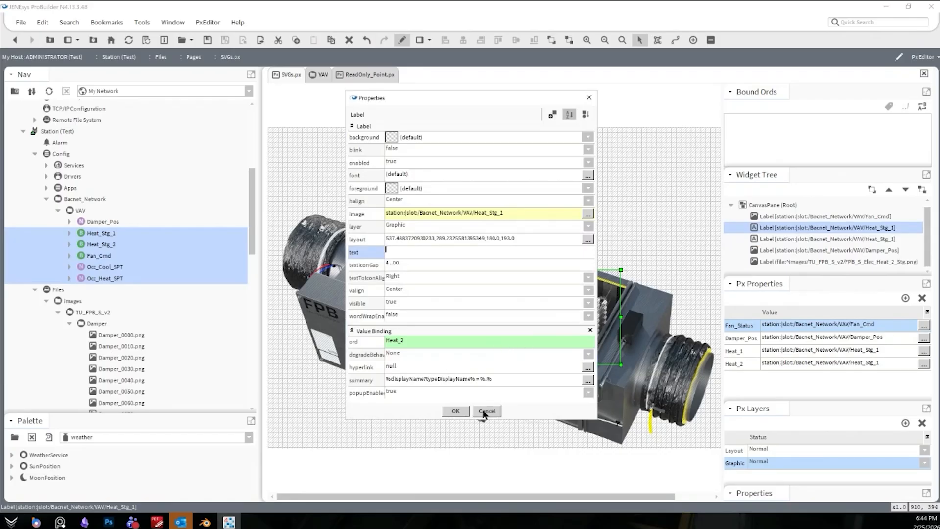
{"action": "left_click", "coordinate": [487, 412]}
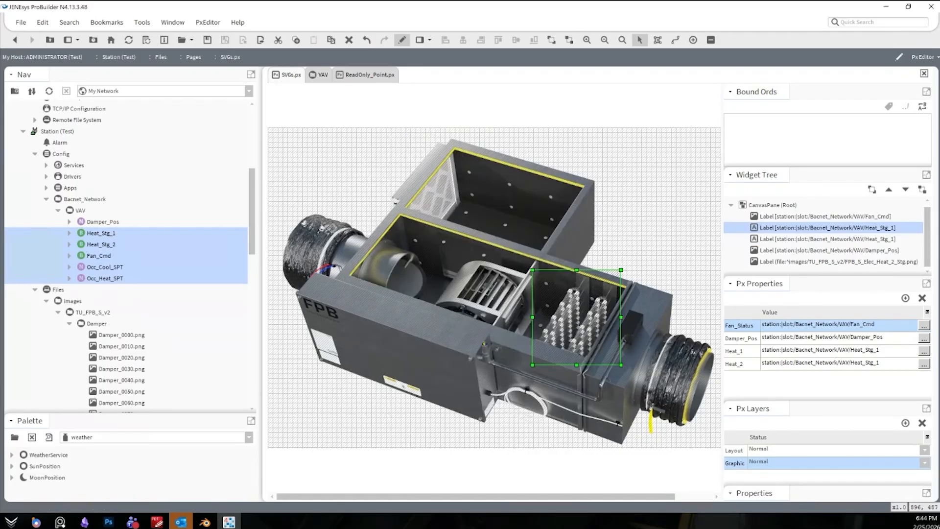
{"action": "double_click", "coordinate": [859, 216]}
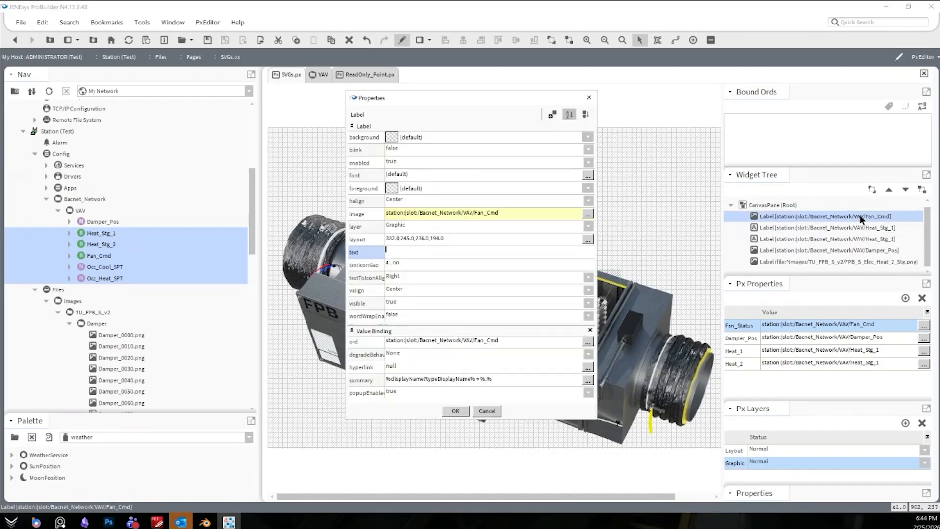
{"action": "right_click", "coordinate": [501, 340]}
{"action": "mouse_move", "coordinate": [521, 348]}
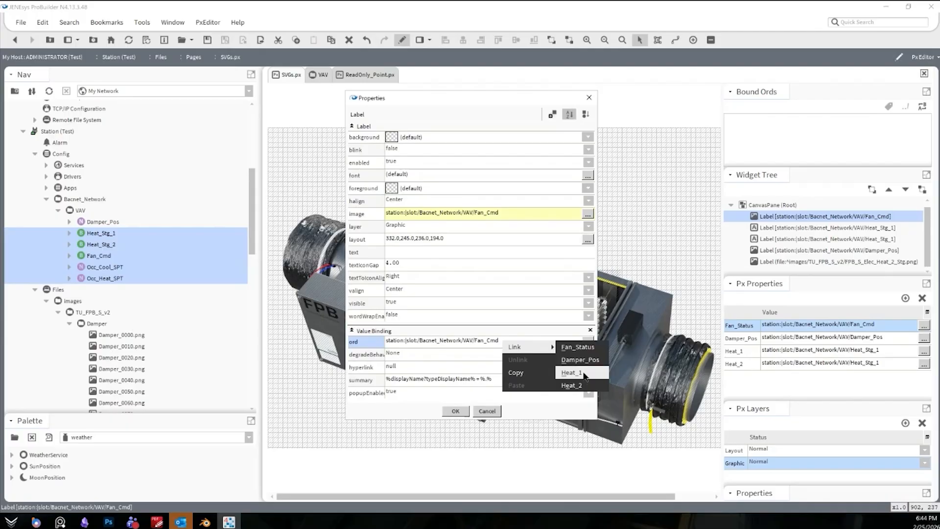
{"action": "left_click", "coordinate": [430, 407]}
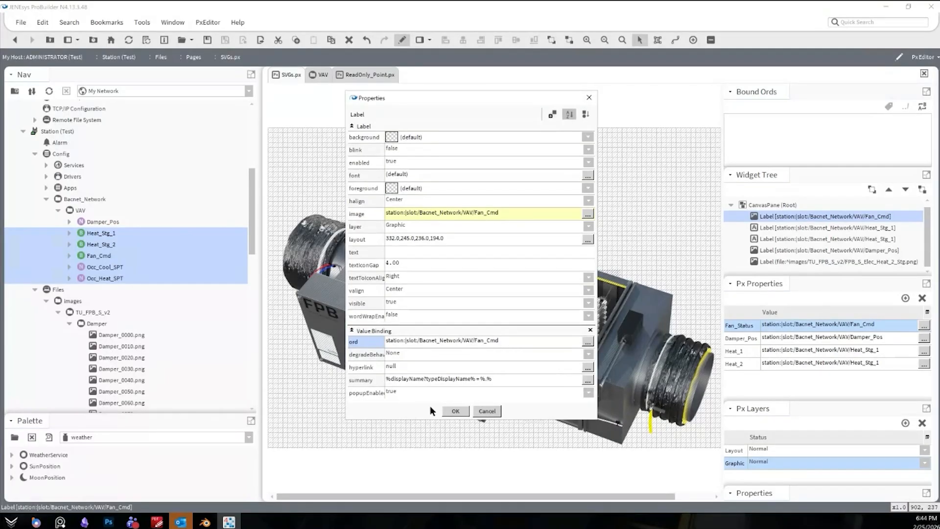
{"action": "left_click", "coordinate": [449, 410]}
Link the ord of the fan label's value binding to the Fan_Status Px property.
{"action": "double_click", "coordinate": [465, 287]}
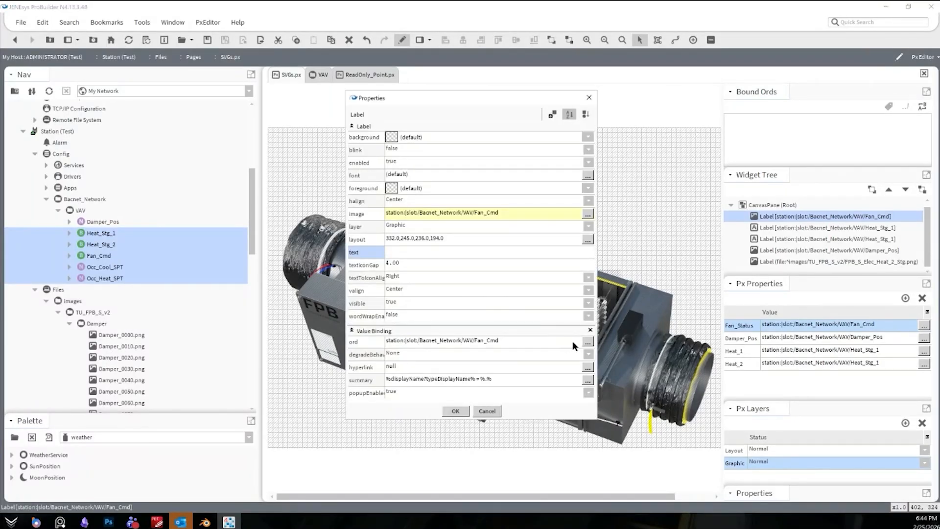
{"action": "left_click", "coordinate": [587, 341]}
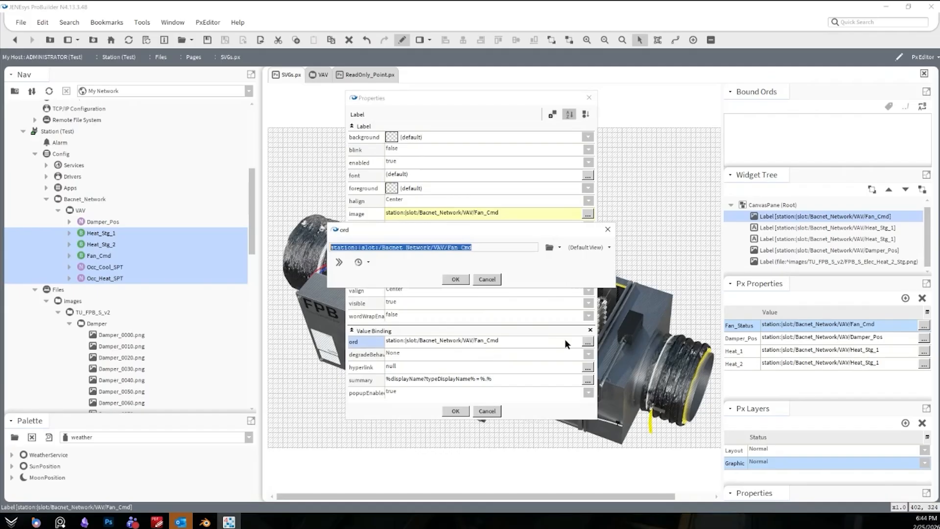
{"action": "left_click", "coordinate": [499, 279]}
{"action": "right_click", "coordinate": [505, 338]}
{"action": "mouse_move", "coordinate": [536, 345]}
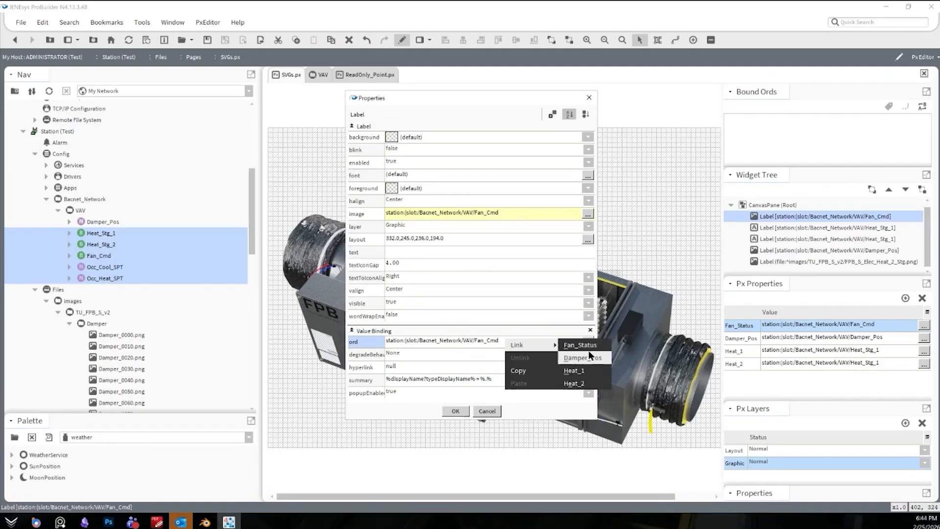
{"action": "left_click", "coordinate": [581, 344]}
{"action": "left_click", "coordinate": [454, 410]}
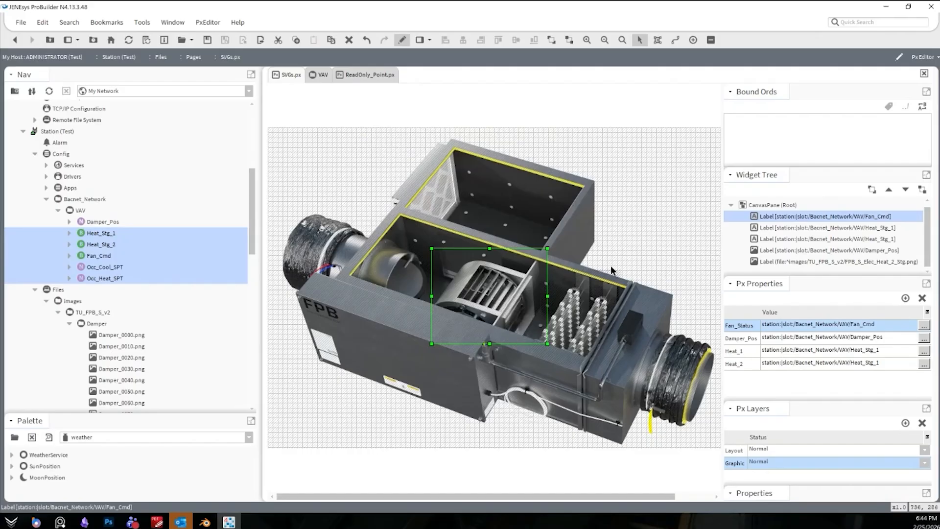
Link the ord of the damper label's value binding to the Damper_Pos Px property.
{"action": "double_click", "coordinate": [418, 273]}
{"action": "right_click", "coordinate": [532, 340]}
{"action": "mouse_move", "coordinate": [538, 345]}
{"action": "left_click", "coordinate": [619, 357]}
{"action": "left_click", "coordinate": [454, 411]}
Clear the ord values of the Damper_Pos and Fan_Status Px properties and save the page.
{"action": "double_click", "coordinate": [884, 336]}
{"action": "key", "text": "BackSpace"}
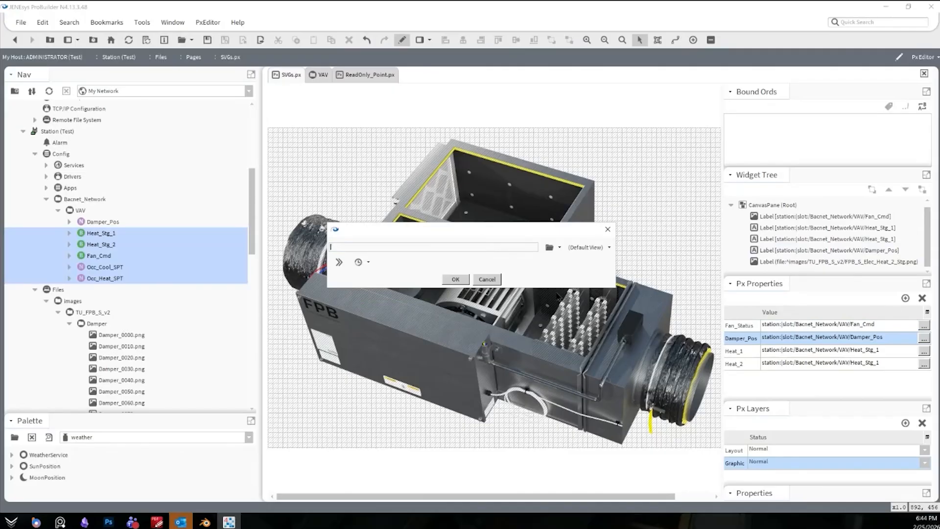
{"action": "left_click", "coordinate": [465, 280]}
{"action": "left_click", "coordinate": [207, 40]}
{"action": "double_click", "coordinate": [815, 325]}
{"action": "key", "text": "BackSpace"}
{"action": "left_click", "coordinate": [464, 280]}
{"action": "double_click", "coordinate": [814, 338]}
{"action": "key", "text": "BackSpace"}
{"action": "left_click", "coordinate": [464, 279]}
Clear the ord values of the Heat_1 and Heat_2 Px properties and switch the page to view mode.
{"action": "double_click", "coordinate": [813, 349]}
{"action": "key", "text": "BackSpace"}
{"action": "left_click", "coordinate": [455, 280]}
{"action": "double_click", "coordinate": [840, 362]}
{"action": "key", "text": "BackSpace"}
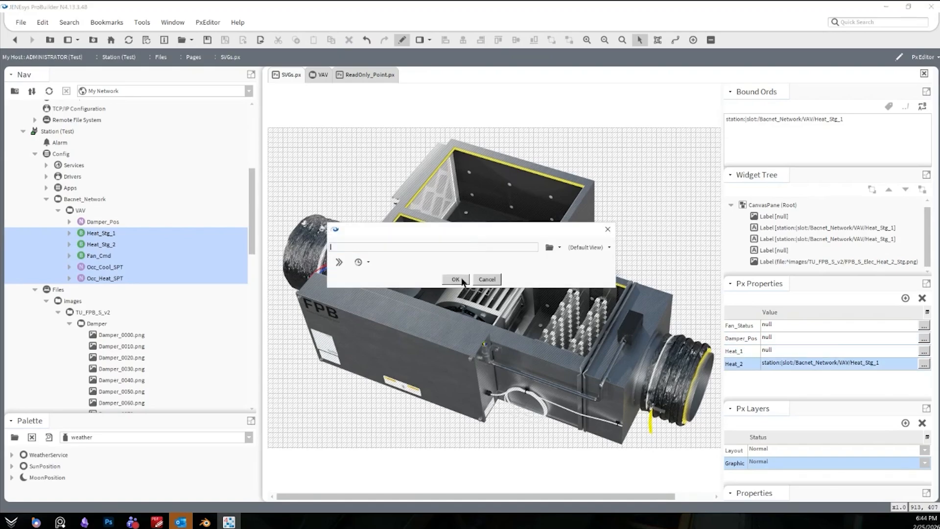
{"action": "left_click", "coordinate": [462, 279]}
{"action": "left_click", "coordinate": [402, 41]}
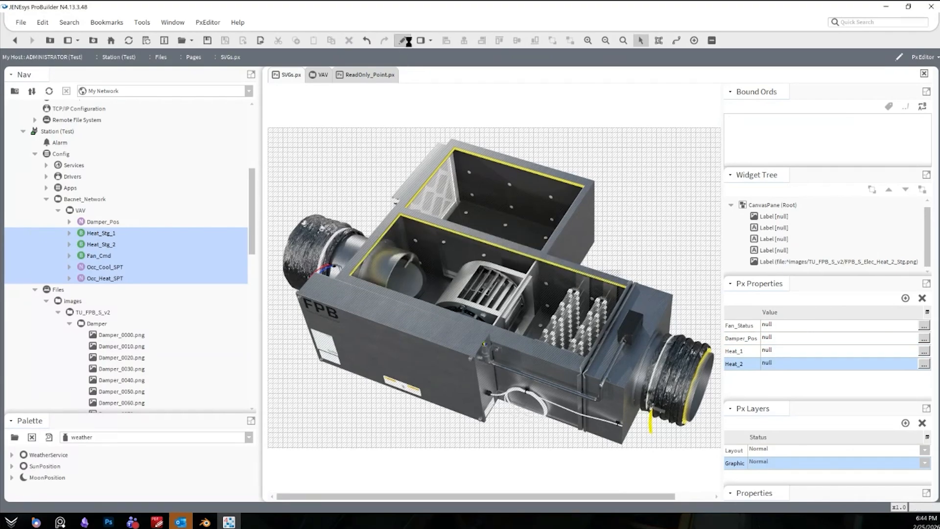
Create a new Px file named FPB_S.px in the station's Pages folder.
{"action": "scroll", "coordinate": [151, 323], "scroll_direction": "down", "scroll_amount": 9}
{"action": "scroll", "coordinate": [149, 359], "scroll_direction": "down", "scroll_amount": 6}
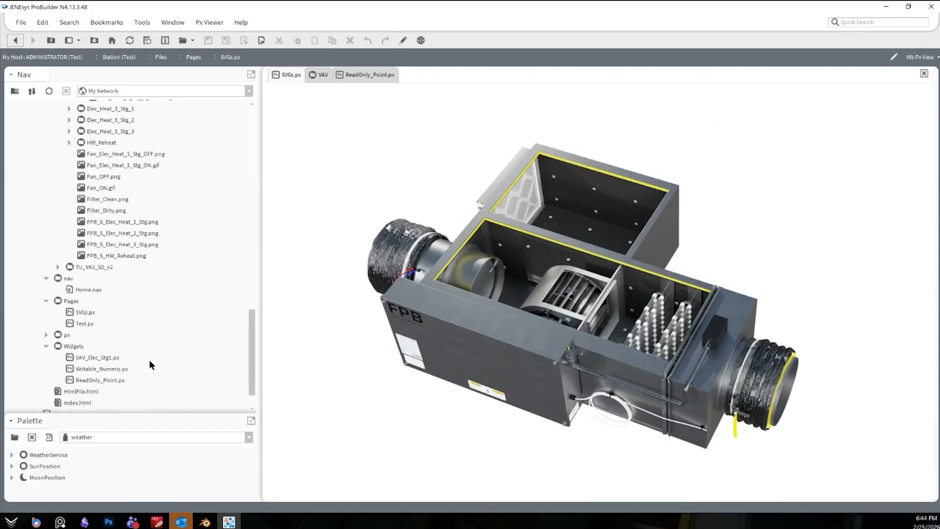
{"action": "right_click", "coordinate": [73, 302]}
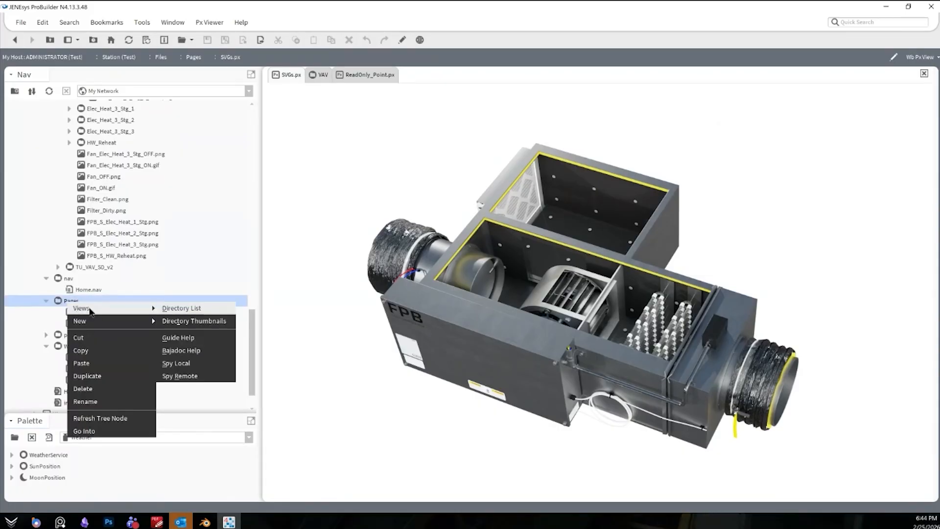
{"action": "mouse_move", "coordinate": [97, 320]}
{"action": "left_click", "coordinate": [182, 327]}
{"action": "key", "text": "Escape"}
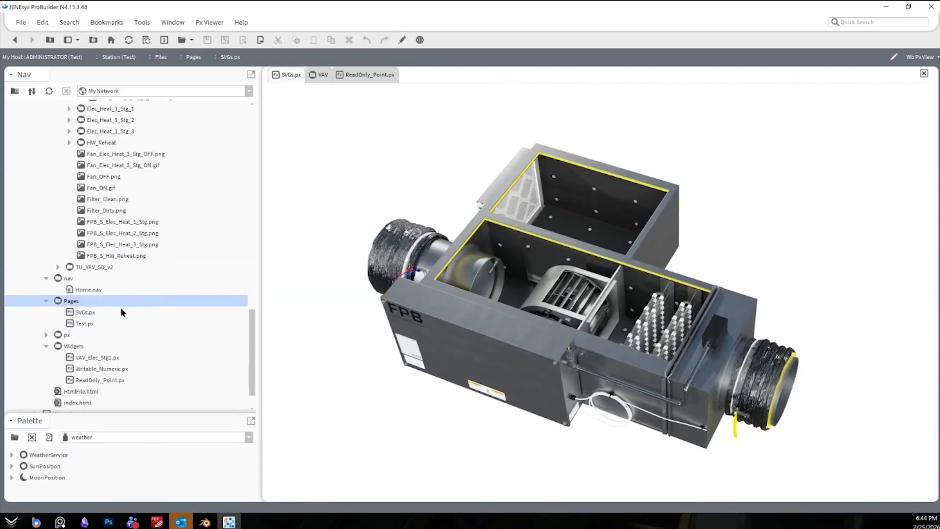
{"action": "right_click", "coordinate": [71, 303]}
{"action": "mouse_move", "coordinate": [116, 323]}
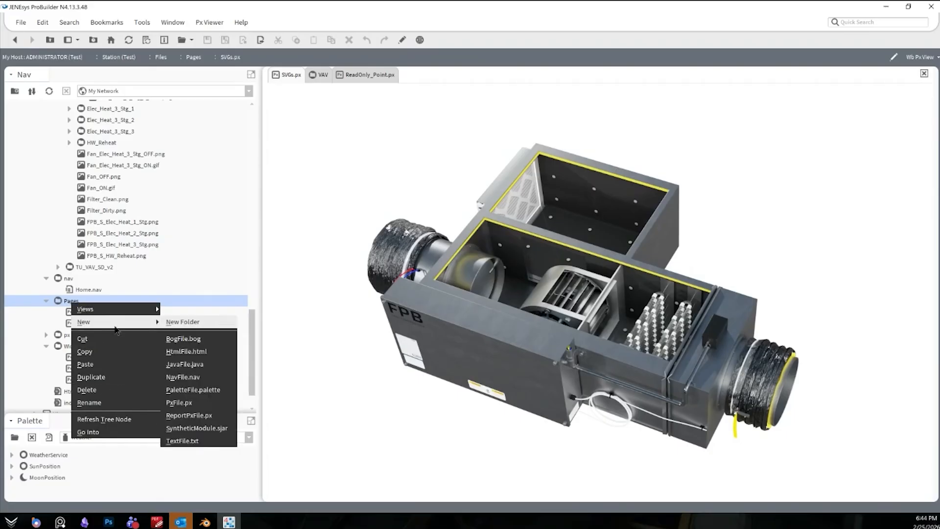
{"action": "left_click", "coordinate": [201, 403]}
{"action": "type", "text": "FPB_S.px"}
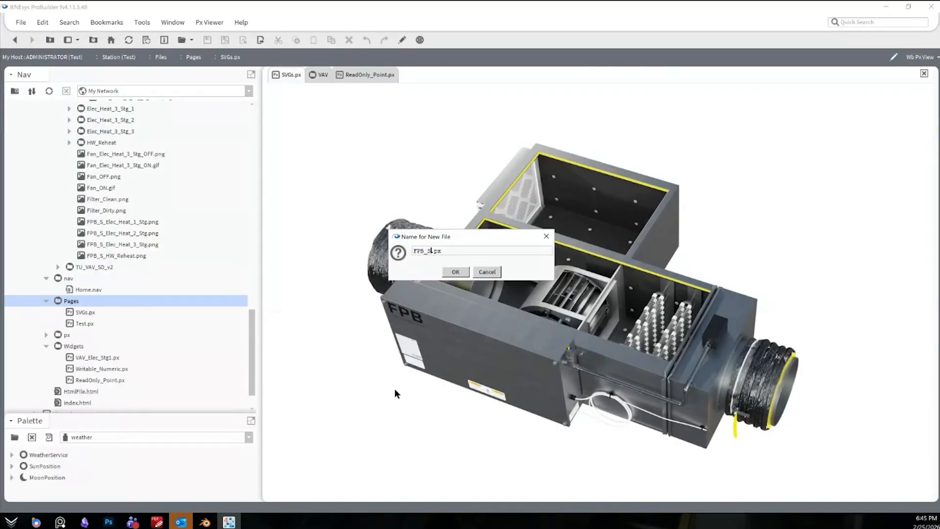
{"action": "key", "text": "Return"}
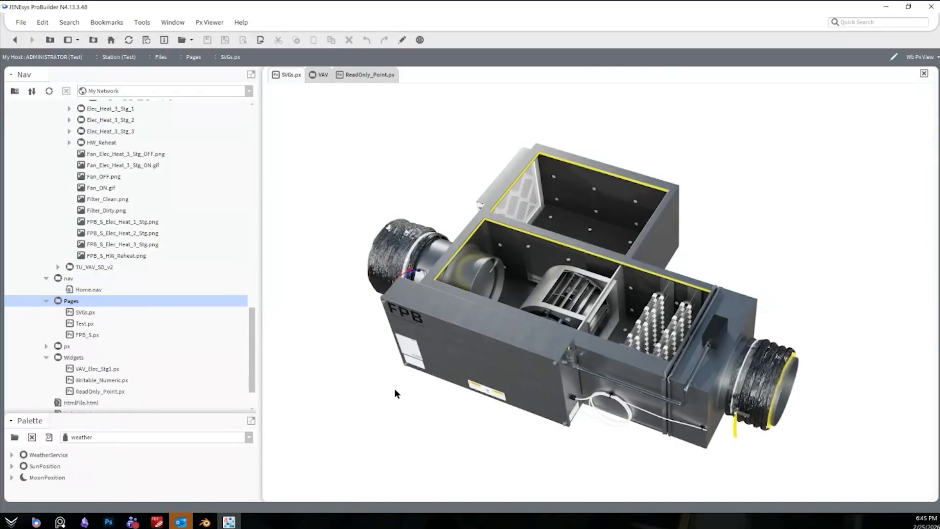
Open FPB_S.px for editing and set its canvas view size to 1600 by 900.
{"action": "double_click", "coordinate": [80, 335]}
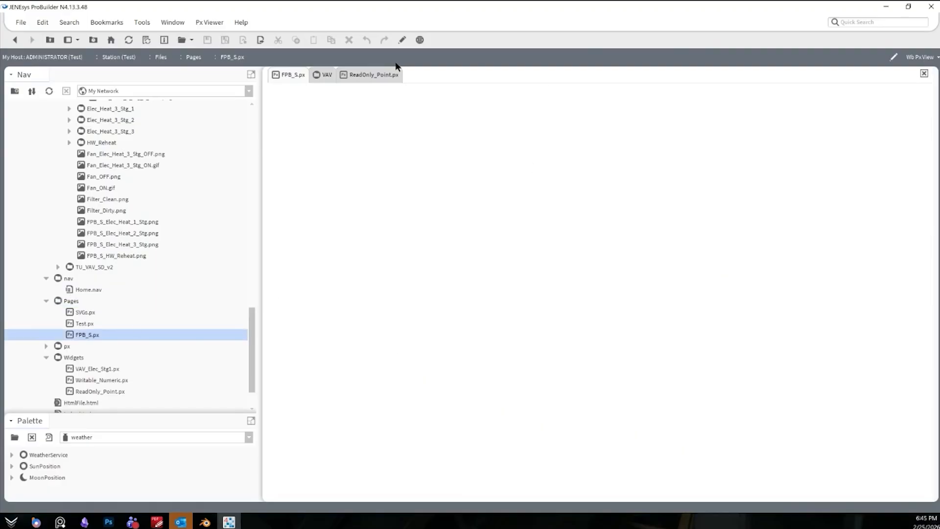
{"action": "double_click", "coordinate": [492, 231]}
{"action": "left_click", "coordinate": [429, 308]}
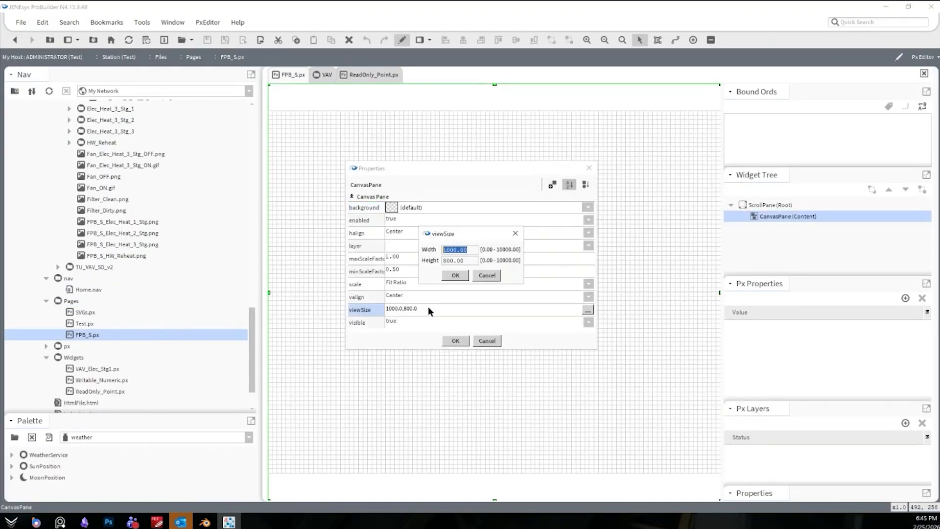
{"action": "type", "text": "1600"}
{"action": "key", "text": "Tab"}
{"action": "type", "text": "900"}
{"action": "key", "text": "Return"}
{"action": "left_click", "coordinate": [457, 340]}
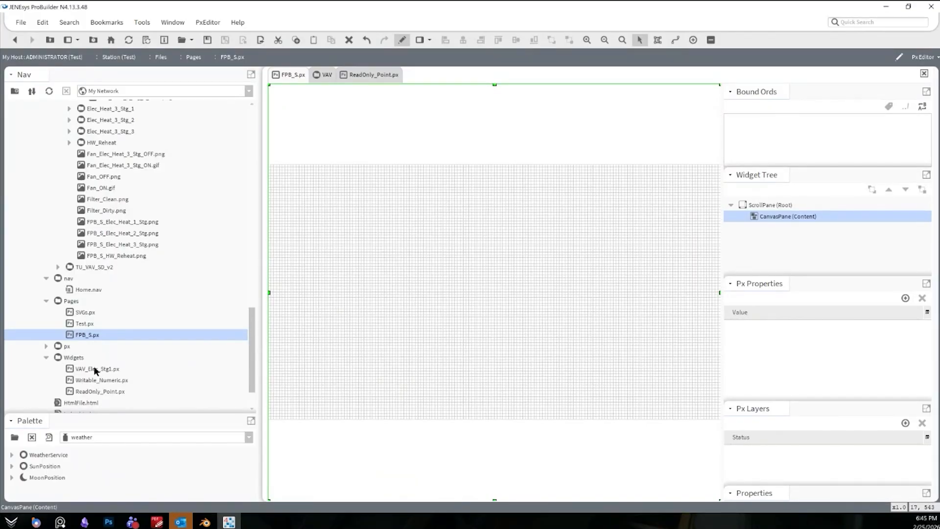
Try placing SVGs.px on the FPB_S canvas as a PxInclude, and delete the placed include.
{"action": "scroll", "coordinate": [110, 362], "scroll_direction": "down", "scroll_amount": 2}
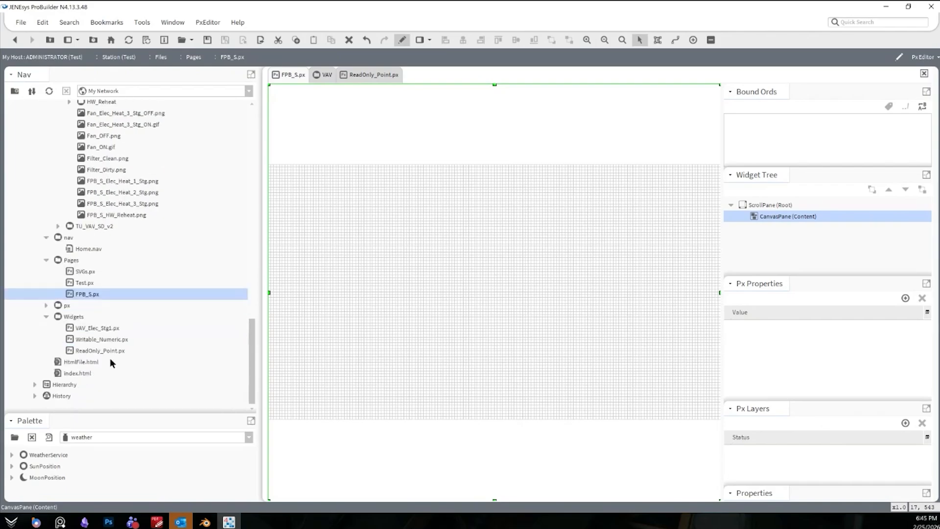
{"action": "left_click_drag", "start_coordinate": [81, 288], "coordinate": [430, 237]}
{"action": "left_click_drag", "start_coordinate": [86, 271], "coordinate": [484, 239]}
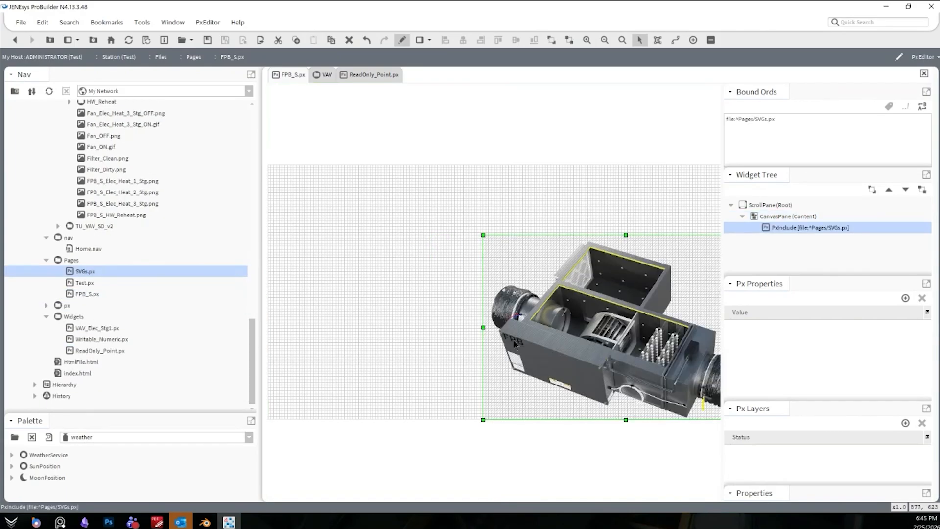
{"action": "key", "text": "Delete"}
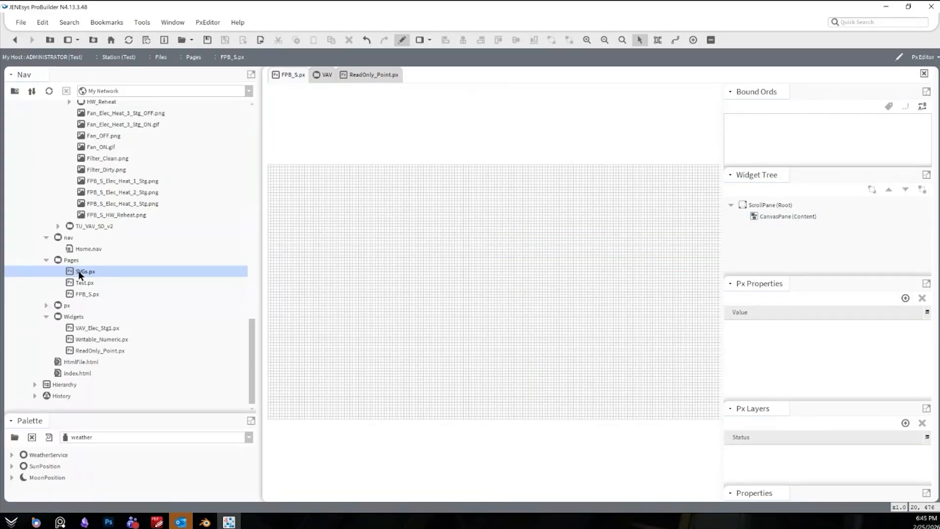
Rename the SVGs.px file in the Pages folder to FPB_S_Include.px.
{"action": "right_click", "coordinate": [78, 271]}
{"action": "left_click", "coordinate": [100, 357]}
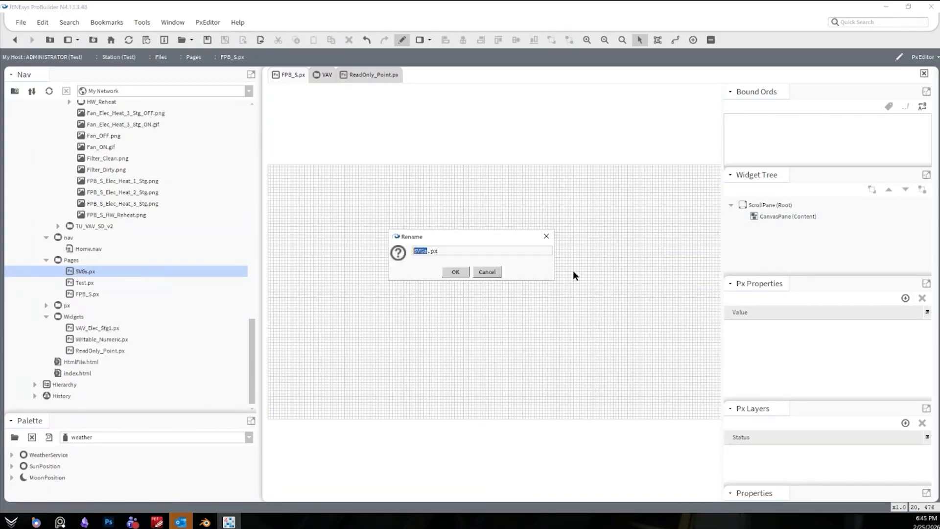
{"action": "type", "text": "FPB_S_Include"}
{"action": "key", "text": "Return"}
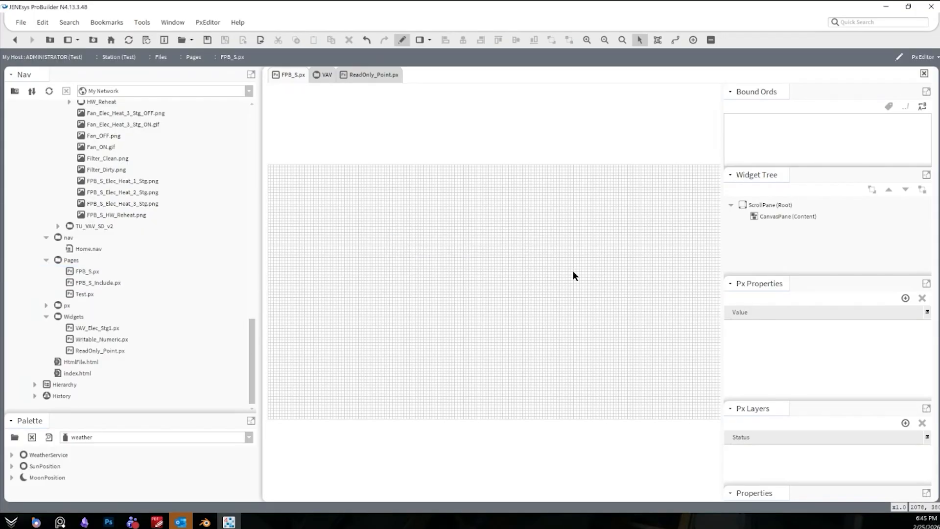
Place FPB_S_Include.px on the FPB_S canvas as a PxInclude at about 360, 80 and review its exposed properties.
{"action": "left_click_drag", "start_coordinate": [103, 281], "coordinate": [411, 231]}
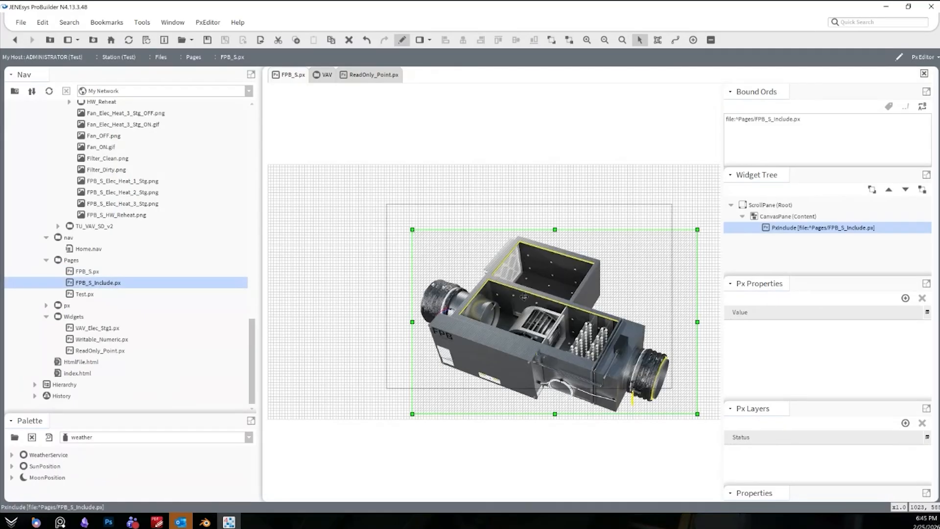
{"action": "left_click_drag", "start_coordinate": [481, 336], "coordinate": [481, 293]}
{"action": "double_click", "coordinate": [481, 293]}
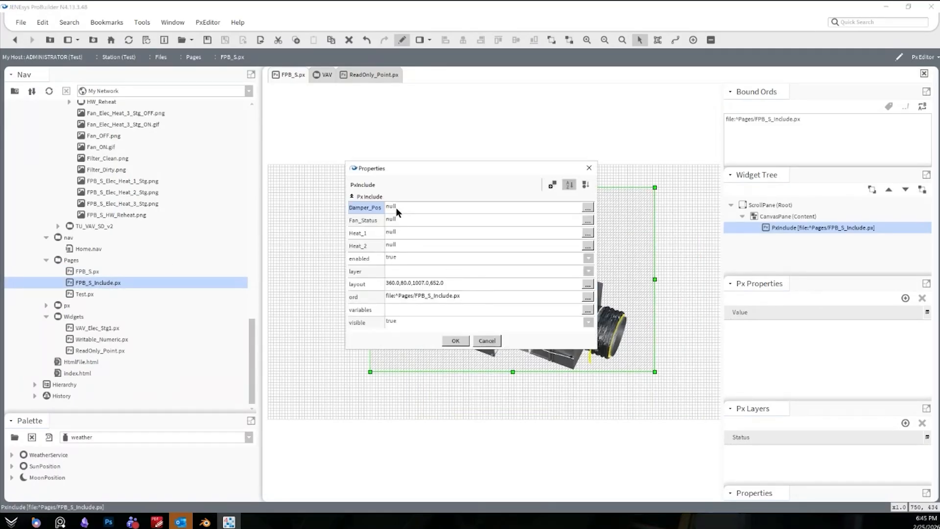
{"action": "double_click", "coordinate": [399, 219]}
{"action": "left_click", "coordinate": [492, 279]}
{"action": "left_click", "coordinate": [492, 342]}
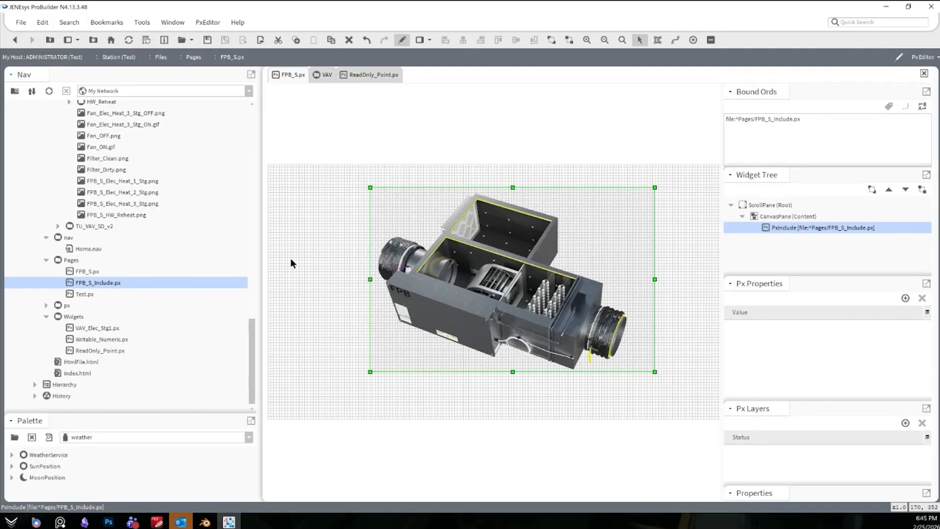
Copy the VAV's Damper_Pos point and set the PxInclude's Damper_Pos property to station:|slot:/Bacnet_Network/VAV/Damper_Pos.
{"action": "scroll", "coordinate": [129, 237], "scroll_direction": "up", "scroll_amount": 10}
{"action": "scroll", "coordinate": [145, 274], "scroll_direction": "up", "scroll_amount": 3}
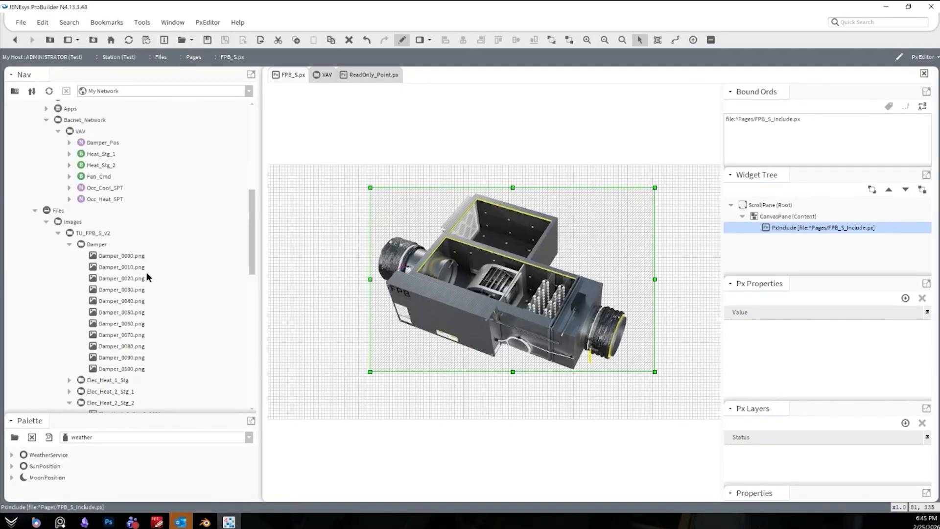
{"action": "right_click", "coordinate": [110, 141]}
{"action": "left_click", "coordinate": [124, 240]}
{"action": "double_click", "coordinate": [521, 289]}
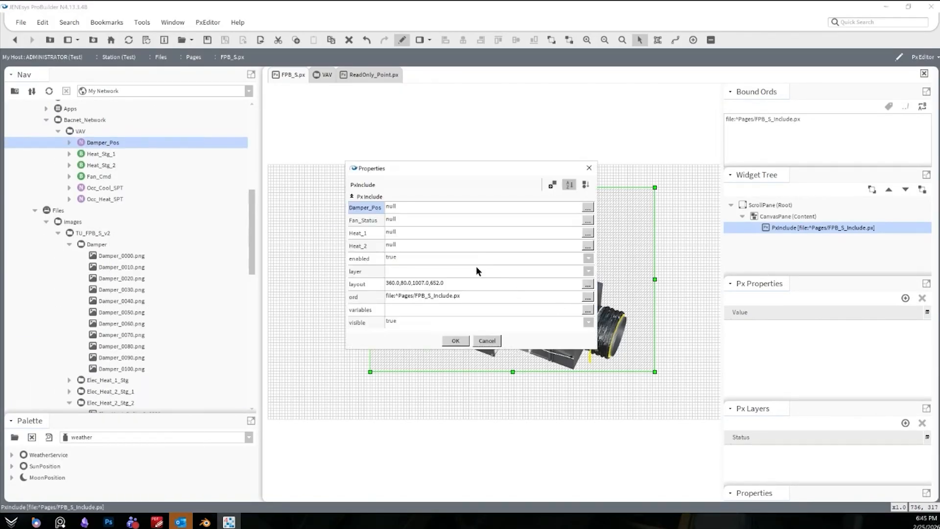
{"action": "left_click", "coordinate": [487, 341]}
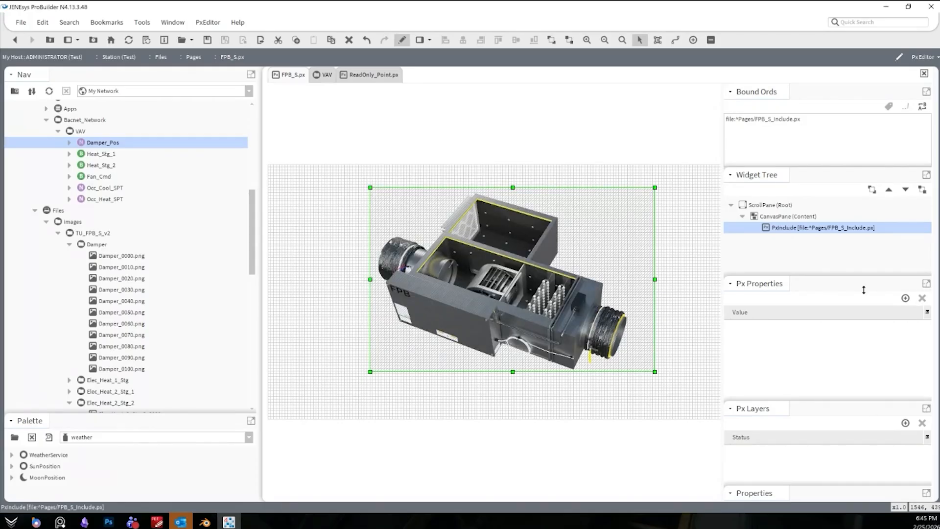
{"action": "double_click", "coordinate": [553, 308]}
{"action": "left_click", "coordinate": [410, 205]}
{"action": "key", "text": "ctrl+v"}
{"action": "left_click", "coordinate": [455, 280]}
Set the PxInclude's Fan_Status property to station:|slot:/Bacnet_Network/VAV/Fan_Status.
{"action": "left_click", "coordinate": [430, 216]}
{"action": "key", "text": "ctrl+v"}
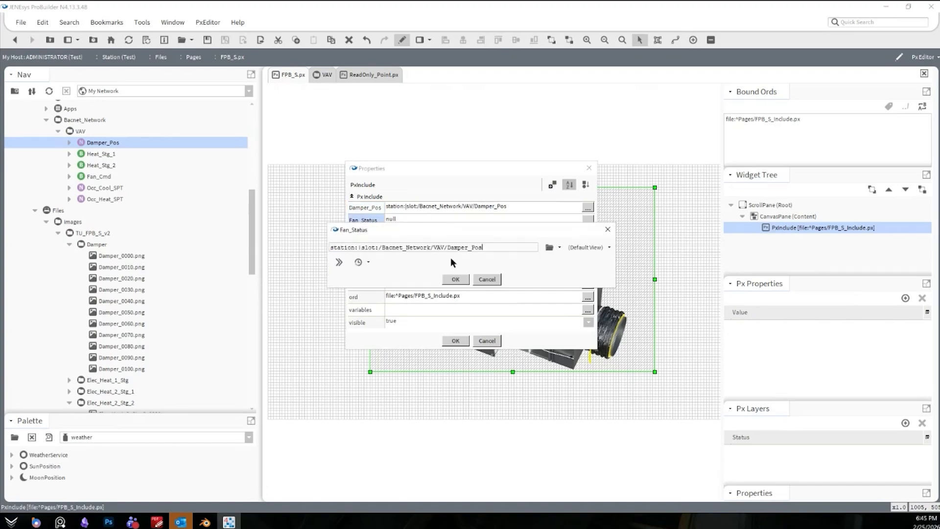
{"action": "left_click_drag", "start_coordinate": [447, 247], "coordinate": [555, 237]}
{"action": "type", "text": "Fan_Status"}
{"action": "key", "text": "Return"}
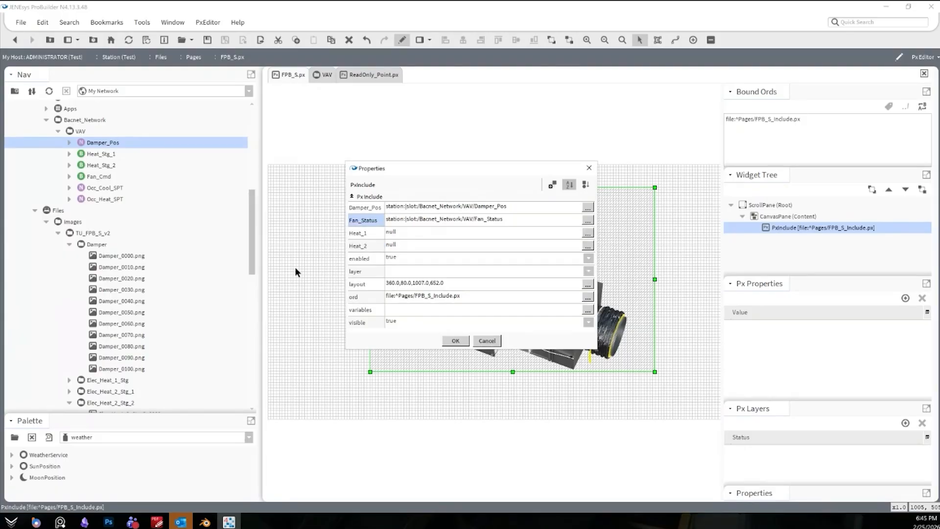
Set the PxInclude's Heat_1 property to station:|slot:/Bacnet_Network/VAV/HEat_Stg_1.
{"action": "key", "text": "ctrl+v"}
{"action": "left_click_drag", "start_coordinate": [446, 248], "coordinate": [669, 265]}
{"action": "type", "text": "HEa"}
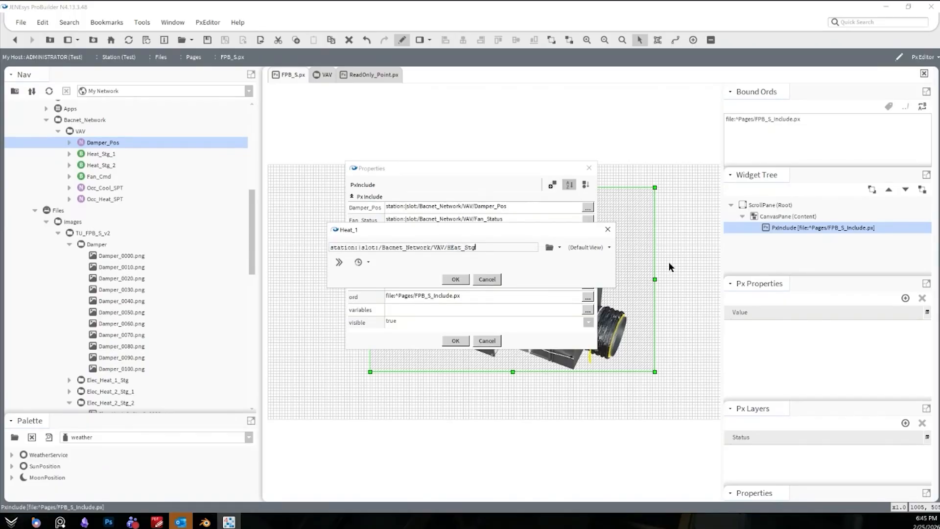
{"action": "type", "text": "t_Stg_1"}
{"action": "key", "text": "Return"}
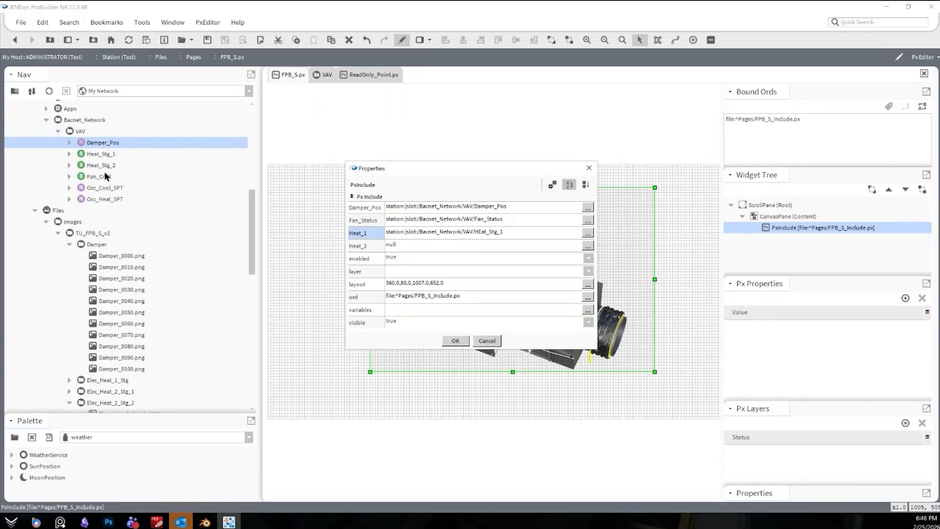
Change the PxInclude's Fan_Status property to station:|slot:/Bacnet_Network/VAV/Fan_Cmd.
{"action": "double_click", "coordinate": [498, 222]}
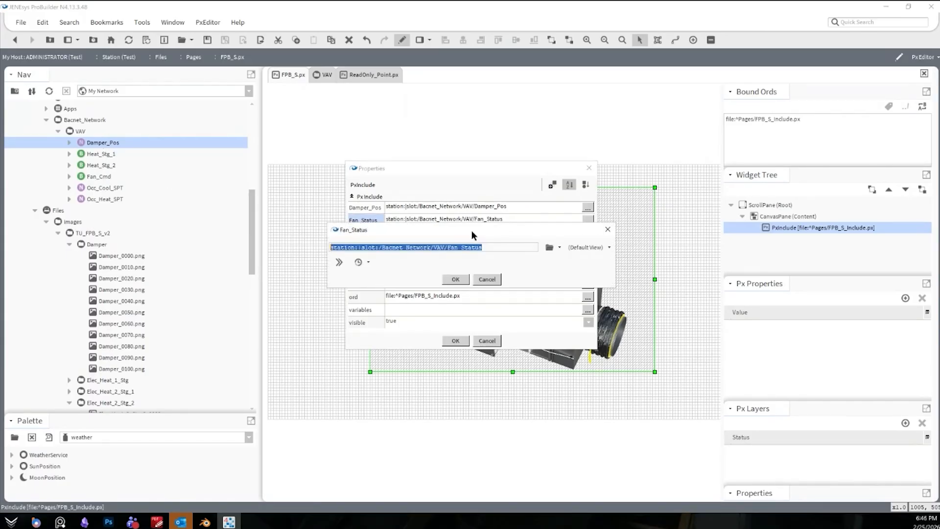
{"action": "double_click", "coordinate": [472, 248]}
{"action": "type", "text": "Cmd"}
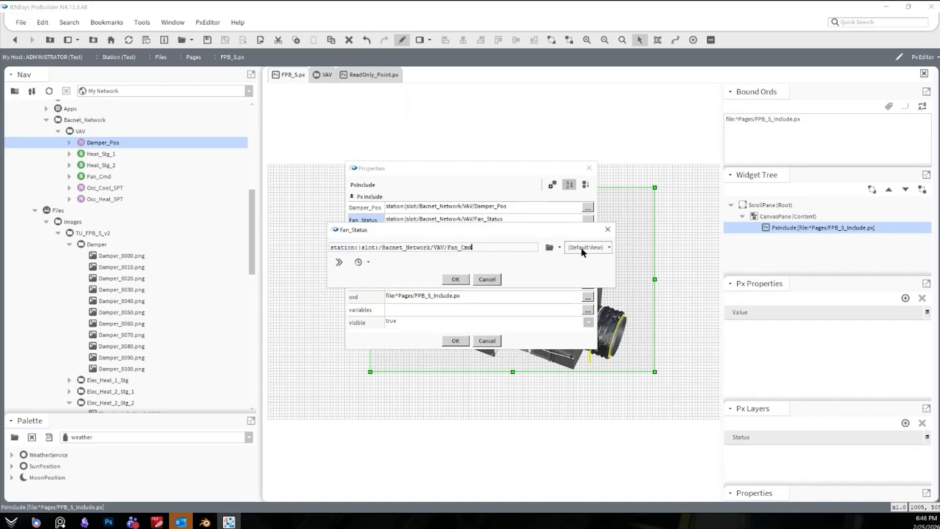
{"action": "key", "text": "Return"}
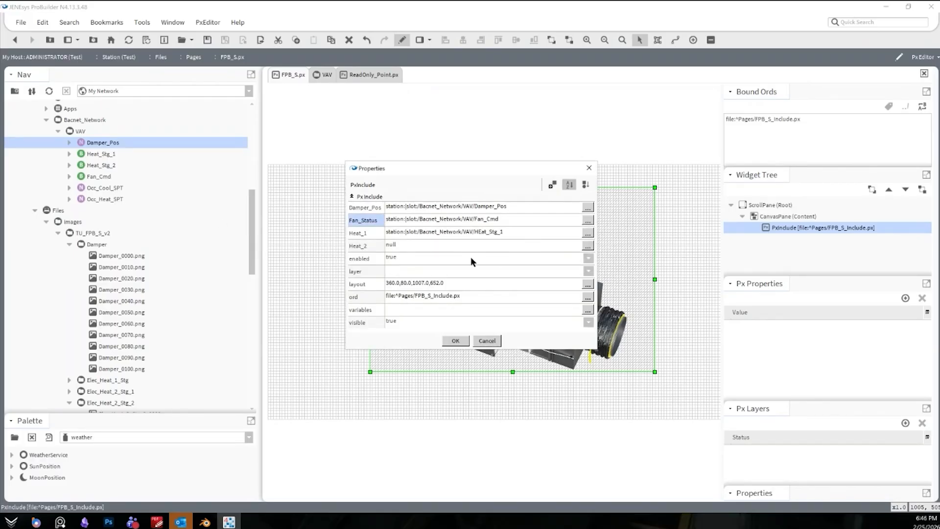
Correct the capitalization in the PxInclude's Heat_1 ord to station:|slot:/Bacnet_Network/VAV/Heat_Stg_1.
{"action": "double_click", "coordinate": [457, 237]}
{"action": "left_click", "coordinate": [452, 250]}
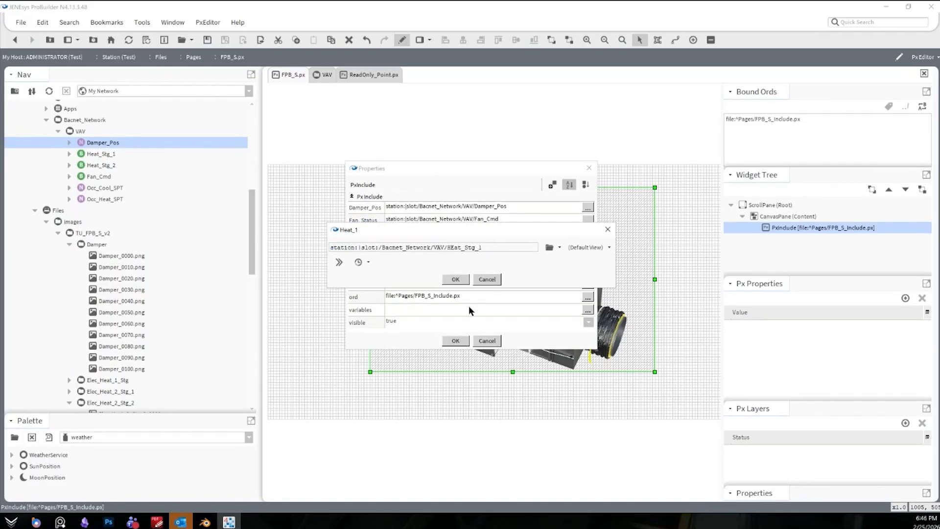
{"action": "key", "text": "End"}
{"action": "key", "text": "shift+Home"}
{"action": "key", "text": "Return"}
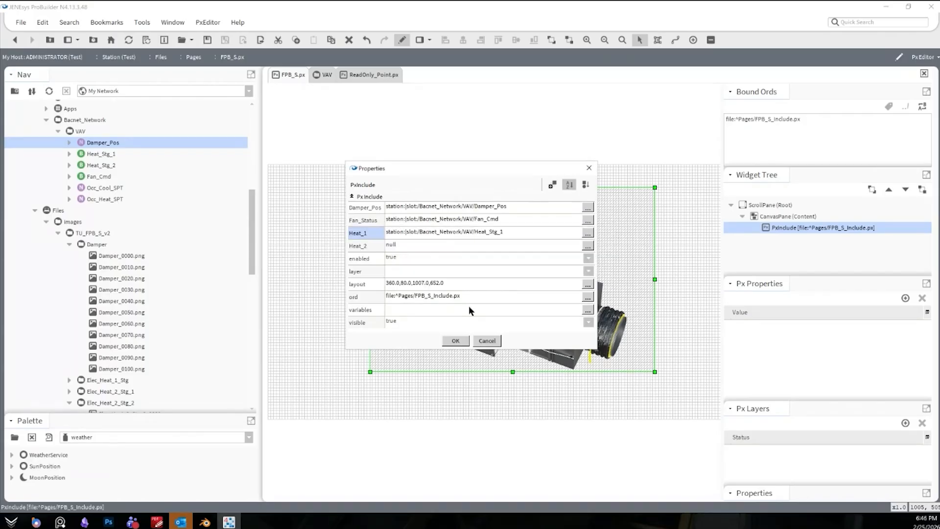
Set the PxInclude's Heat_2 property to station:|slot:/Bacnet_Network/VAV/Heat_Stg_1 and apply the property changes.
{"action": "double_click", "coordinate": [434, 243]}
{"action": "left_click", "coordinate": [457, 282]}
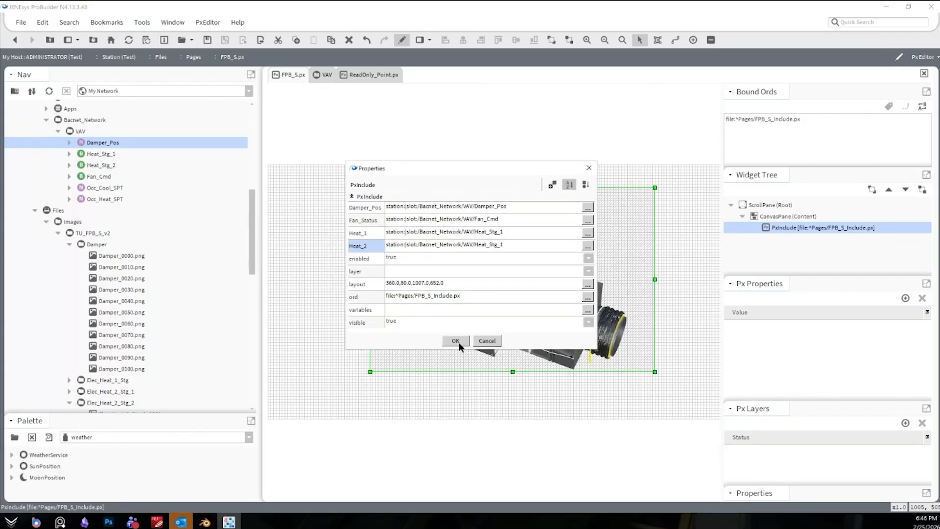
{"action": "left_click", "coordinate": [458, 342]}
Switch the FPB_S page to view mode and command the VAV's Fan_Cmd point to Emergency Active.
{"action": "left_click", "coordinate": [408, 41]}
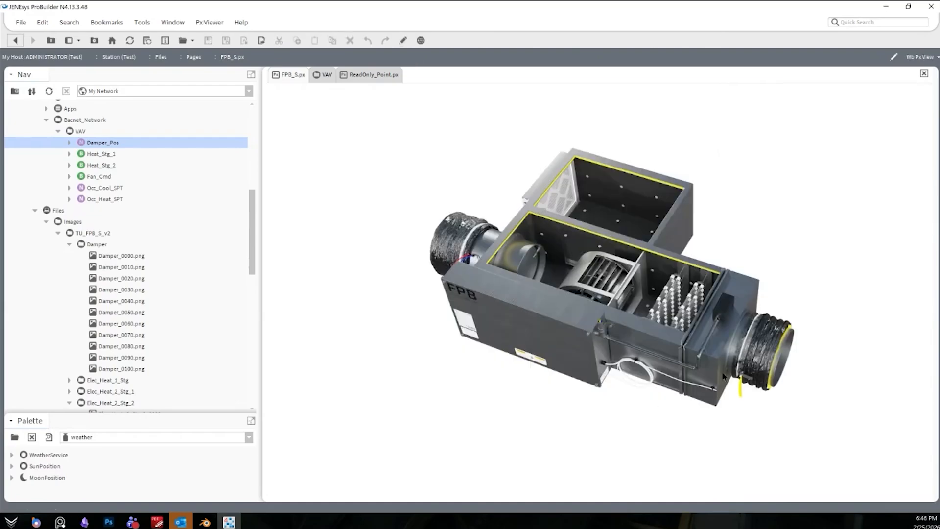
{"action": "right_click", "coordinate": [101, 177]}
{"action": "mouse_move", "coordinate": [147, 173]}
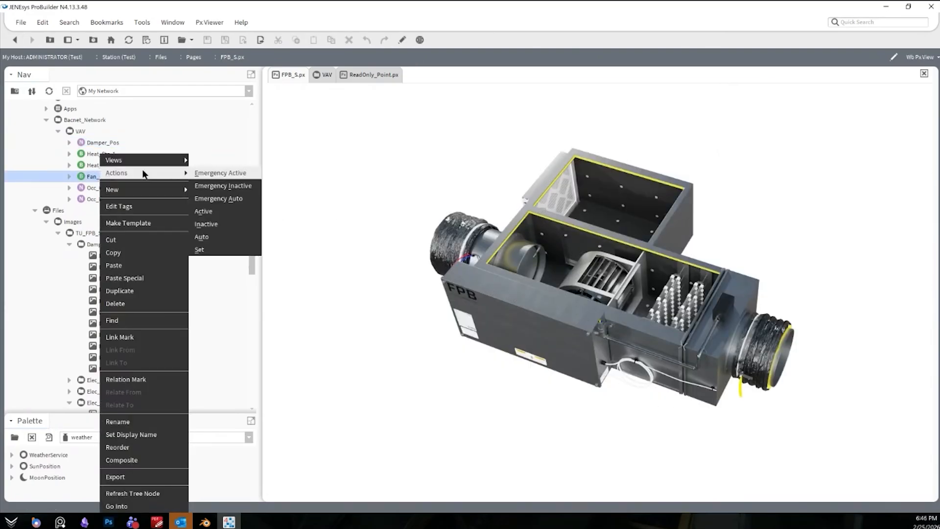
{"action": "left_click", "coordinate": [222, 178]}
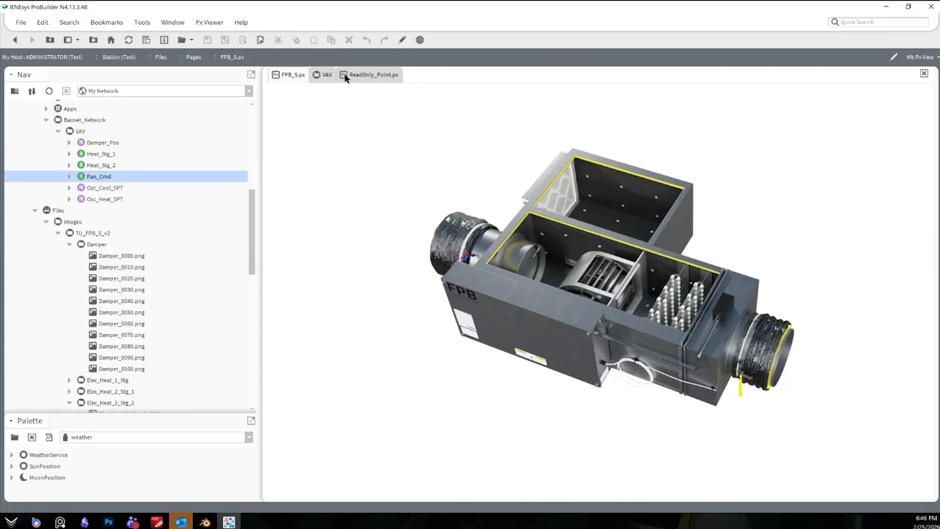
Return the FPB_S page to edit mode and check the ords assigned to the PxInclude's properties.
{"action": "left_click", "coordinate": [409, 41]}
{"action": "left_click", "coordinate": [410, 41]}
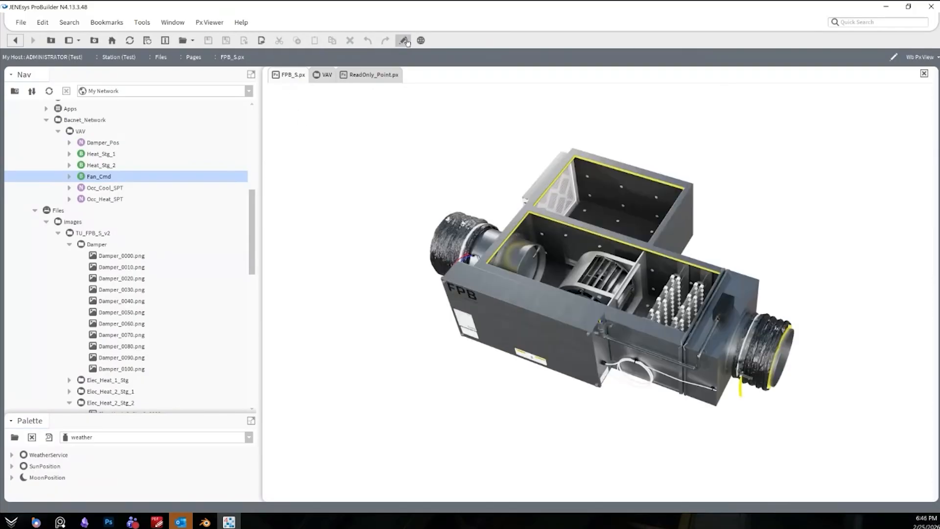
{"action": "left_click", "coordinate": [402, 40]}
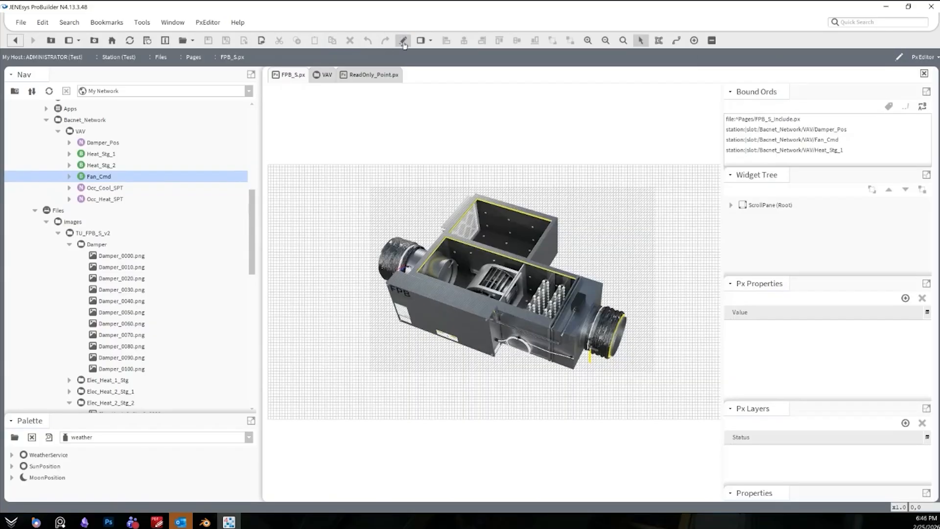
{"action": "double_click", "coordinate": [484, 293]}
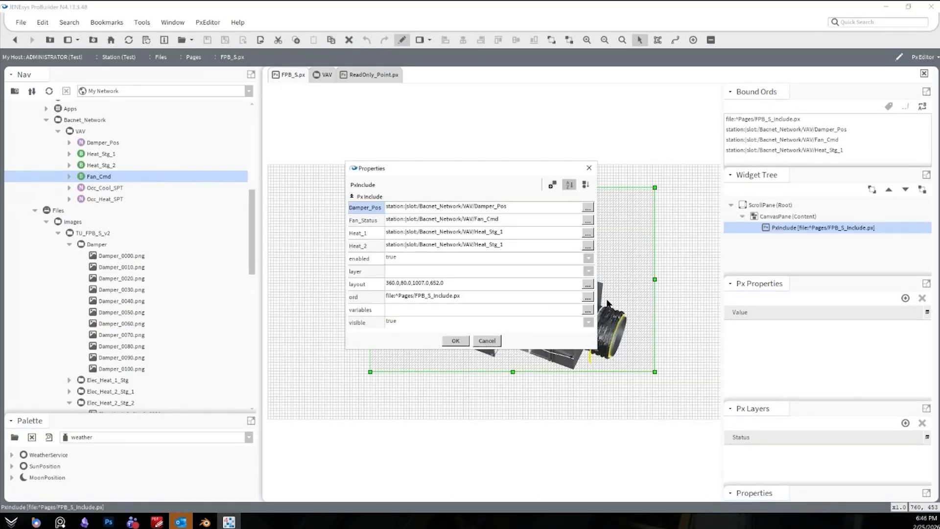
{"action": "left_click", "coordinate": [490, 246]}
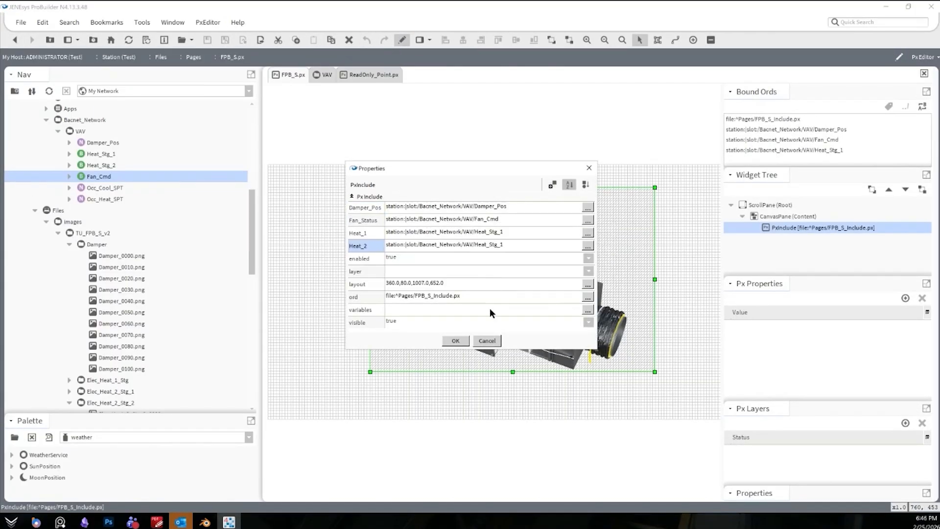
{"action": "left_click", "coordinate": [489, 341]}
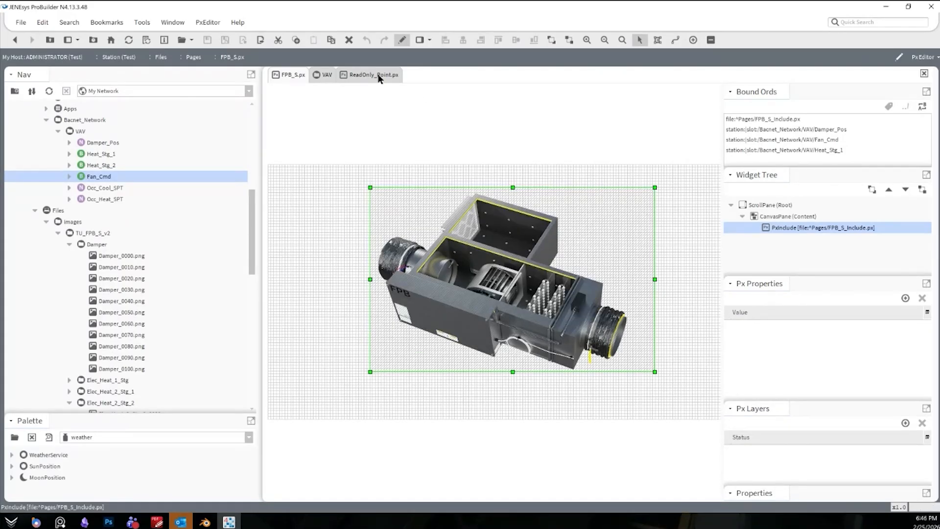
Look over the VAV wire sheet and open FPB_S.px from the Pages folder in place of ReadOnly_Point.px.
{"action": "left_click", "coordinate": [325, 75]}
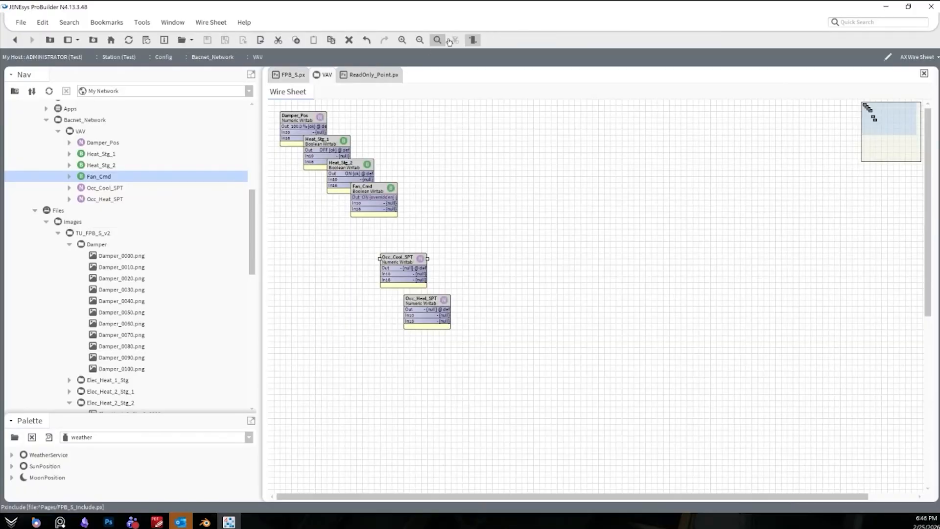
{"action": "left_click", "coordinate": [382, 77]}
{"action": "scroll", "coordinate": [143, 383], "scroll_direction": "down", "scroll_amount": 10}
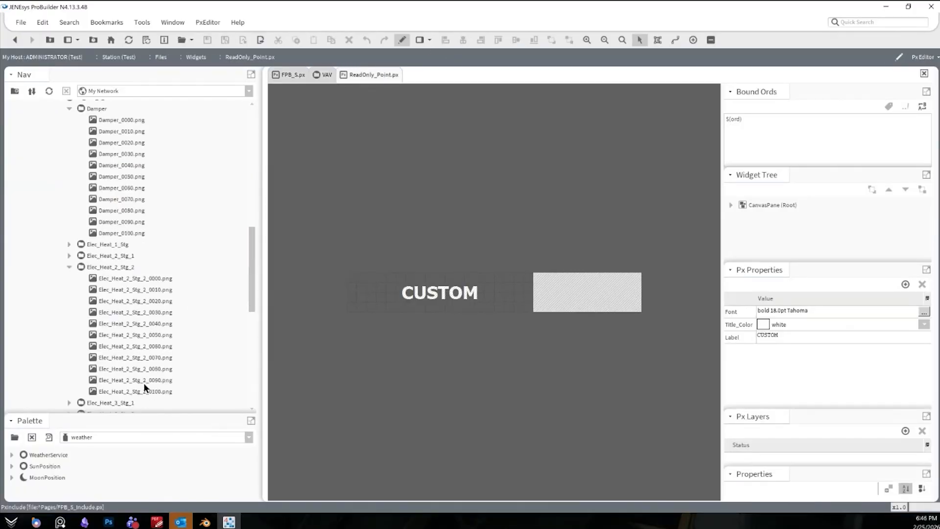
{"action": "scroll", "coordinate": [146, 373], "scroll_direction": "up", "scroll_amount": 2}
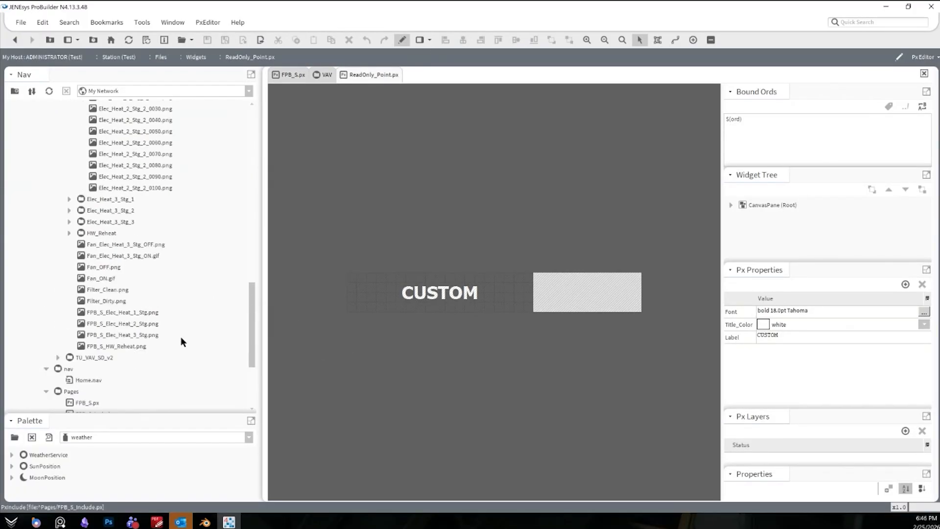
{"action": "scroll", "coordinate": [142, 372], "scroll_direction": "down", "scroll_amount": 1}
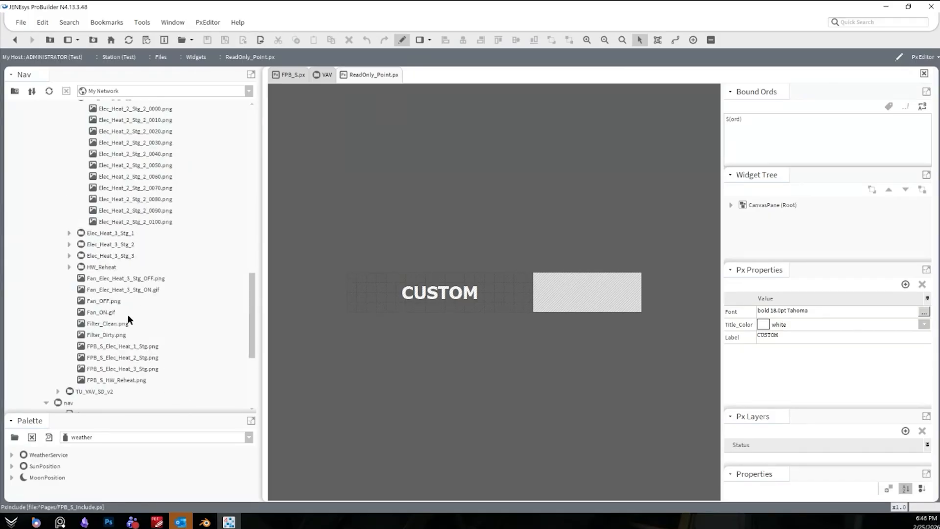
{"action": "scroll", "coordinate": [135, 364], "scroll_direction": "down", "scroll_amount": 3}
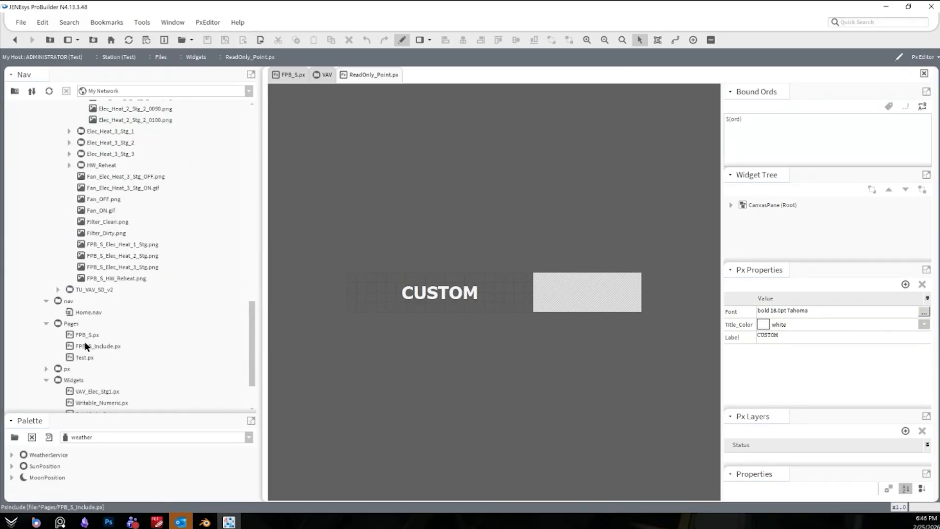
{"action": "double_click", "coordinate": [93, 335]}
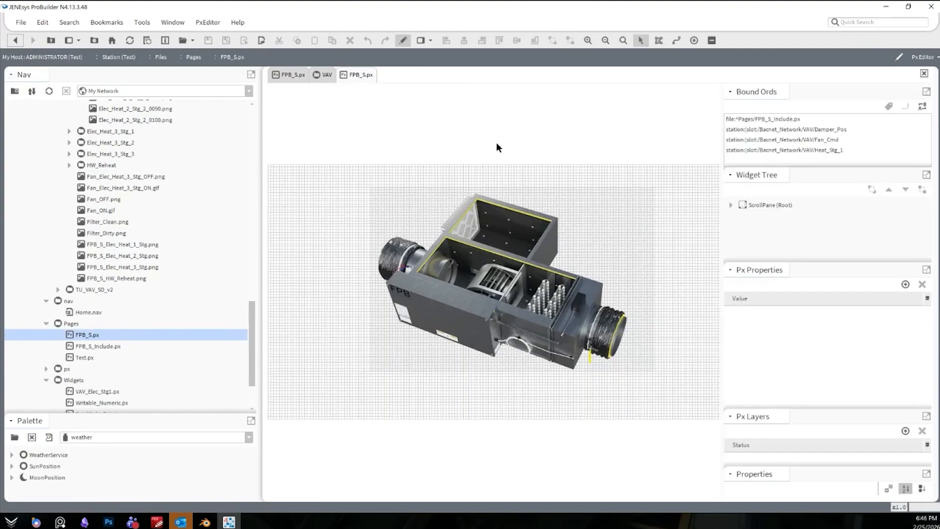
Review the PxInclude's damper, fan and heat point ords on the newly opened FPB_S page.
{"action": "double_click", "coordinate": [534, 311]}
{"action": "left_click", "coordinate": [489, 340]}
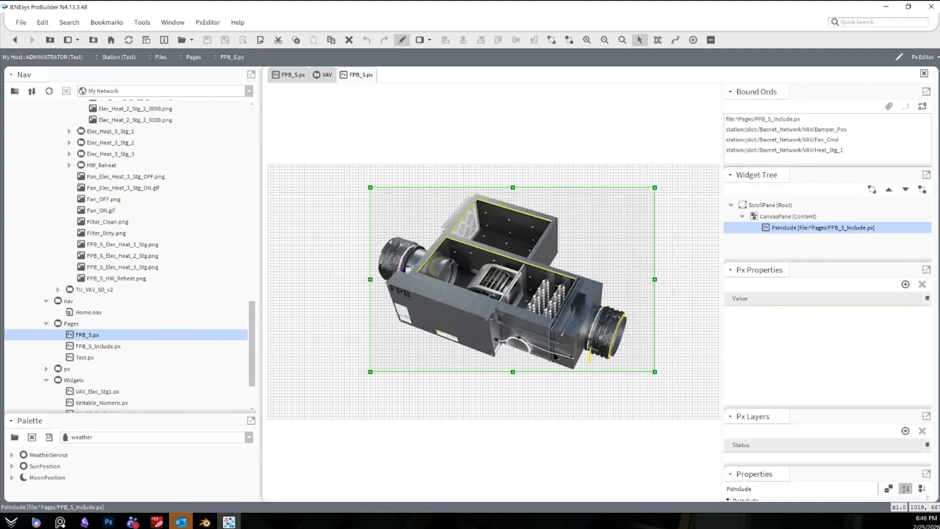
{"action": "double_click", "coordinate": [547, 307]}
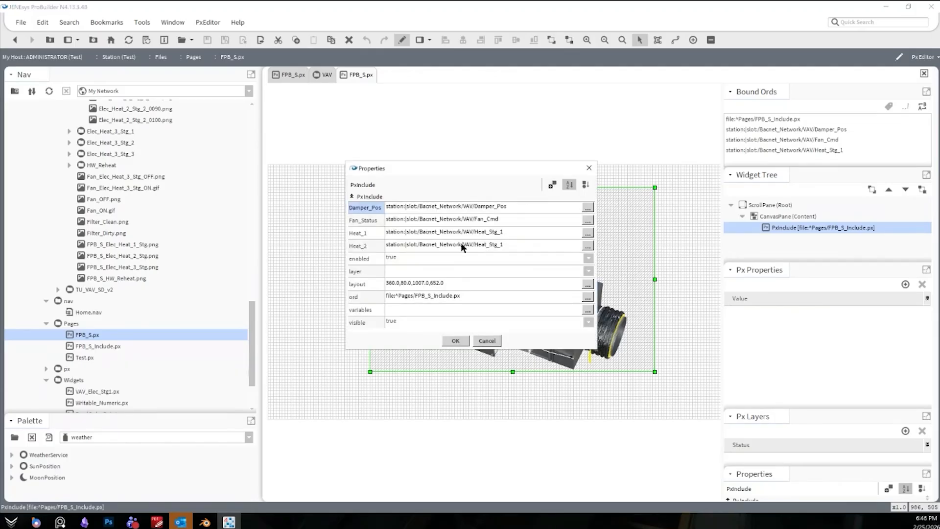
{"action": "key", "text": "Escape"}
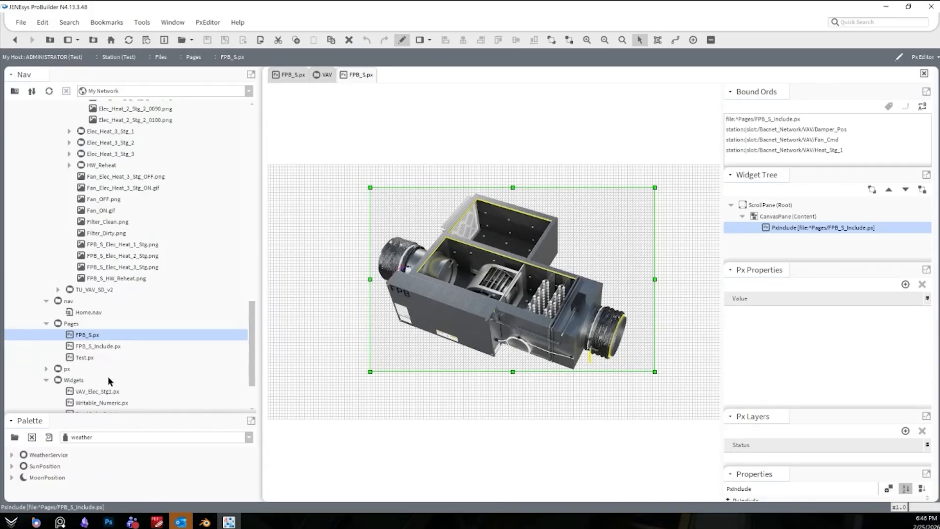
Open FPB_S_Include.px from the Pages folder and link the fan label's value binding ord to the Fan_Status Px property.
{"action": "double_click", "coordinate": [101, 346]}
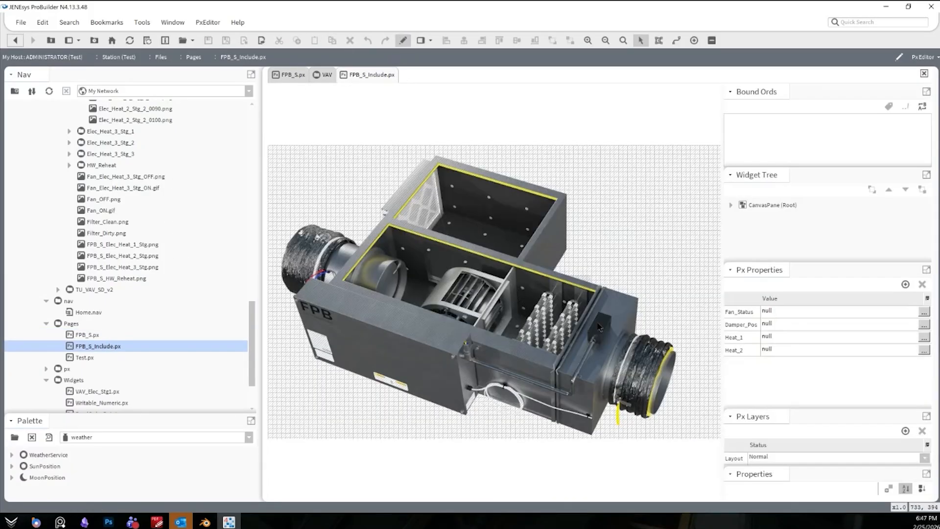
{"action": "left_click", "coordinate": [483, 320]}
{"action": "double_click", "coordinate": [465, 297]}
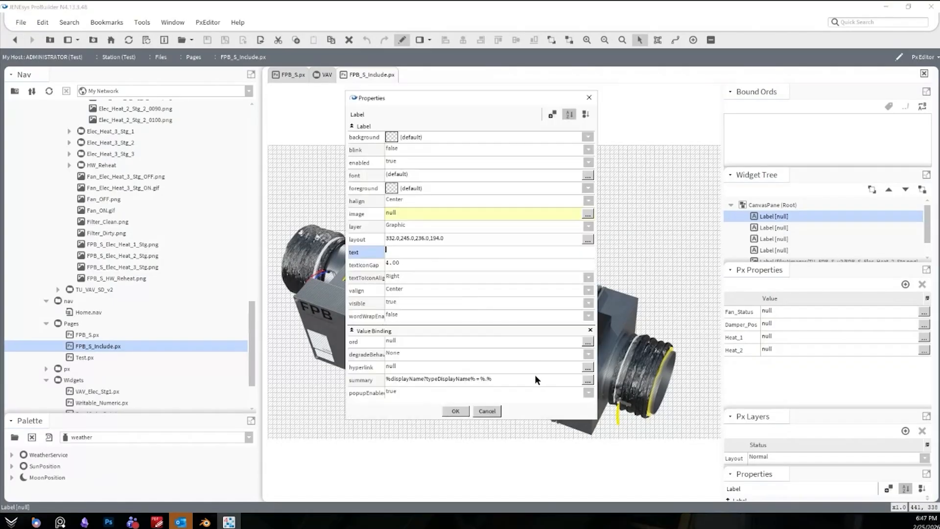
{"action": "left_click", "coordinate": [415, 340]}
{"action": "key", "text": "Escape"}
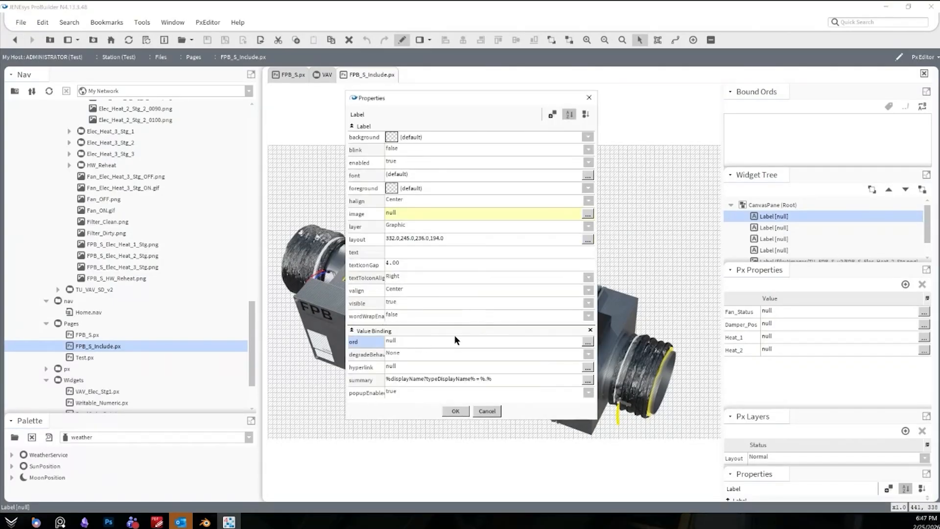
{"action": "right_click", "coordinate": [416, 340]}
{"action": "mouse_move", "coordinate": [434, 347]}
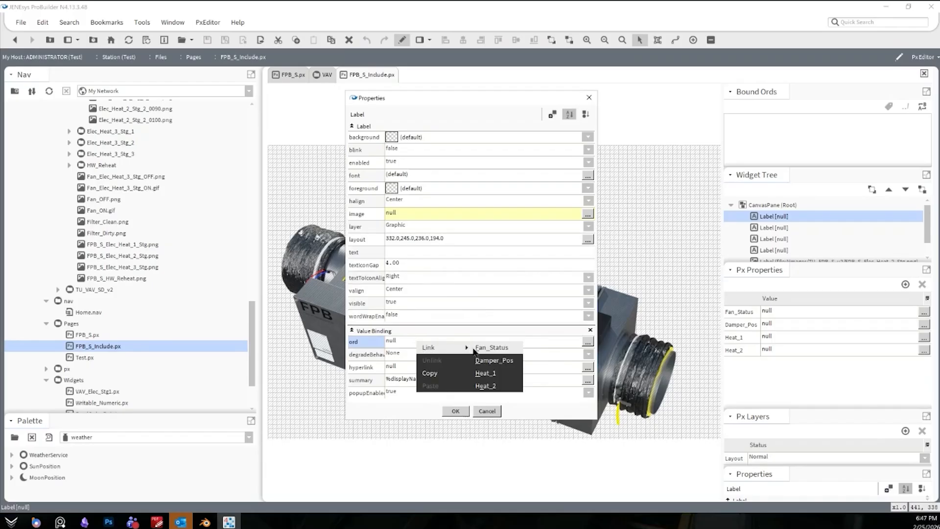
{"action": "left_click", "coordinate": [500, 349]}
{"action": "left_click", "coordinate": [461, 411]}
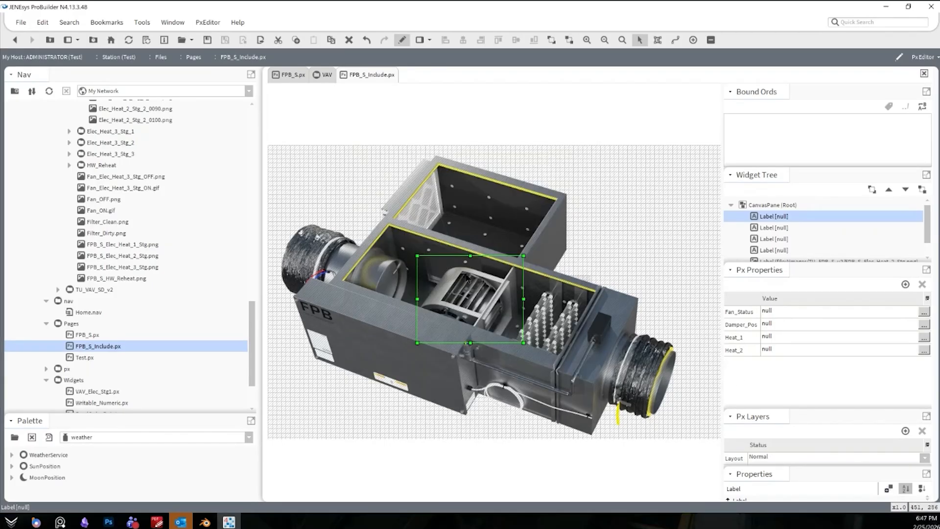
Link the damper label's value binding ord to the Damper_Pos Px property.
{"action": "double_click", "coordinate": [377, 278]}
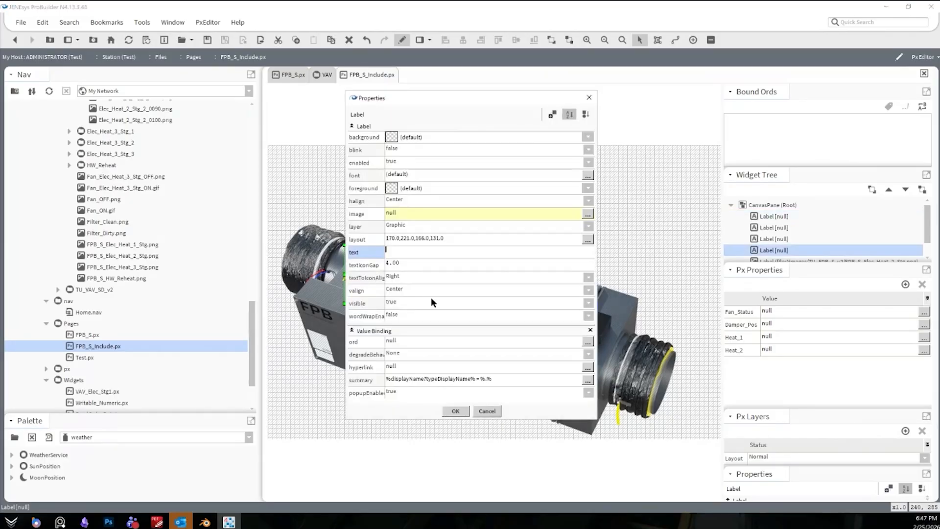
{"action": "right_click", "coordinate": [402, 339]}
{"action": "mouse_move", "coordinate": [426, 348]}
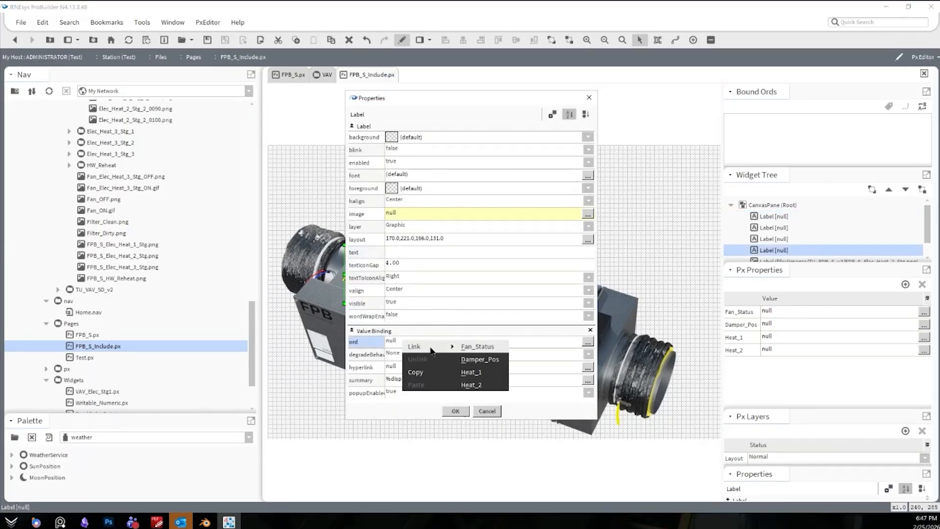
{"action": "left_click", "coordinate": [485, 360]}
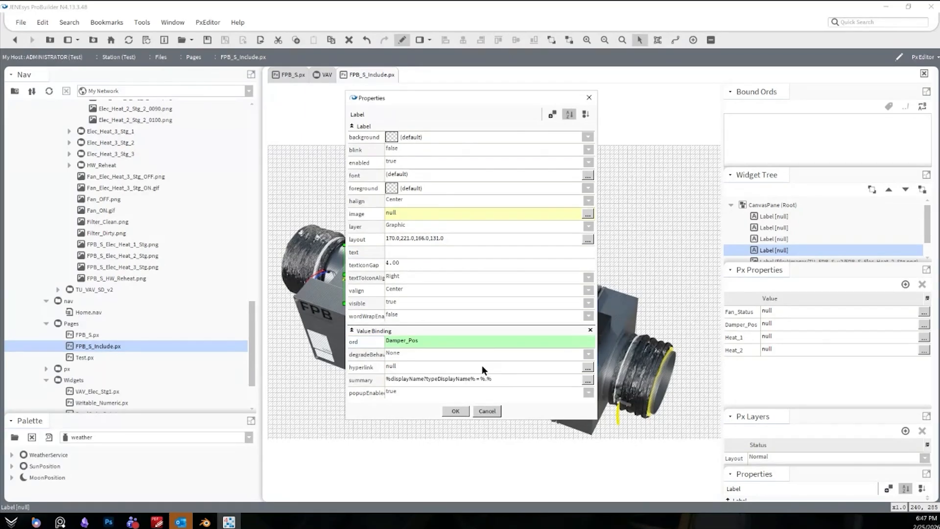
{"action": "left_click", "coordinate": [448, 411]}
Link the front heat label's value binding ord to the Heat_1 Px property.
{"action": "left_click", "coordinate": [809, 217]}
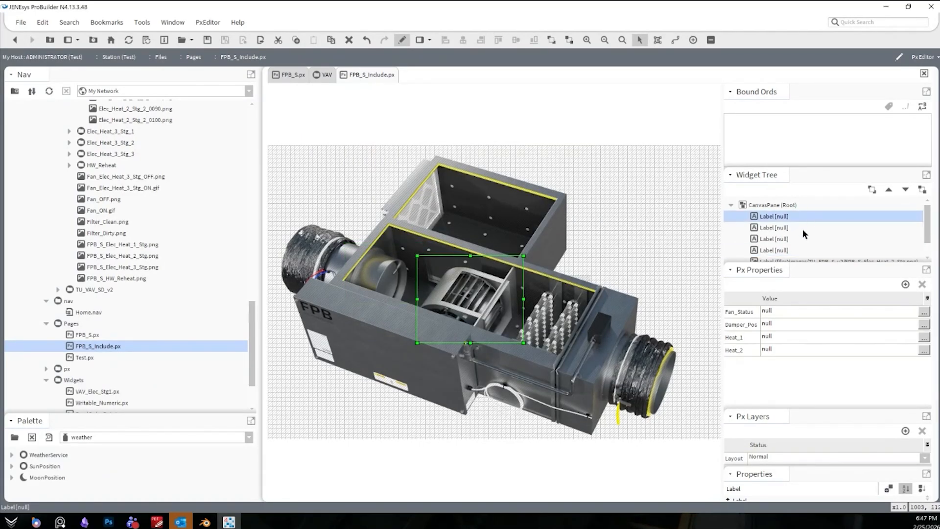
{"action": "scroll", "coordinate": [787, 242], "scroll_direction": "down", "scroll_amount": 1}
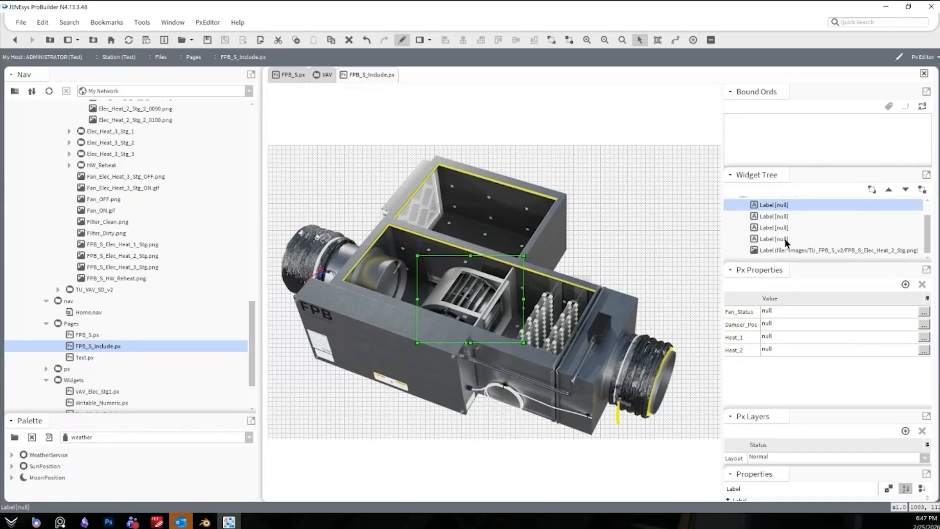
{"action": "double_click", "coordinate": [562, 329]}
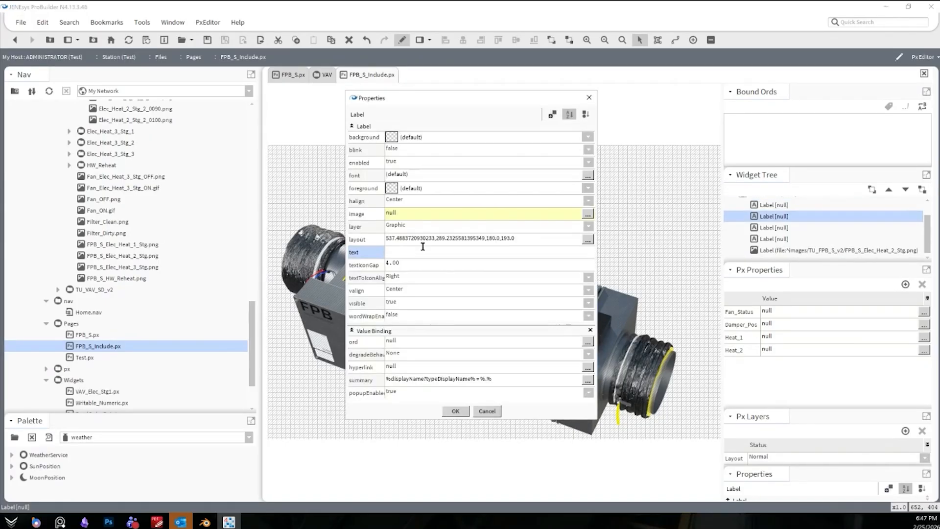
{"action": "right_click", "coordinate": [404, 340]}
{"action": "mouse_move", "coordinate": [426, 345]}
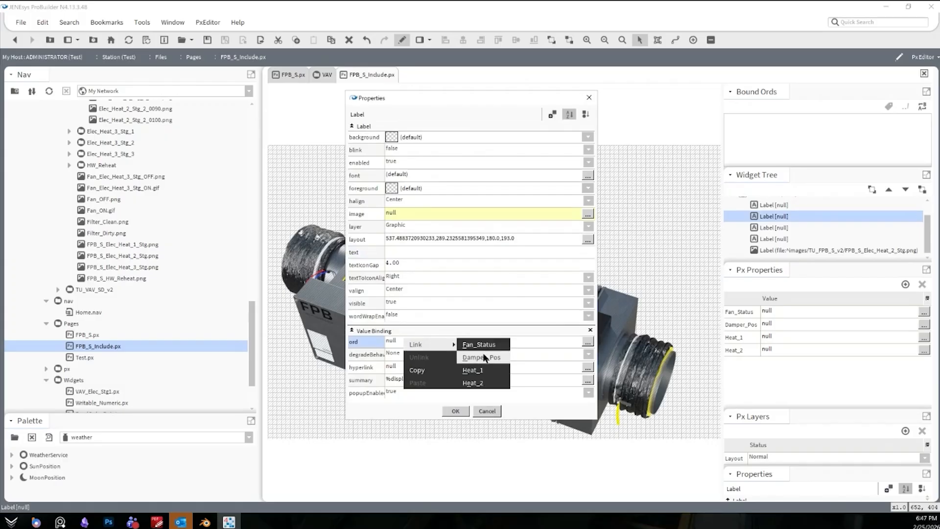
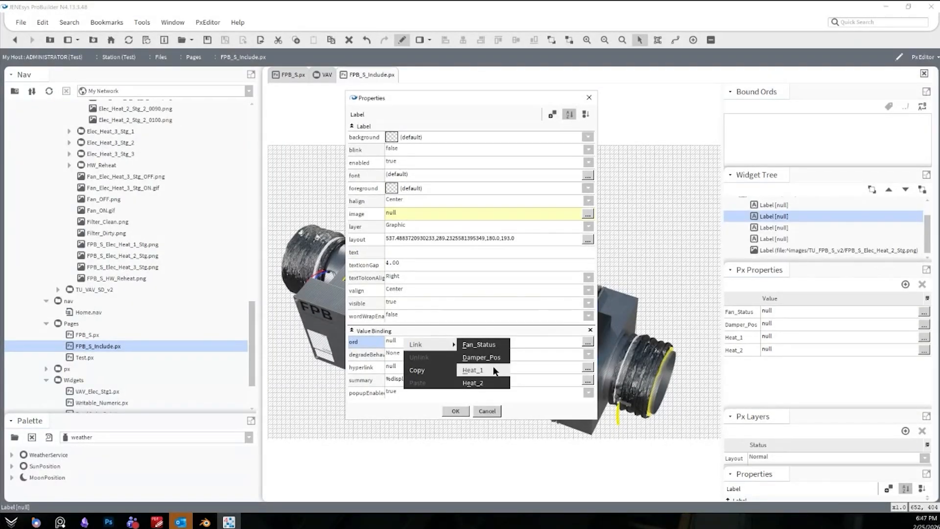
{"action": "left_click", "coordinate": [473, 370]}
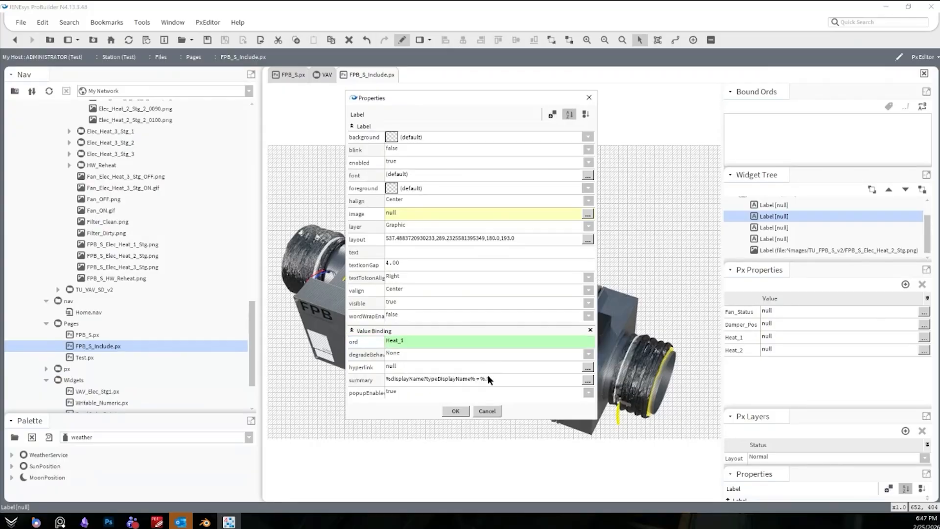
{"action": "left_click", "coordinate": [455, 411]}
Unlink that heat label's value binding ord from Heat_1 and link it to the Heat_2 Px property.
{"action": "left_click", "coordinate": [768, 209]}
{"action": "double_click", "coordinate": [768, 216]}
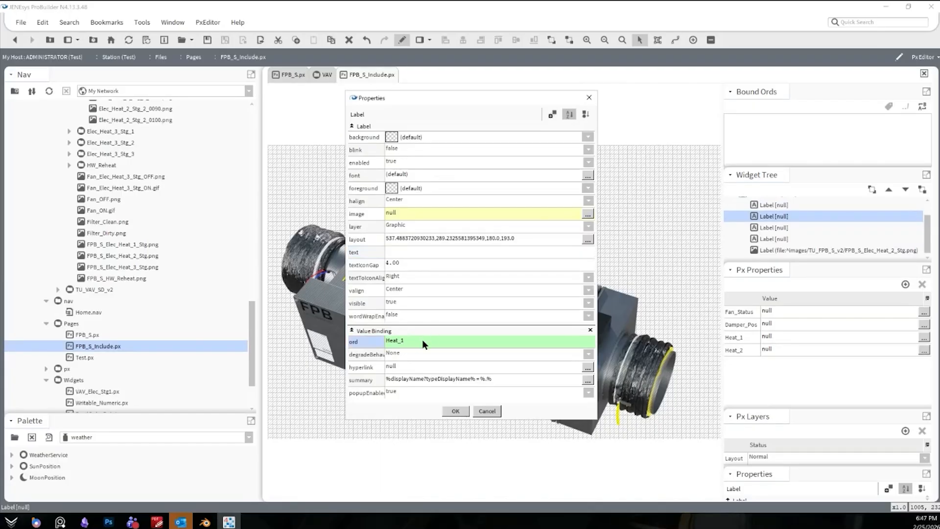
{"action": "right_click", "coordinate": [422, 339]}
{"action": "left_click", "coordinate": [441, 341]}
{"action": "right_click", "coordinate": [441, 339]}
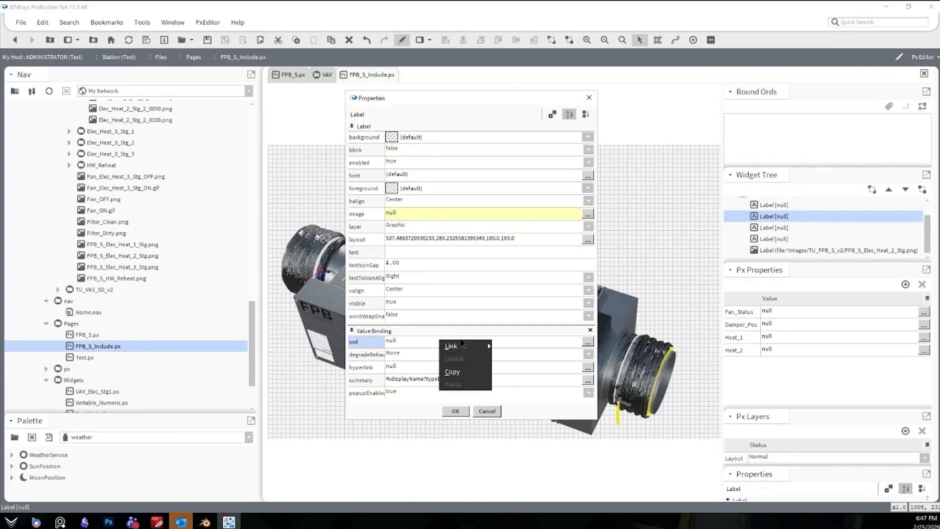
{"action": "mouse_move", "coordinate": [471, 343]}
{"action": "left_click", "coordinate": [512, 384]}
{"action": "left_click", "coordinate": [456, 411]}
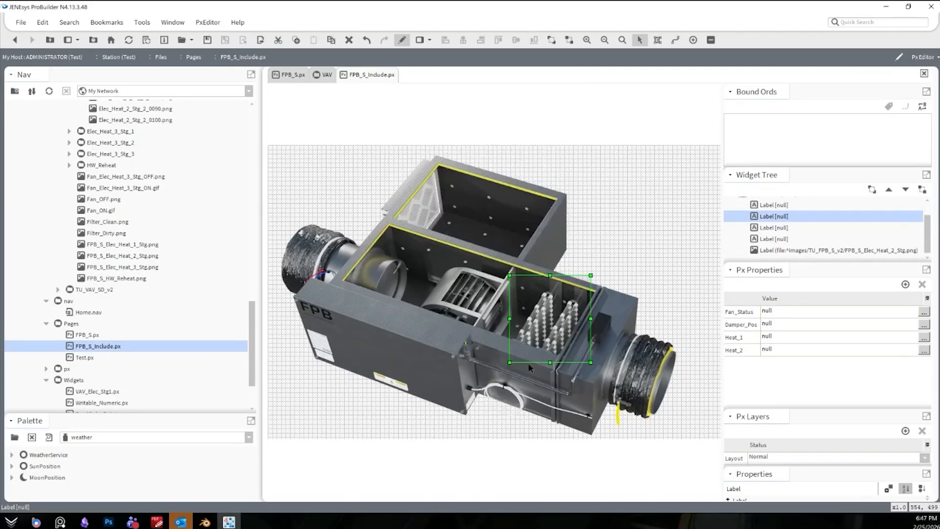
Link the value binding ord of the other heat label, third in the widget tree, to the Heat_2 Px property.
{"action": "double_click", "coordinate": [765, 229]}
{"action": "right_click", "coordinate": [404, 336]}
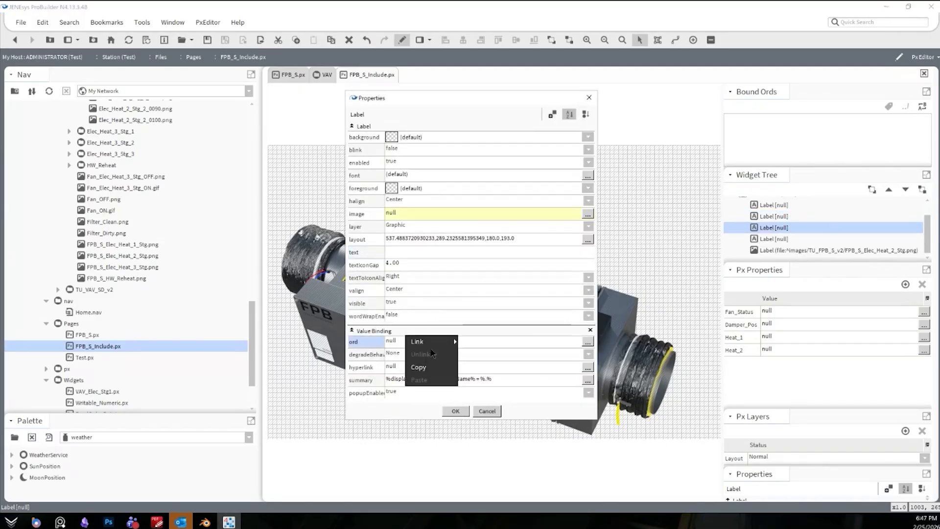
{"action": "mouse_move", "coordinate": [441, 341]}
{"action": "left_click", "coordinate": [481, 380]}
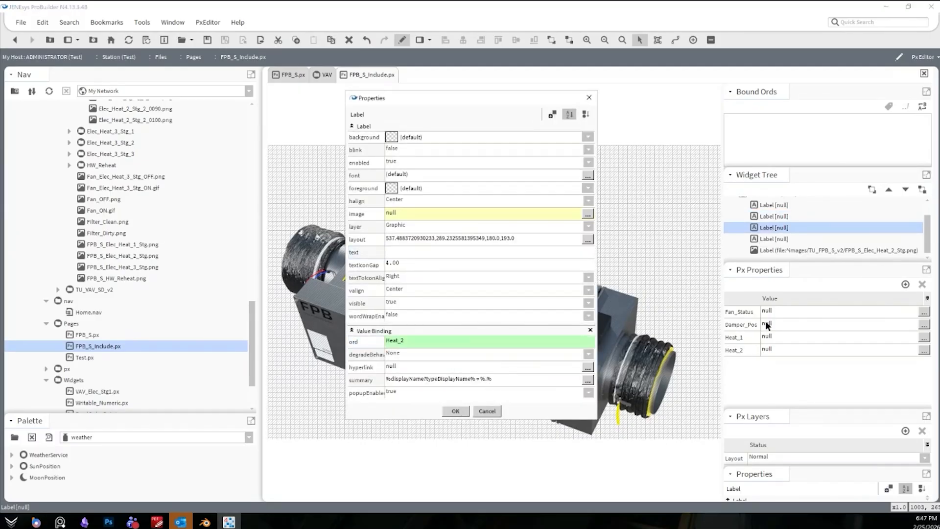
{"action": "left_click", "coordinate": [456, 412]}
Check the value binding ords of the damper and fan labels.
{"action": "double_click", "coordinate": [757, 239]}
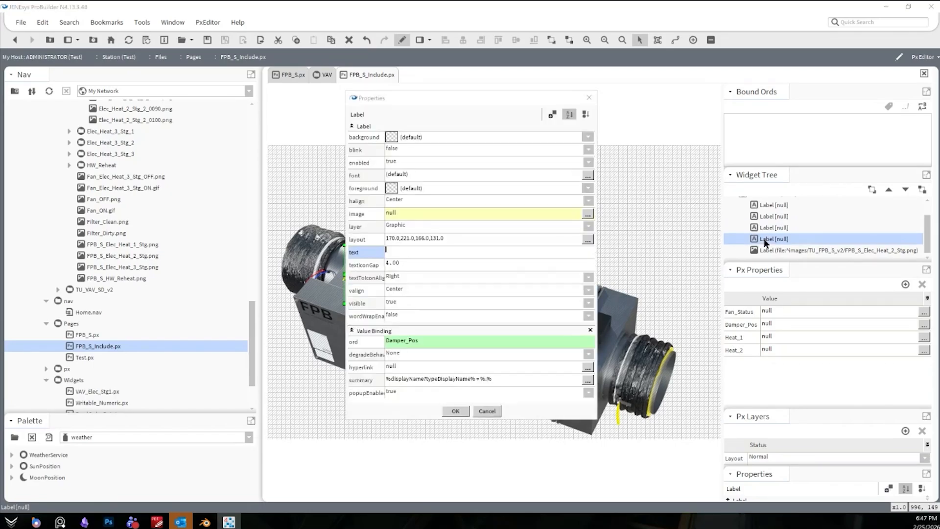
{"action": "key", "text": "Escape"}
{"action": "double_click", "coordinate": [770, 203]}
{"action": "key", "text": "Escape"}
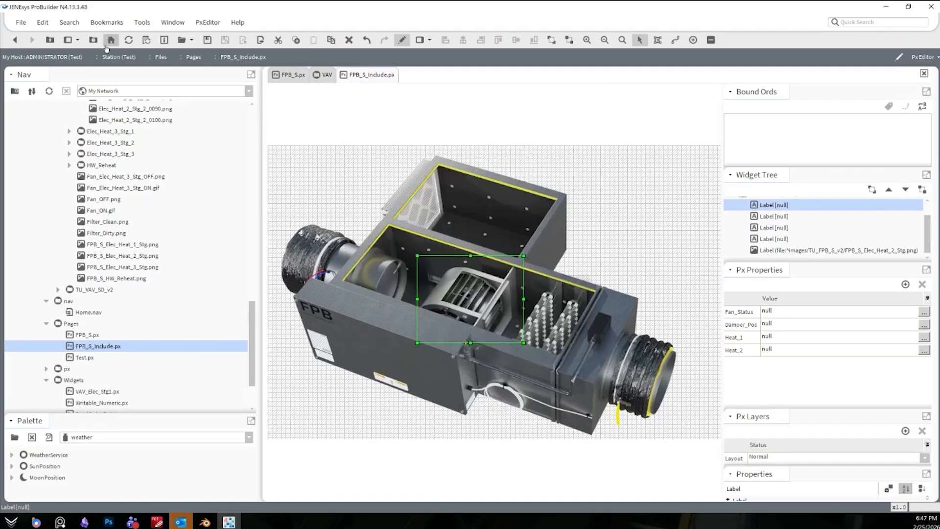
Take FPB_S_Include.px out of edit mode, preview the FPB_S.px page and return that page to editing.
{"action": "left_click", "coordinate": [402, 41]}
{"action": "left_click", "coordinate": [293, 75]}
{"action": "left_click", "coordinate": [404, 42]}
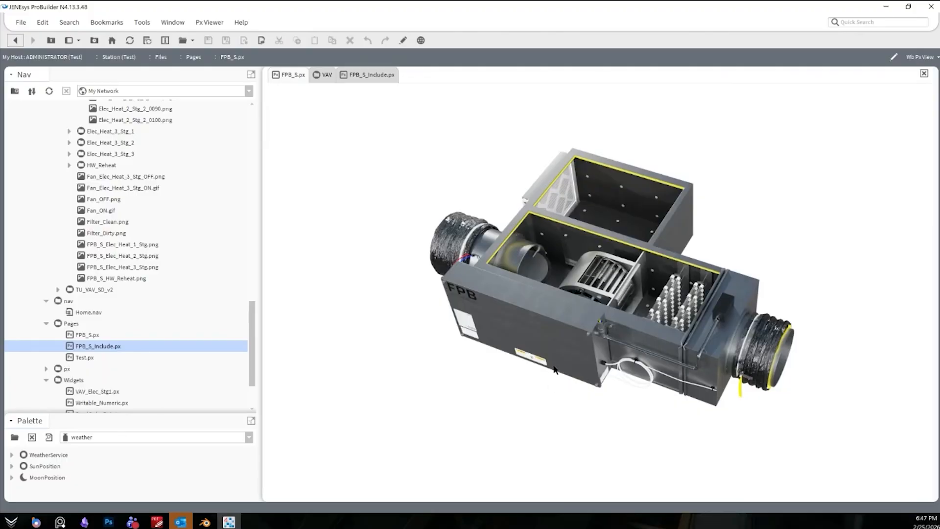
{"action": "left_click", "coordinate": [402, 44]}
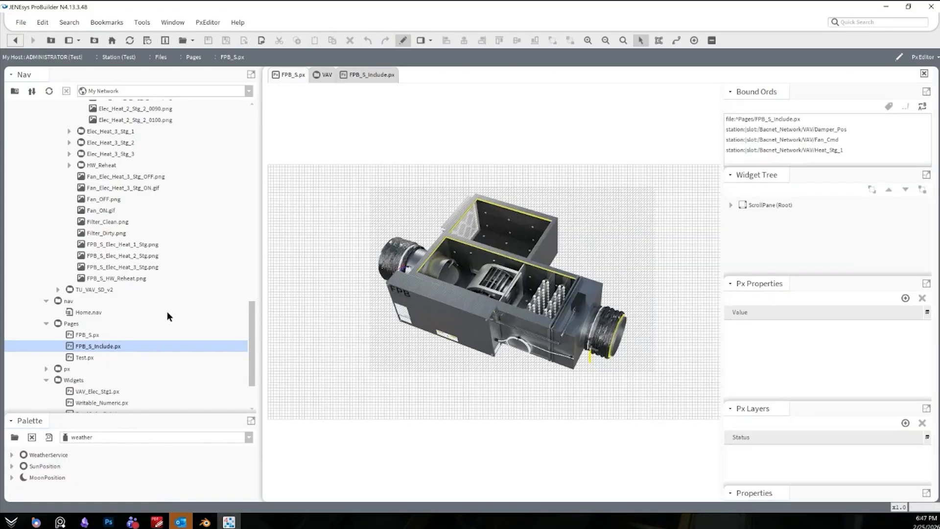
Copy FPB_S.px from the Pages folder.
{"action": "left_click", "coordinate": [97, 335]}
{"action": "right_click", "coordinate": [90, 335]}
{"action": "left_click", "coordinate": [119, 365]}
Create a new Px view named Graphic on the VAV folder using the copied FPB_S.px, reusing the existing file.
{"action": "scroll", "coordinate": [151, 264], "scroll_direction": "up", "scroll_amount": 10}
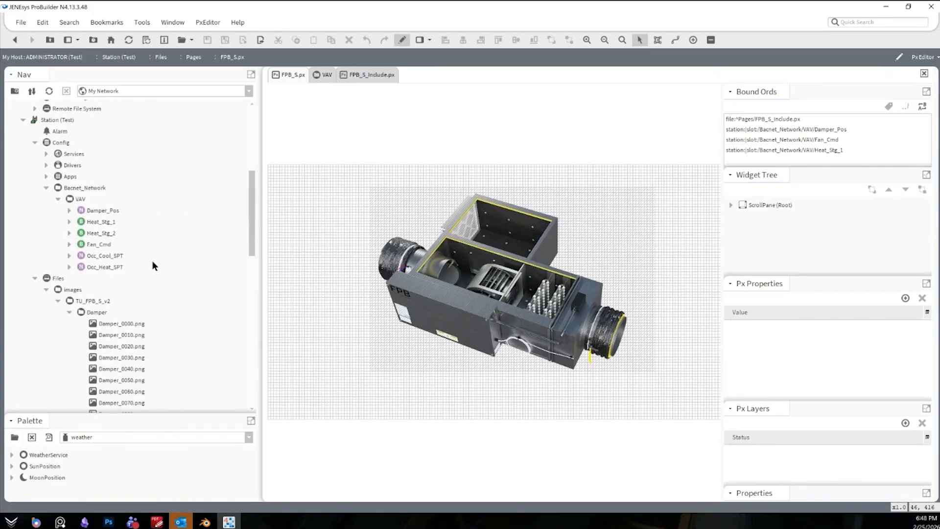
{"action": "left_click", "coordinate": [74, 198]}
{"action": "right_click", "coordinate": [75, 197]}
{"action": "mouse_move", "coordinate": [118, 160]}
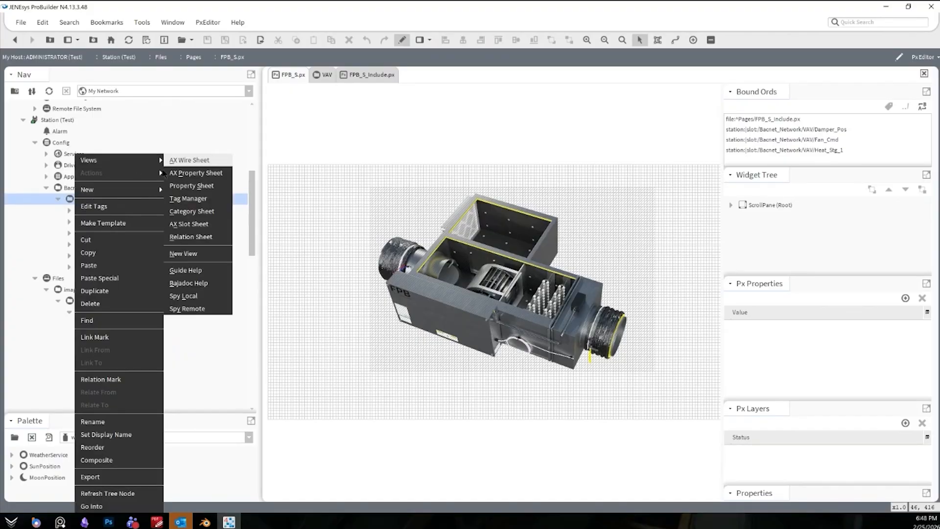
{"action": "left_click", "coordinate": [183, 254]}
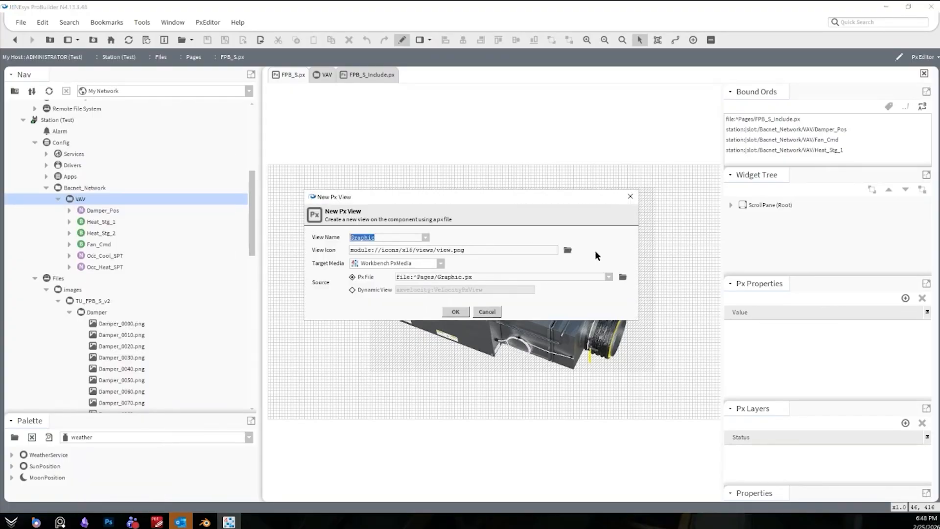
{"action": "left_click", "coordinate": [609, 277]}
{"action": "left_click", "coordinate": [573, 280]}
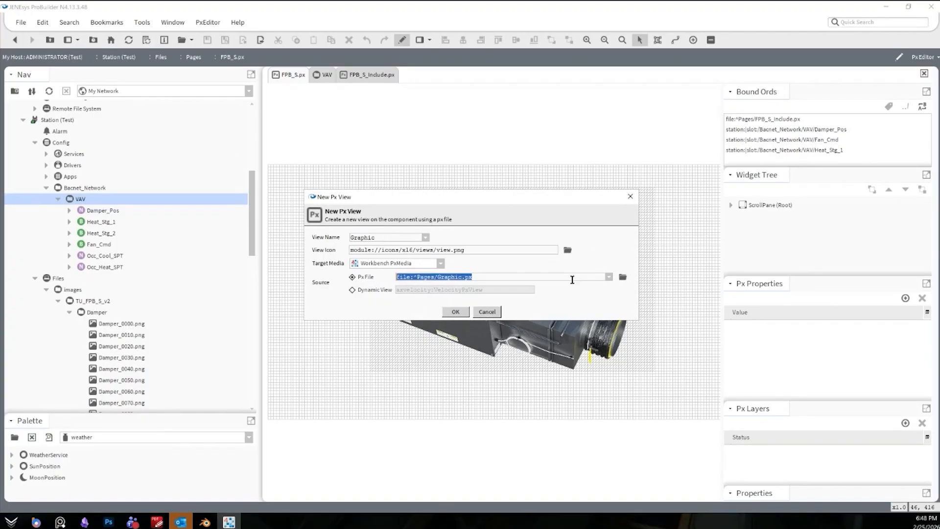
{"action": "key", "text": "ctrl+v"}
{"action": "left_click", "coordinate": [456, 312]}
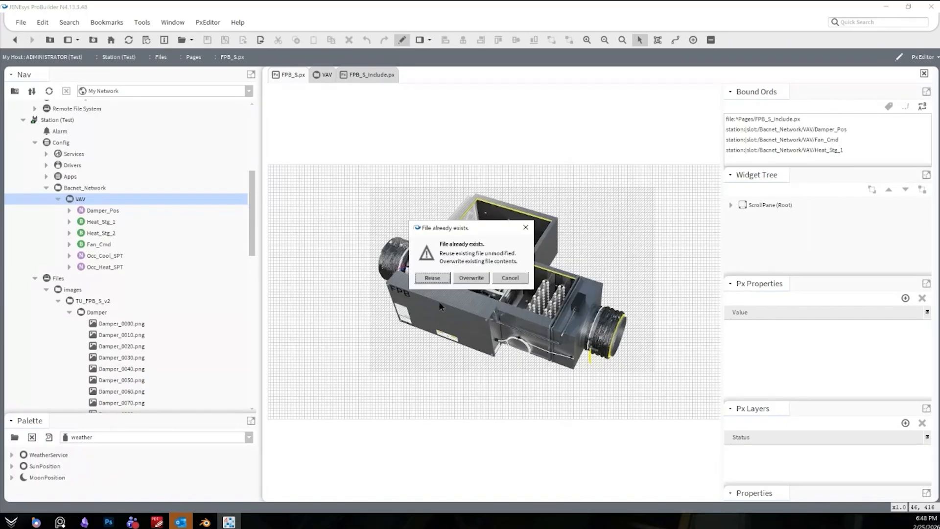
{"action": "left_click", "coordinate": [433, 277]}
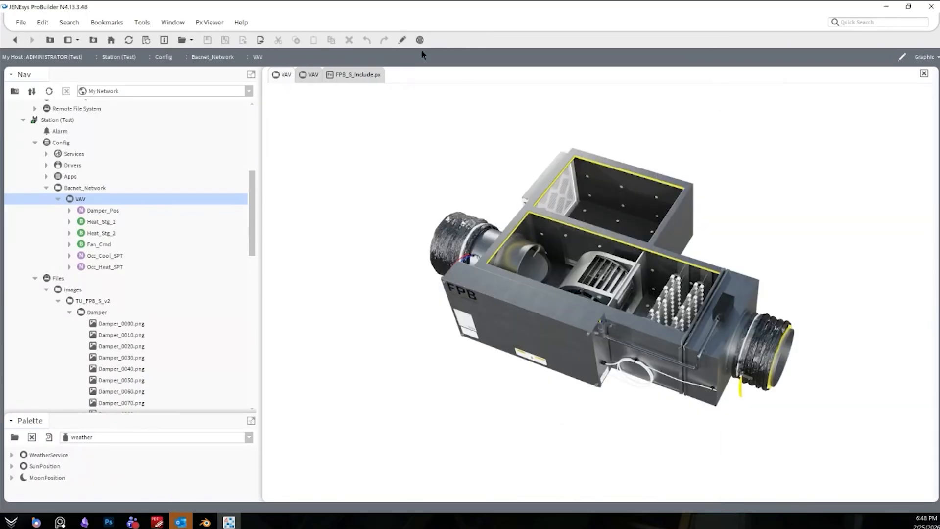
Make the PxInclude's Damper_Pos binding relative by setting it to slot:Damper_Pos in the VAV Graphic view.
{"action": "double_click", "coordinate": [410, 298]}
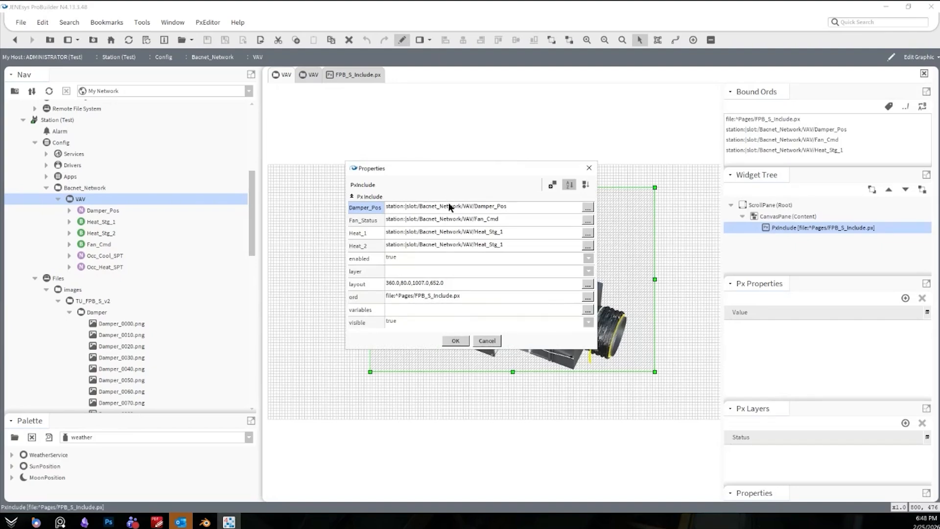
{"action": "left_click", "coordinate": [459, 206]}
{"action": "left_click_drag", "start_coordinate": [446, 249], "coordinate": [75, 242]}
{"action": "key", "text": "BackSpace"}
{"action": "type", "text": "slot:Damper_Pos"}
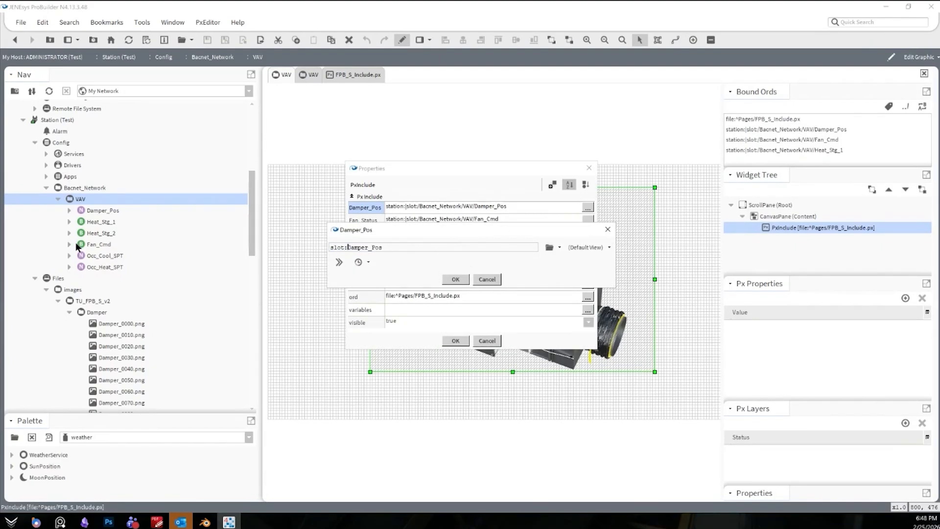
{"action": "key", "text": "Return"}
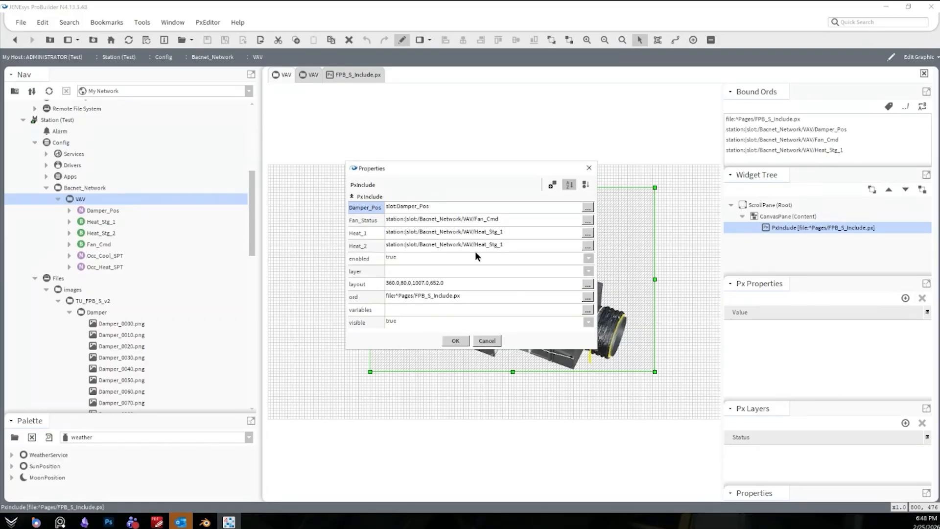
Set the PxInclude's Fan_Status to slot:Fan_Cmd and its Heat_1 to slot:Heat_Stg_1.
{"action": "left_click", "coordinate": [480, 223]}
{"action": "left_click_drag", "start_coordinate": [447, 248], "coordinate": [1, 214]}
{"action": "type", "text": "slot:"}
{"action": "key", "text": "Return"}
{"action": "left_click", "coordinate": [431, 232]}
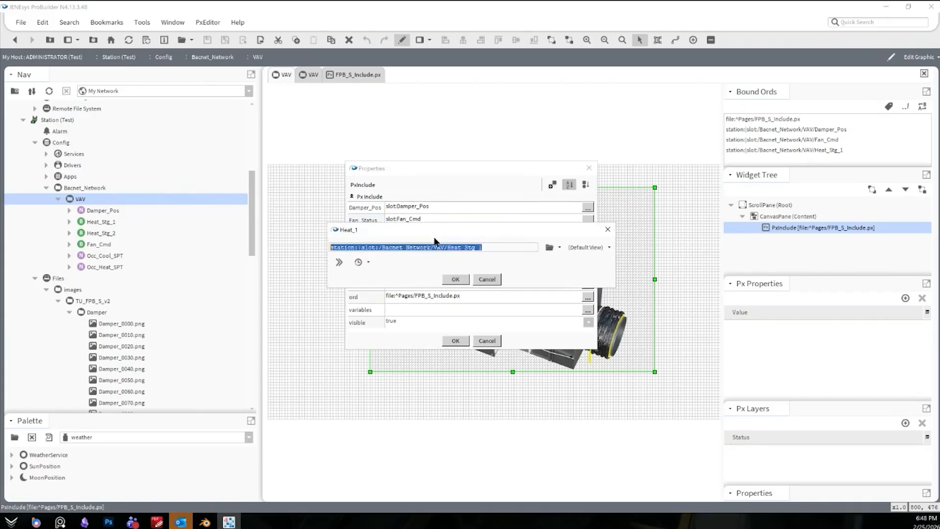
{"action": "left_click_drag", "start_coordinate": [448, 247], "coordinate": [21, 215]}
{"action": "type", "text": "slot:"}
{"action": "key", "text": "Return"}
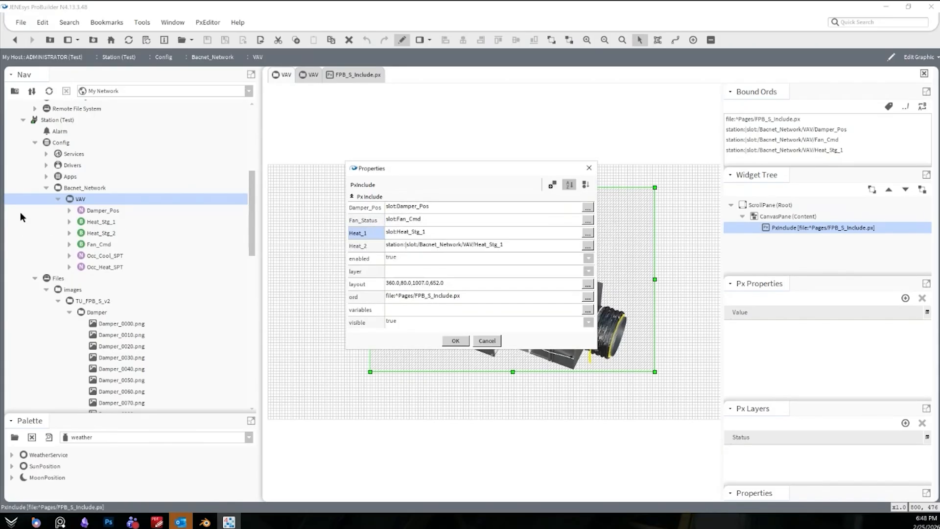
Set the PxInclude's Heat_2 to slot:Heat_Stg_1 and apply the property changes.
{"action": "double_click", "coordinate": [487, 243]}
{"action": "left_click_drag", "start_coordinate": [451, 248], "coordinate": [3, 224]}
{"action": "type", "text": "slot:"}
{"action": "key", "text": "Return"}
{"action": "key", "text": "Return"}
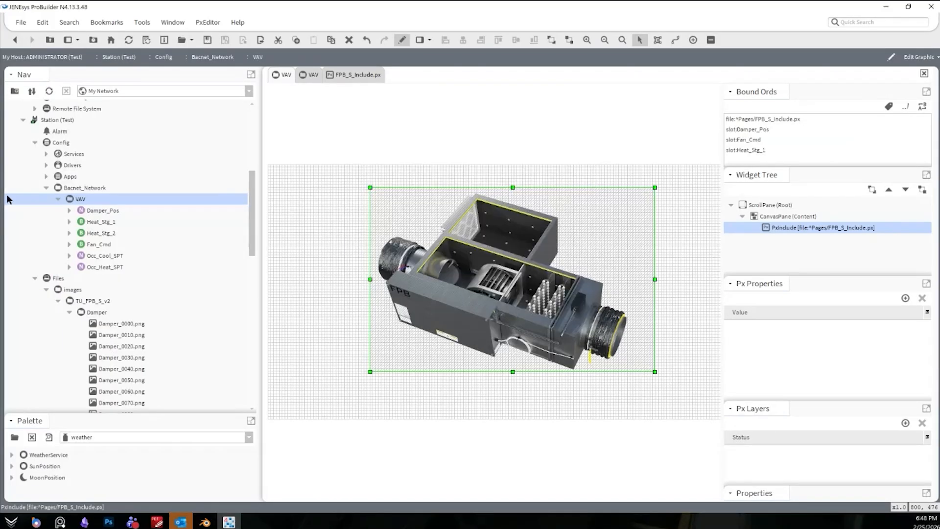
Preview the VAV Graphic view with its relative slot bindings and select the PxInclude in edit mode.
{"action": "left_click", "coordinate": [403, 40]}
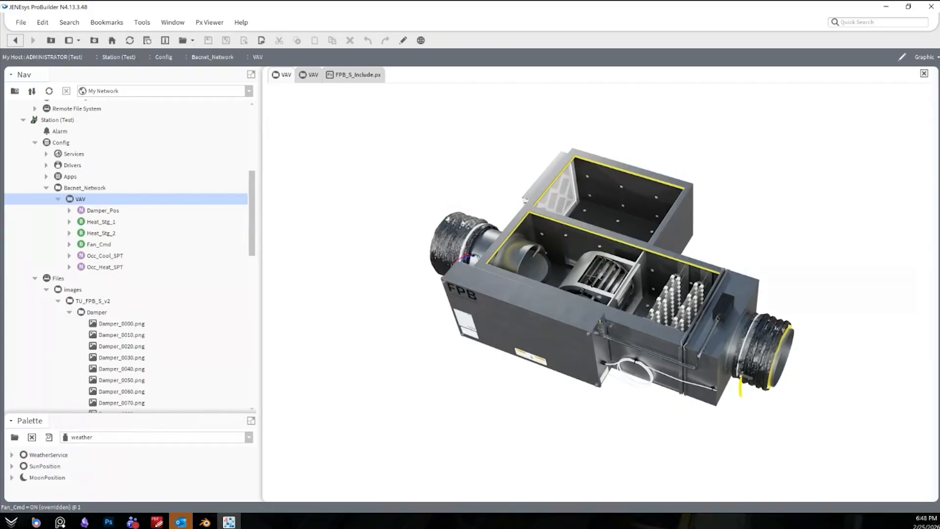
{"action": "left_click", "coordinate": [403, 40]}
{"action": "left_click", "coordinate": [627, 196]}
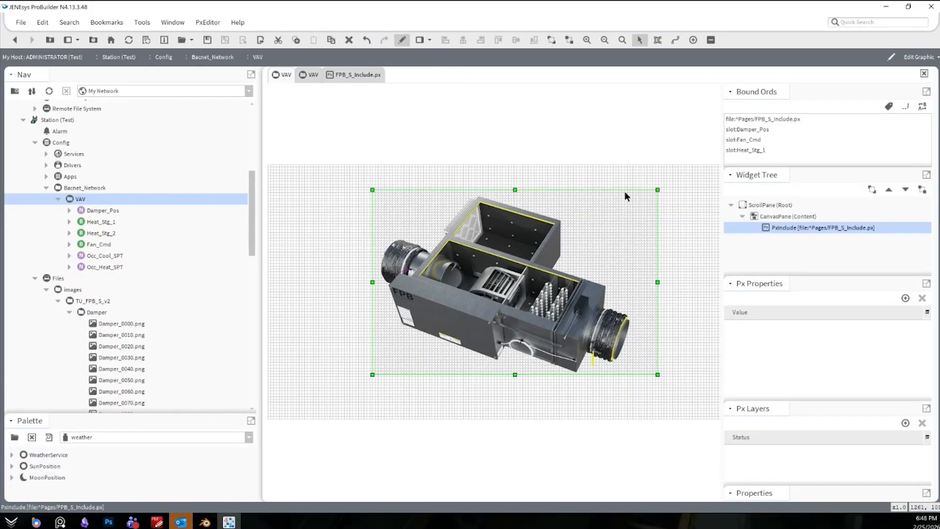
{"action": "left_click", "coordinate": [401, 40]}
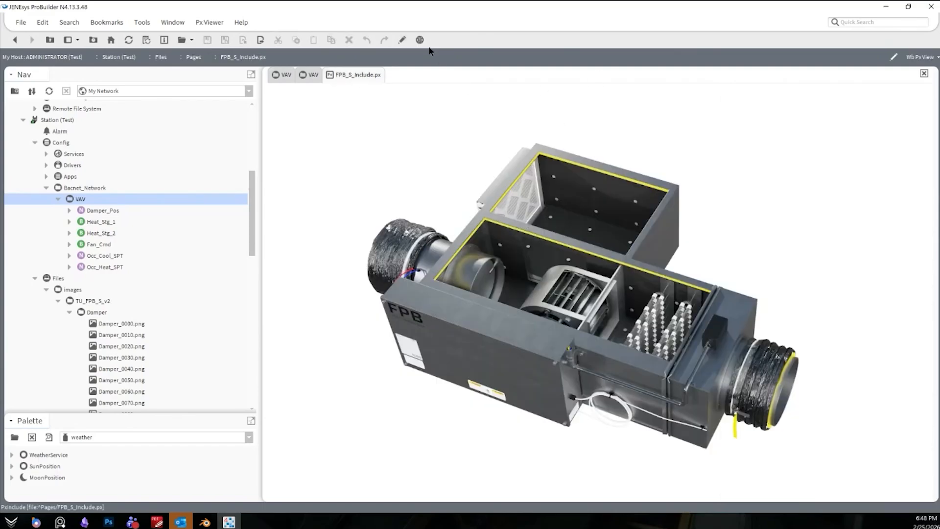
Inspect the properties of the background image label and the root CanvasPane in FPB_S_Include.px.
{"action": "left_click", "coordinate": [402, 39]}
{"action": "double_click", "coordinate": [653, 199]}
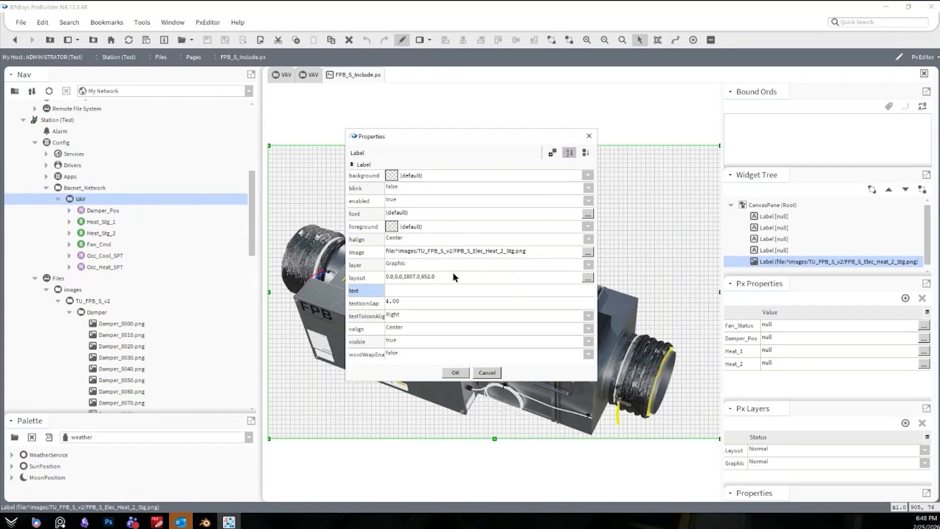
{"action": "left_click", "coordinate": [589, 136]}
{"action": "double_click", "coordinate": [623, 118]}
{"action": "left_click", "coordinate": [365, 258]}
{"action": "key", "text": "Return"}
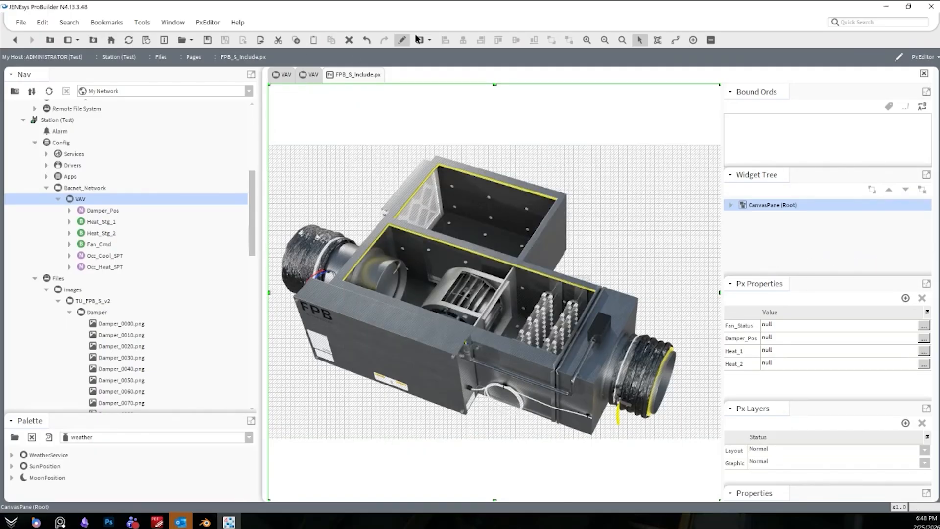
Preview the VAV Graphic view again and move its PxInclude up and left on the canvas.
{"action": "left_click", "coordinate": [305, 75]}
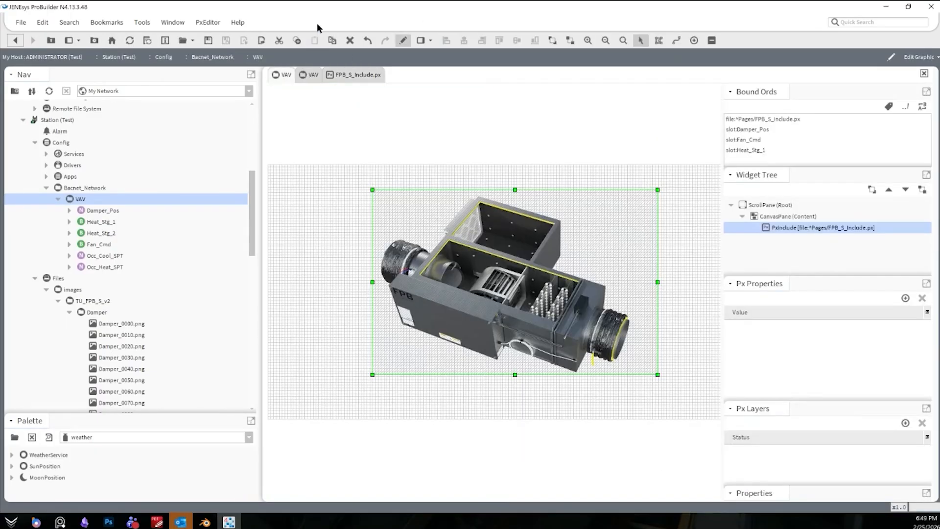
{"action": "left_click", "coordinate": [313, 74]}
{"action": "left_click", "coordinate": [283, 76]}
{"action": "left_click", "coordinate": [406, 42]}
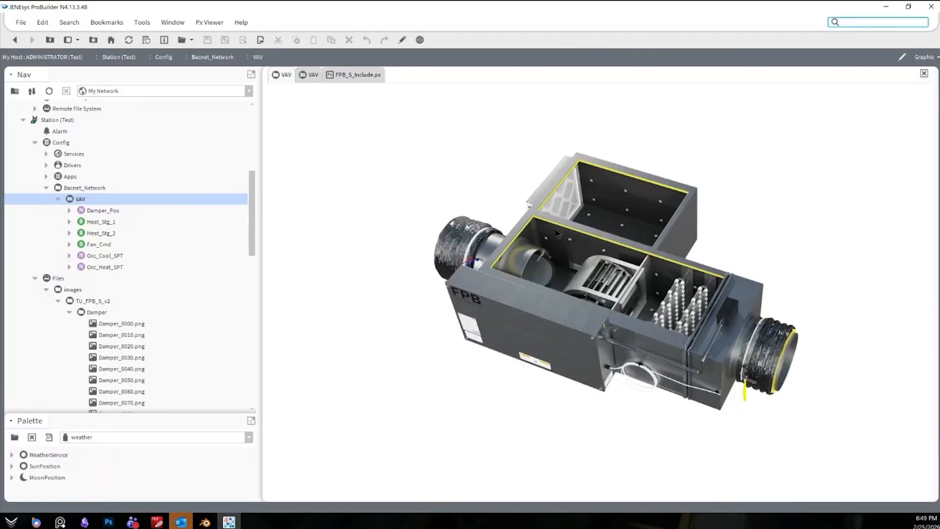
{"action": "left_click", "coordinate": [402, 40]}
{"action": "left_click", "coordinate": [590, 320]}
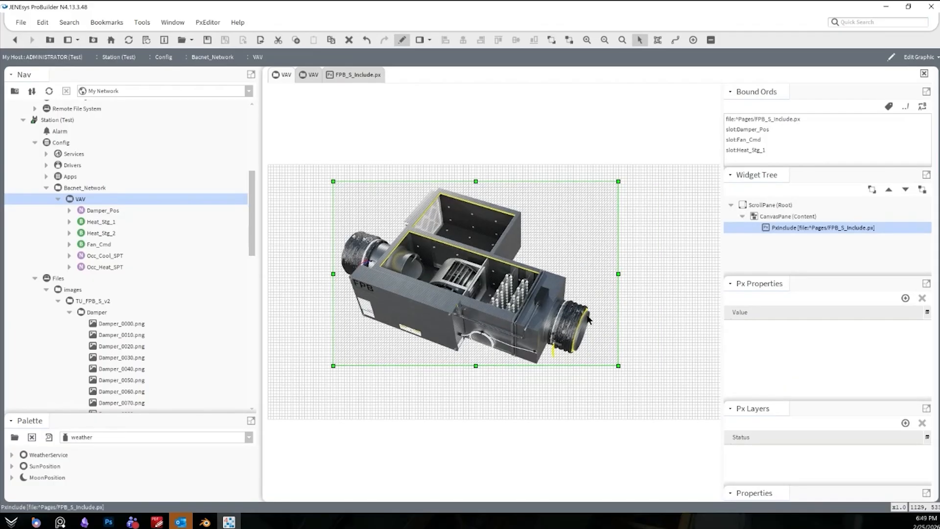
Shrink the PxInclude on the VAV canvas to about 700 by 440 and preview the graphic.
{"action": "left_click_drag", "start_coordinate": [616, 364], "coordinate": [572, 365]}
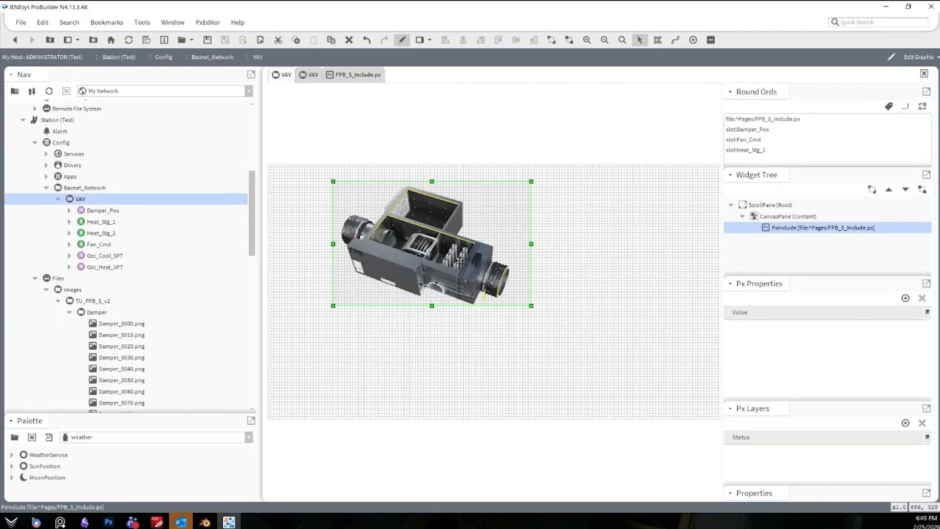
{"action": "left_click", "coordinate": [402, 40]}
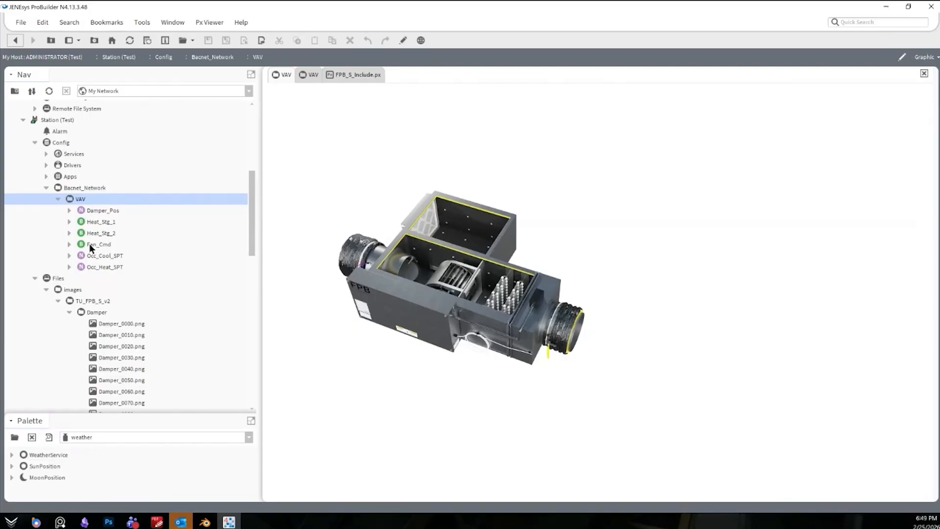
Override Heat_Stg_1 of the VAV with the Emergency Active action.
{"action": "right_click", "coordinate": [101, 223]}
{"action": "mouse_move", "coordinate": [177, 172]}
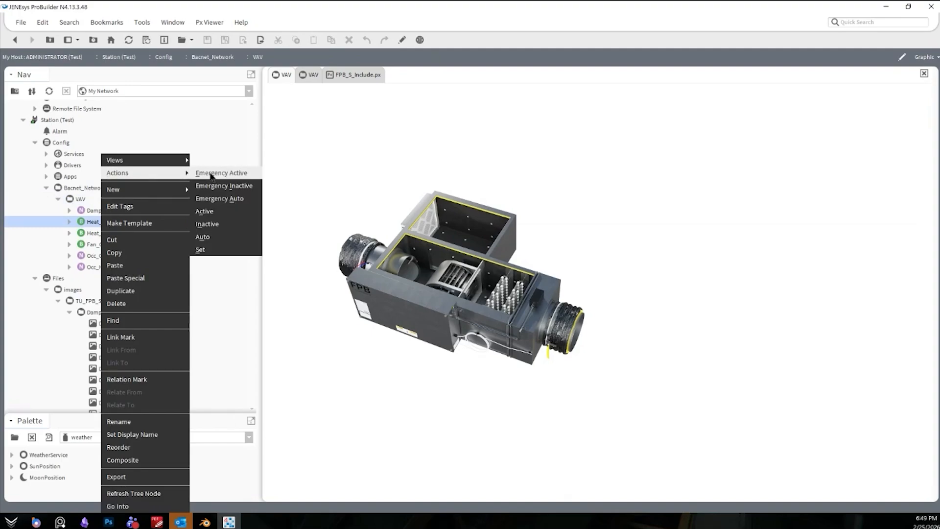
{"action": "left_click", "coordinate": [211, 173]}
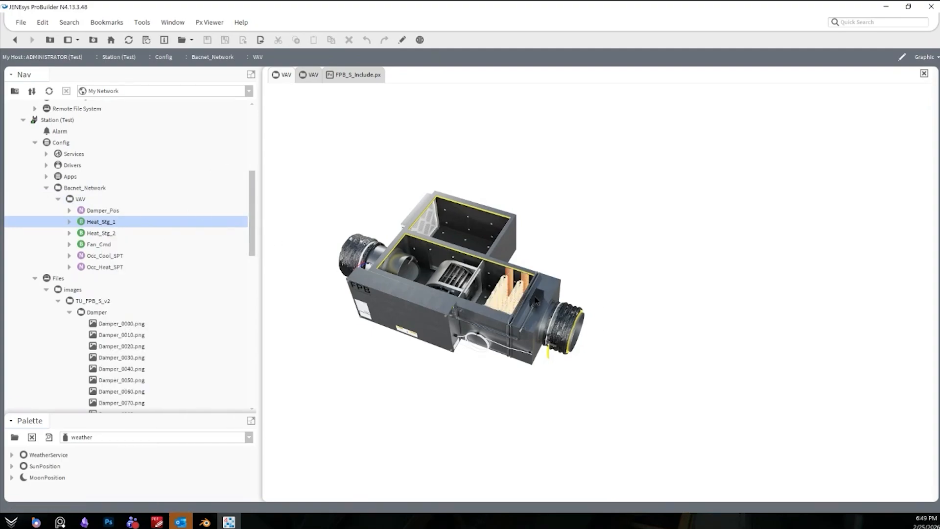
Set the PxInclude's Heat_2 to slot:Heat_Stg_2 and recheck its bindings in the properties.
{"action": "left_click", "coordinate": [401, 39]}
{"action": "double_click", "coordinate": [431, 274]}
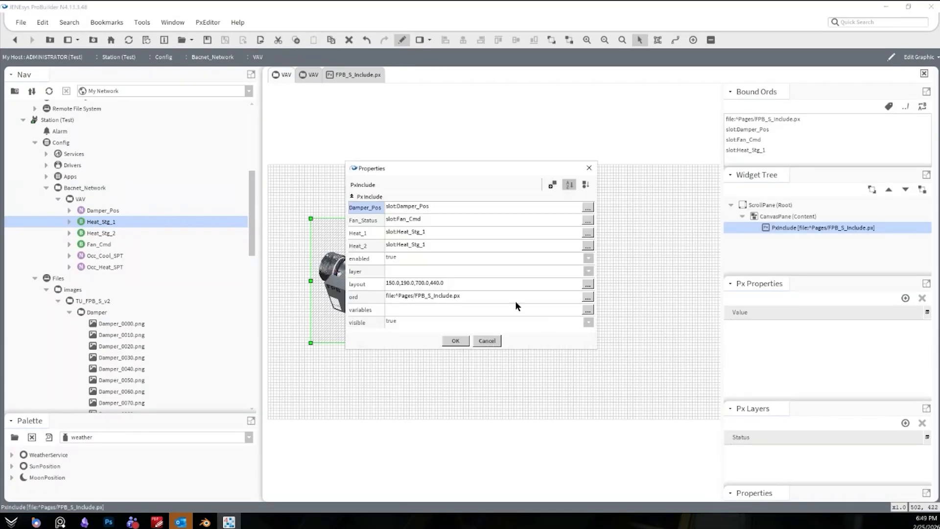
{"action": "left_click", "coordinate": [429, 244]}
{"action": "left_click", "coordinate": [419, 250]}
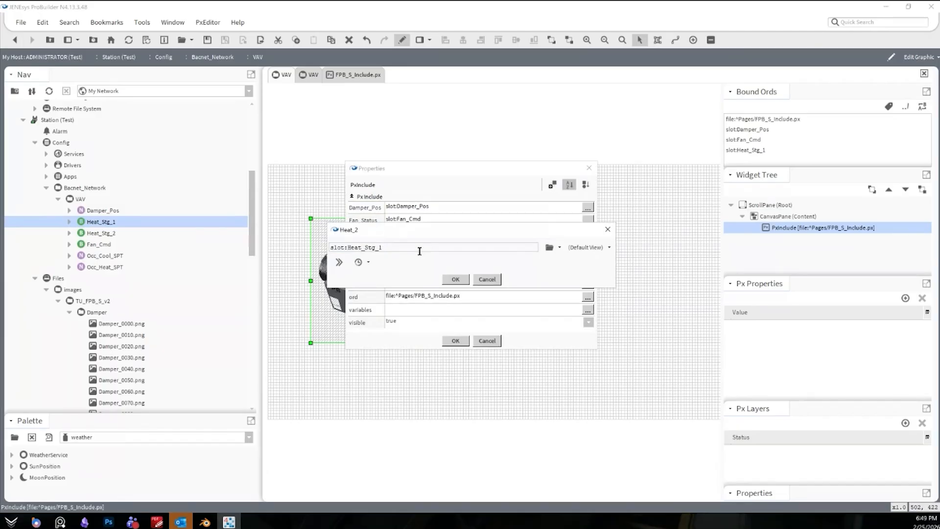
{"action": "type", "text": "2"}
{"action": "key", "text": "Return"}
{"action": "key", "text": "Return"}
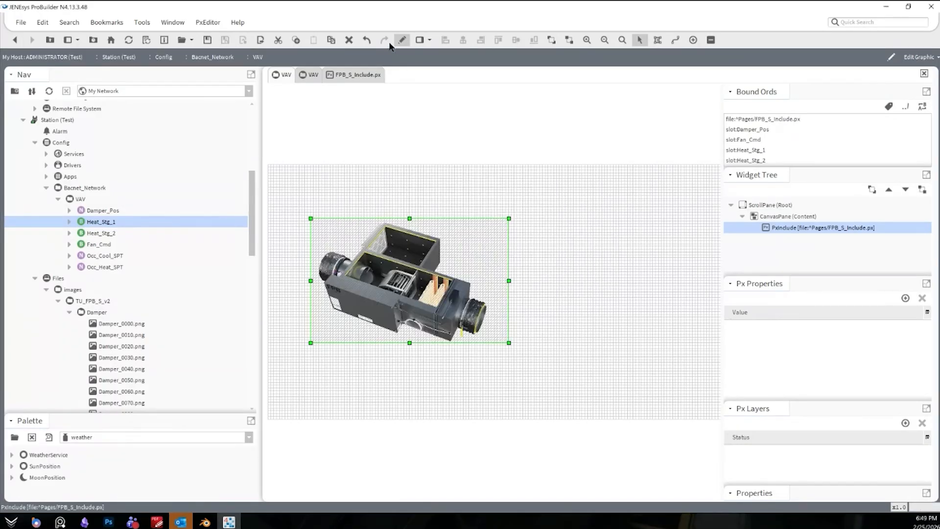
{"action": "double_click", "coordinate": [475, 292]}
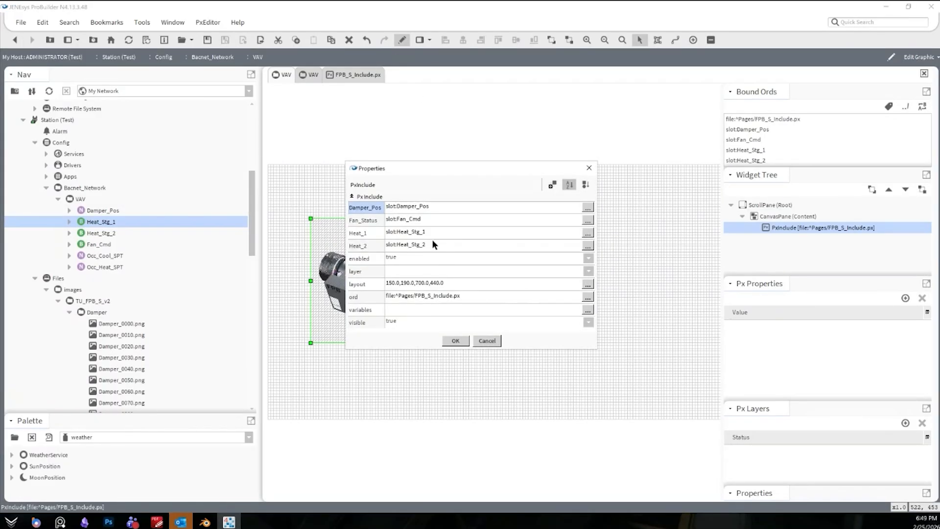
{"action": "left_click", "coordinate": [455, 341]}
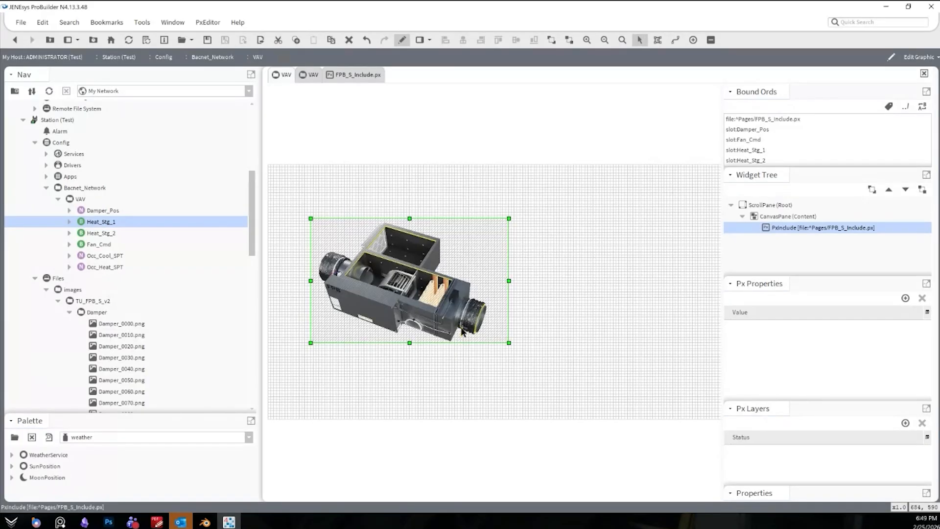
Inspect the property sheet of Heat_Stg_2 in a separate tab and return to the VAV graphic.
{"action": "right_click", "coordinate": [110, 235]}
{"action": "left_click", "coordinate": [105, 233]}
{"action": "double_click", "coordinate": [104, 233], "text": "ctrl"}
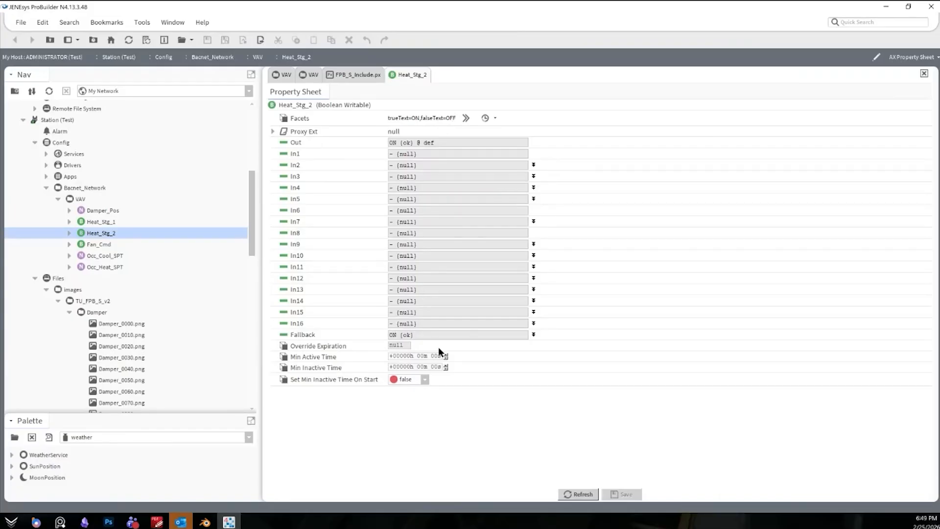
{"action": "left_click", "coordinate": [279, 75]}
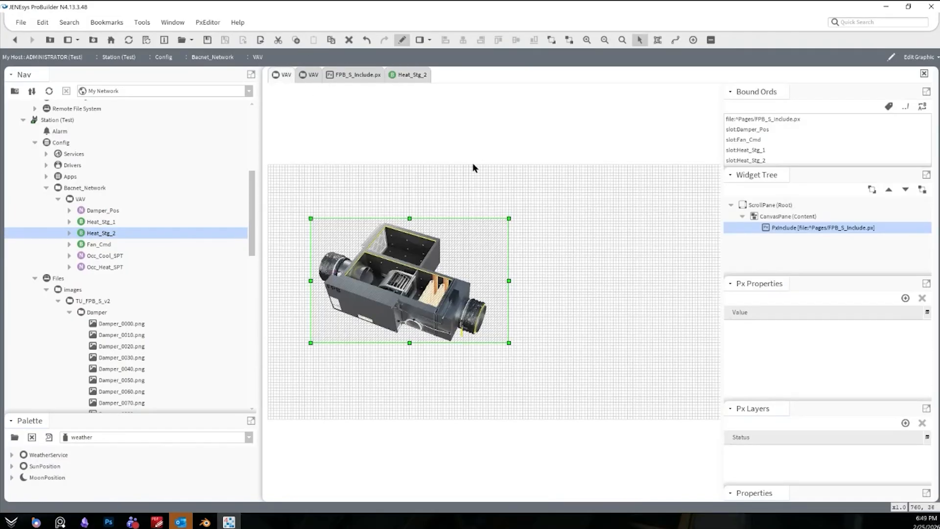
Try enlarging the PxInclude until it fills the canvas and shift it into place.
{"action": "left_click_drag", "start_coordinate": [508, 219], "coordinate": [794, 124]}
{"action": "left_click_drag", "start_coordinate": [581, 269], "coordinate": [500, 360]}
{"action": "left_click_drag", "start_coordinate": [509, 202], "coordinate": [509, 152]}
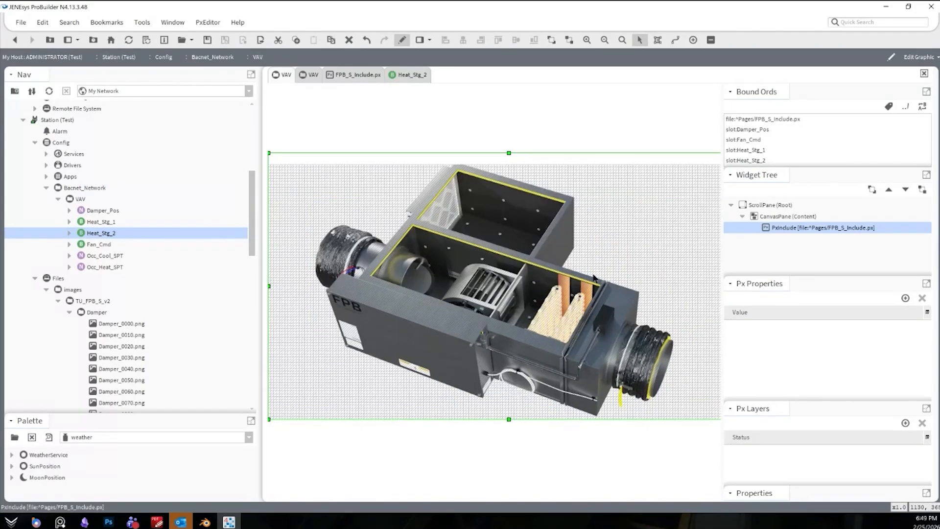
{"action": "left_click_drag", "start_coordinate": [605, 313], "coordinate": [533, 388]}
{"action": "left_click_drag", "start_coordinate": [533, 473], "coordinate": [508, 464]}
{"action": "left_click_drag", "start_coordinate": [328, 153], "coordinate": [329, 162]}
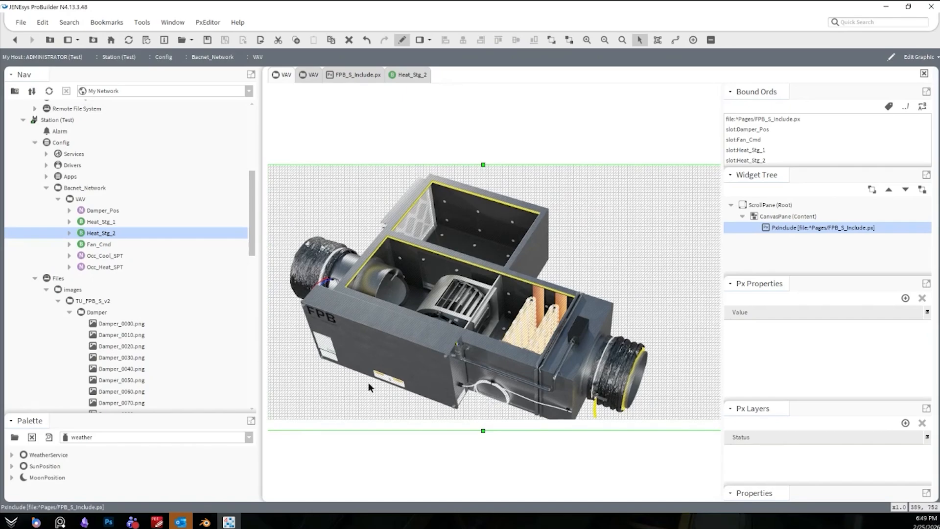
Undo the latest resizes and moves of the PxInclude.
{"action": "key", "text": "ctrl+z"}
{"action": "key", "text": "ctrl+z"}
{"action": "key", "text": "ctrl+z"}
{"action": "key", "text": "ctrl+z"}
{"action": "key", "text": "ctrl+z"}
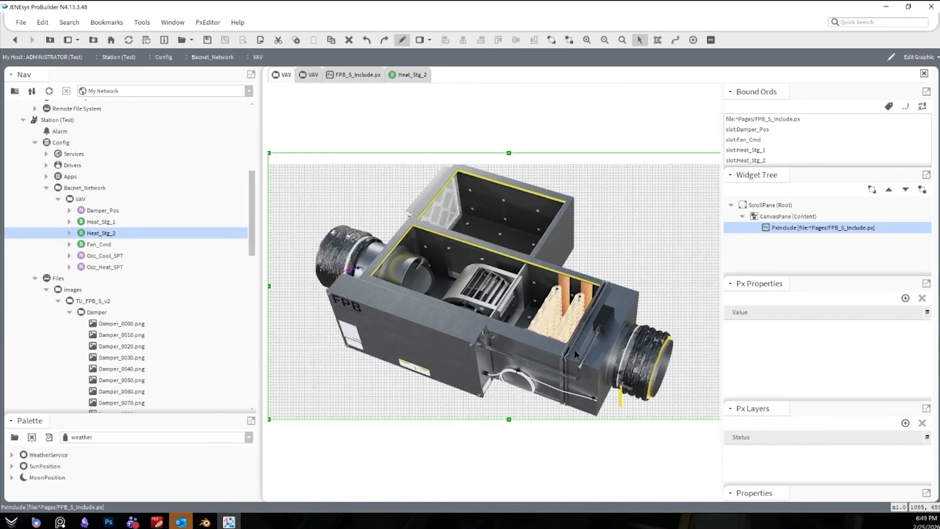
{"action": "key", "text": "ctrl+z"}
Resize the PxInclude to about 910 by 590 and place it in the right part of the canvas.
{"action": "left_click_drag", "start_coordinate": [450, 304], "coordinate": [418, 319]}
{"action": "left_click_drag", "start_coordinate": [477, 357], "coordinate": [538, 400]}
{"action": "left_click_drag", "start_coordinate": [437, 312], "coordinate": [614, 325]}
{"action": "left_click_drag", "start_coordinate": [620, 368], "coordinate": [619, 354]}
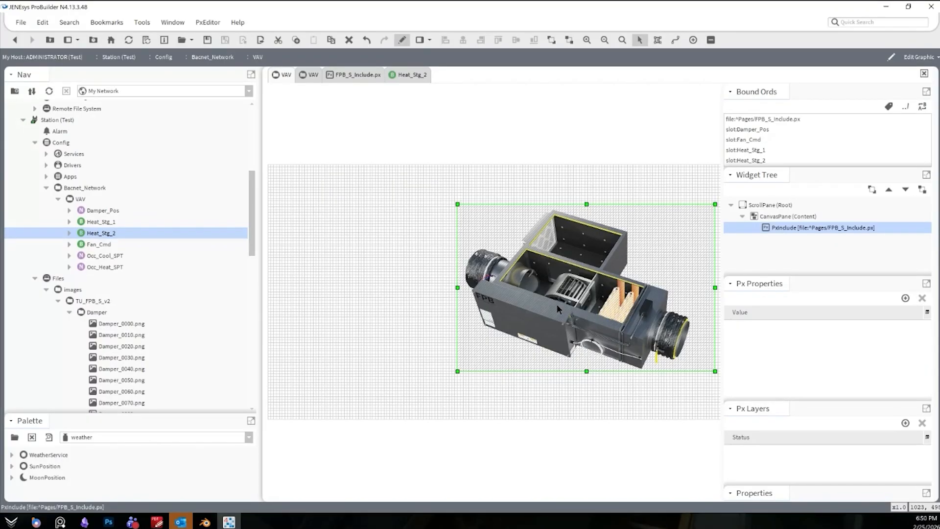
Add a bound label for Heat_Stg_1 with a display name label and position both in the canvas's empty left area.
{"action": "left_click_drag", "start_coordinate": [106, 225], "coordinate": [367, 206]}
{"action": "left_click", "coordinate": [308, 165]}
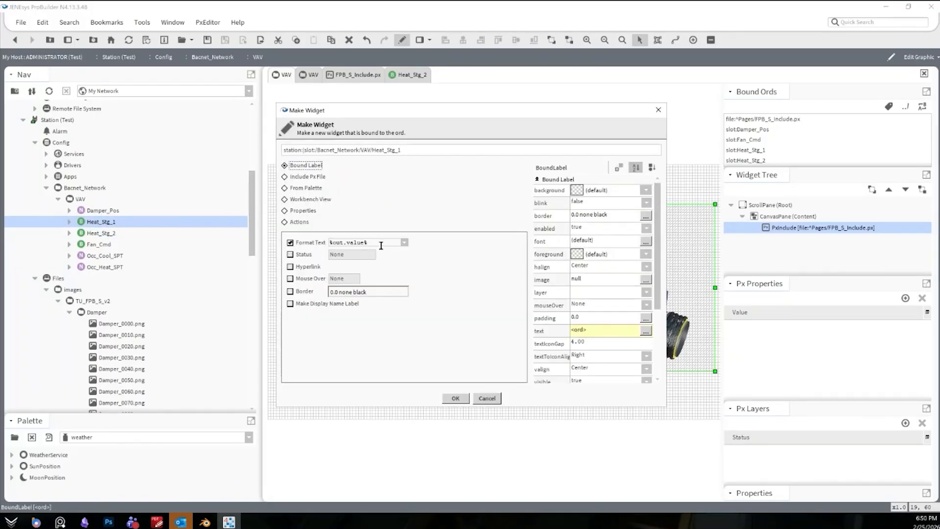
{"action": "left_click", "coordinate": [305, 304]}
{"action": "left_click", "coordinate": [456, 399]}
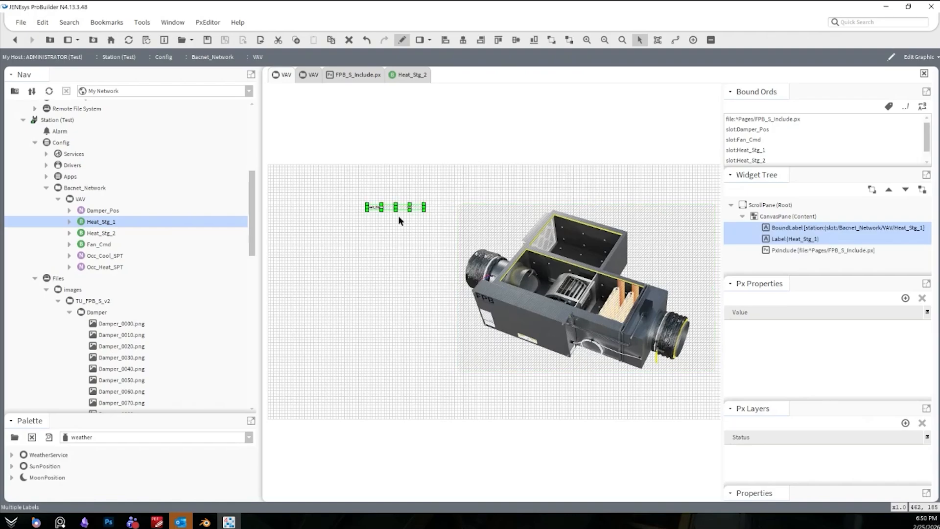
{"action": "left_click_drag", "start_coordinate": [328, 178], "coordinate": [369, 213]}
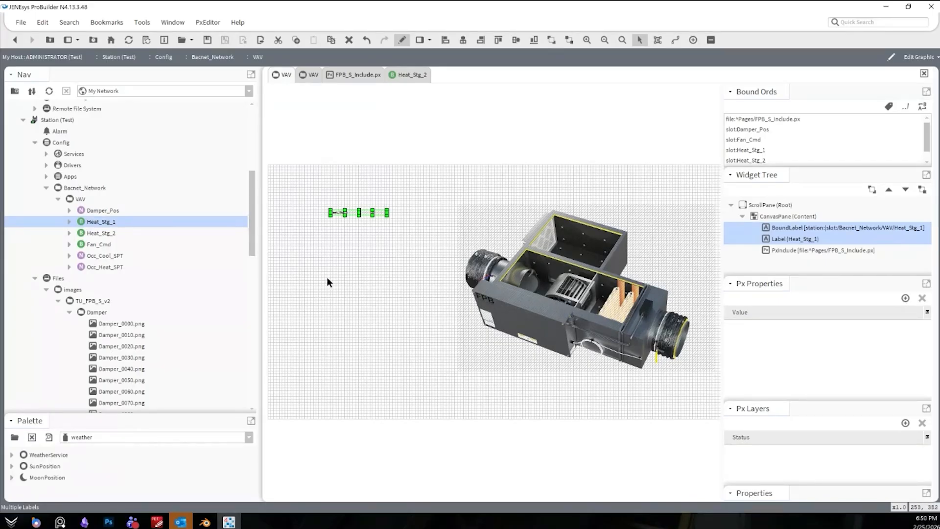
Try to add widgets for all six VAV points, Damper_Pos through Occ_Heat_SPT, to the canvas at once.
{"action": "left_click", "coordinate": [94, 210]}
{"action": "left_click", "coordinate": [100, 268], "text": "shift"}
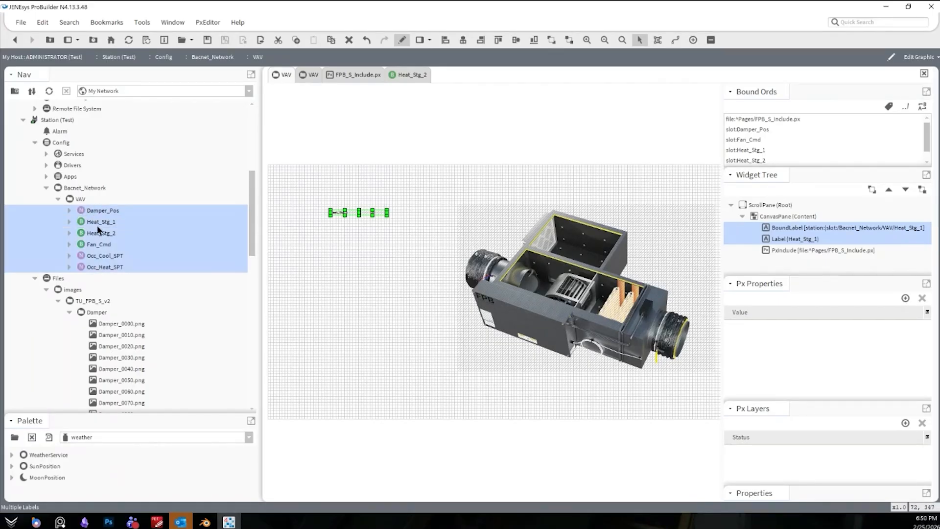
{"action": "left_click_drag", "start_coordinate": [103, 214], "coordinate": [394, 301]}
{"action": "left_click", "coordinate": [495, 475]}
{"action": "left_click", "coordinate": [342, 245]}
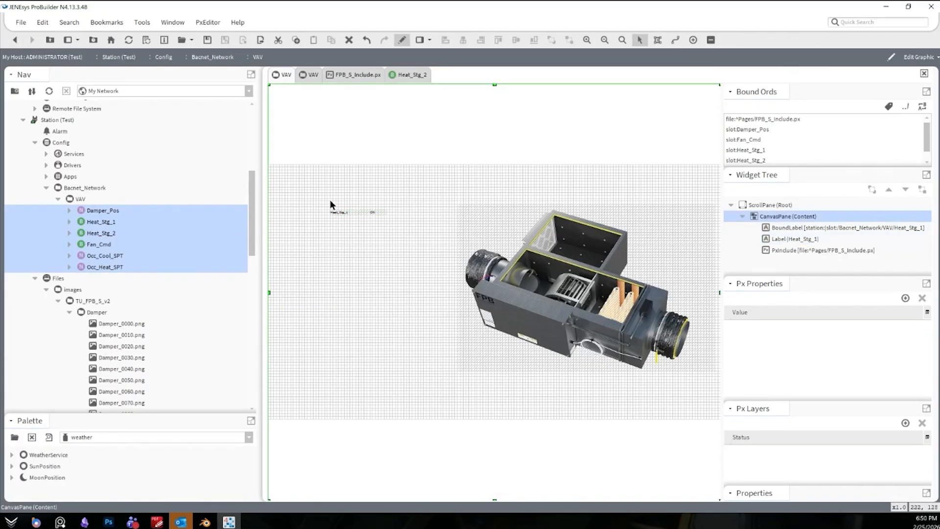
Nudge the Heat_Stg_1 bound label, undo the move and select both Heat_Stg_1 labels.
{"action": "left_click", "coordinate": [378, 215]}
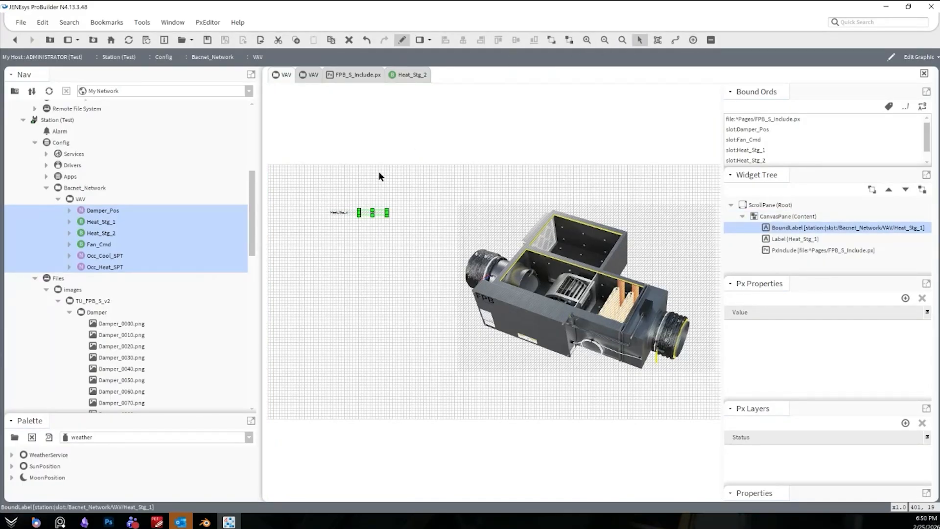
{"action": "left_click_drag", "start_coordinate": [378, 211], "coordinate": [387, 212]}
{"action": "key", "text": "ctrl+z"}
{"action": "left_click_drag", "start_coordinate": [311, 187], "coordinate": [423, 247]}
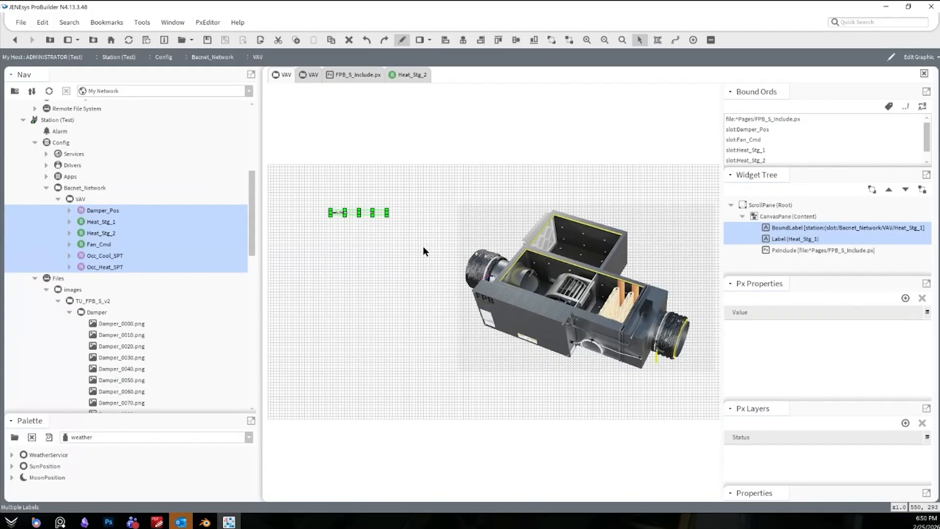
Review the PxInclude's slot bindings in its properties and close them without changes.
{"action": "double_click", "coordinate": [544, 273]}
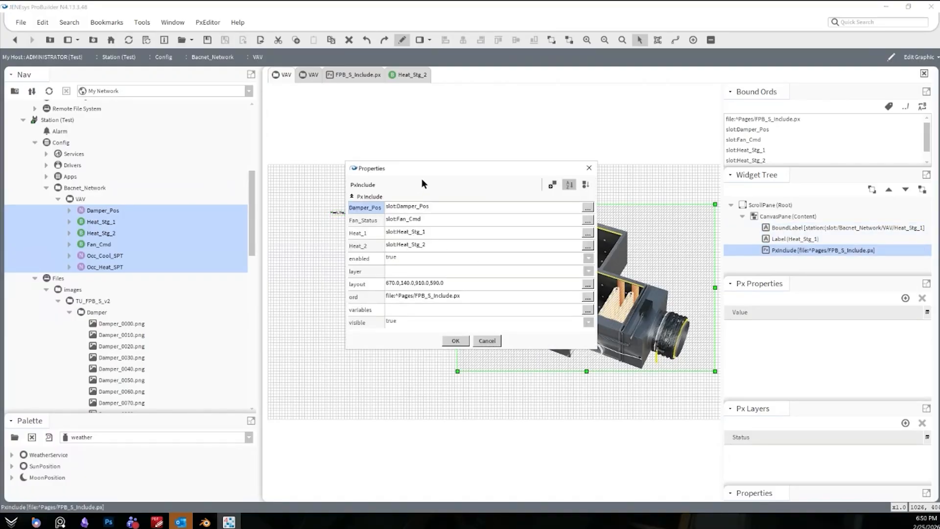
{"action": "left_click_drag", "start_coordinate": [433, 168], "coordinate": [416, 193]}
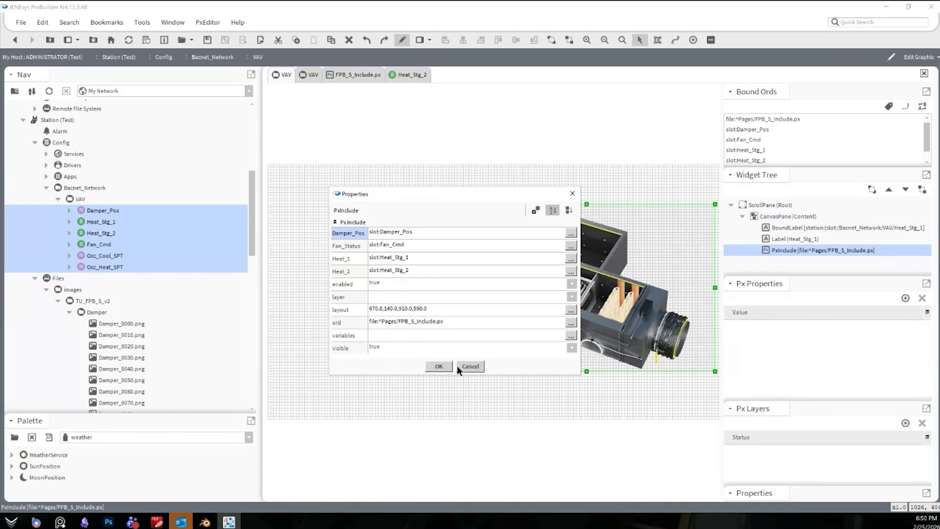
{"action": "left_click", "coordinate": [470, 366]}
Reposition the PxInclude on the canvas just to the right of the Heat_Stg_1 labels.
{"action": "left_click_drag", "start_coordinate": [602, 320], "coordinate": [421, 347]}
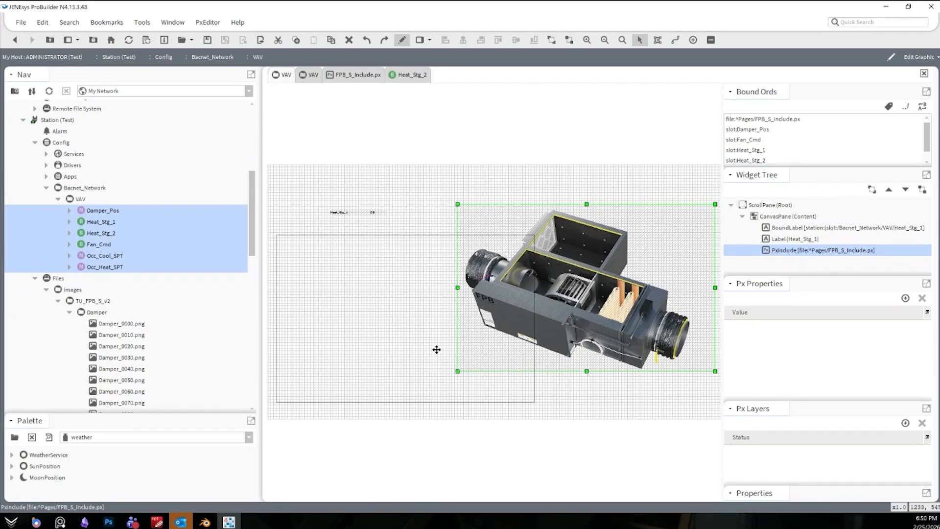
{"action": "left_click", "coordinate": [542, 463]}
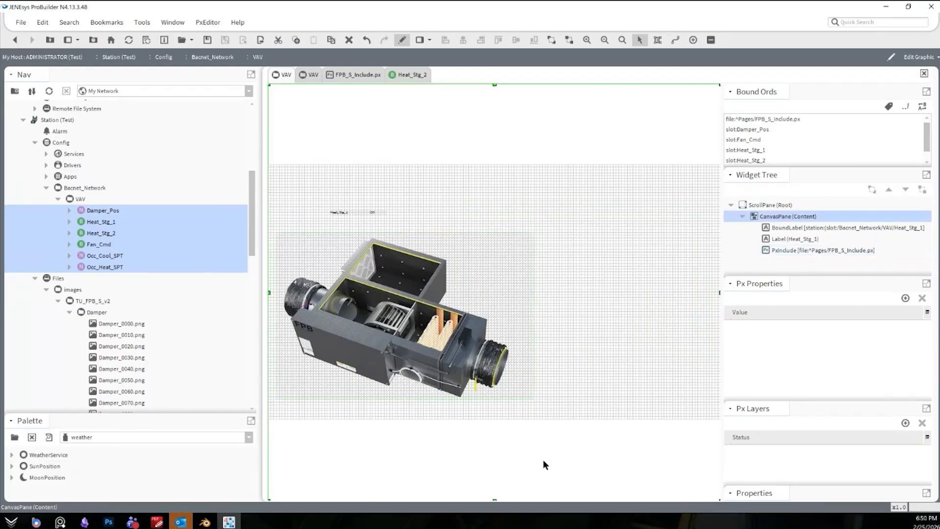
{"action": "left_click_drag", "start_coordinate": [426, 356], "coordinate": [562, 305]}
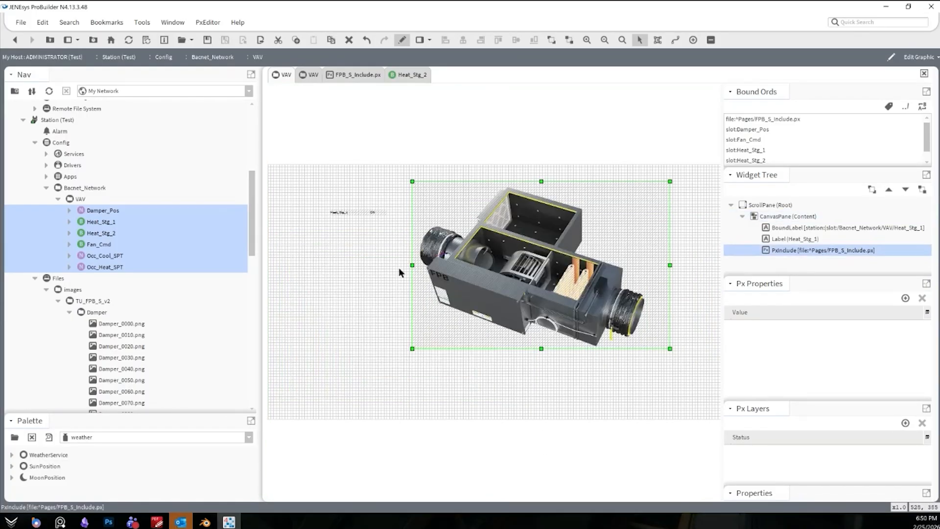
Release Heat_Stg_1's emergency override with Emergency Auto and return the point to Auto.
{"action": "right_click", "coordinate": [111, 223]}
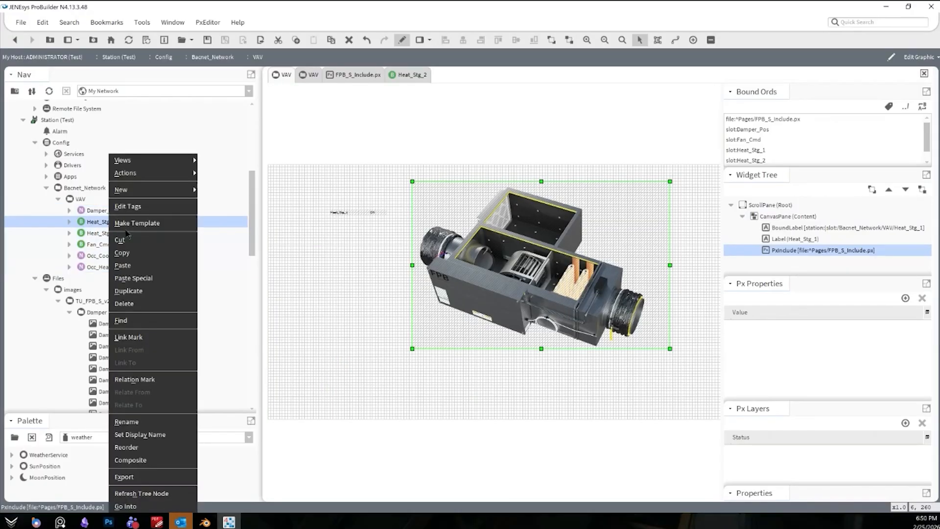
{"action": "mouse_move", "coordinate": [155, 195]}
{"action": "mouse_move", "coordinate": [164, 176]}
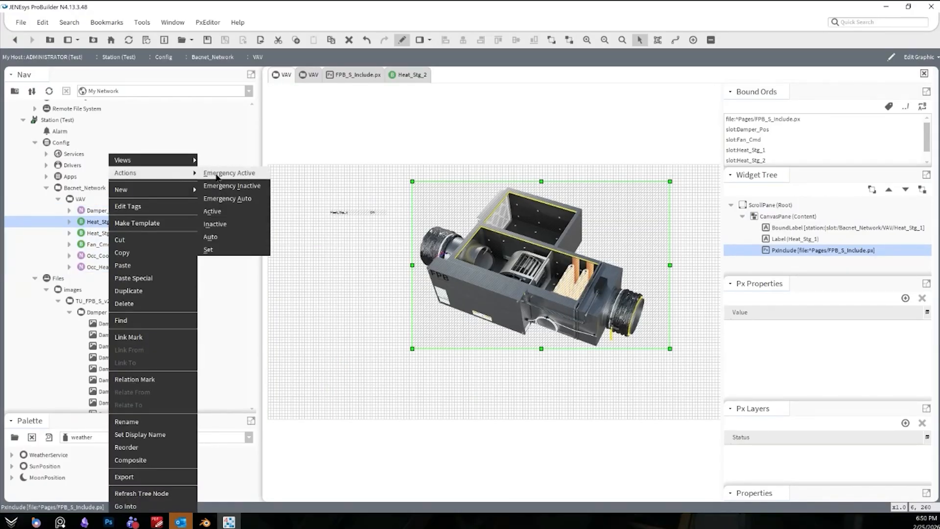
{"action": "left_click", "coordinate": [223, 199]}
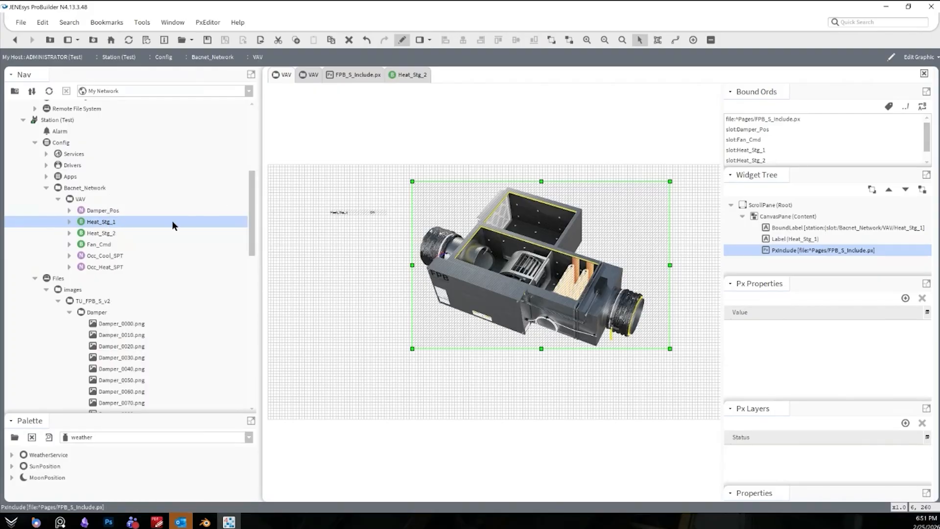
{"action": "right_click", "coordinate": [112, 226]}
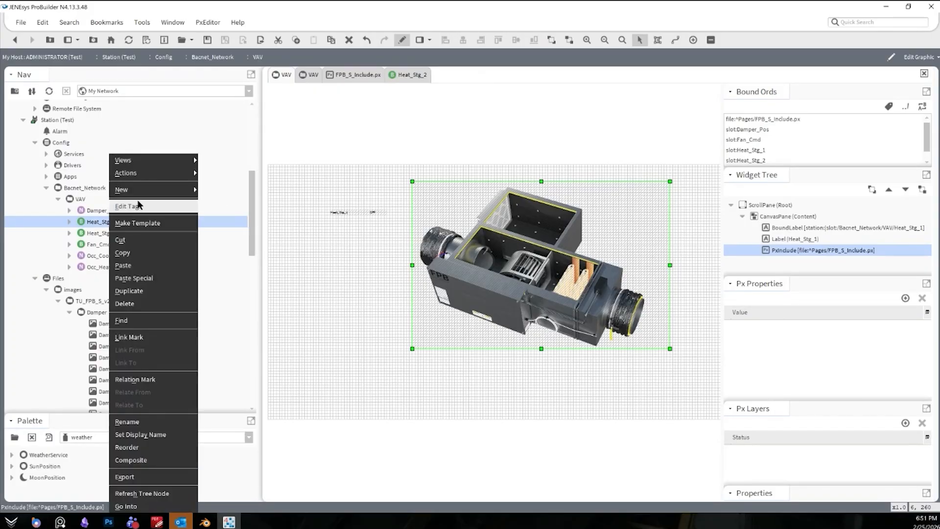
{"action": "mouse_move", "coordinate": [150, 175]}
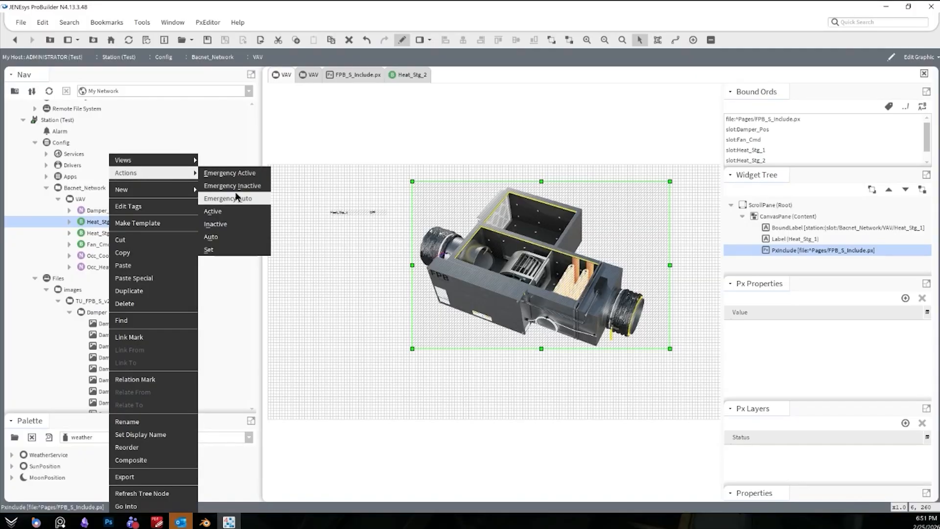
{"action": "left_click", "coordinate": [219, 236]}
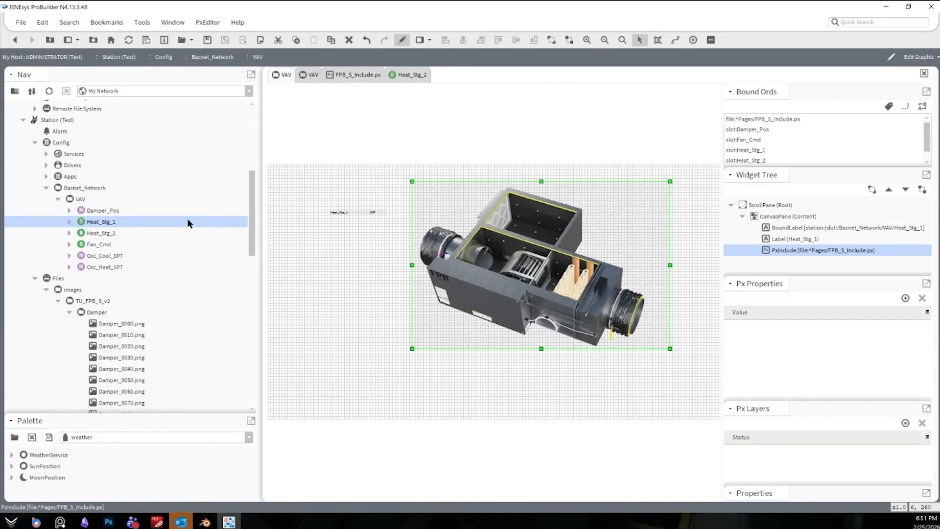
Assign a value to Heat_Stg_1 with its Set action.
{"action": "right_click", "coordinate": [105, 221]}
{"action": "mouse_move", "coordinate": [150, 174]}
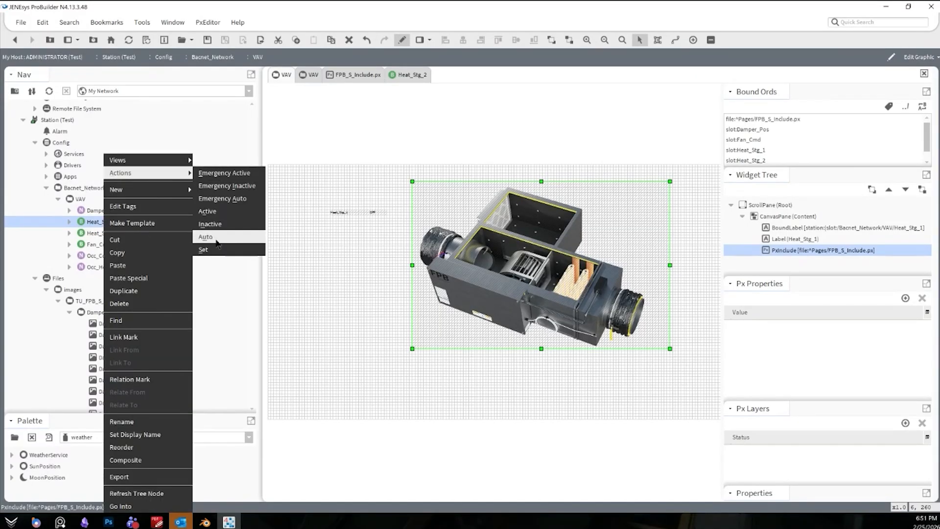
{"action": "left_click", "coordinate": [218, 249]}
{"action": "left_click", "coordinate": [474, 254]}
{"action": "left_click", "coordinate": [461, 274]}
{"action": "left_click", "coordinate": [452, 273]}
Clear Heat_Stg_1's emergency override with Emergency Auto, and return the point to Auto.
{"action": "right_click", "coordinate": [94, 233]}
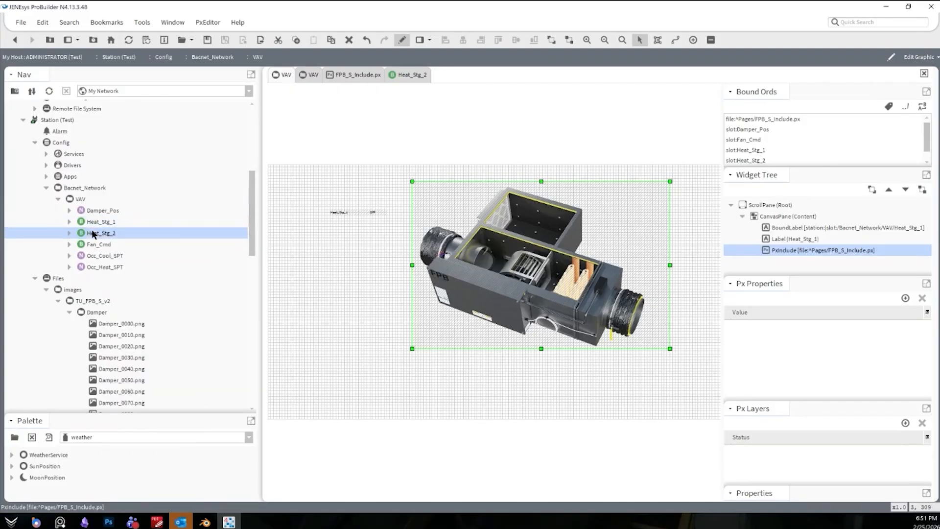
{"action": "mouse_move", "coordinate": [140, 181]}
{"action": "right_click", "coordinate": [90, 222]}
{"action": "right_click", "coordinate": [90, 222]}
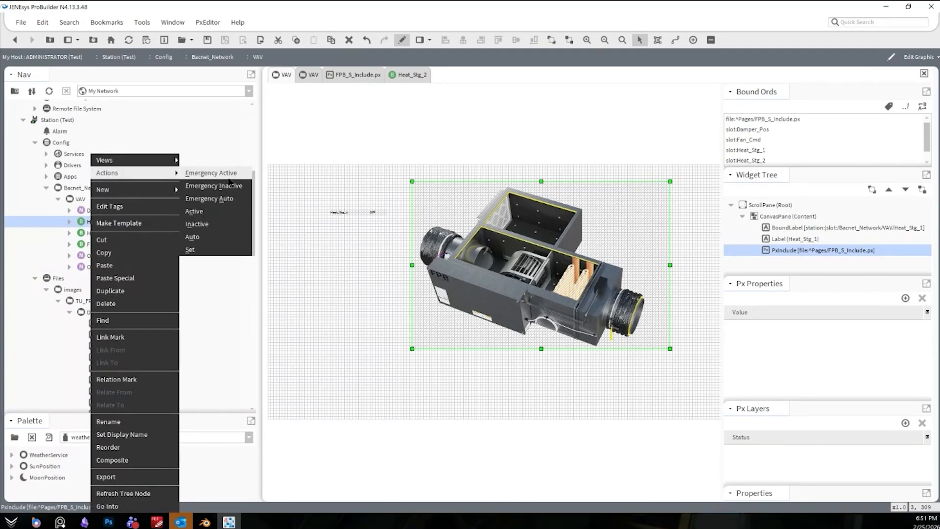
{"action": "left_click", "coordinate": [230, 200]}
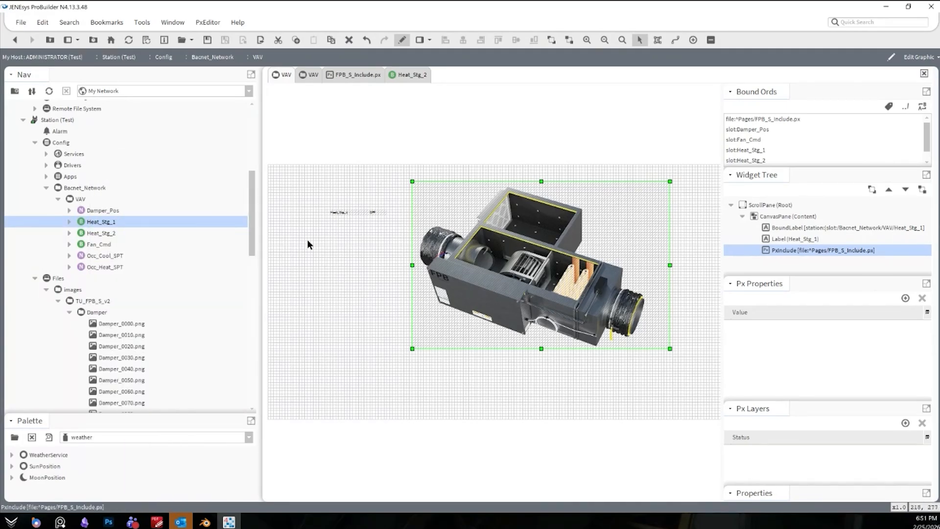
{"action": "right_click", "coordinate": [111, 224]}
{"action": "mouse_move", "coordinate": [164, 175]}
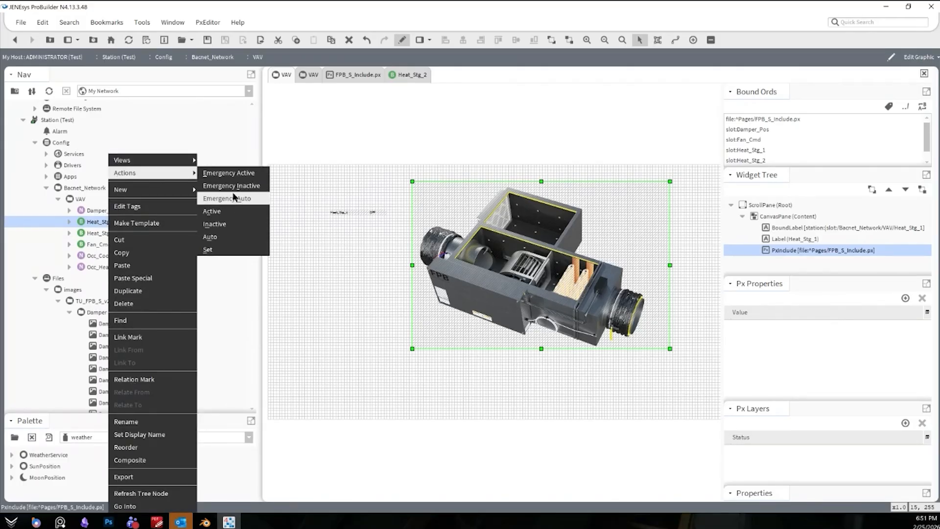
{"action": "left_click", "coordinate": [215, 233]}
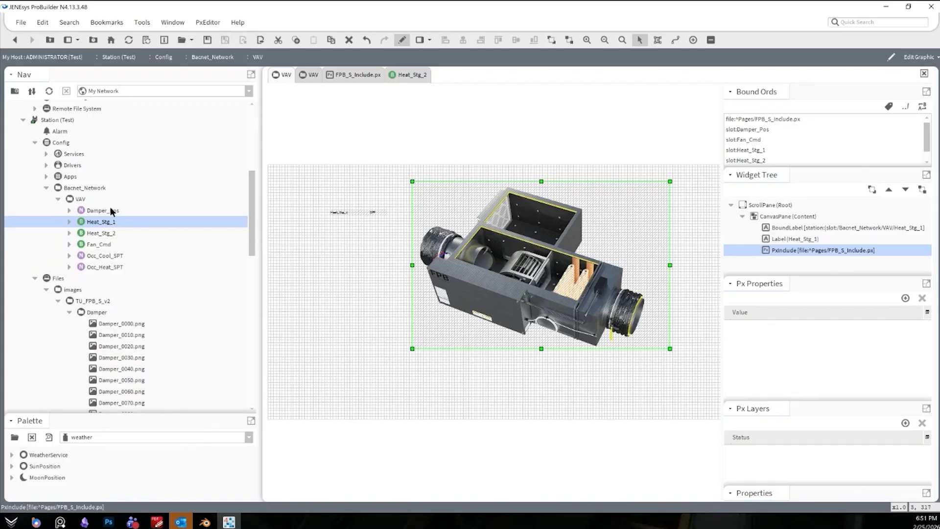
Clear Heat_Stg_2's emergency override with Emergency Auto, and bring up the point's available actions again.
{"action": "right_click", "coordinate": [108, 234]}
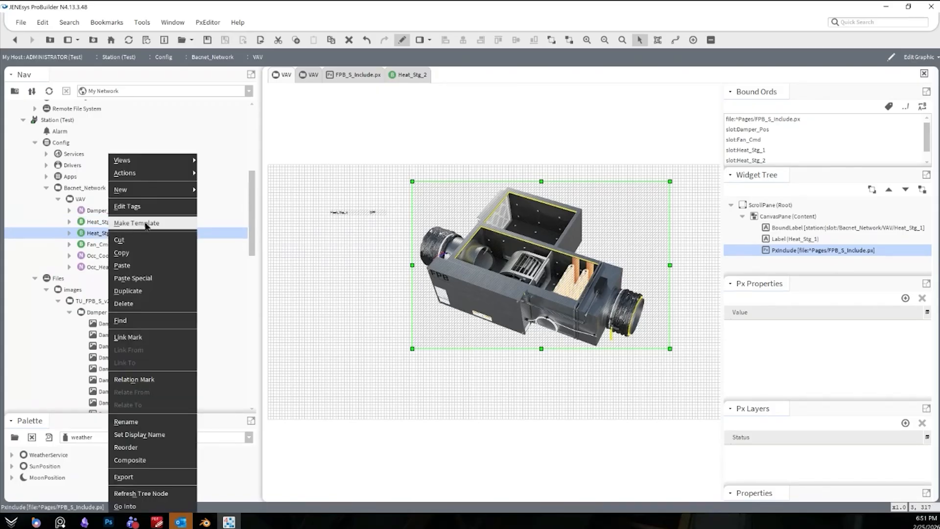
{"action": "mouse_move", "coordinate": [162, 173]}
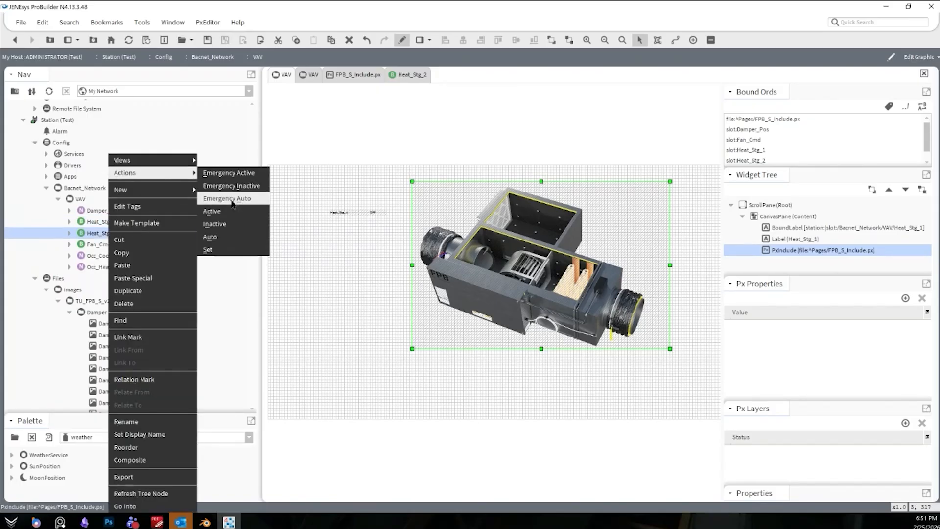
{"action": "left_click", "coordinate": [202, 199]}
{"action": "right_click", "coordinate": [104, 233]}
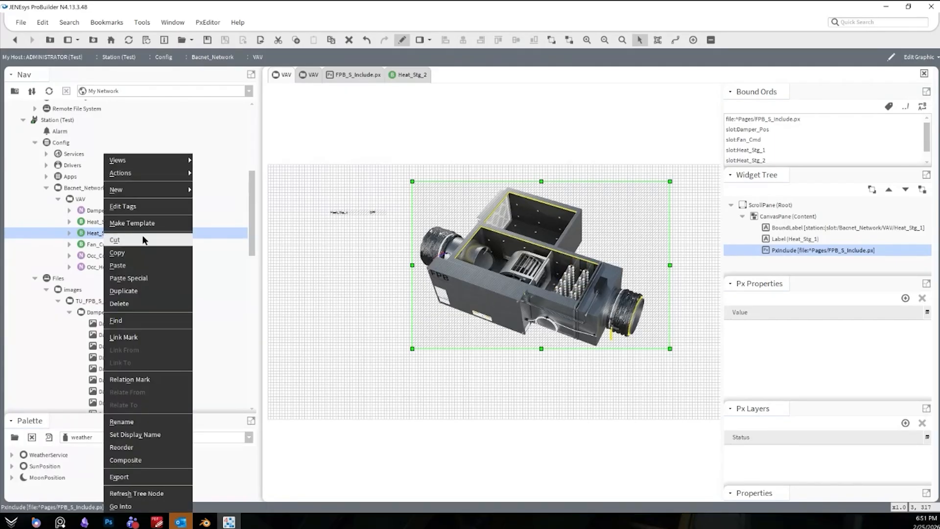
{"action": "mouse_move", "coordinate": [166, 179]}
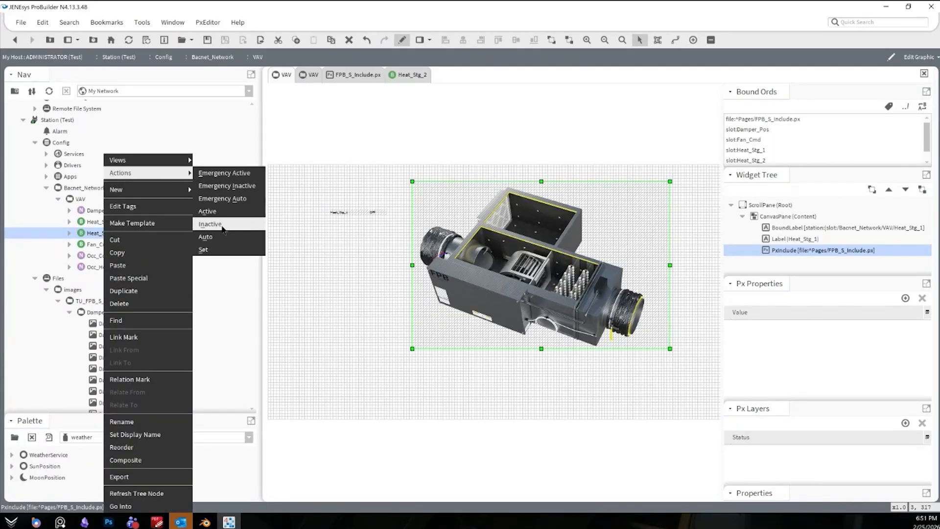